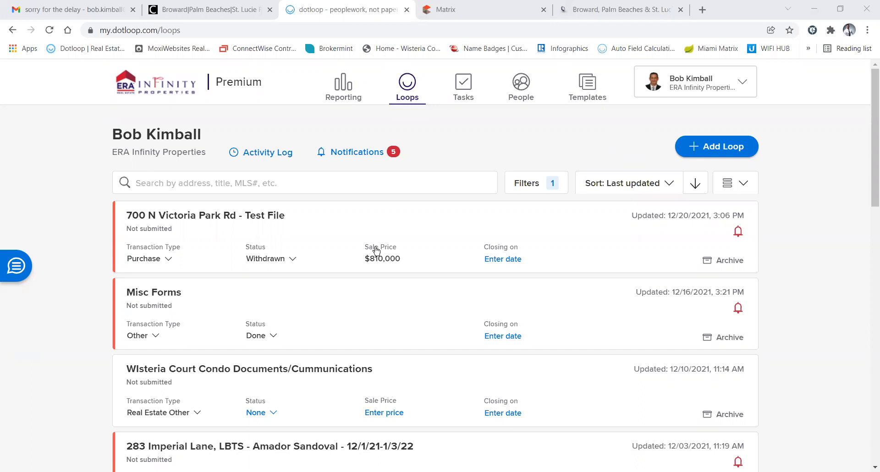
Start a new loop and erase the stray test letters from the Property Address field
left_click(583, 144)
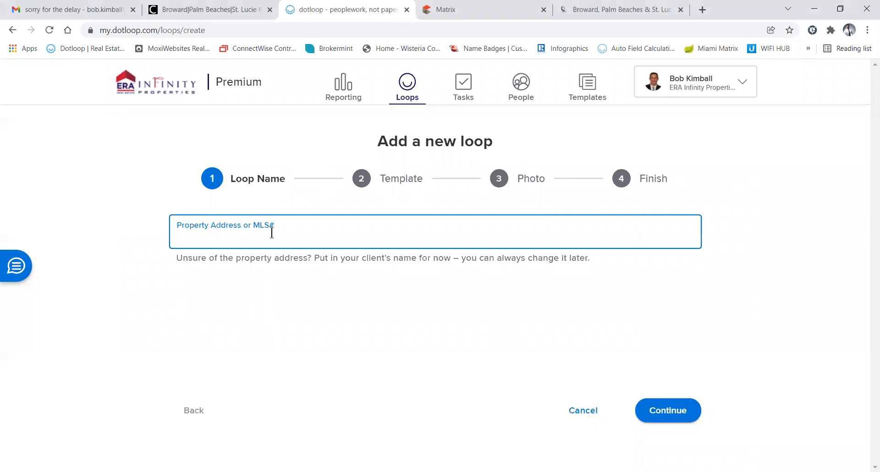
type("dkjcbs")
key("BackSpace")
key("BackSpace")
key("BackSpace")
key("BackSpace")
key("BackSpace")
key("BackSpace")
left_click(478, 12)
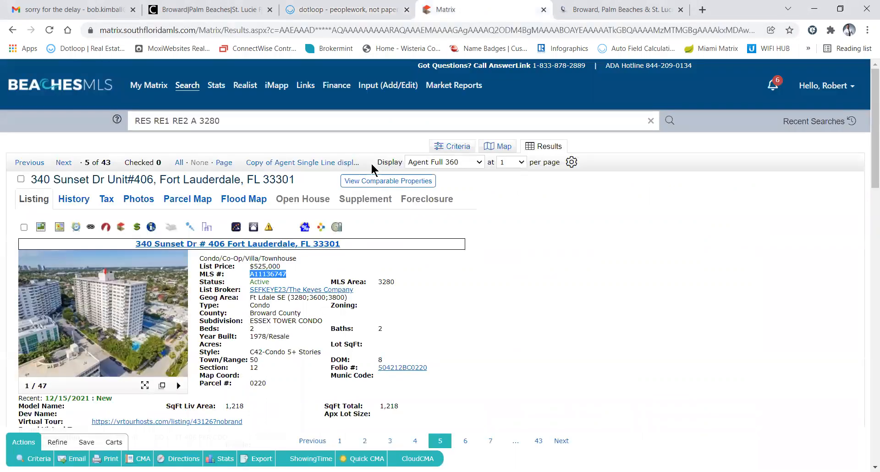
left_click(304, 269)
scroll(279, 353, "down", 5)
scroll(278, 353, "up", 4)
scroll(278, 360, "up", 1)
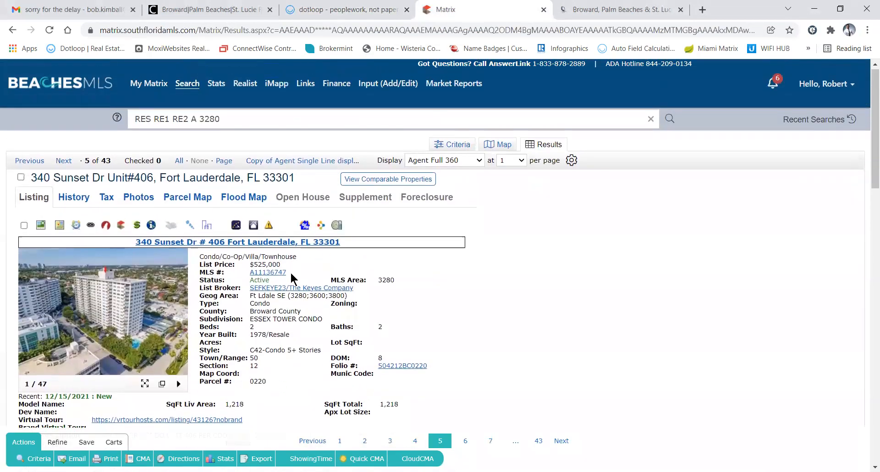
left_click_drag(290, 270, 251, 271)
key("ctrl+c")
left_click(312, 14)
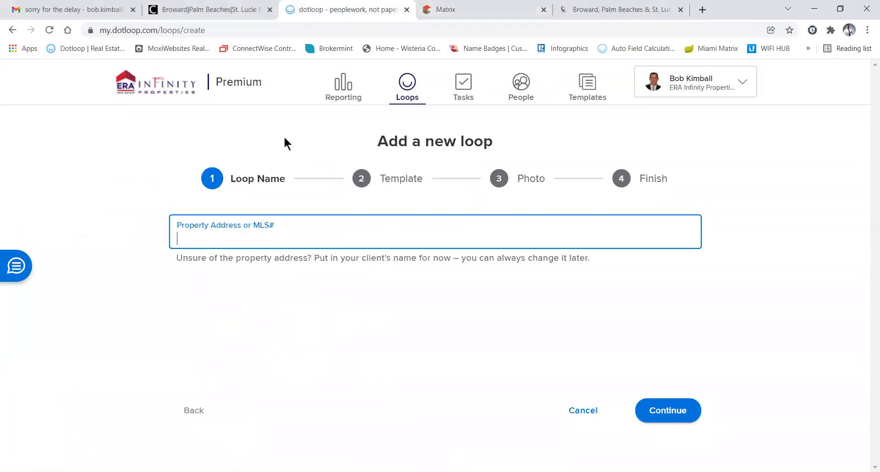
key("ctrl+v")
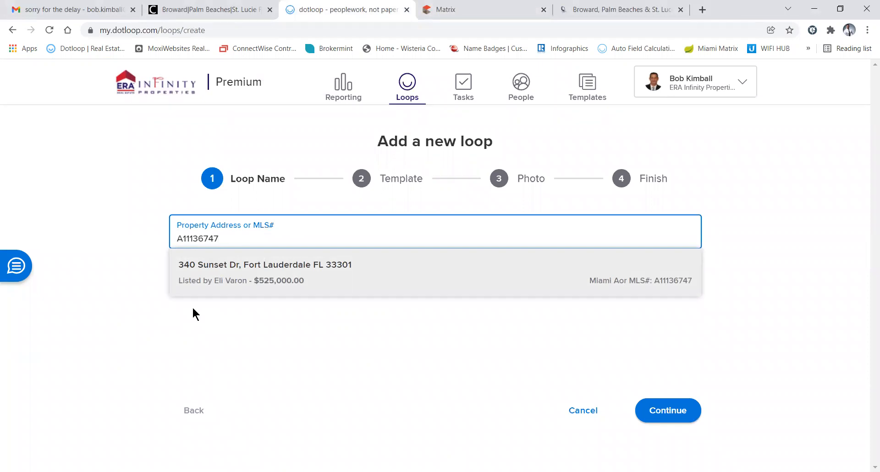
left_click(213, 275)
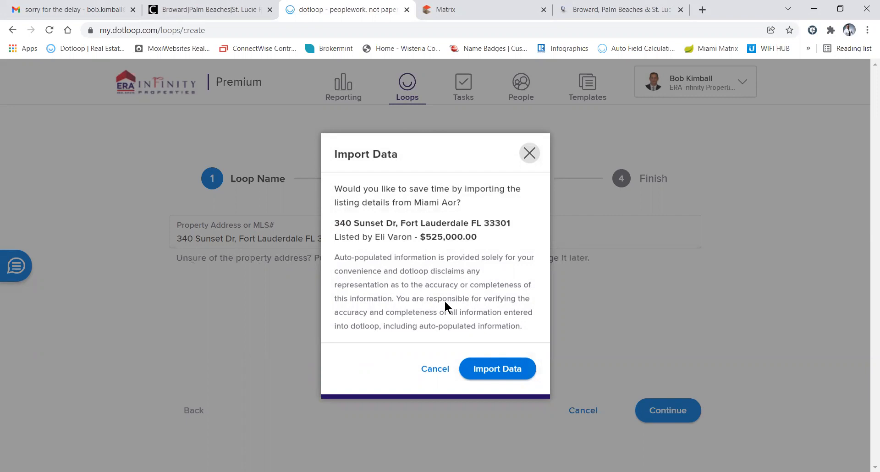
left_click(485, 371)
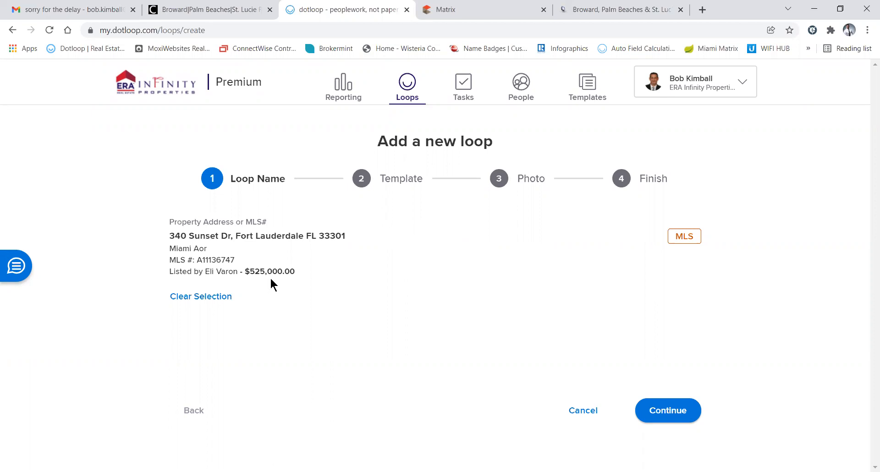
left_click(221, 297)
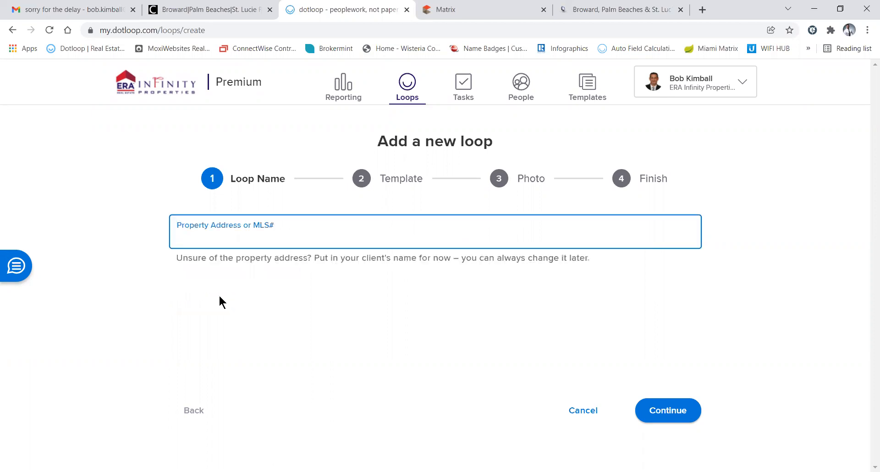
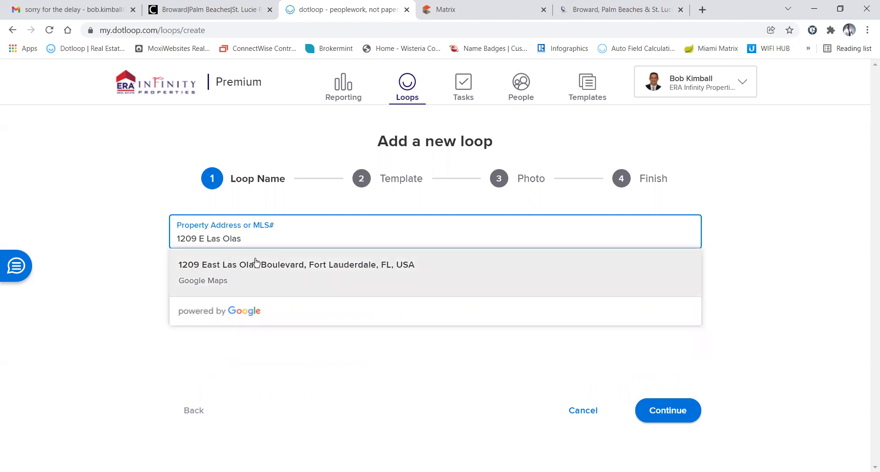
left_click(217, 282)
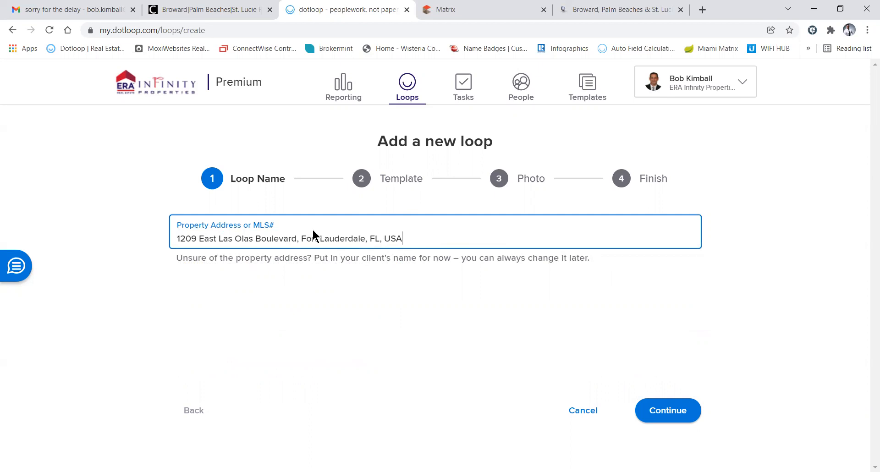
left_click_drag(417, 228, 150, 249)
left_click(345, 243)
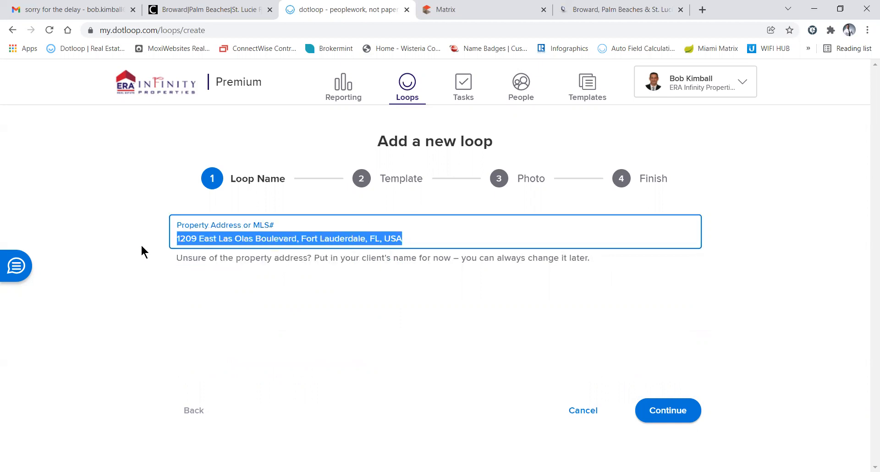
key("ctrl+v")
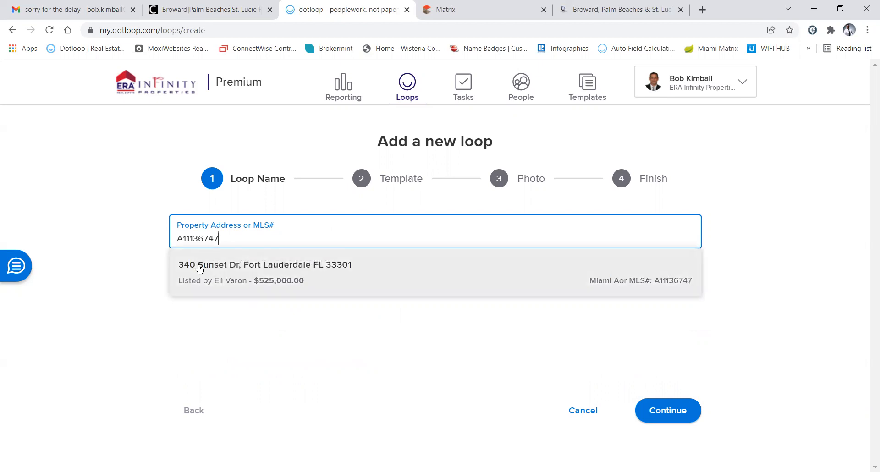
left_click(200, 269)
left_click(494, 369)
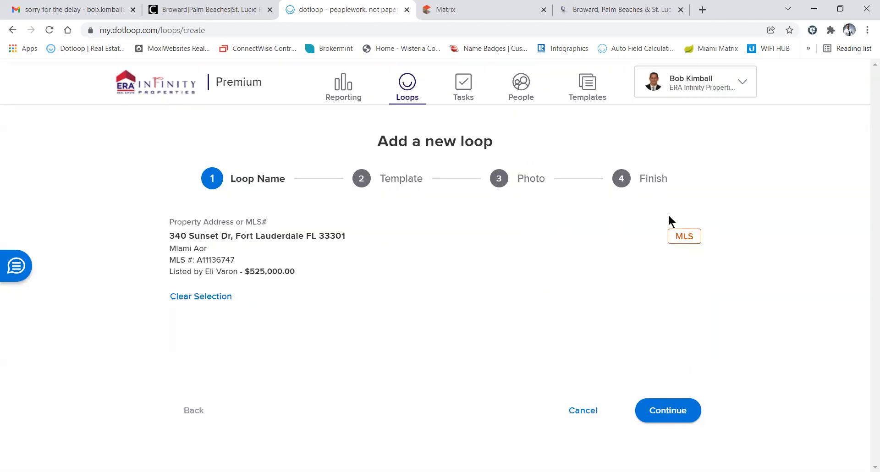
left_click(667, 408)
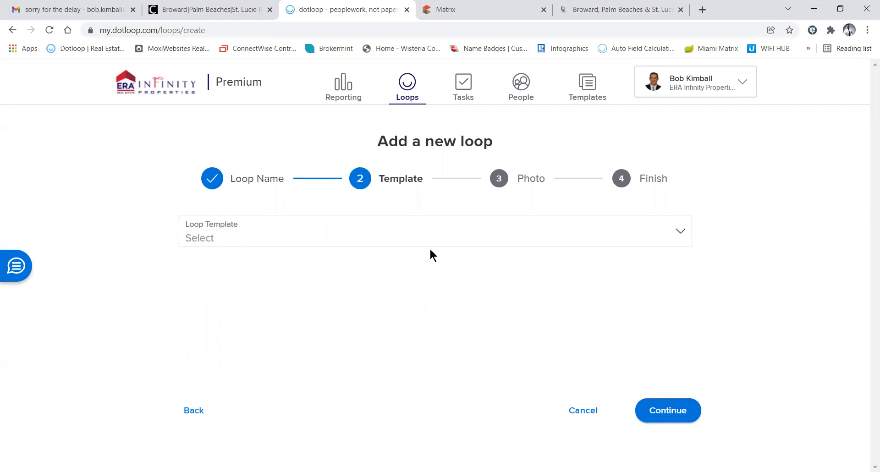
Choose Buying Loop - As-Is from the Loop Template list and continue
left_click(389, 234)
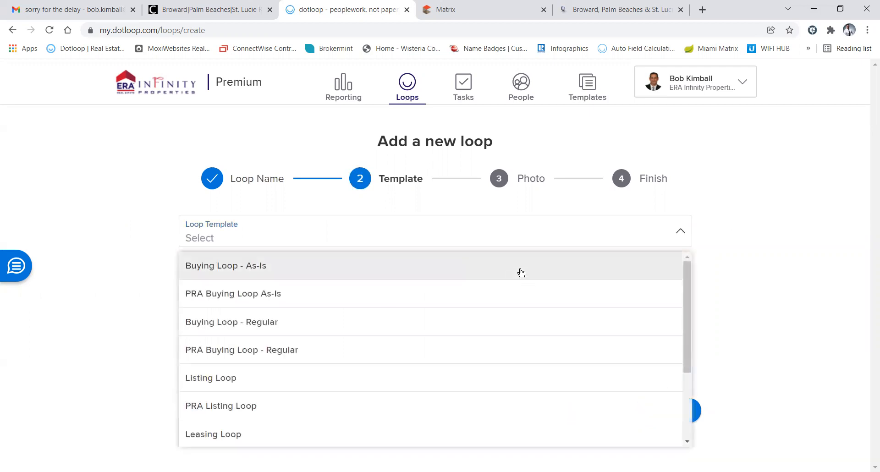
left_click(720, 321)
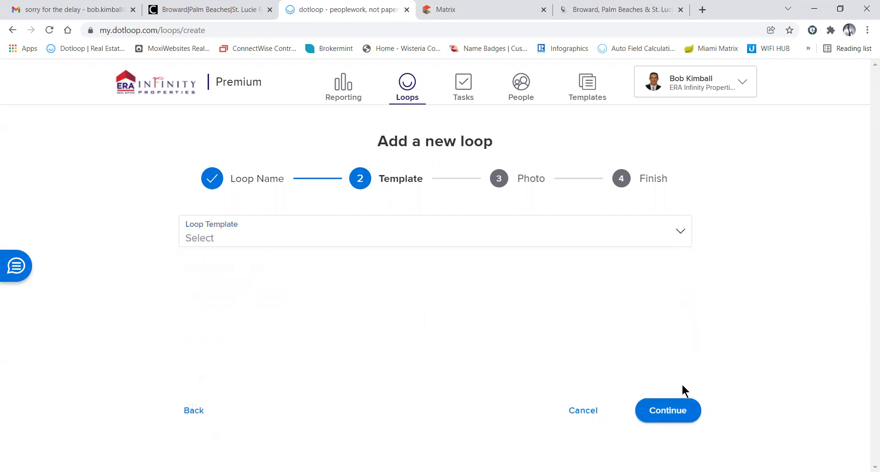
left_click(357, 236)
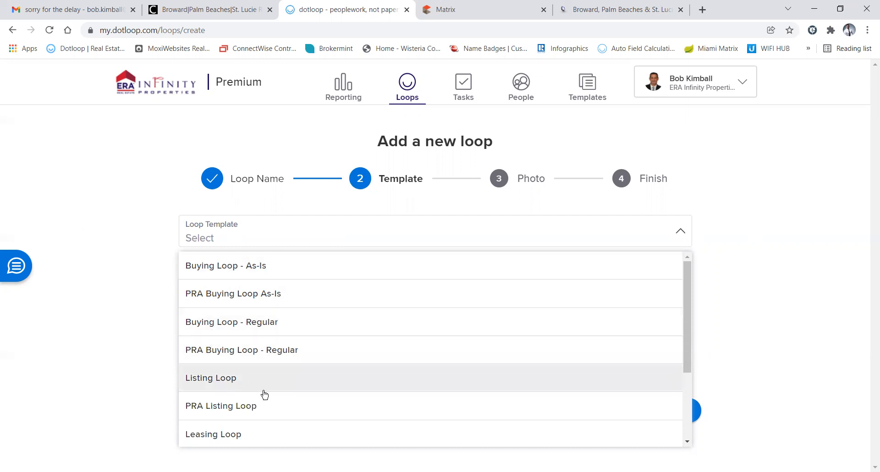
scroll(262, 394, "down", 3)
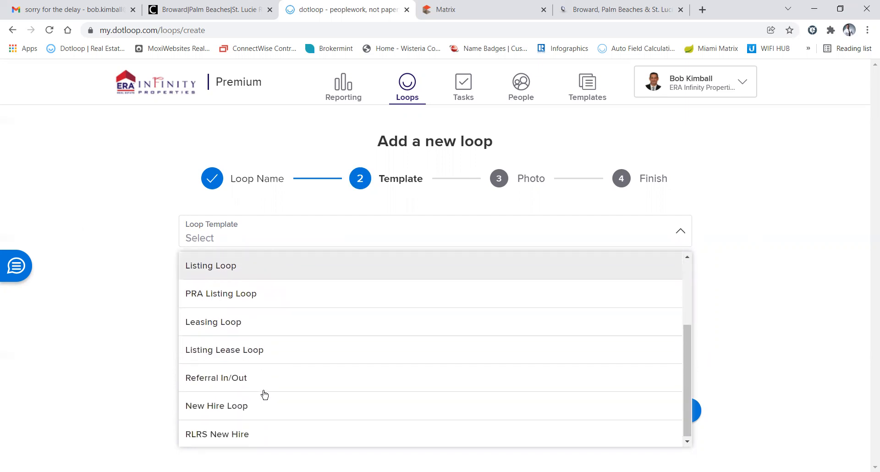
scroll(264, 395, "up", 2)
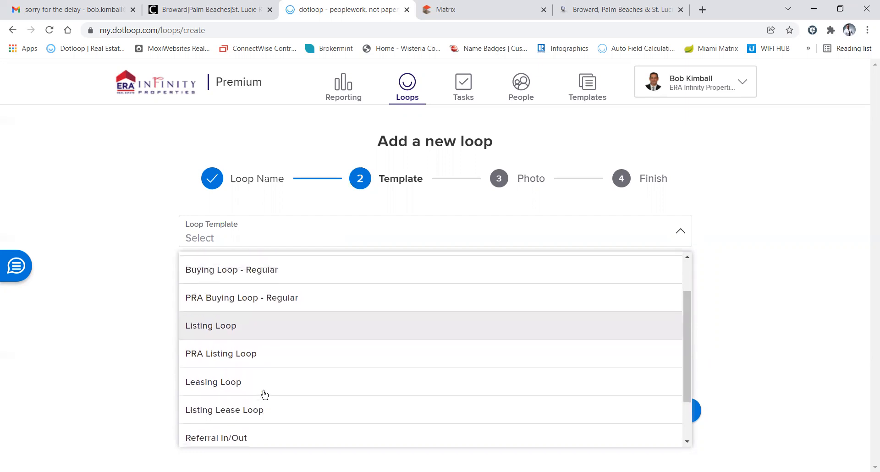
left_click(142, 357)
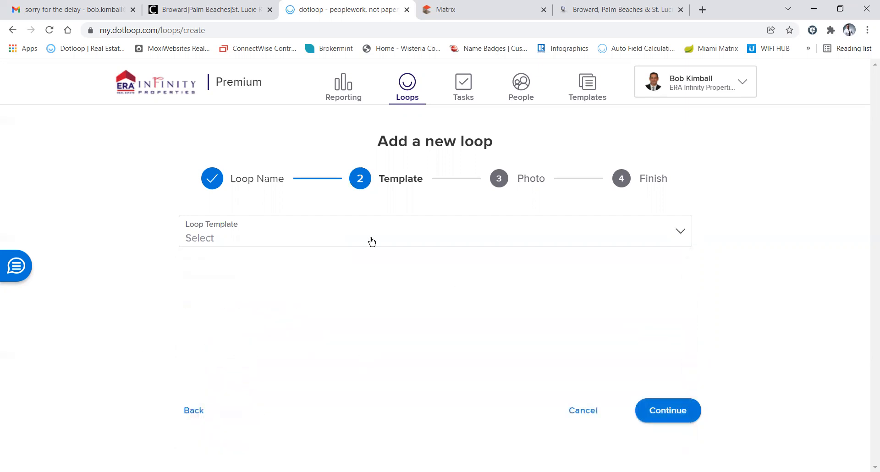
left_click(358, 242)
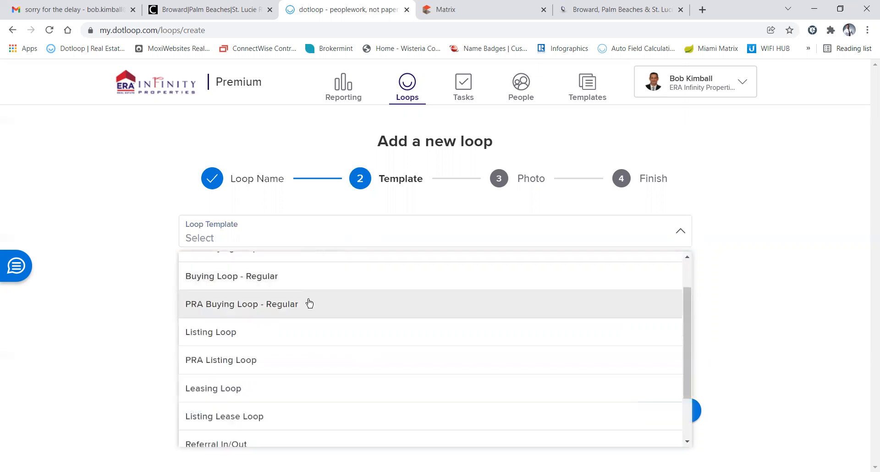
scroll(310, 303, "up", 2)
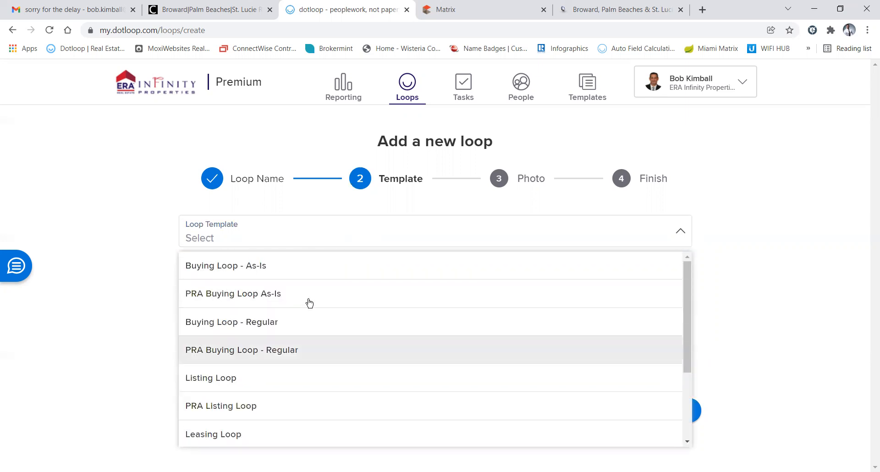
left_click(211, 270)
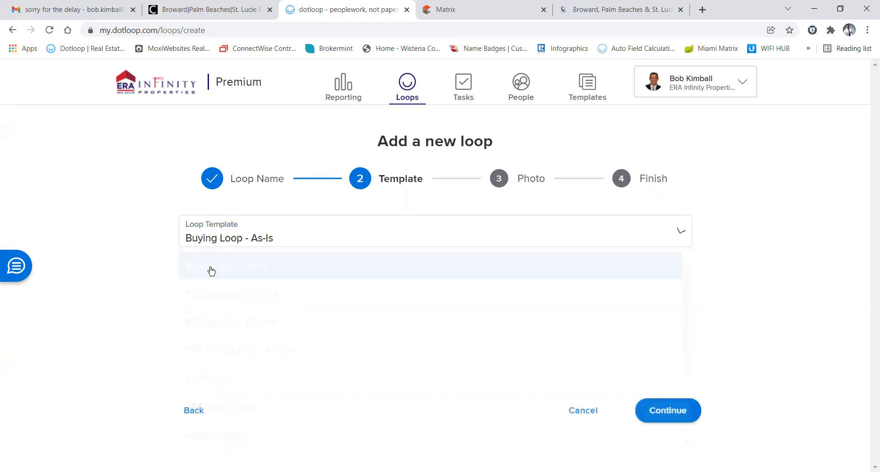
left_click(660, 416)
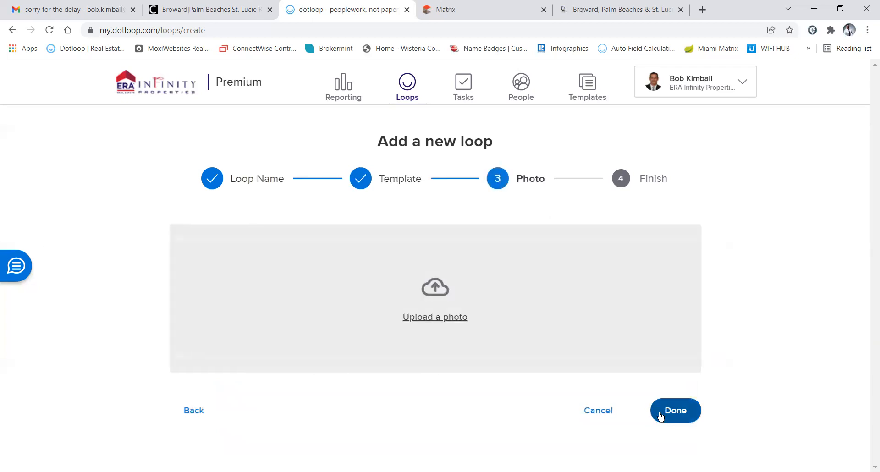
left_click(660, 416)
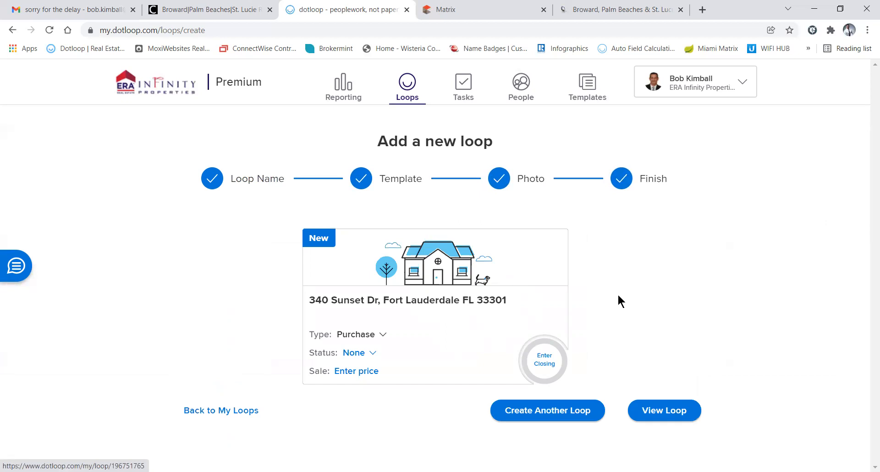
left_click(664, 416)
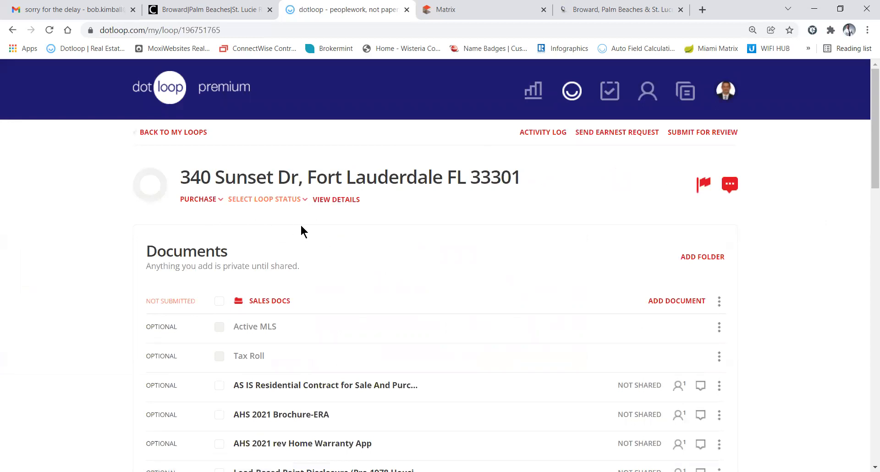
left_click(268, 200)
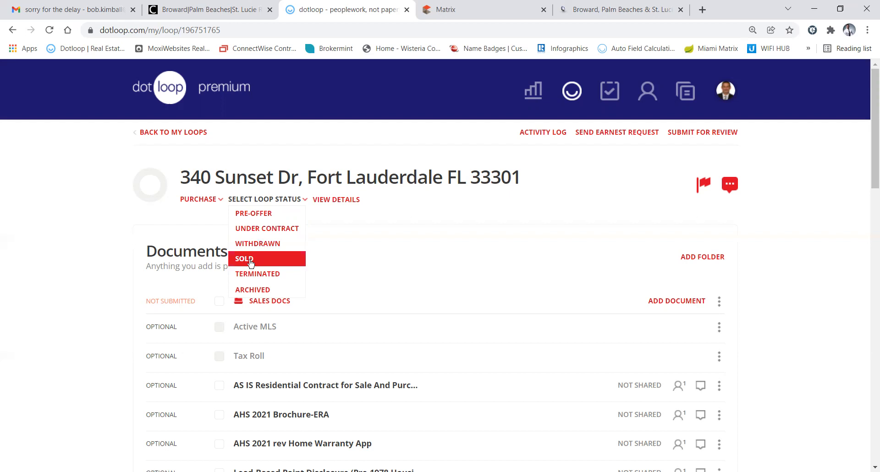
left_click(251, 215)
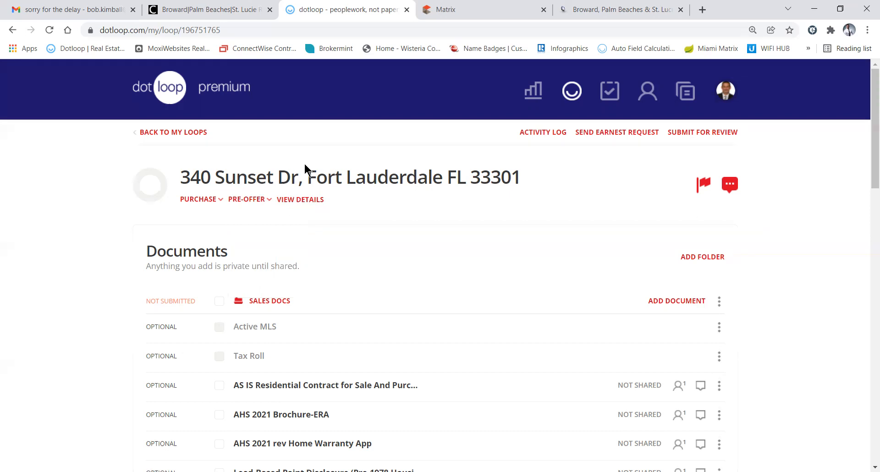
left_click(491, 13)
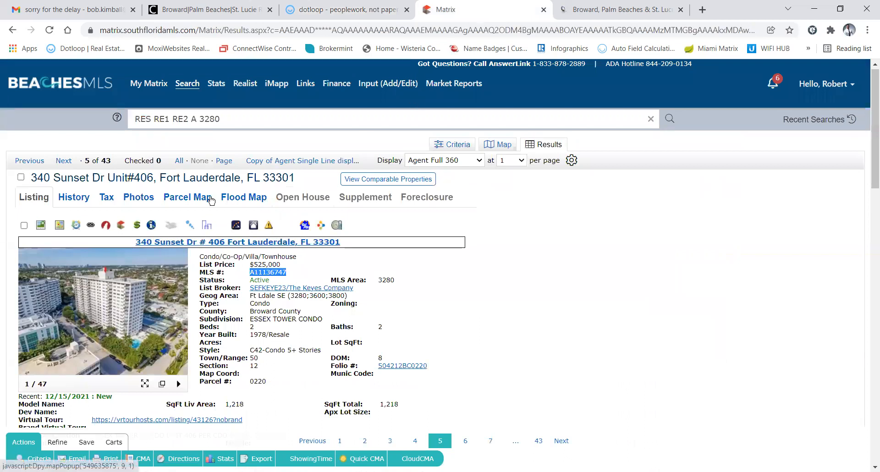
left_click(358, 14)
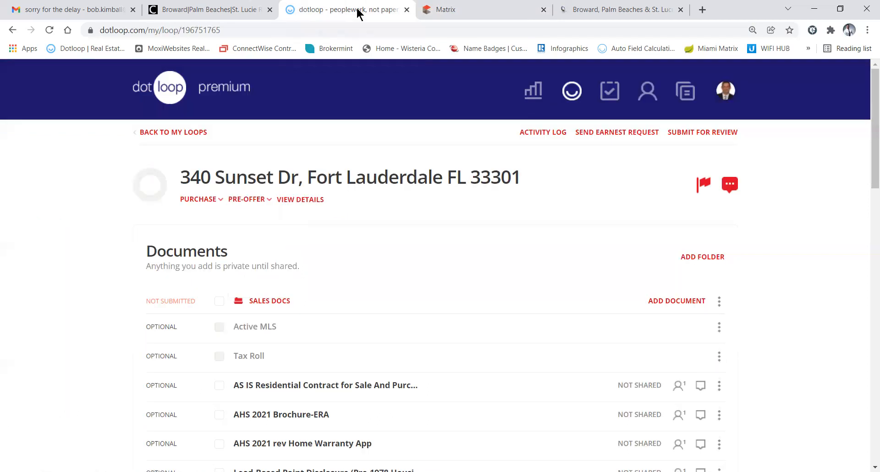
Open the loop's details page and review imported data such as price 525000 and 2 bedrooms
left_click(248, 182)
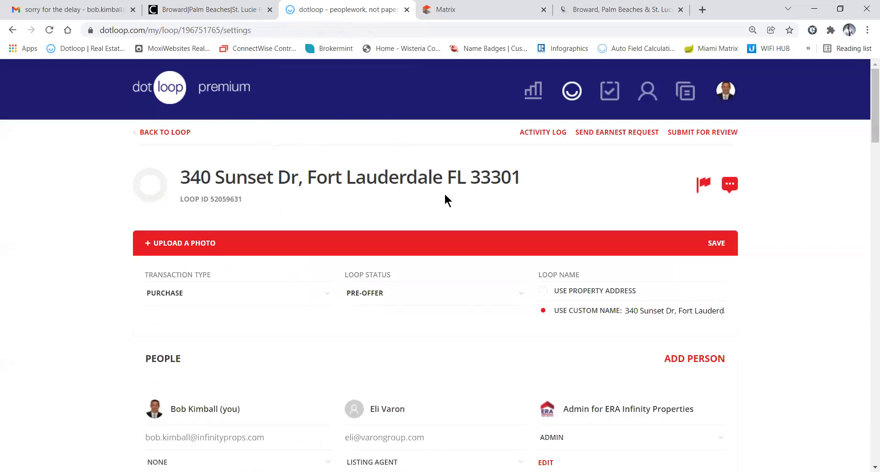
scroll(412, 251, "down", 15)
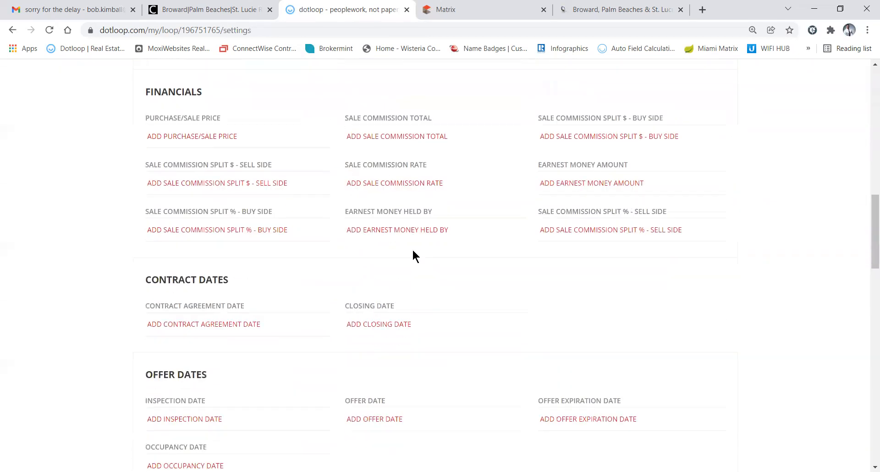
scroll(412, 256, "down", 15)
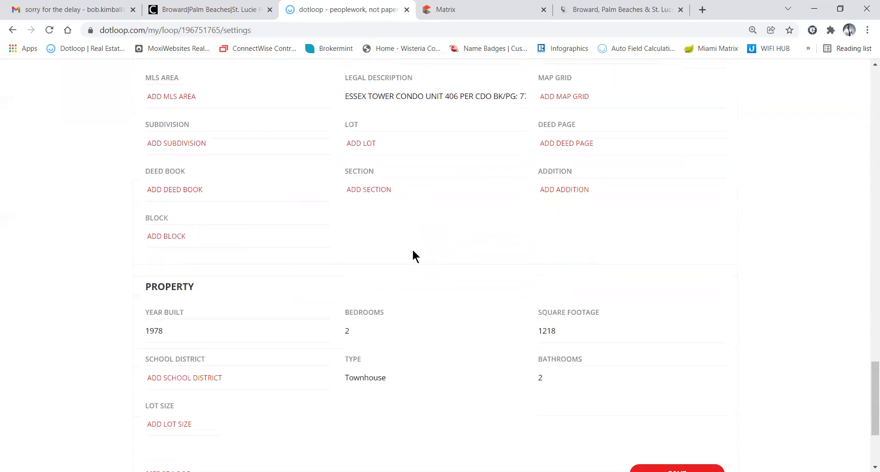
scroll(412, 248, "up", 7)
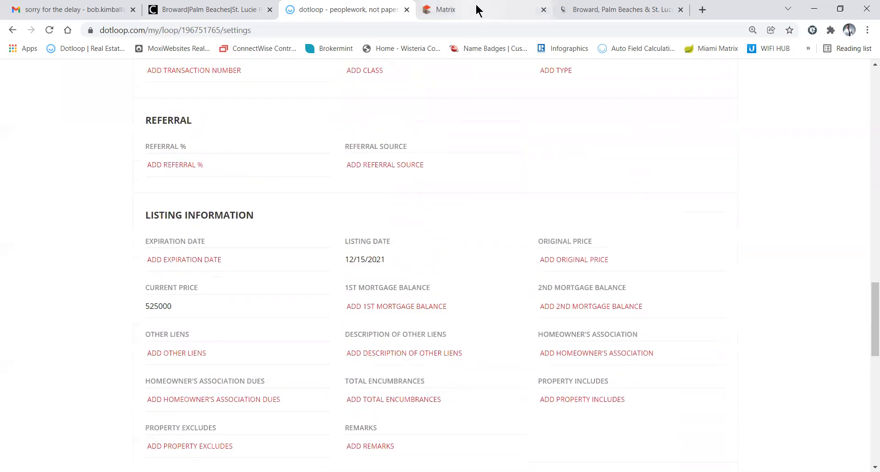
scroll(408, 286, "up", 10)
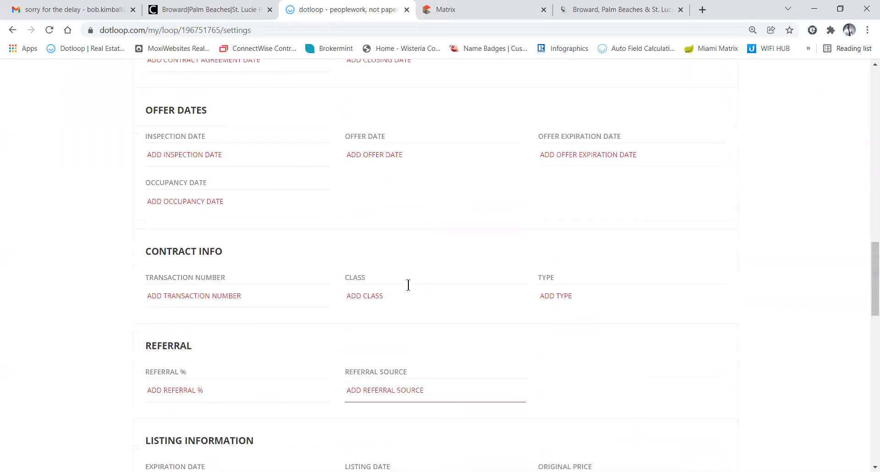
scroll(408, 285, "up", 3)
scroll(409, 285, "down", 18)
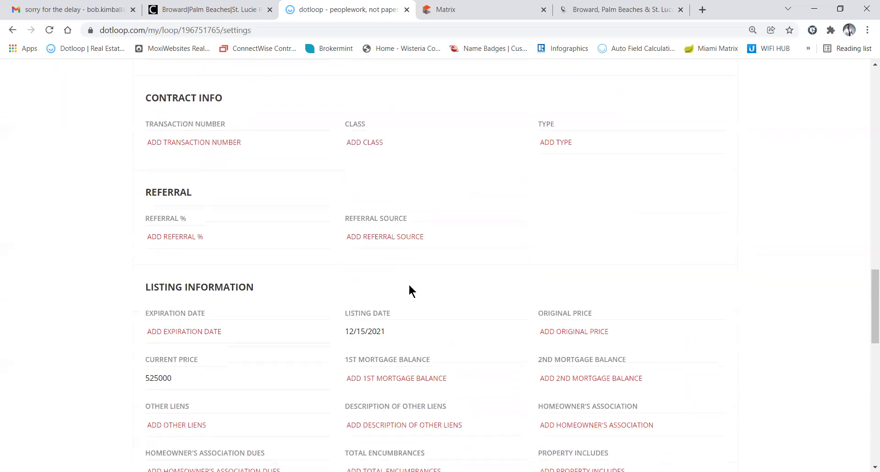
scroll(409, 285, "down", 6)
scroll(409, 285, "up", 1)
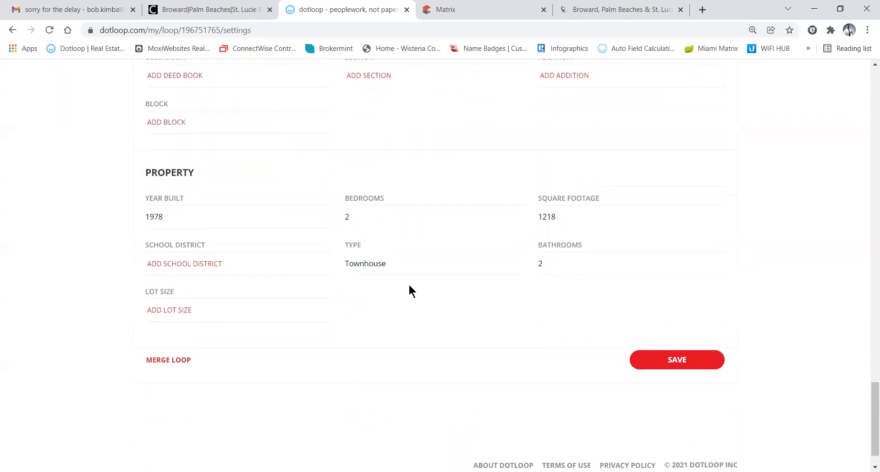
scroll(409, 286, "up", 2)
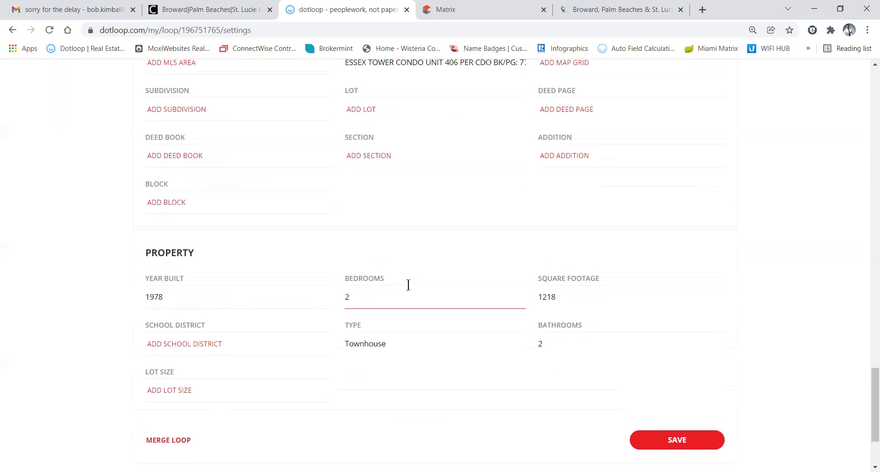
scroll(408, 286, "up", 2)
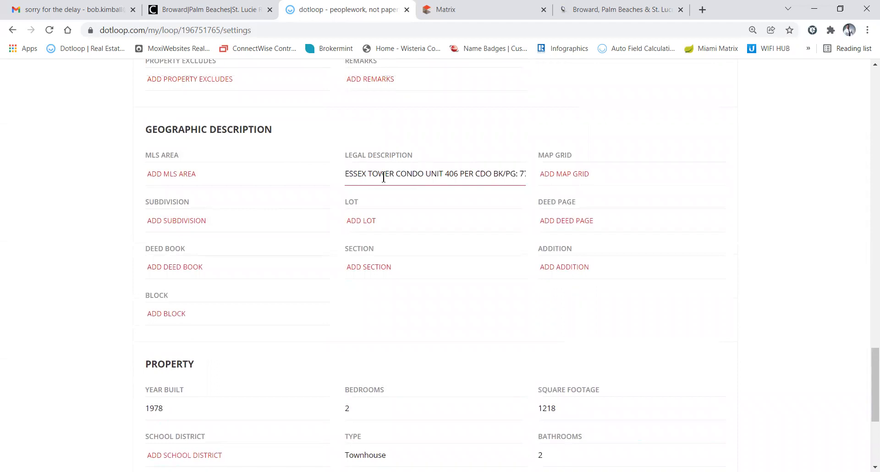
scroll(383, 176, "up", 15)
scroll(384, 175, "up", 15)
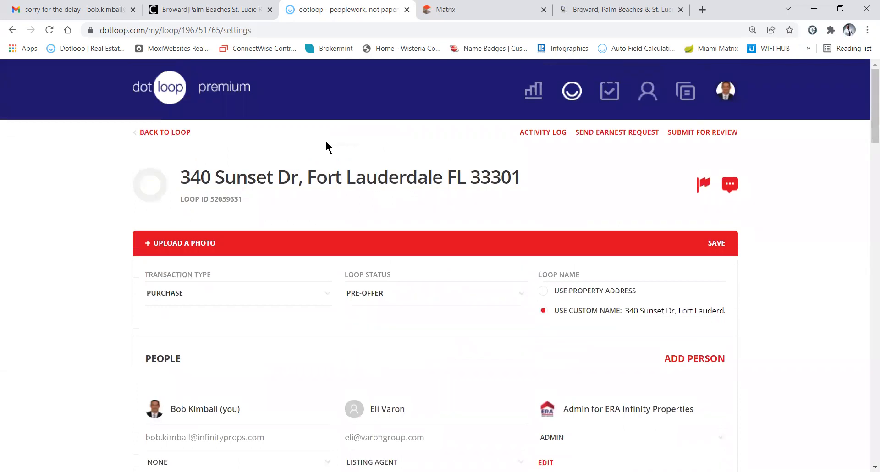
Insert '#406' after 'Dr' in the loop title
left_click(286, 178)
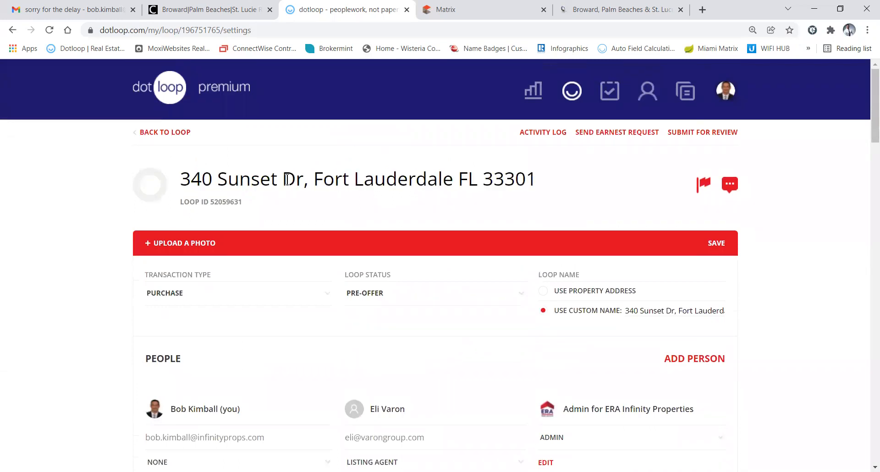
type("$")
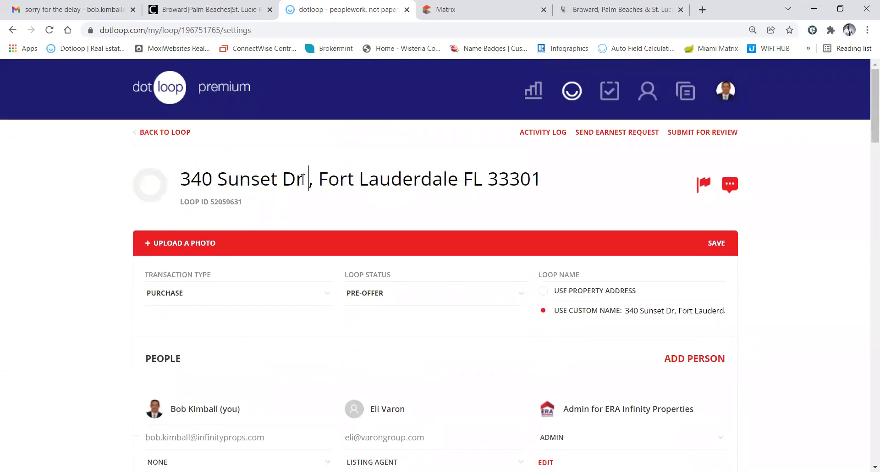
key("BackSpace")
key("BackSpace")
type("#49")
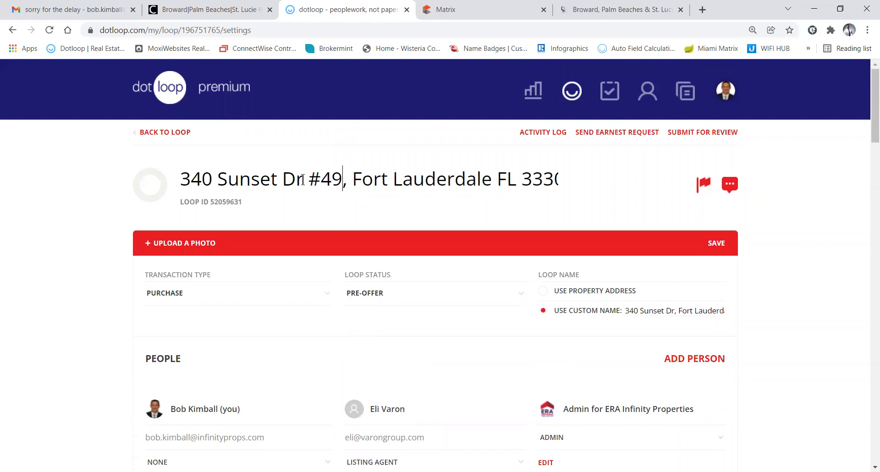
key("BackSpace")
type("06")
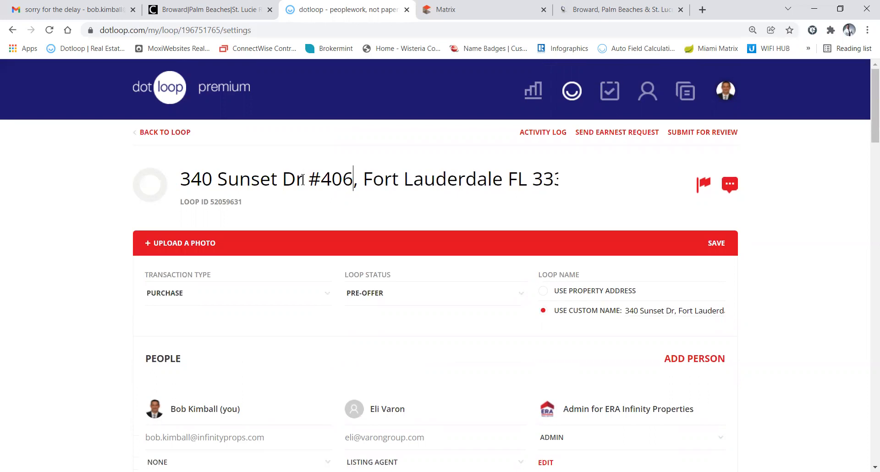
Confirm unit #406 against the MLS listing, save the new name, and return to the loop
left_click(503, 13)
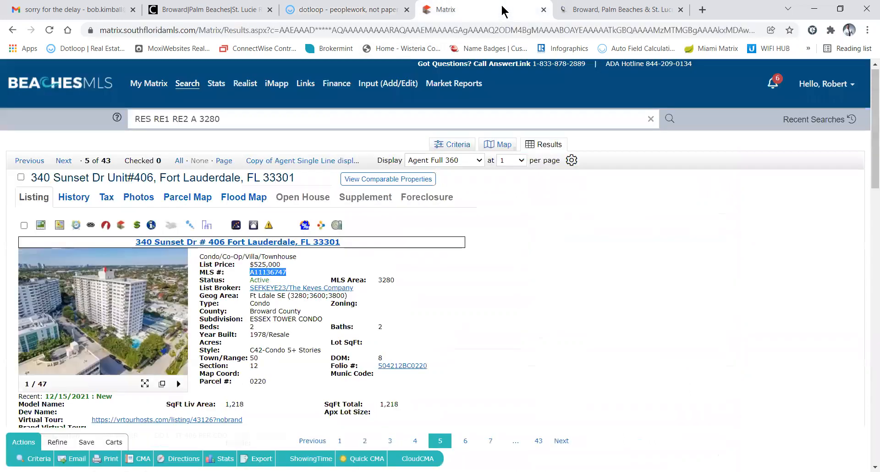
left_click(313, 10)
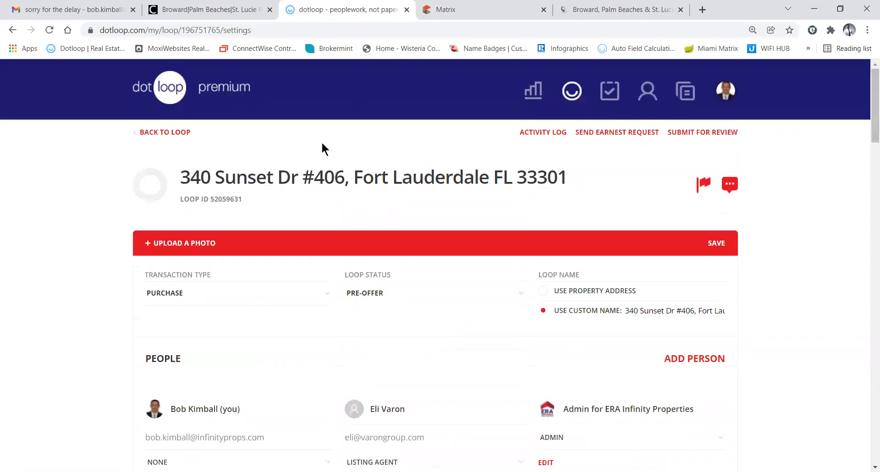
left_click(356, 180)
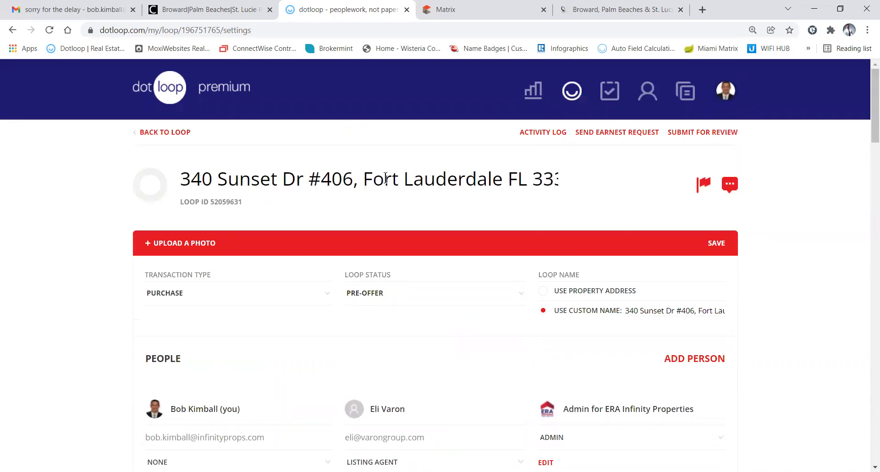
key("Return")
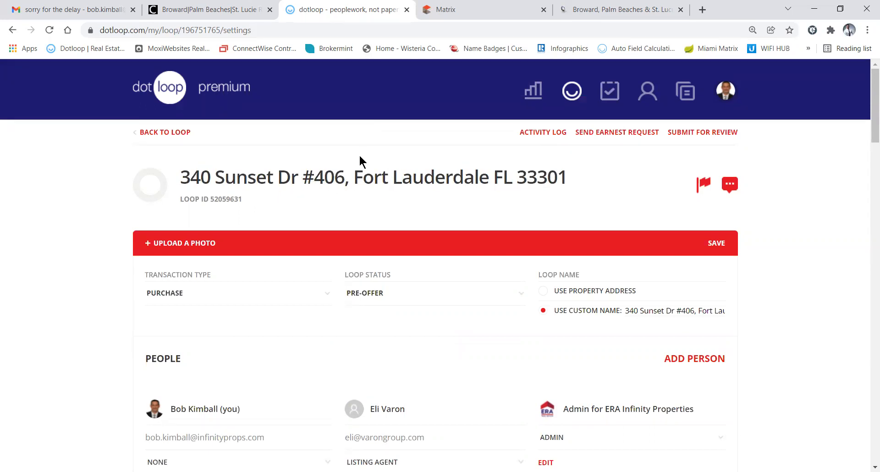
left_click(164, 132)
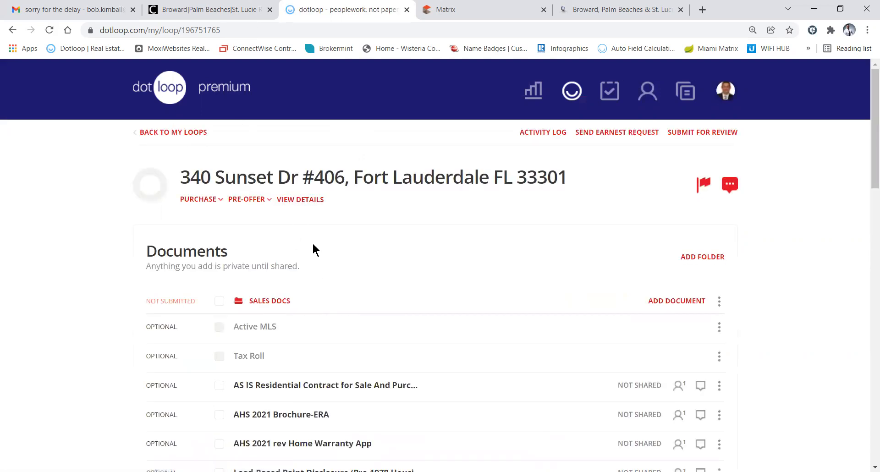
Scroll past Financial Docs and Office Docs to the People section showing three people
scroll(313, 242, "down", 5)
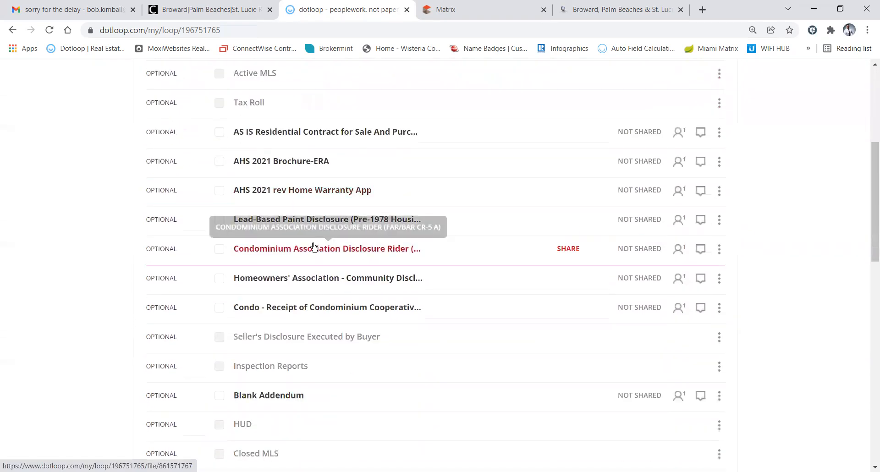
scroll(312, 246, "down", 1)
scroll(279, 160, "up", 1)
scroll(282, 160, "down", 2)
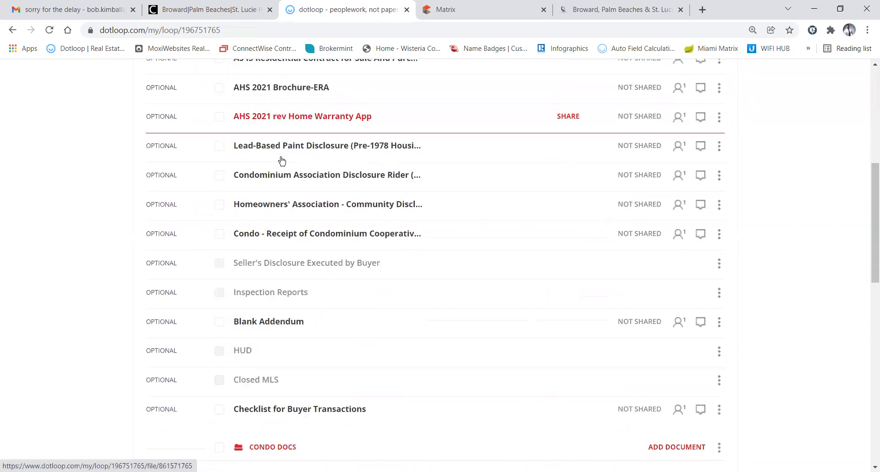
scroll(282, 160, "down", 7)
scroll(281, 157, "down", 1)
scroll(281, 156, "up", 9)
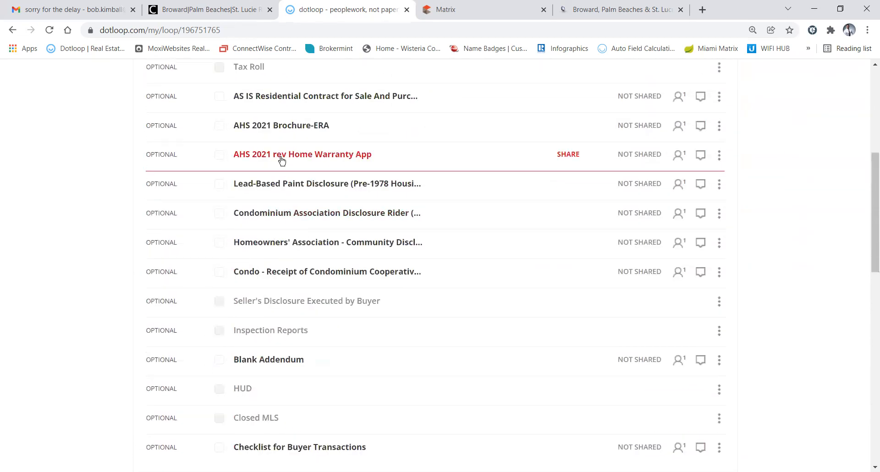
scroll(281, 159, "up", 5)
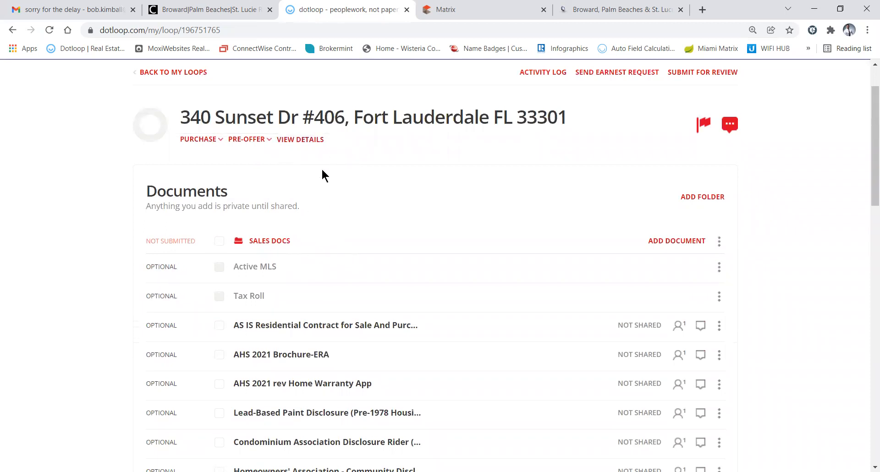
scroll(322, 176, "down", 7)
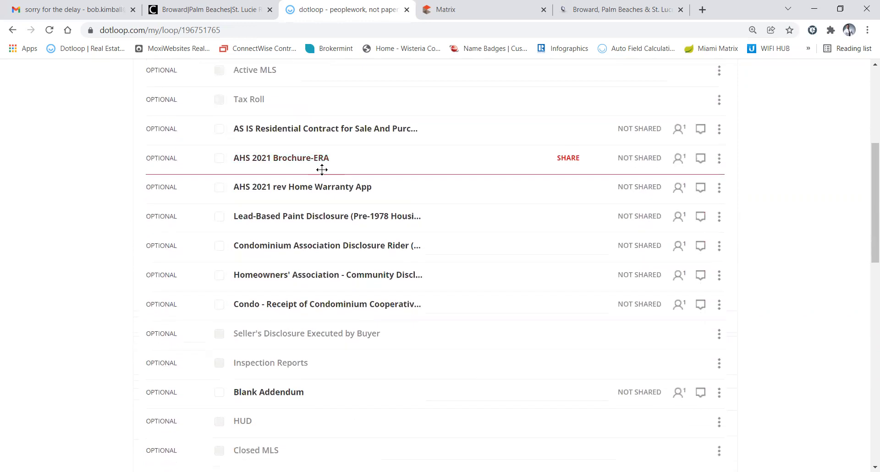
scroll(322, 173, "down", 8)
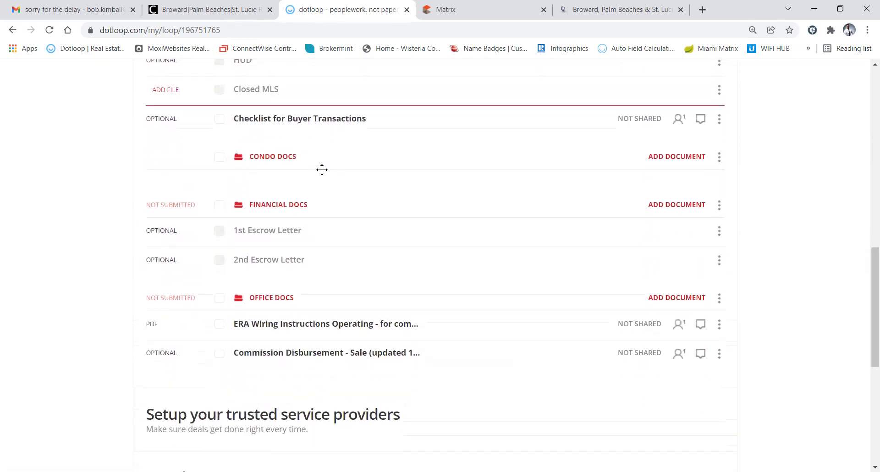
scroll(322, 174, "down", 5)
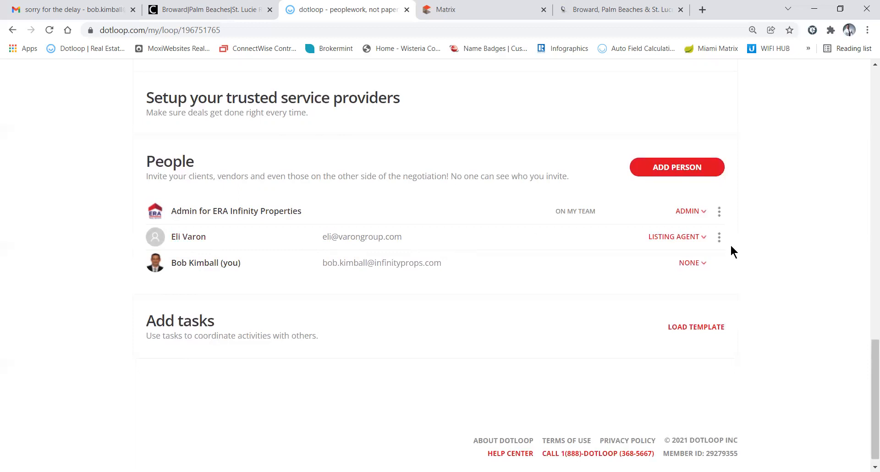
Set your own role in the loop's People list to Buying Agent
left_click(689, 264)
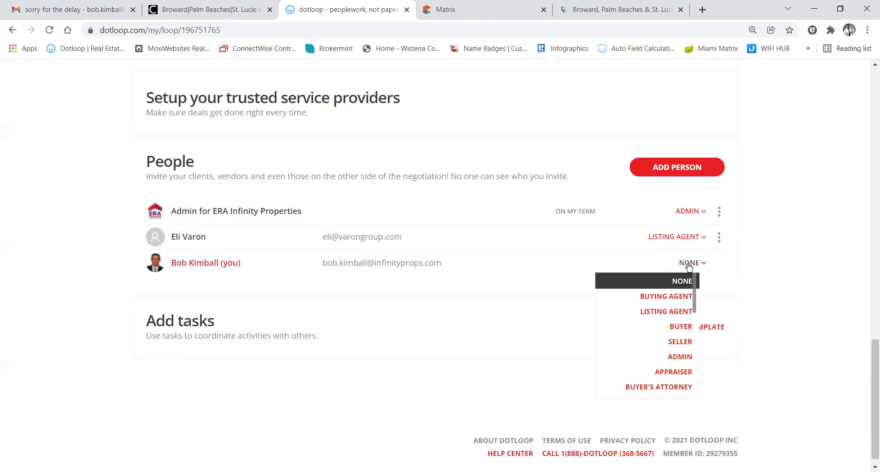
left_click(661, 297)
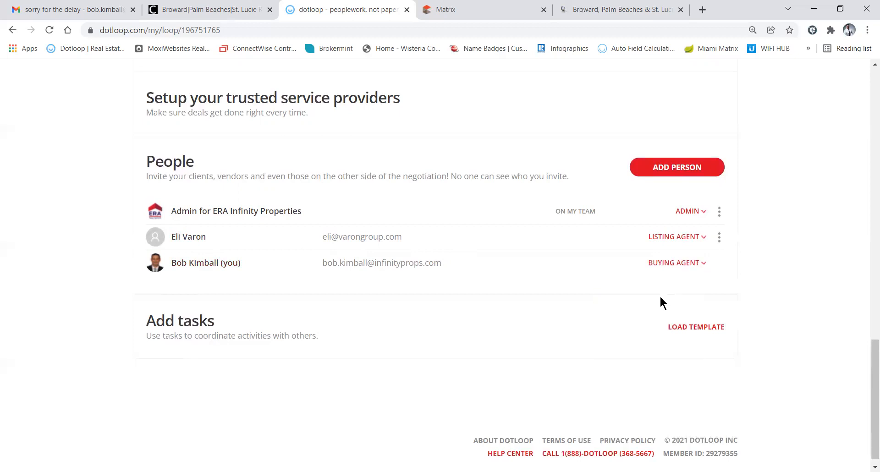
left_click(670, 263)
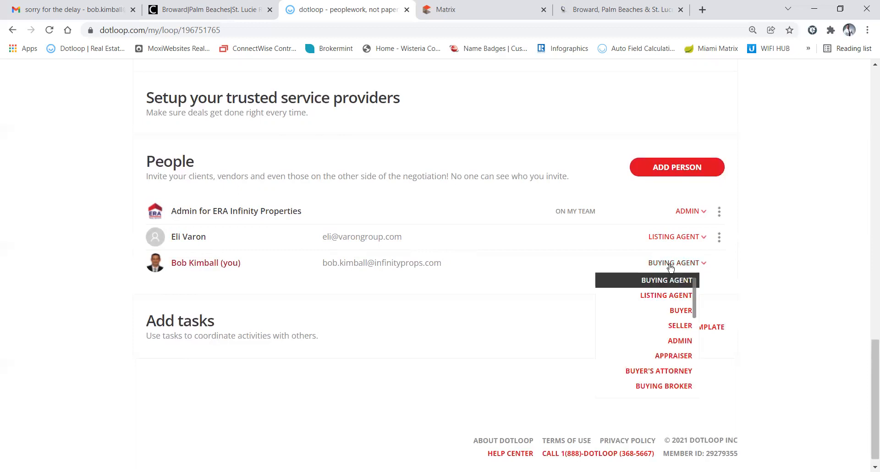
mouse_move(692, 299)
left_mouse_down()
mouse_move(695, 381)
mouse_move(692, 309)
left_mouse_up()
scroll(671, 294, "up", 2)
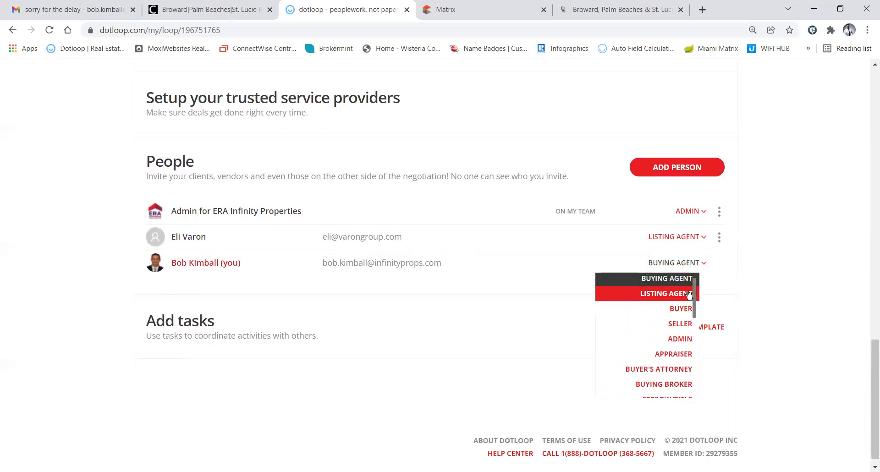
left_click(669, 296)
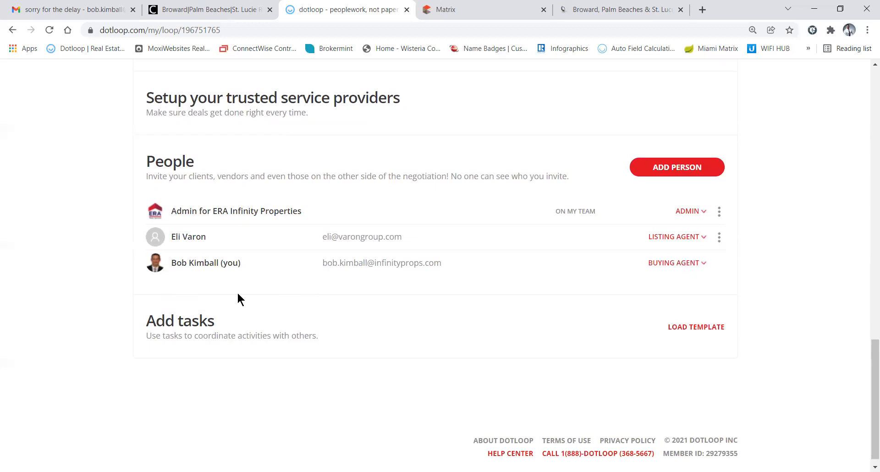
Open the listing agent's Edit contact form from the People list
left_click(195, 237)
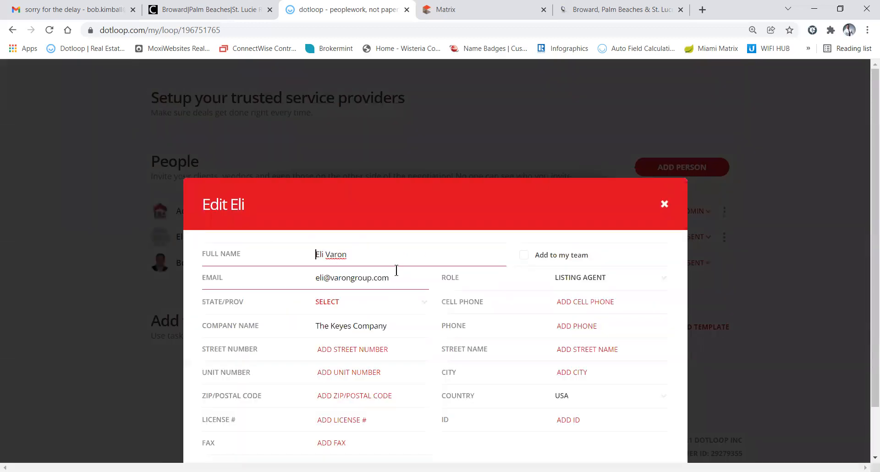
scroll(396, 220, "down", 1)
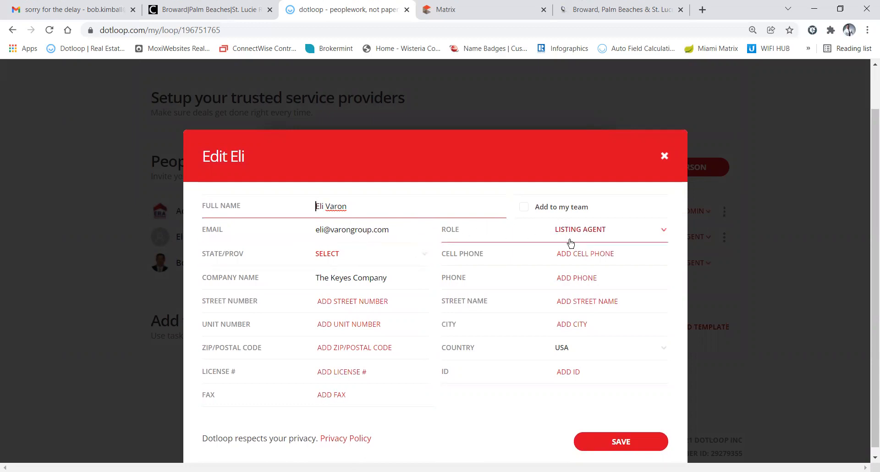
left_click(469, 15)
Select the listing agent's phone number in the Matrix Agent/Office Information section
scroll(428, 243, "down", 10)
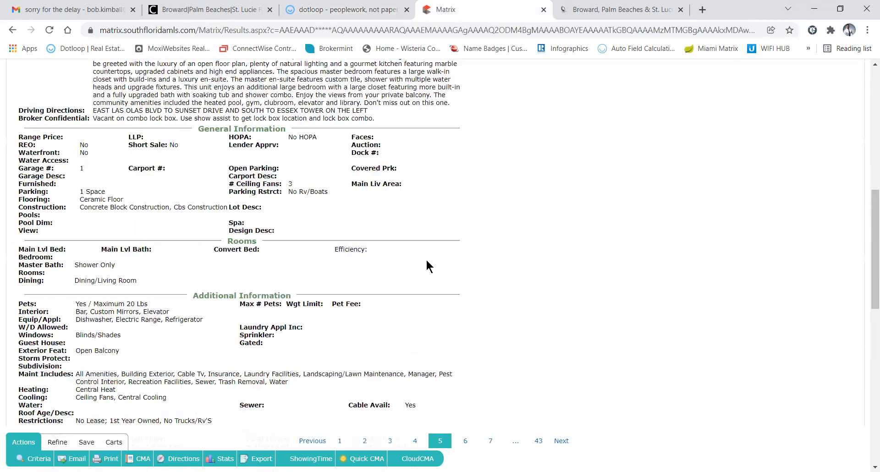
scroll(428, 264, "down", 5)
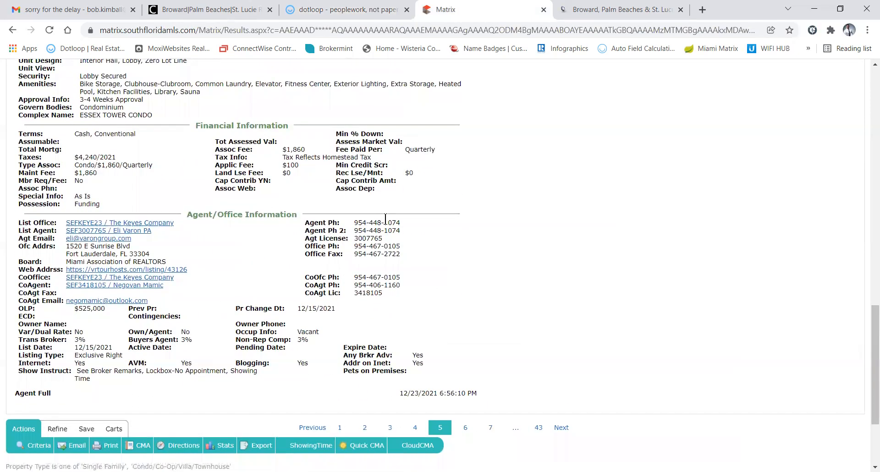
left_click_drag(400, 220, 355, 219)
key("ctrl+c")
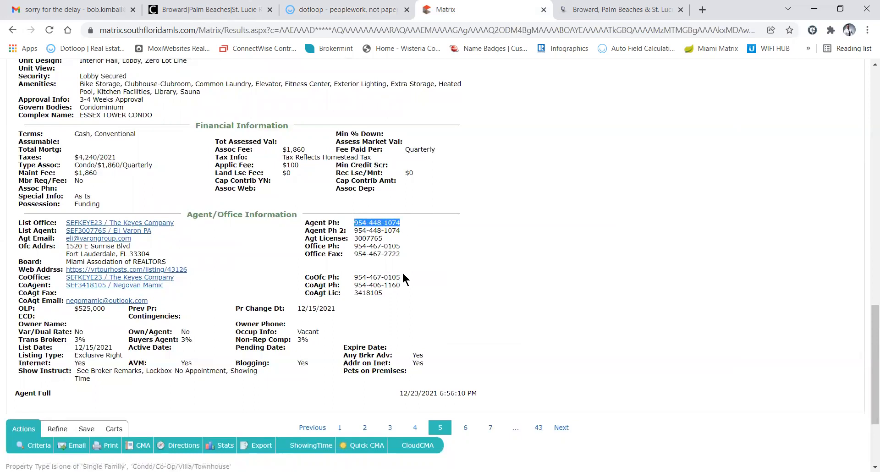
left_click(334, 10)
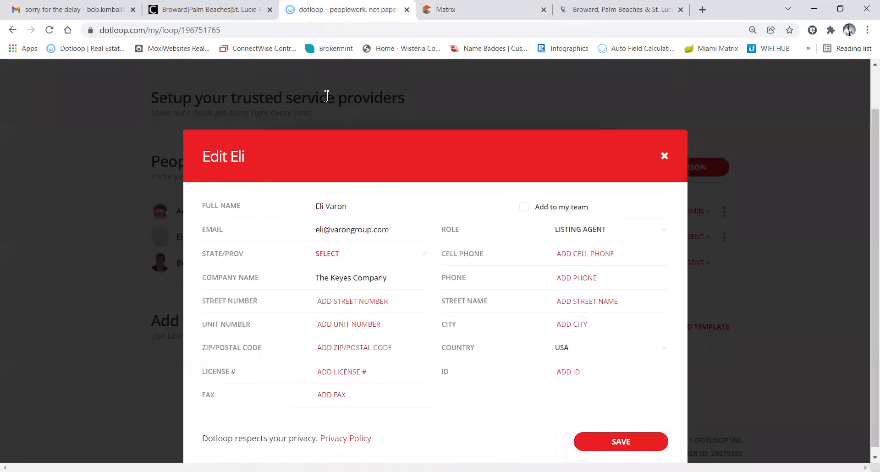
Paste the listing agent's MLS phone number into the dotloop Cell Phone field
key("ctrl+w")
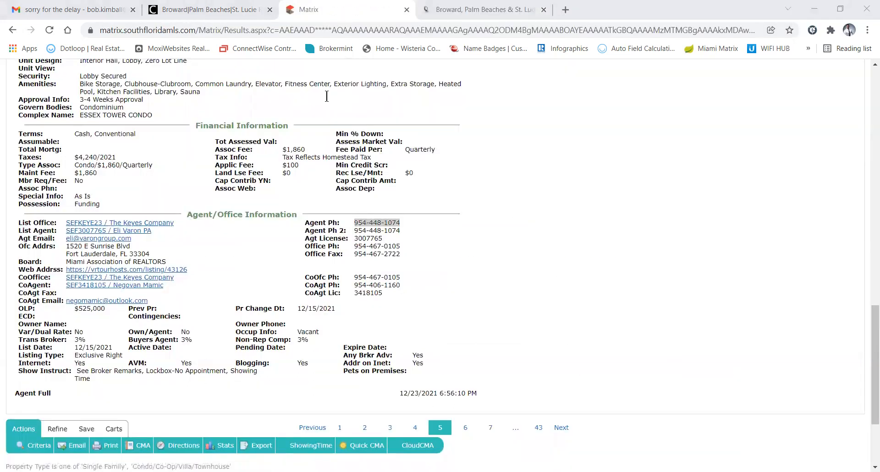
key("ctrl+shift+t")
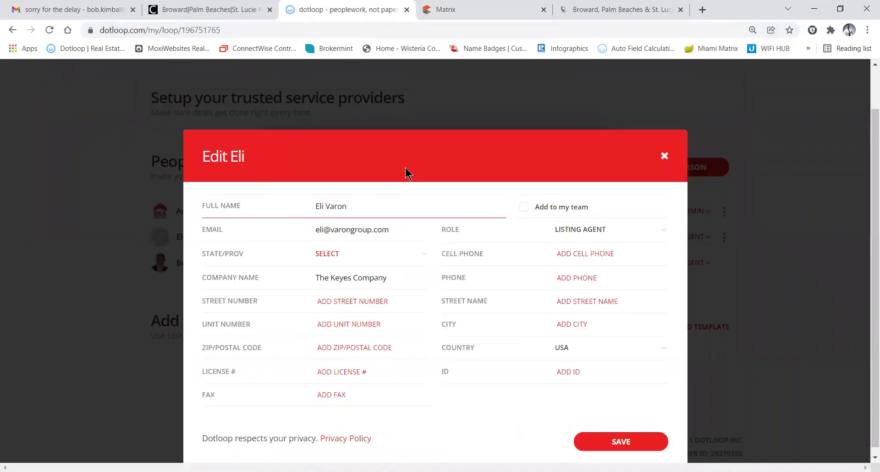
left_click(569, 253)
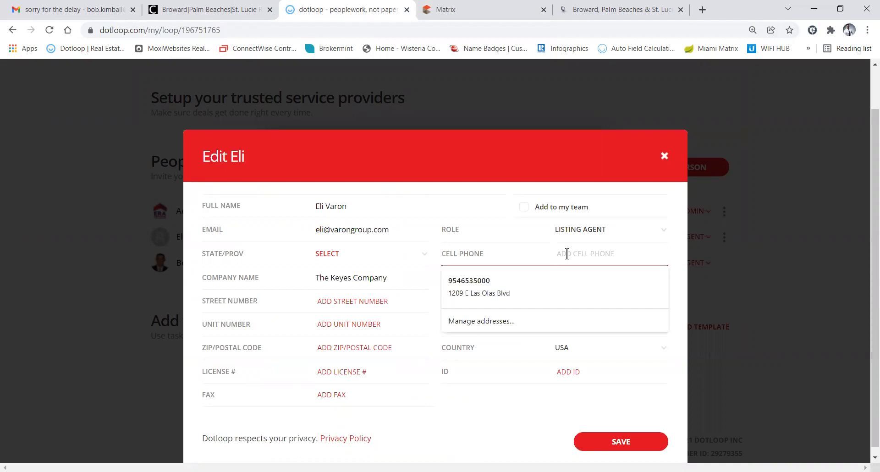
key("ctrl+v")
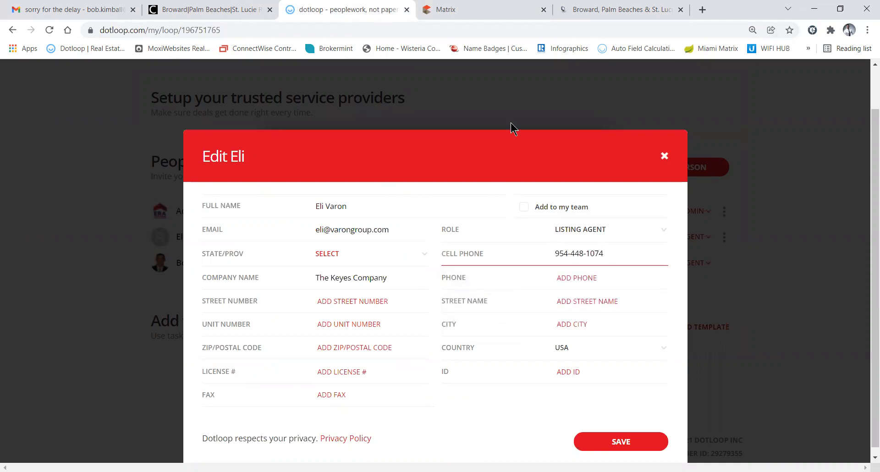
left_click(499, 12)
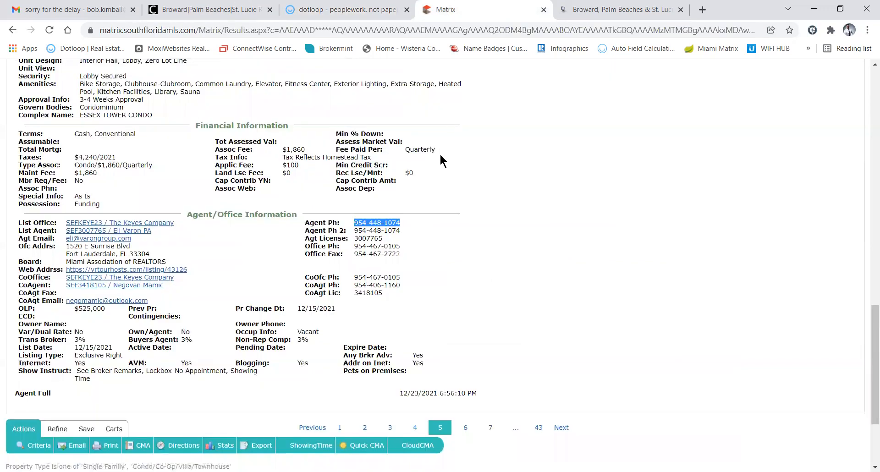
Select the listing office's street address in the Matrix agent/office details
scroll(439, 174, "down", 1)
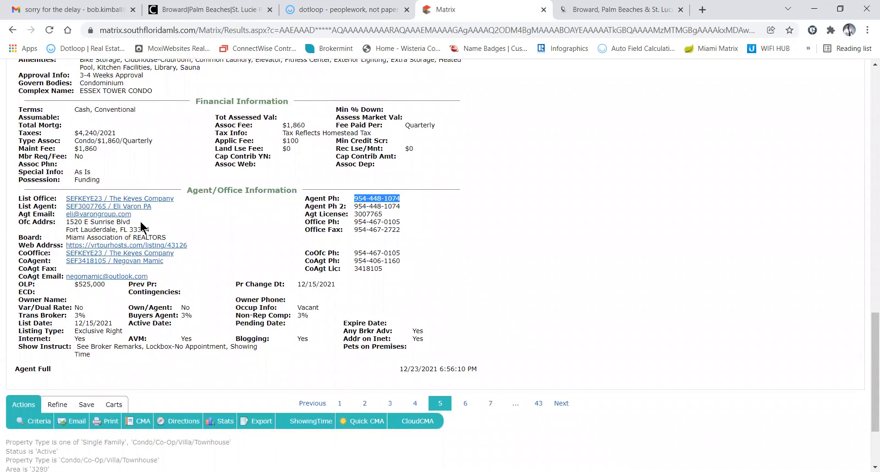
left_click_drag(131, 222, 65, 221)
key("ctrl+c")
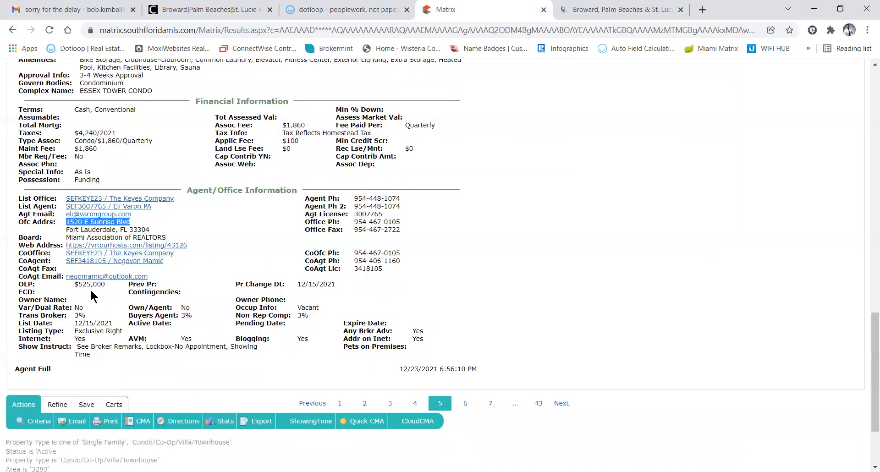
left_click(322, 13)
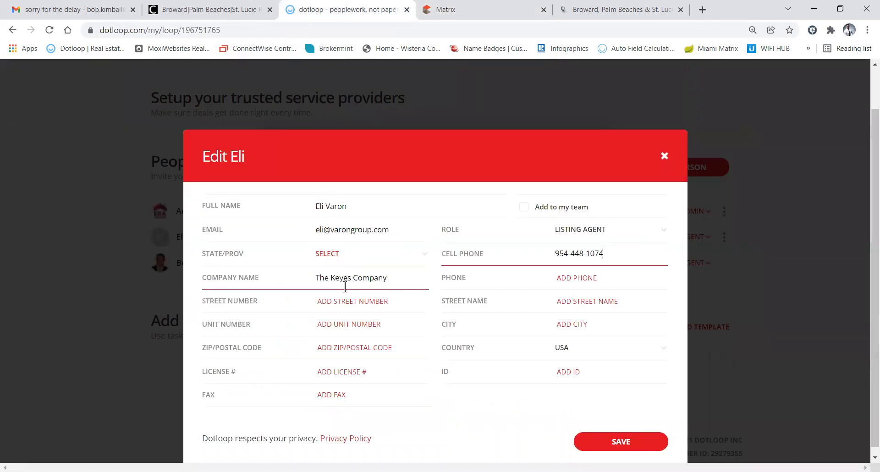
Split the MLS office address into the agent's Street Number and Street Name fields
left_click(334, 304)
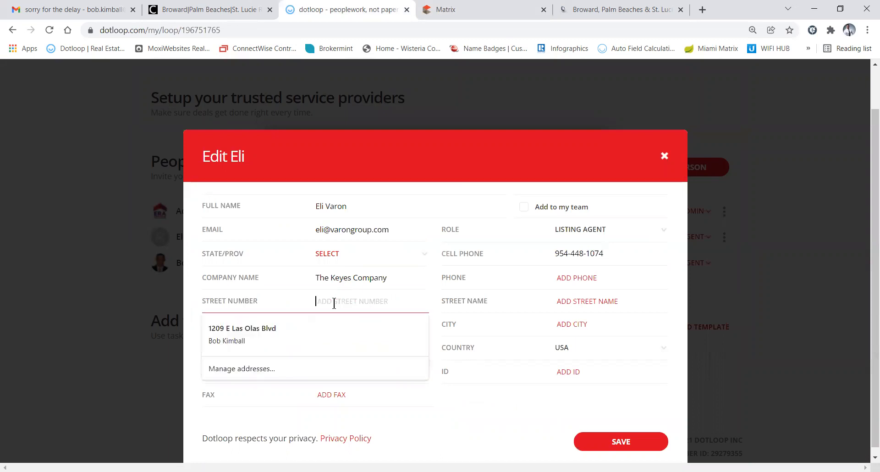
key("ctrl+v")
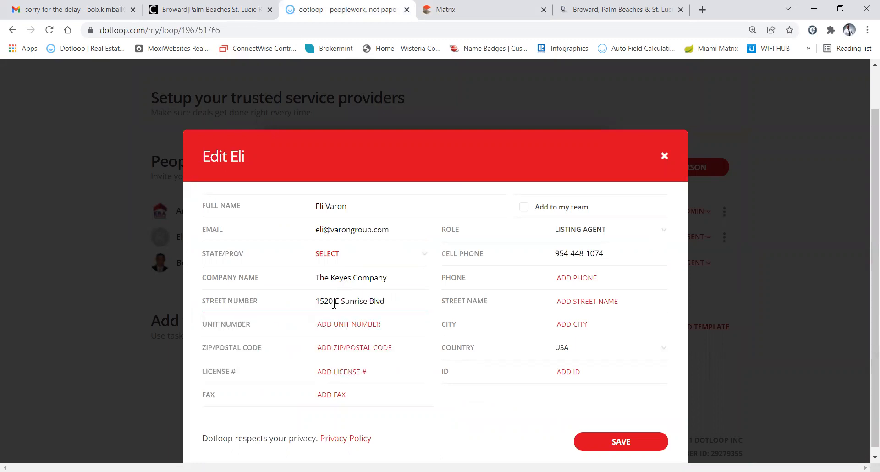
left_click(336, 301)
right_click(416, 304)
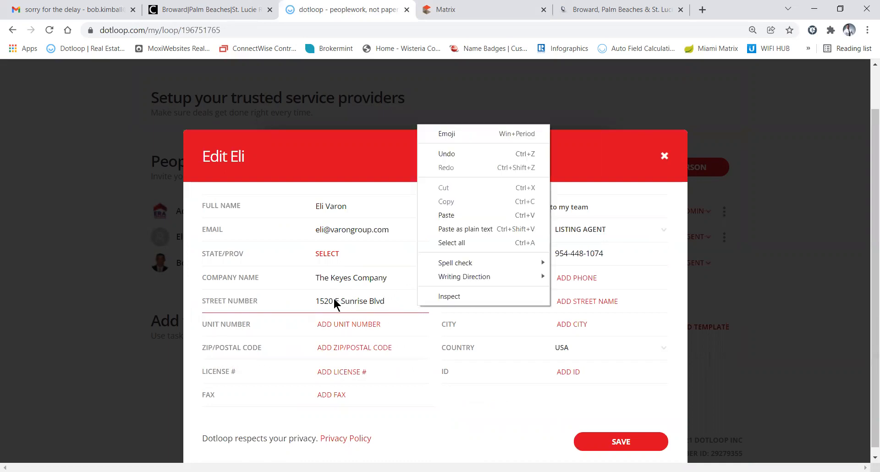
left_click_drag(335, 301, 397, 303)
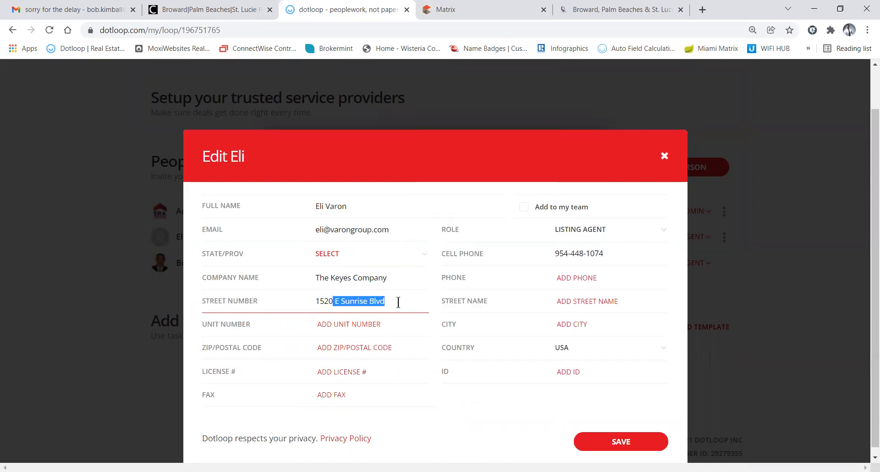
key("ctrl+x")
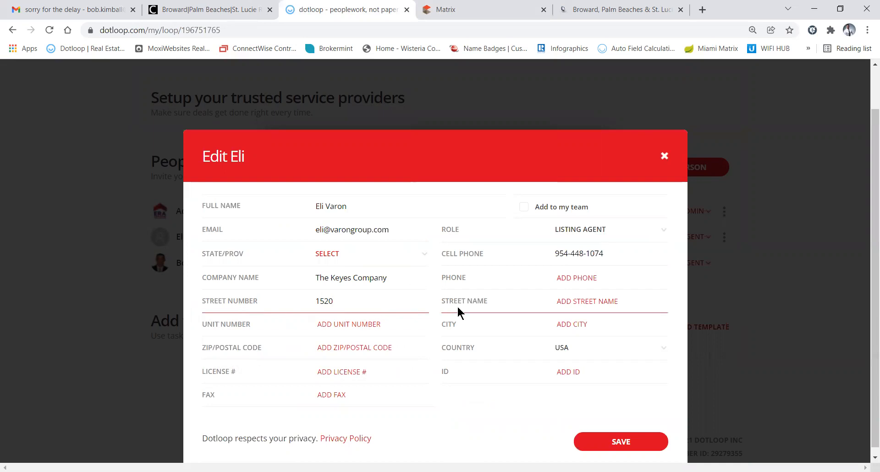
left_click(564, 302)
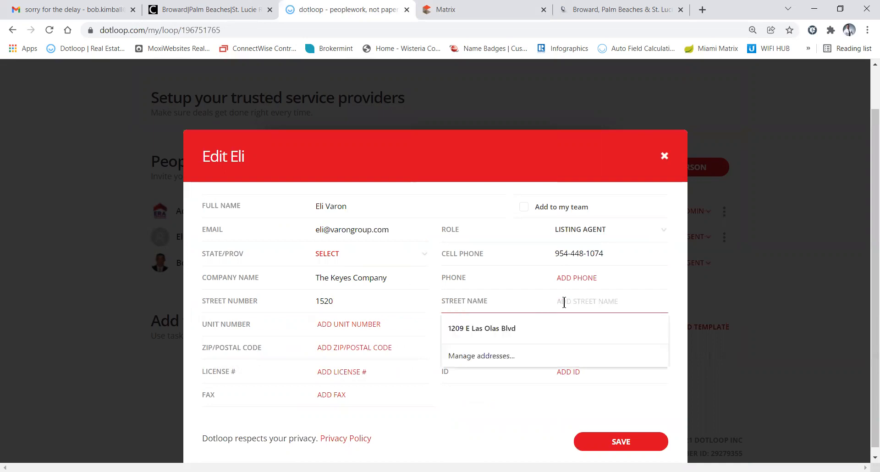
key("ctrl+v")
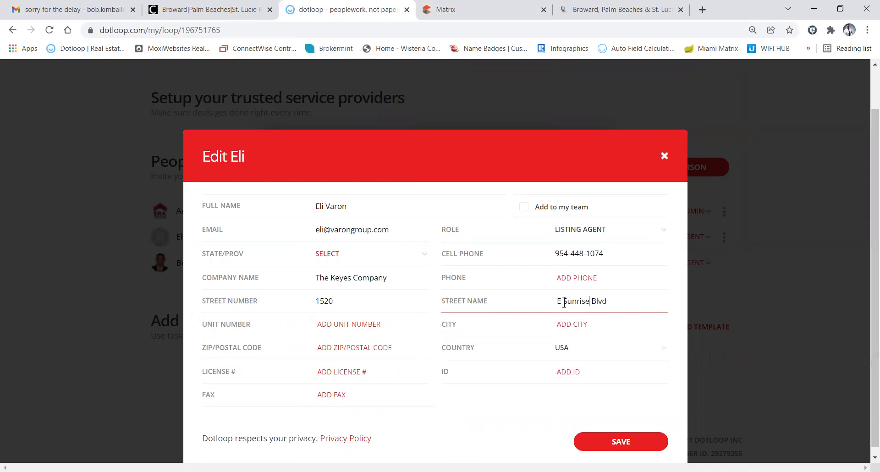
key("BackSpace")
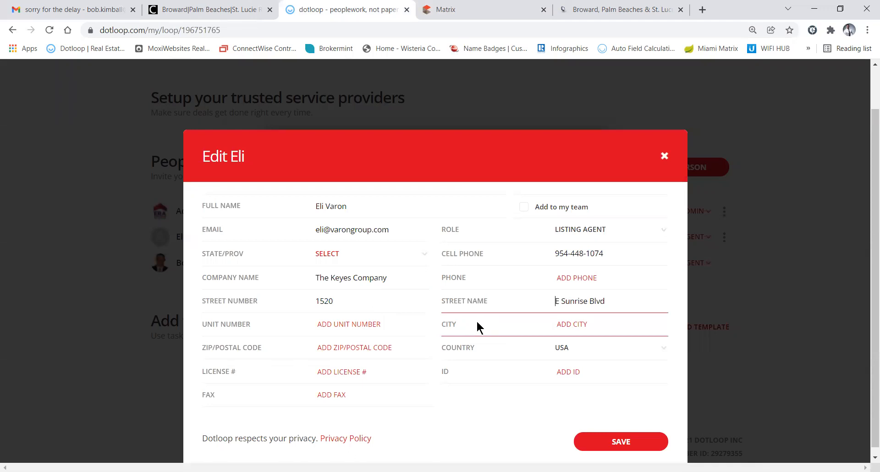
left_click(476, 13)
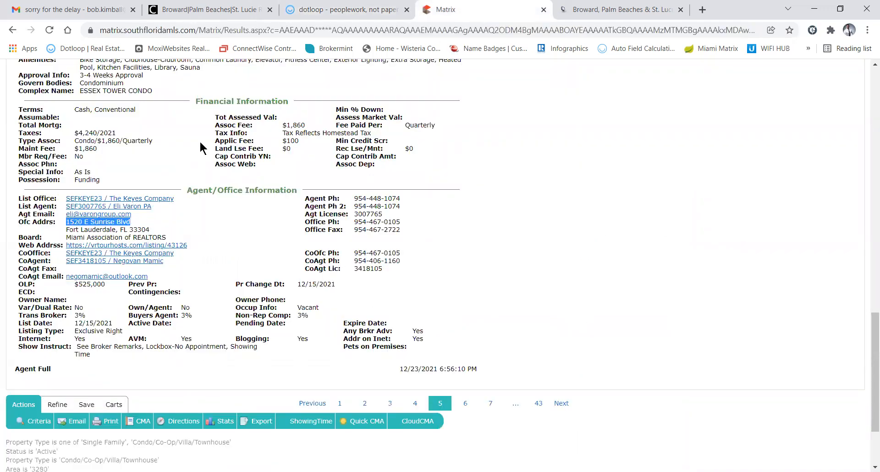
Set the agent's city to Fort Lauderdale via autofill, which fills ZIP 33301
left_click(333, 13)
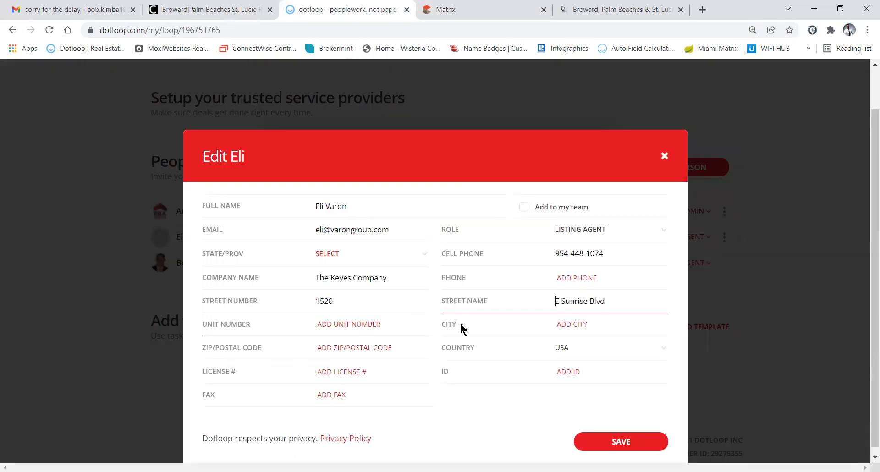
left_click(565, 322)
type("Fort Lauderdale")
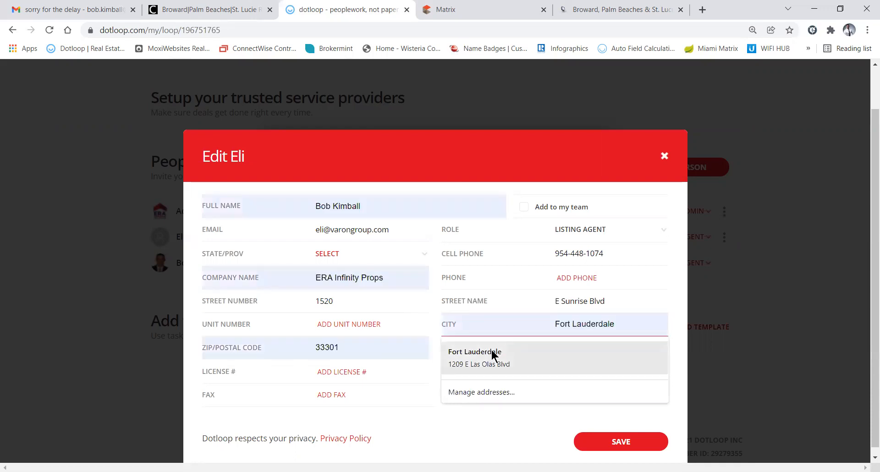
left_click(491, 350)
left_click(381, 349)
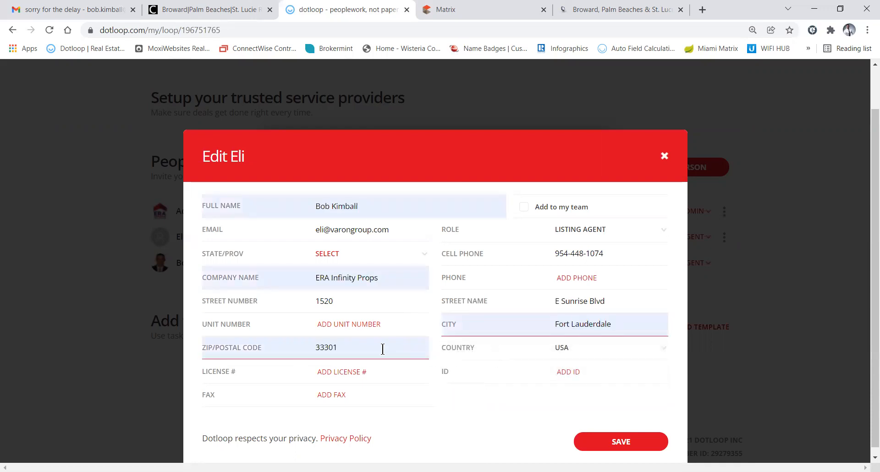
right_click(371, 351)
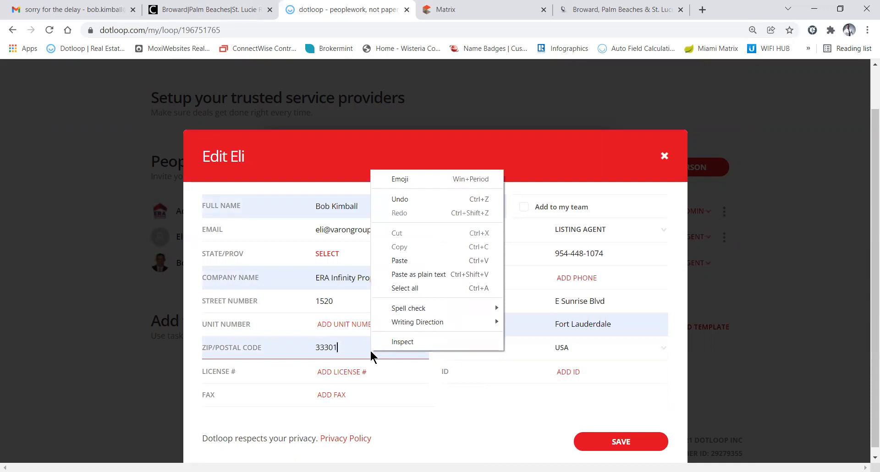
Select the listing office name The Keyes Company in the Matrix listing
left_click(349, 280)
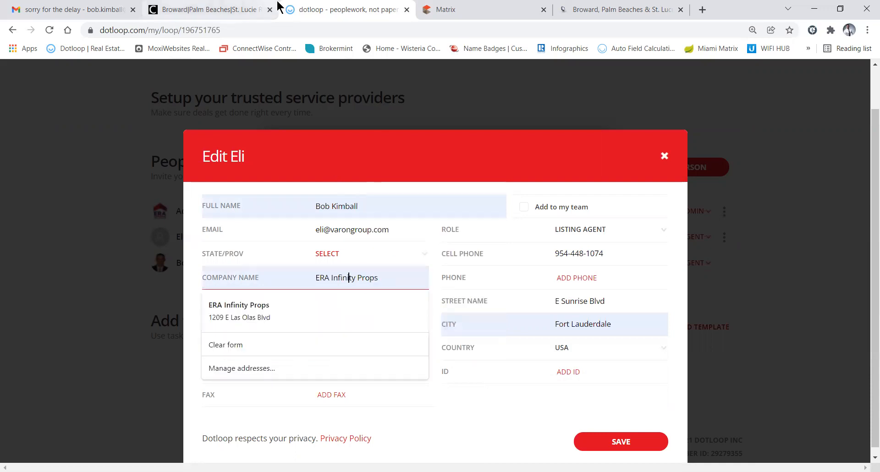
left_click(470, 10)
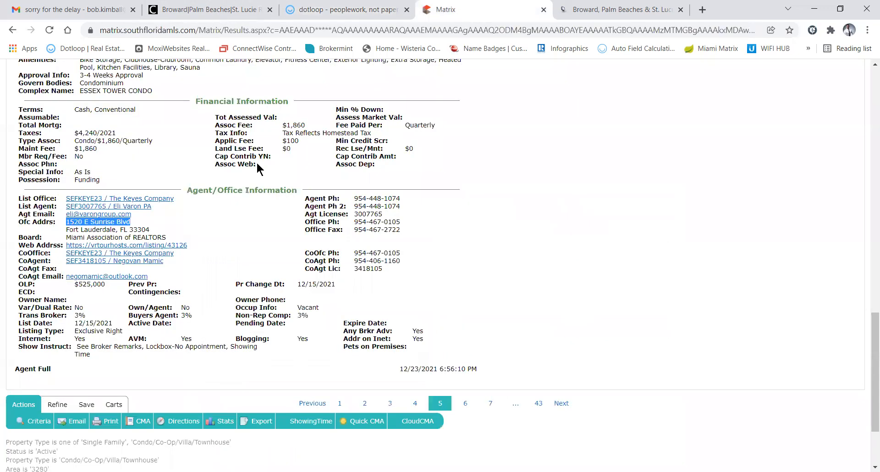
left_click_drag(175, 195, 112, 198)
key("ctrl+c")
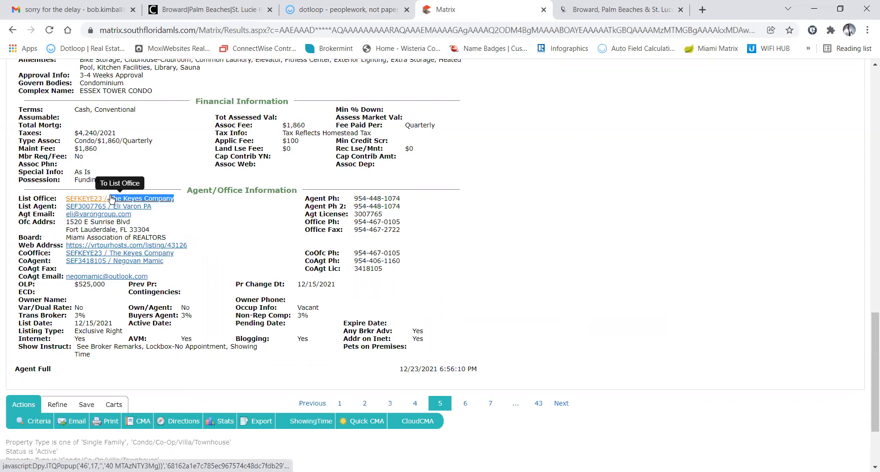
Replace the autofilled company with The Keyes Company and change the ZIP to 33304
left_click(303, 10)
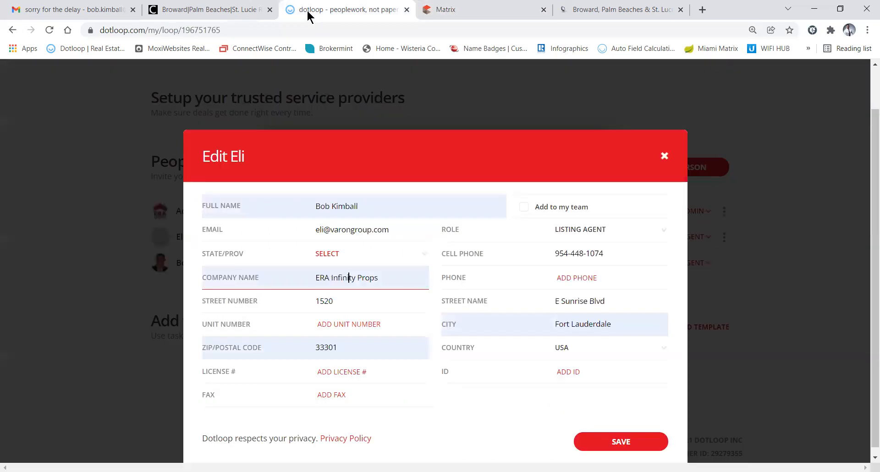
left_click_drag(398, 277, 239, 274)
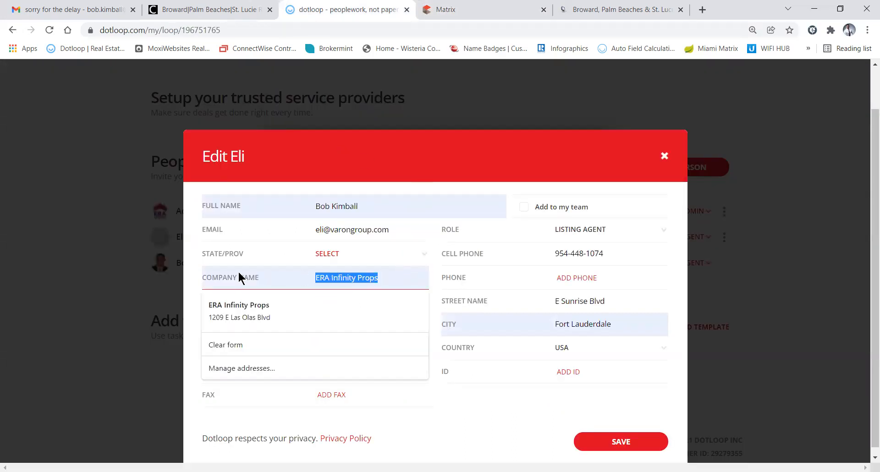
key("ctrl+v")
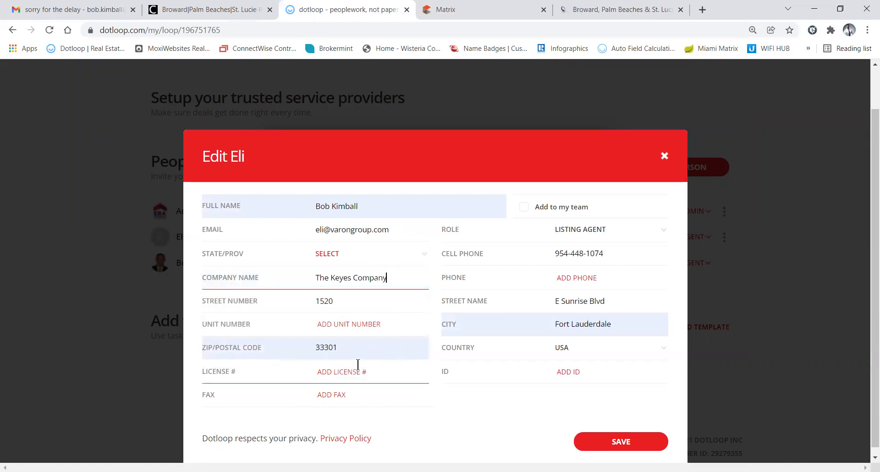
left_click(350, 347)
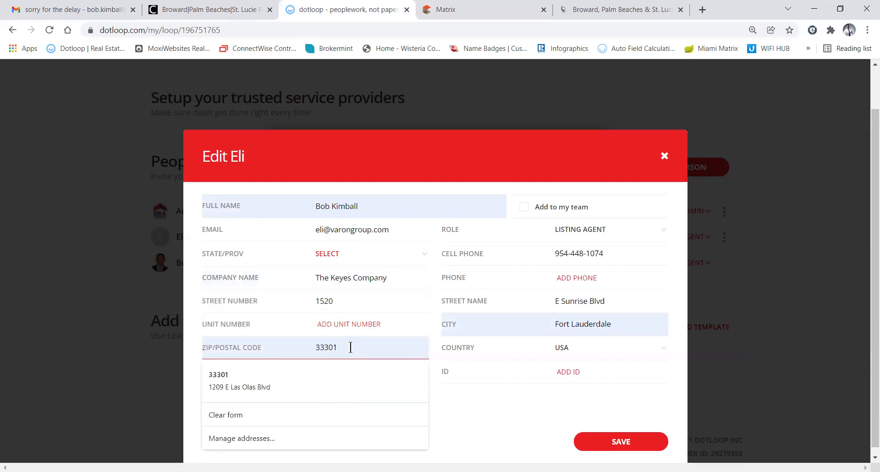
key("BackSpace")
type("4")
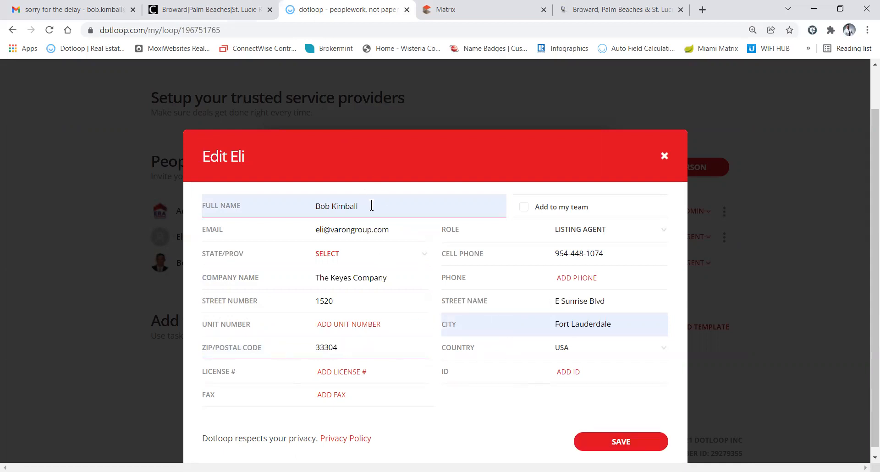
Select the listing agent's name in Matrix and reopen the dotloop contact page
left_click(267, 201)
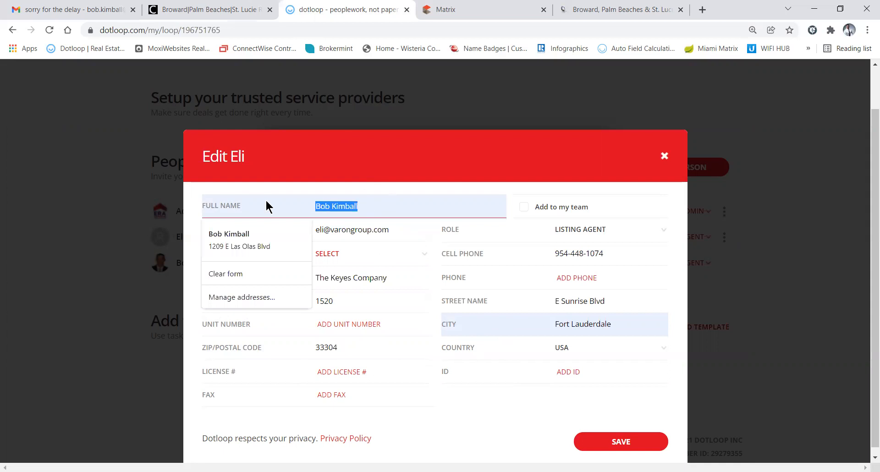
left_click(475, 16)
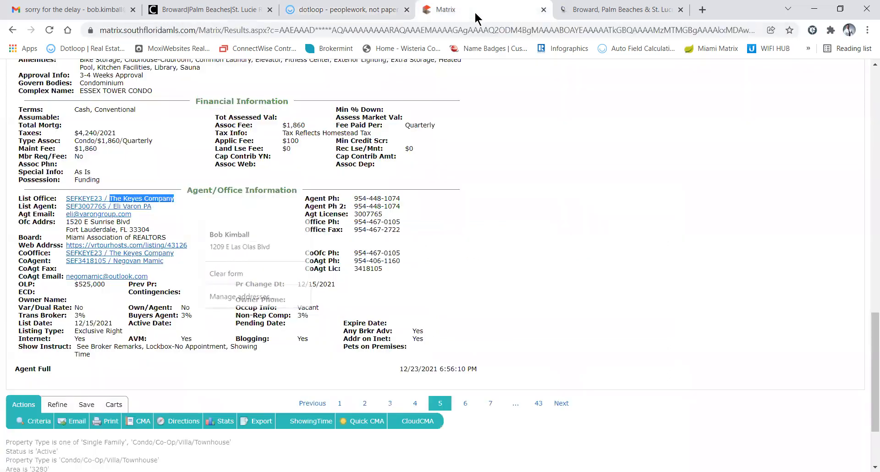
left_click(158, 207)
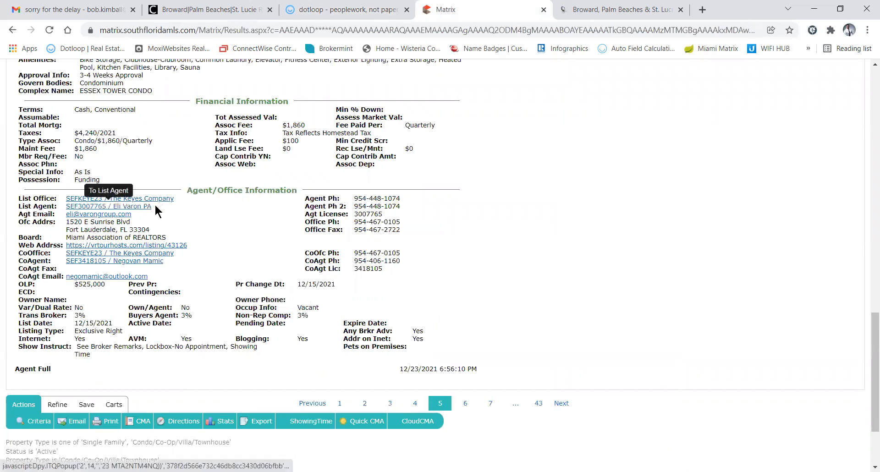
left_click_drag(164, 207, 113, 206)
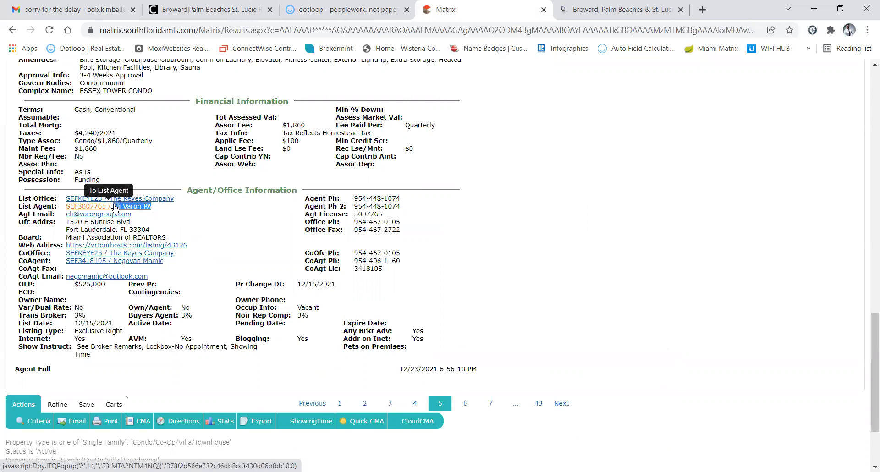
left_click(337, 10)
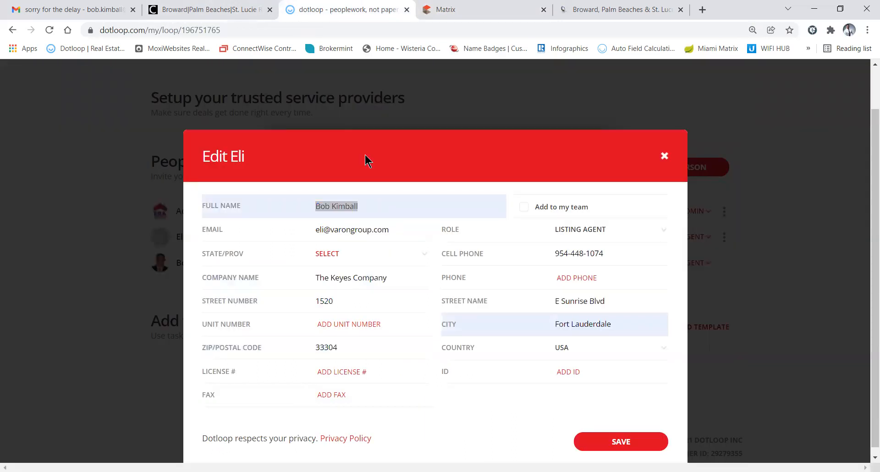
key("ctrl+w")
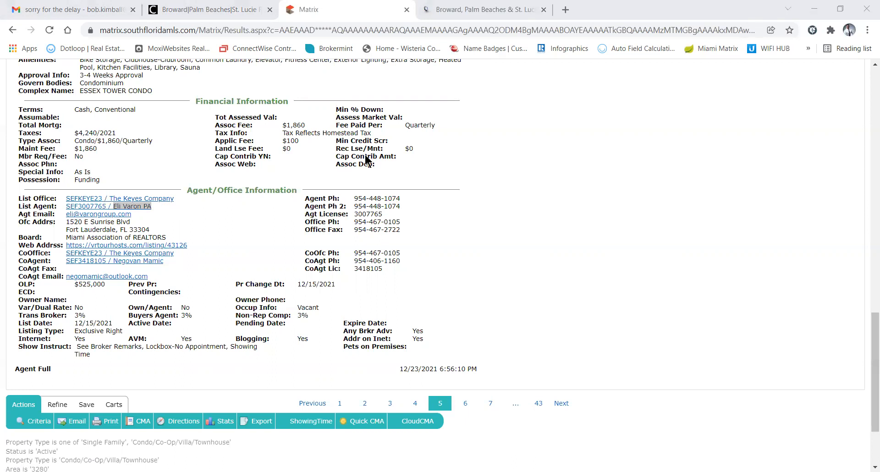
key("ctrl+shift+t")
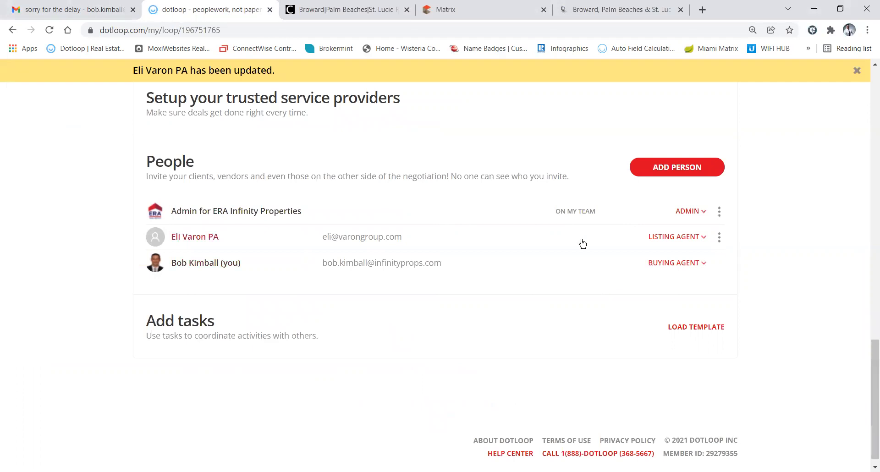
Add the saved buyer contact to the loop as Buyer, with their cell phone number
left_click(664, 173)
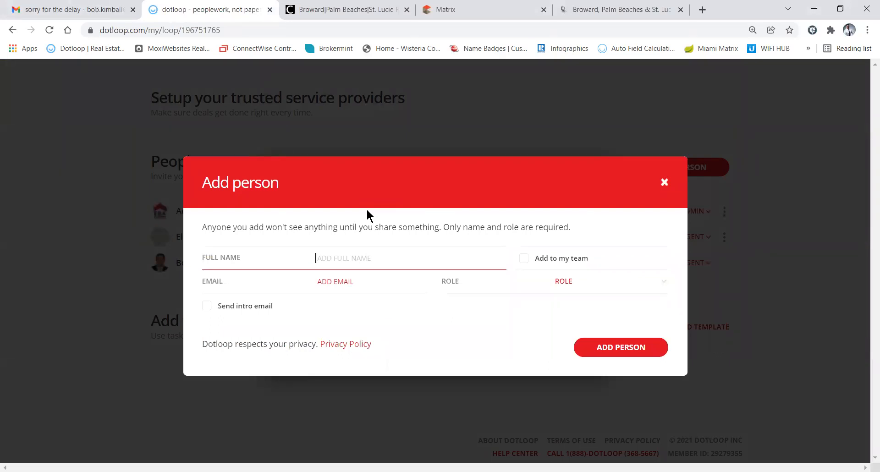
type("Joe")
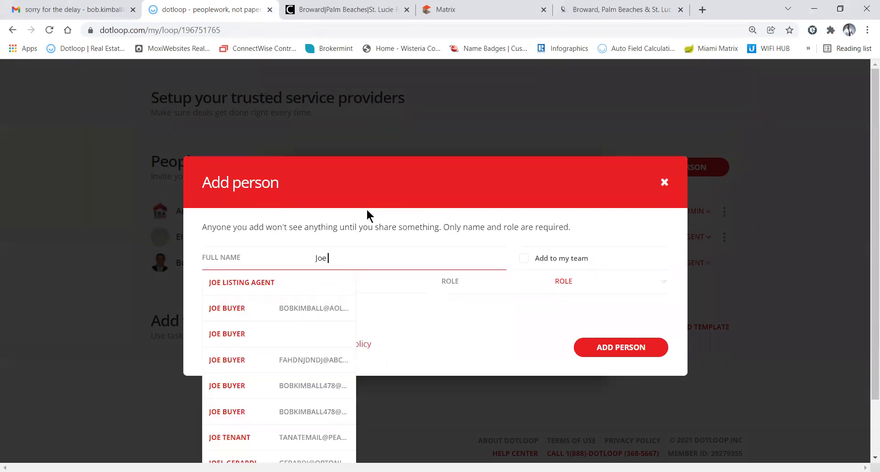
type(" Buyer")
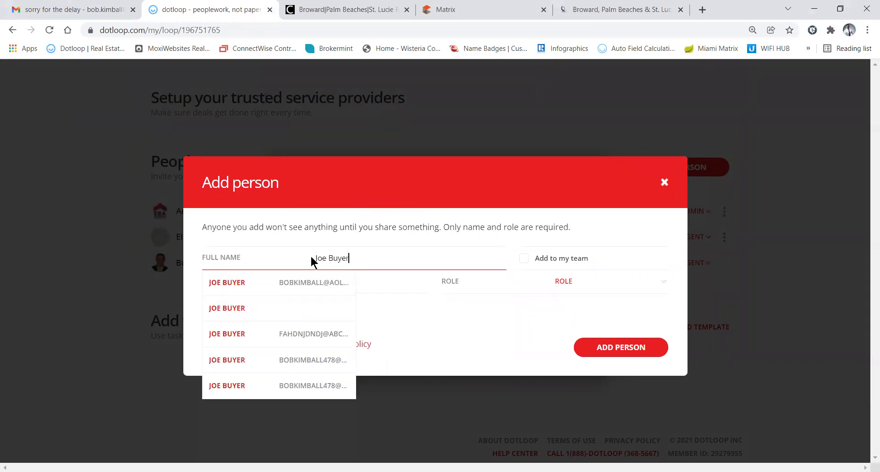
left_click(300, 282)
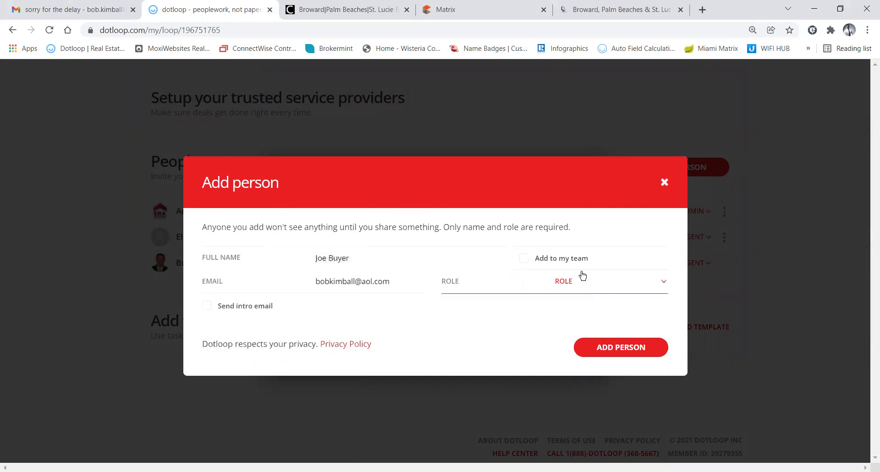
left_click(576, 285)
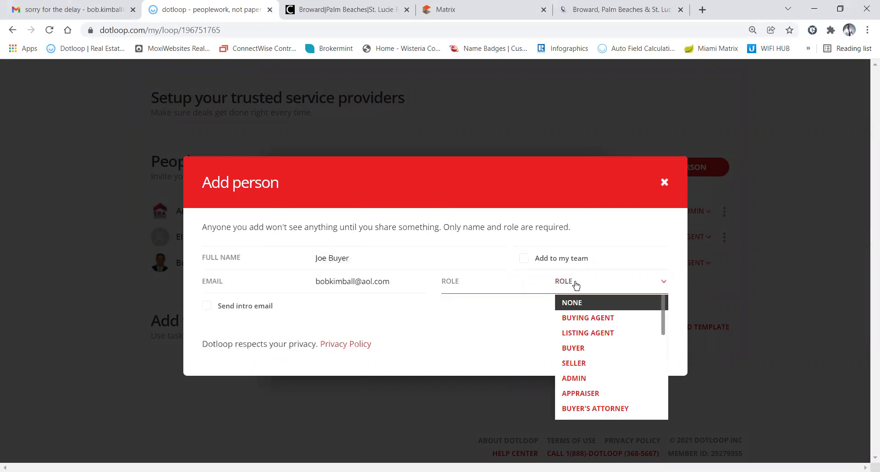
left_click(582, 349)
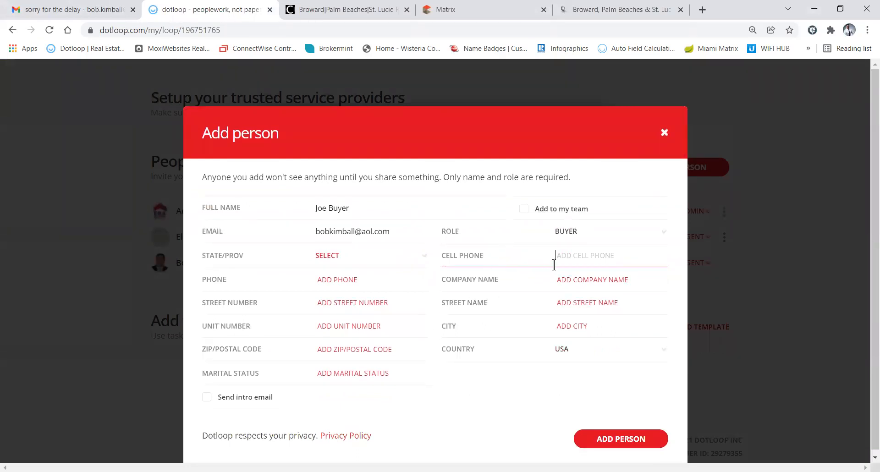
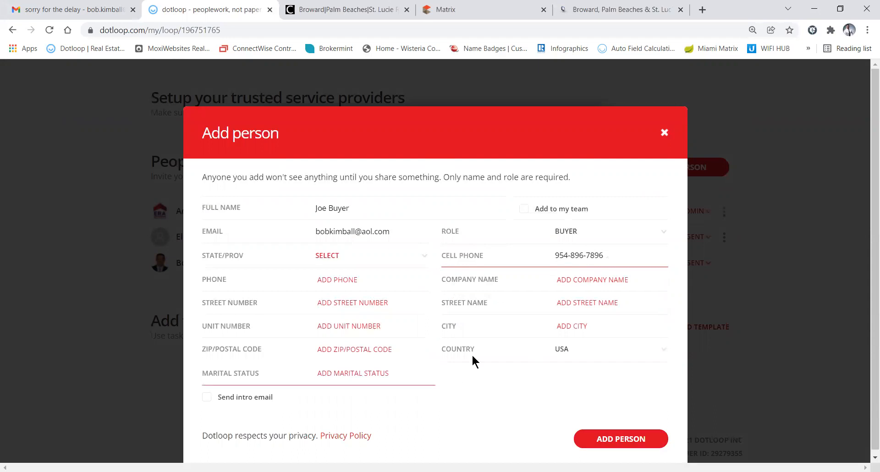
left_click(610, 442)
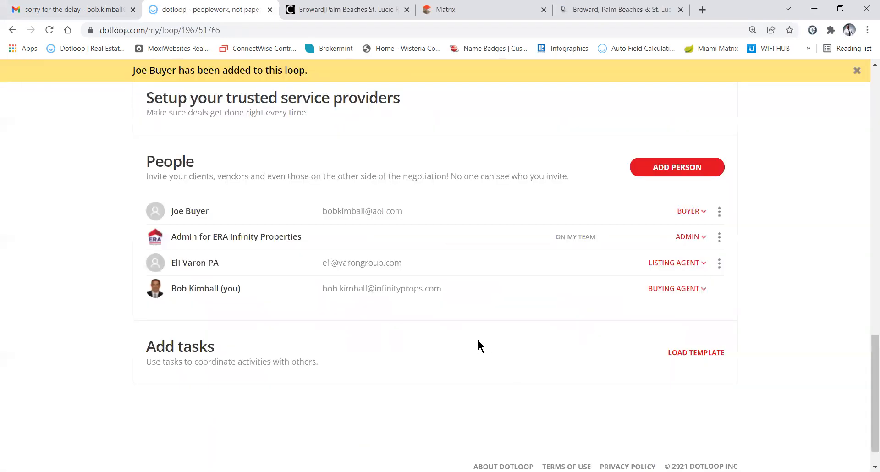
Add the second saved buyer contact, with e-mail, to the loop as Buyer
left_click(688, 160)
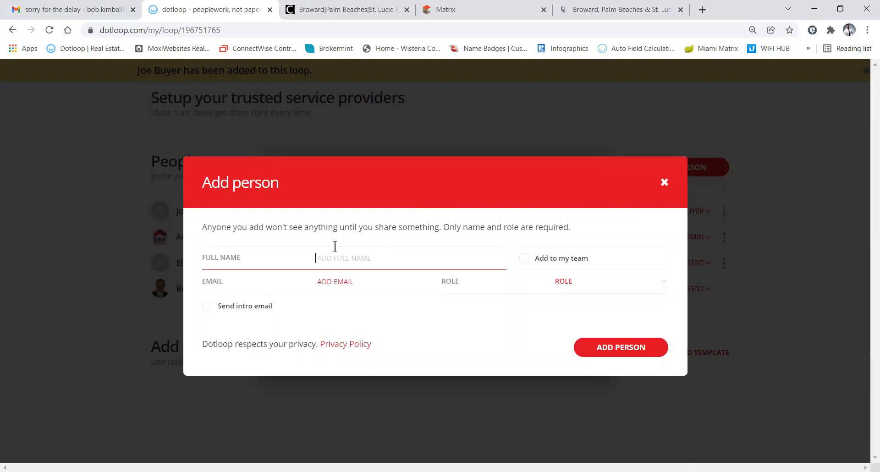
type("Jan")
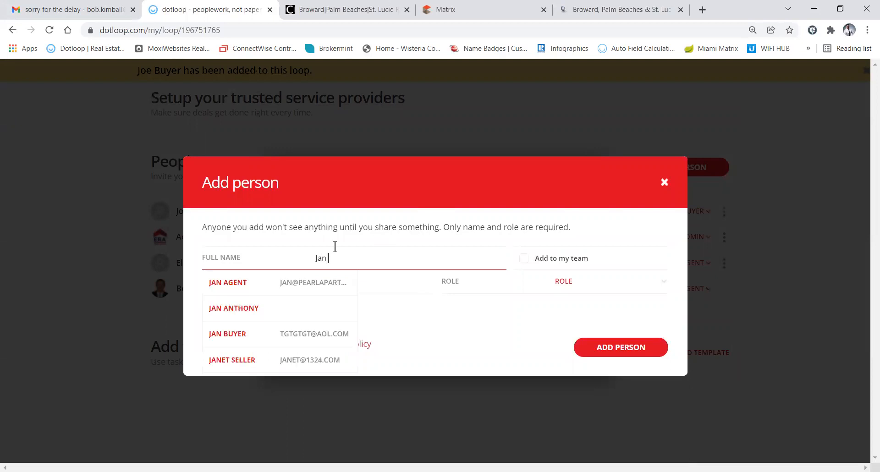
type(" Bu")
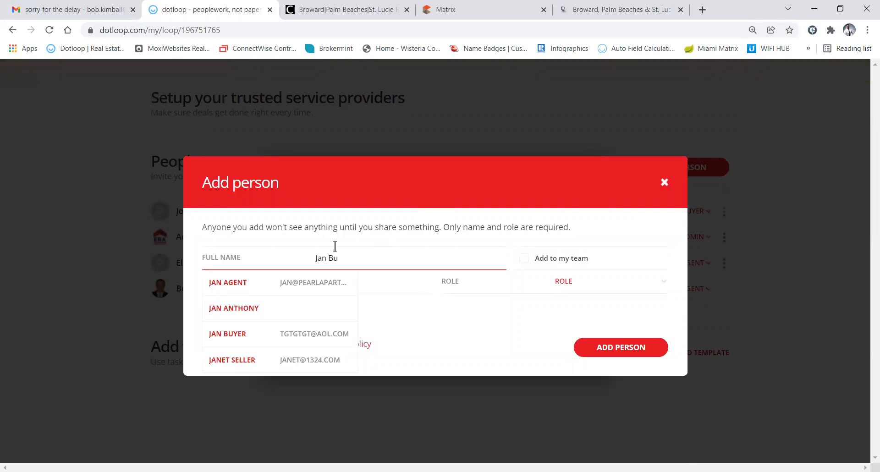
type("yer")
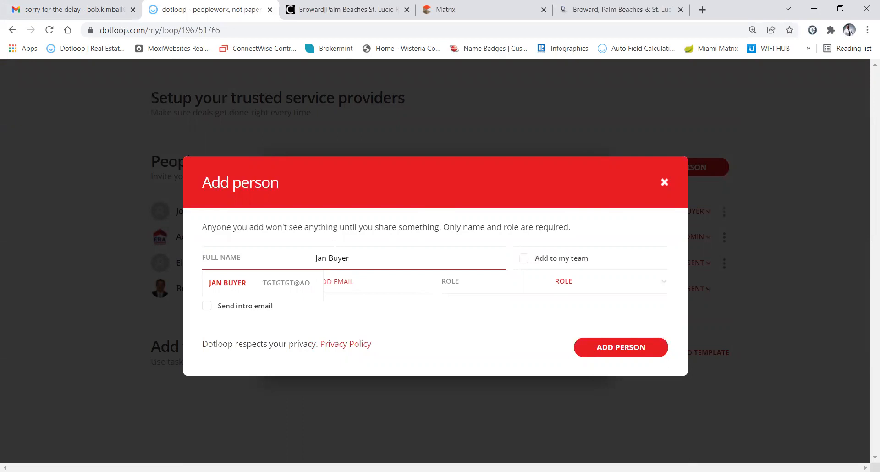
left_click(295, 289)
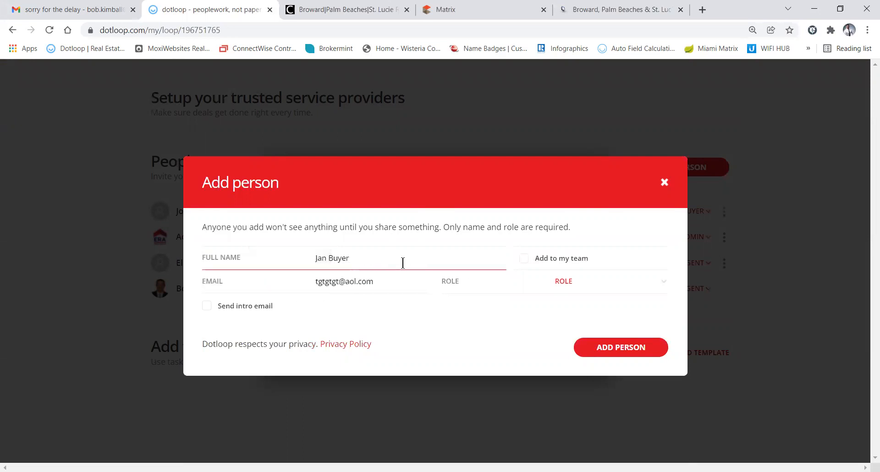
left_click(580, 284)
left_click(580, 287)
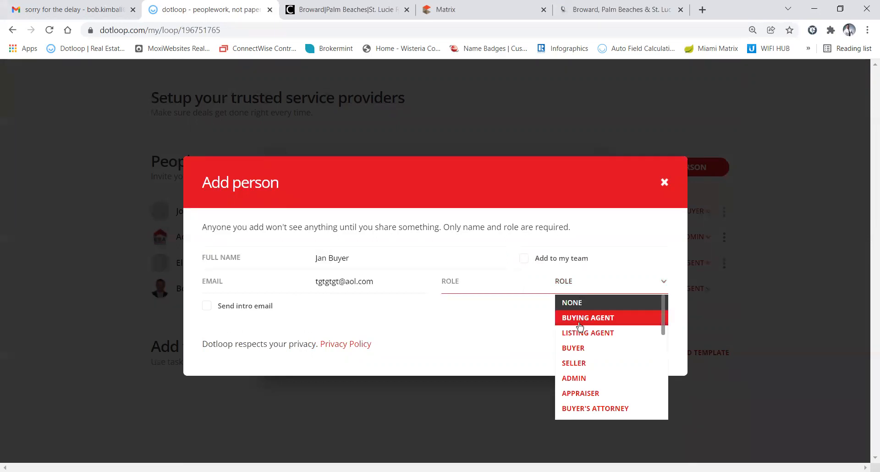
left_click(576, 348)
left_click(613, 438)
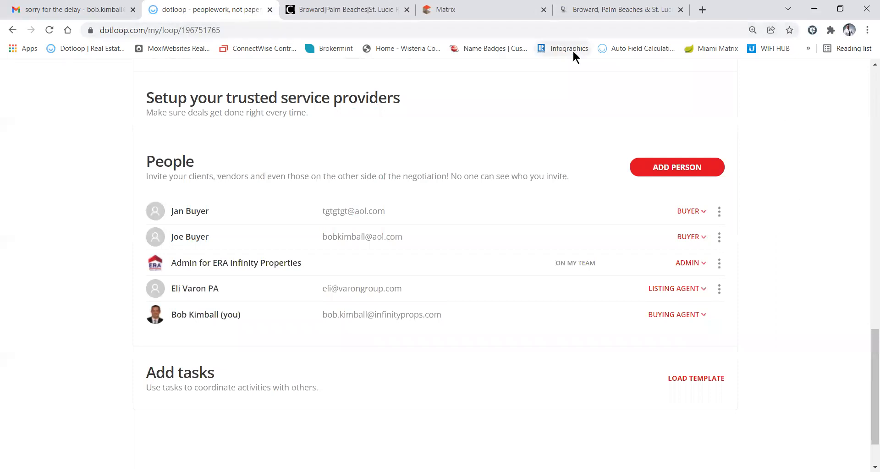
left_click(472, 10)
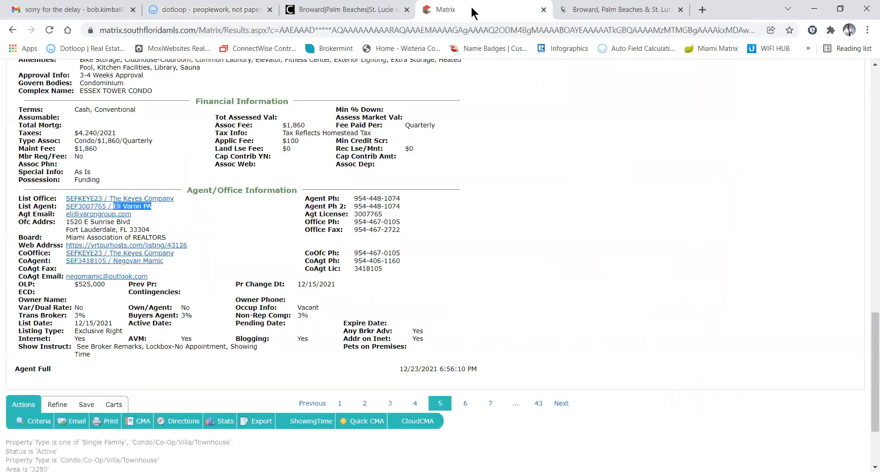
scroll(246, 148, "up", 10)
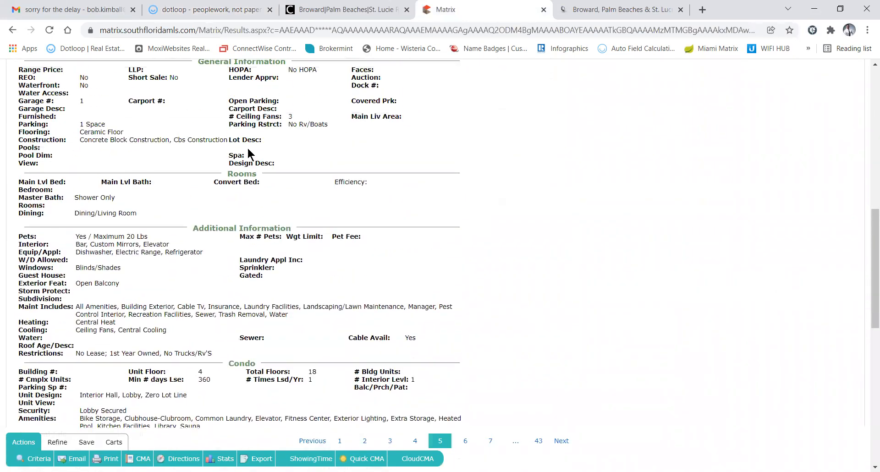
scroll(247, 148, "up", 8)
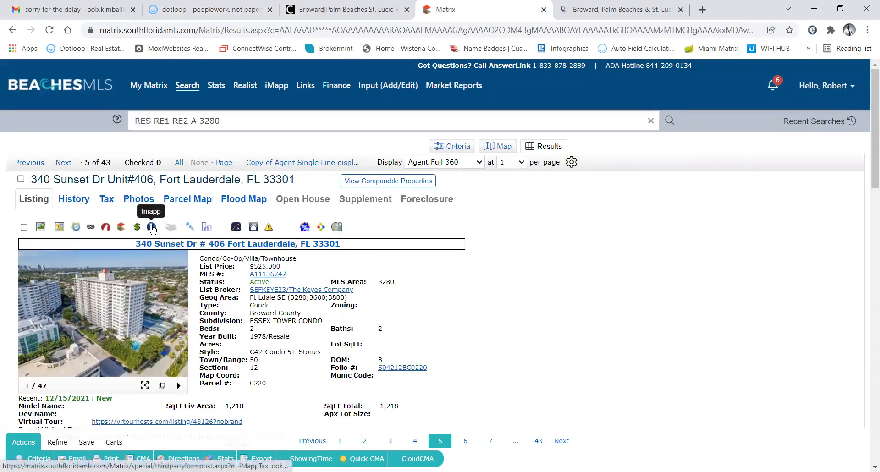
left_click(152, 228)
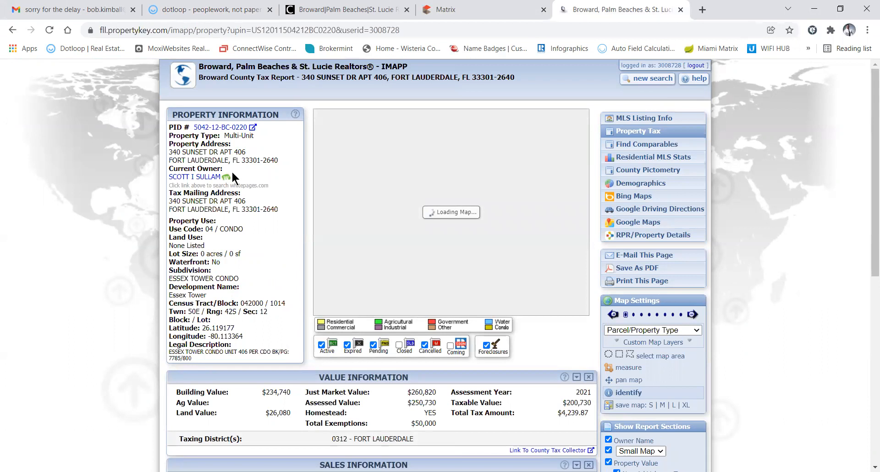
Copy the current owner's name from the IMAPP tax report and go back to the dotloop loop
left_click_drag(233, 177, 169, 176)
key("ctrl+c")
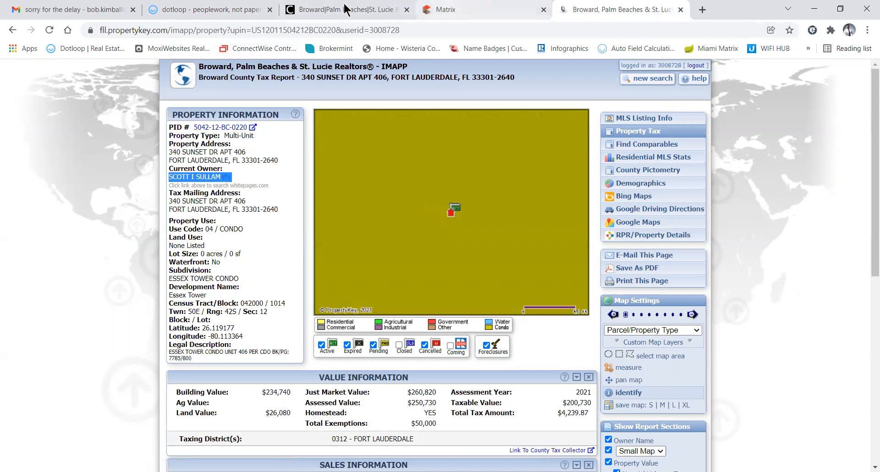
left_click(250, 10)
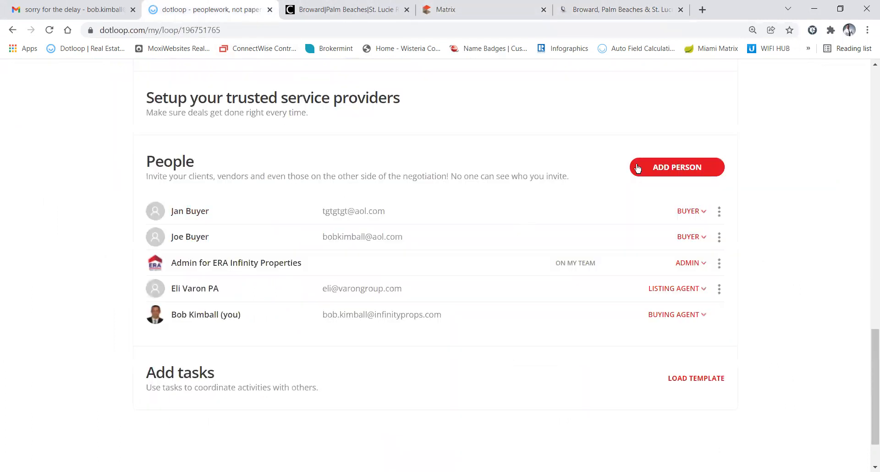
Add the pasted owner name to the loop as SELLER, leaving the email blank
left_click(663, 167)
key("ctrl+v")
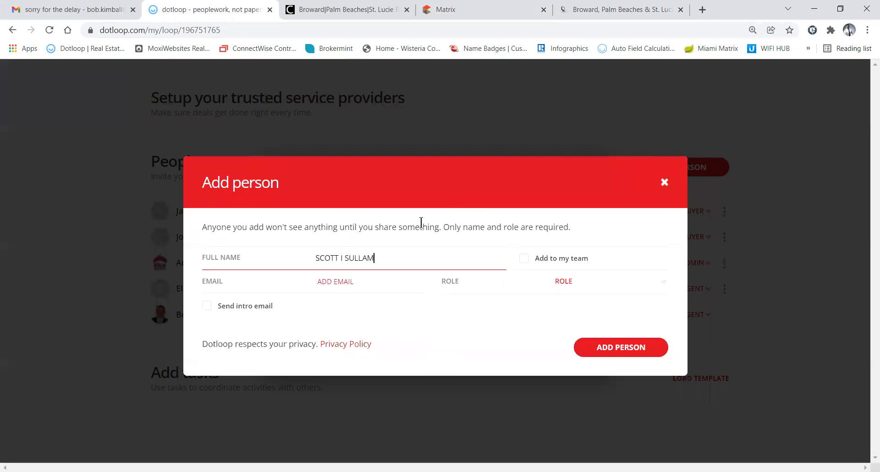
left_click(568, 280)
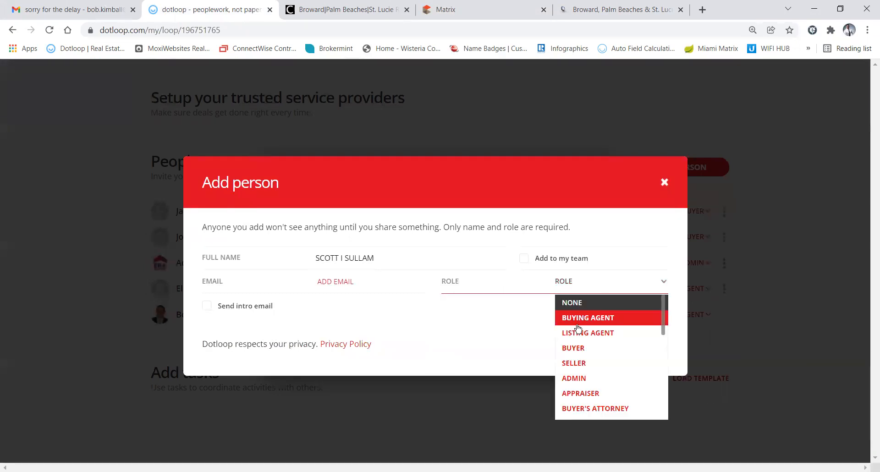
left_click(574, 363)
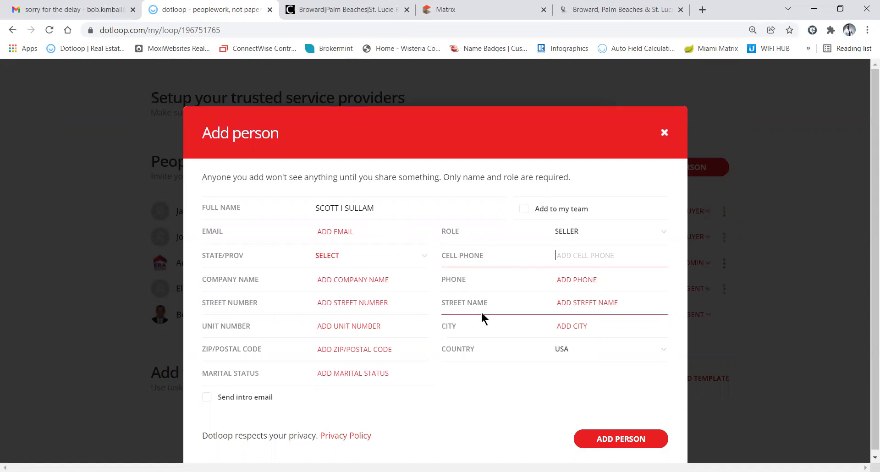
left_click(621, 440)
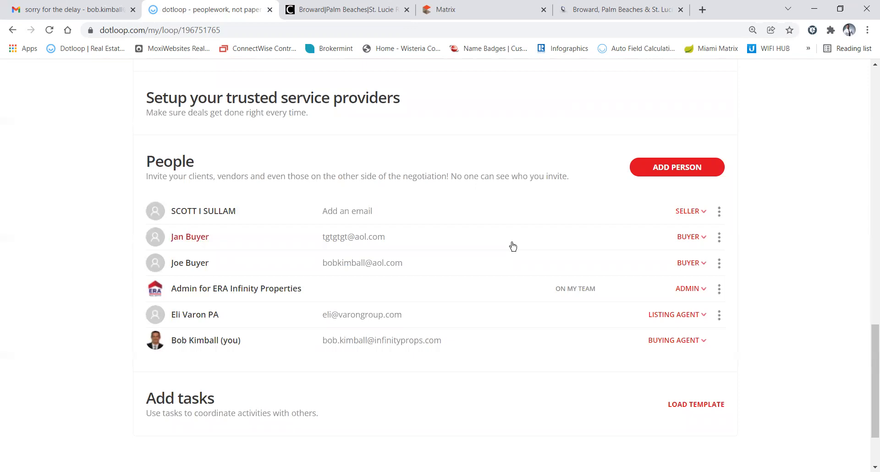
left_click(548, 122)
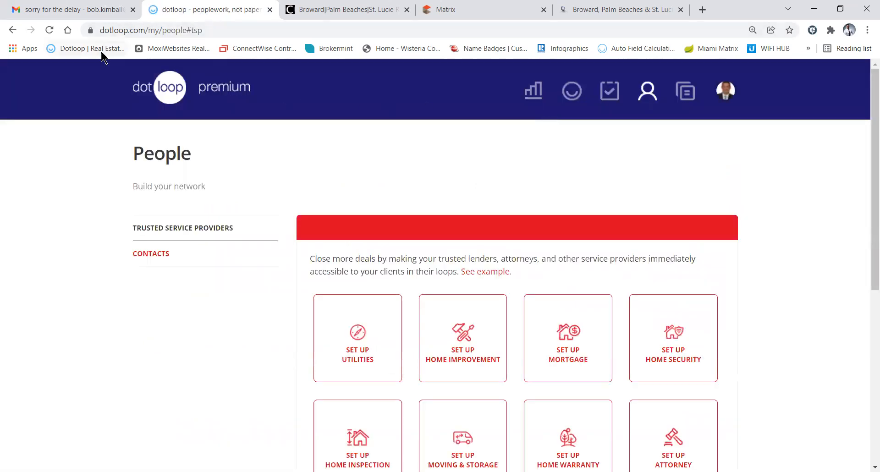
Add the saved Earnest Tighe Law escrow/title contact, with phone and Fort Lauderdale address, to the loop
left_click(12, 29)
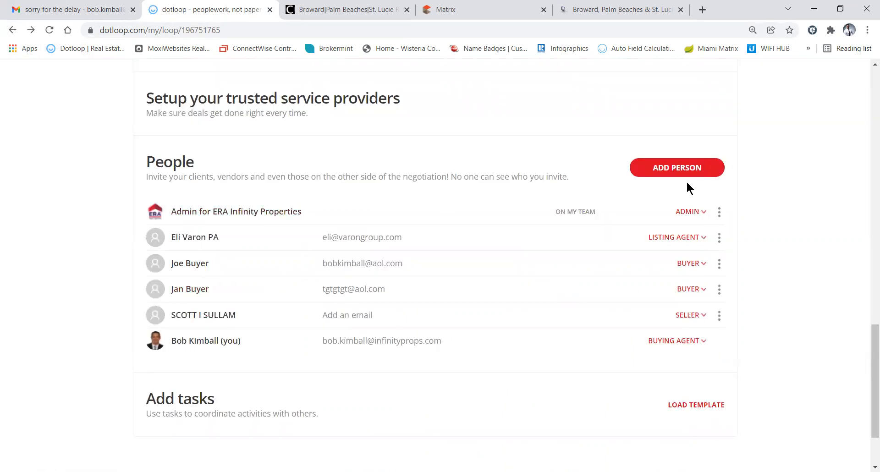
left_click(658, 173)
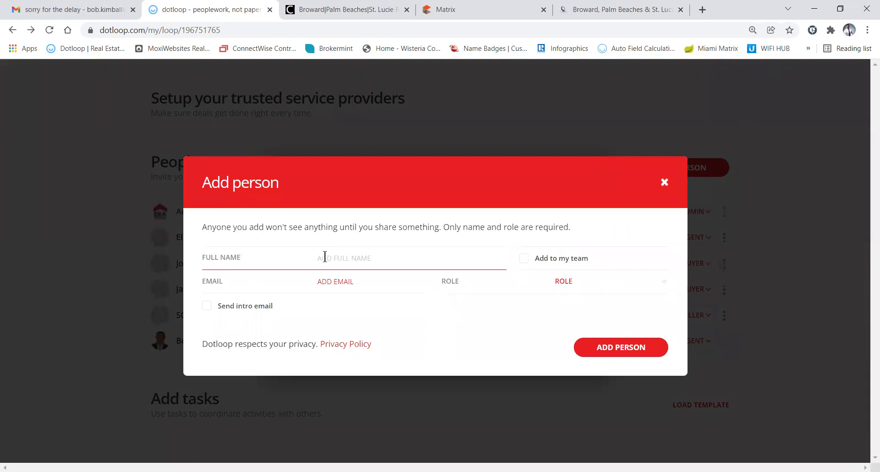
type("Mol")
left_click(332, 282)
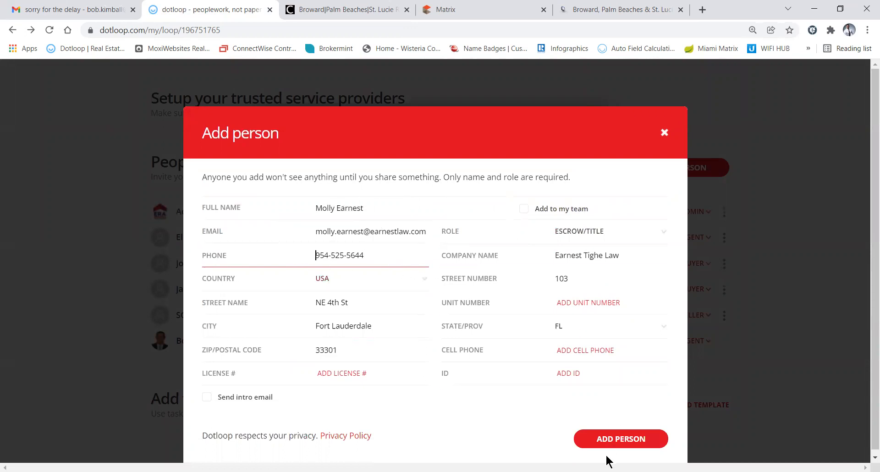
left_click(602, 439)
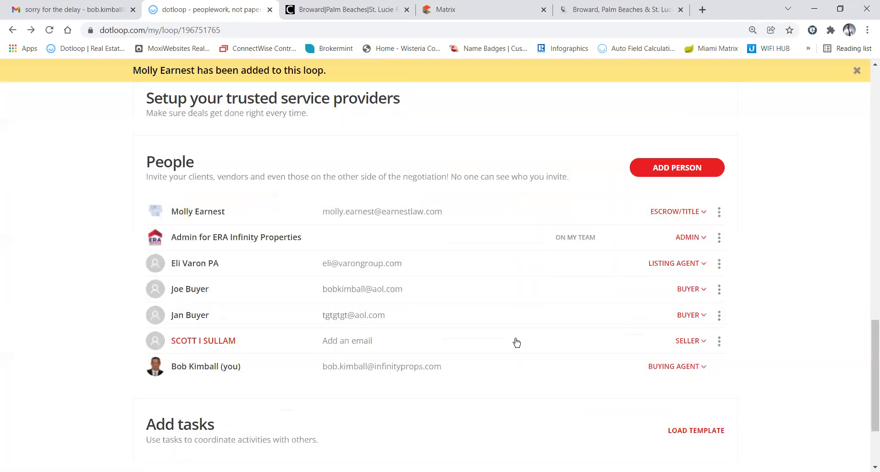
scroll(477, 324, "up", 20)
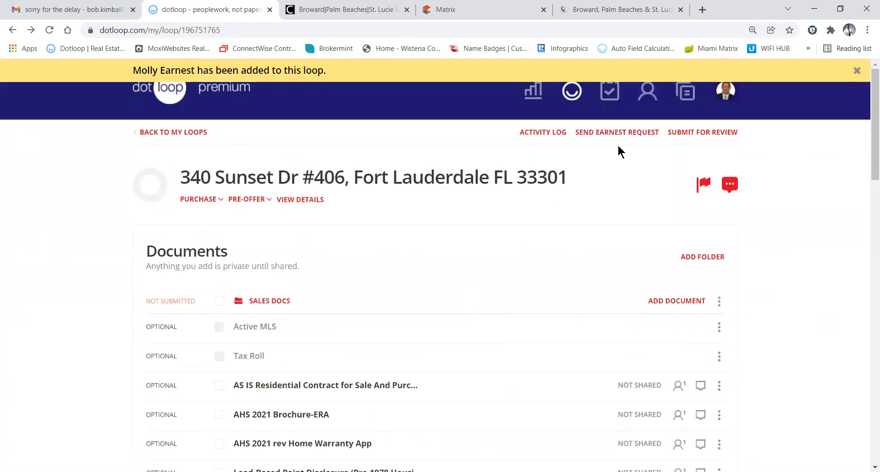
Show the saved CONTACTS list on the People page and move the dotloop tab one place right
left_click(647, 100)
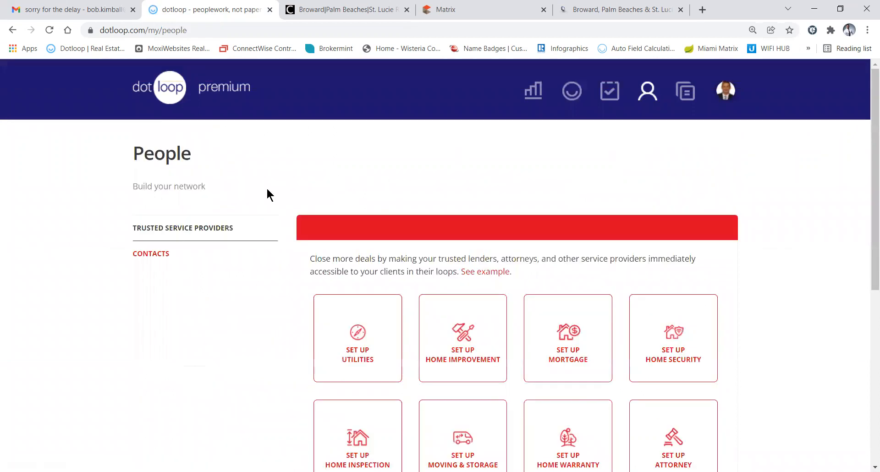
left_click(158, 255)
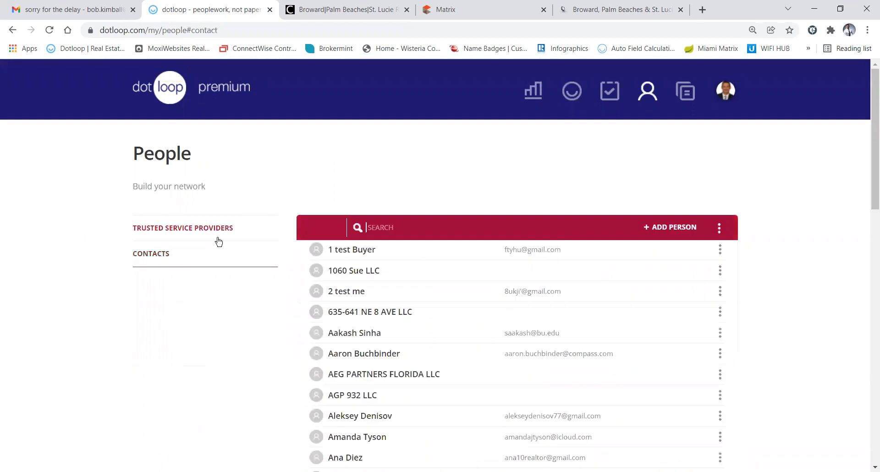
left_click(669, 228)
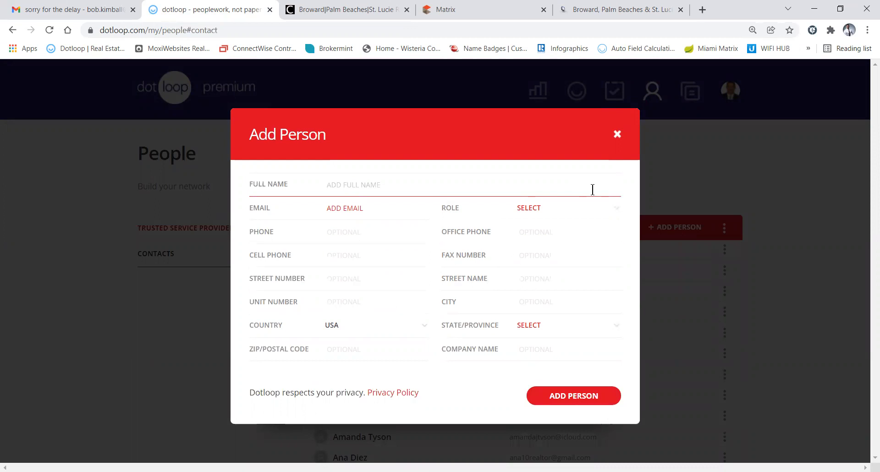
left_click(617, 135)
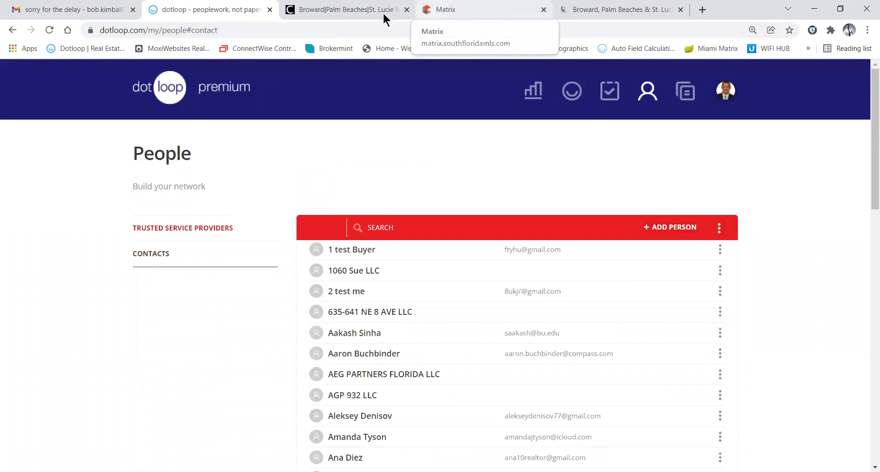
left_click_drag(215, 11, 337, 11)
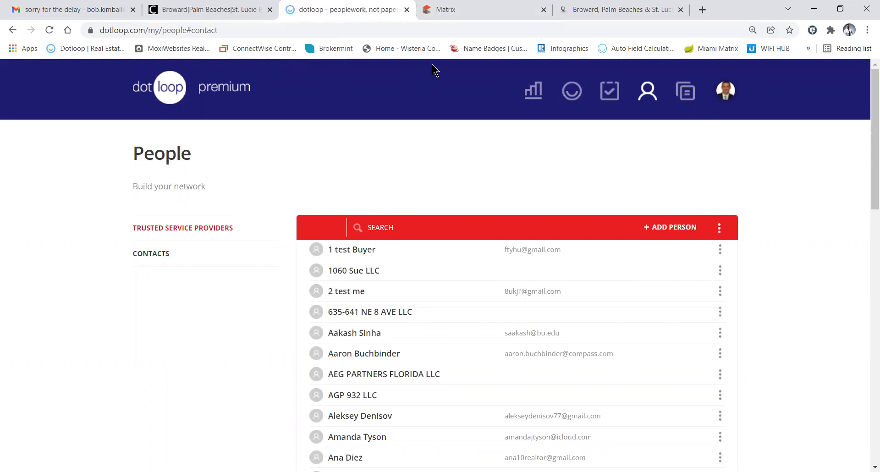
left_click(12, 30)
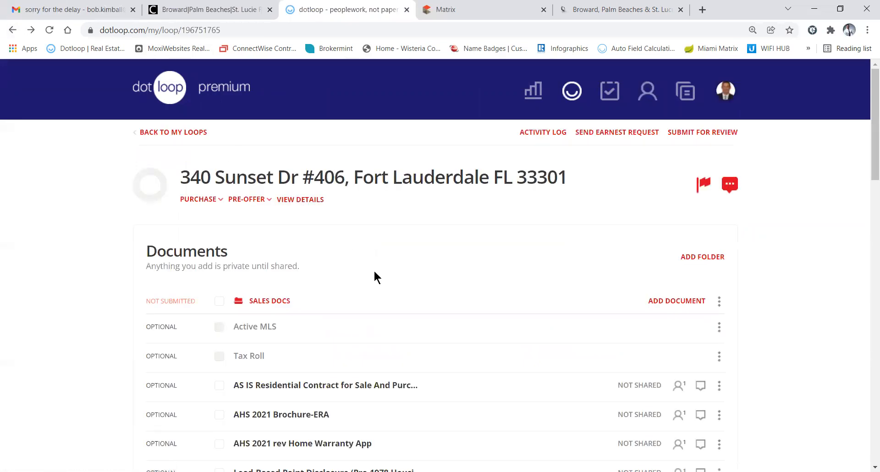
scroll(413, 312, "down", 8)
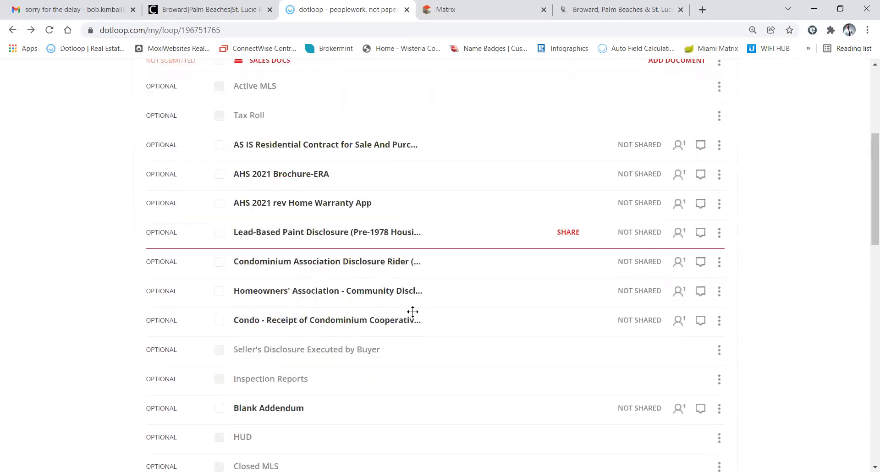
scroll(413, 311, "down", 7)
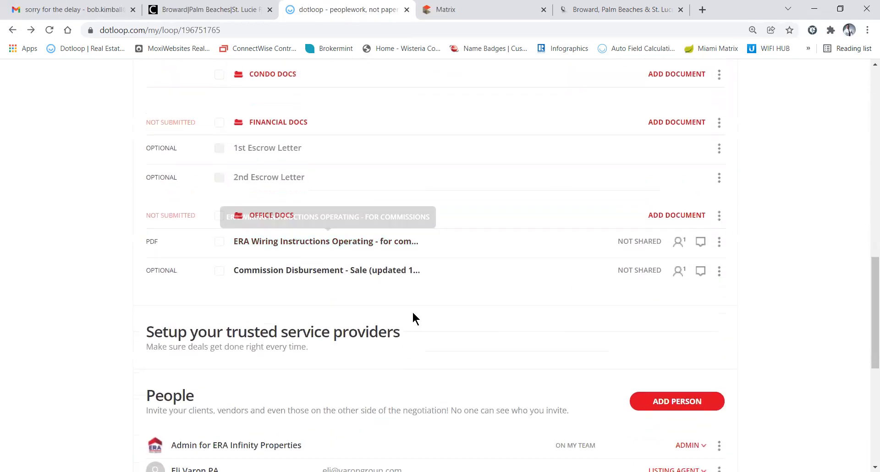
scroll(412, 311, "down", 4)
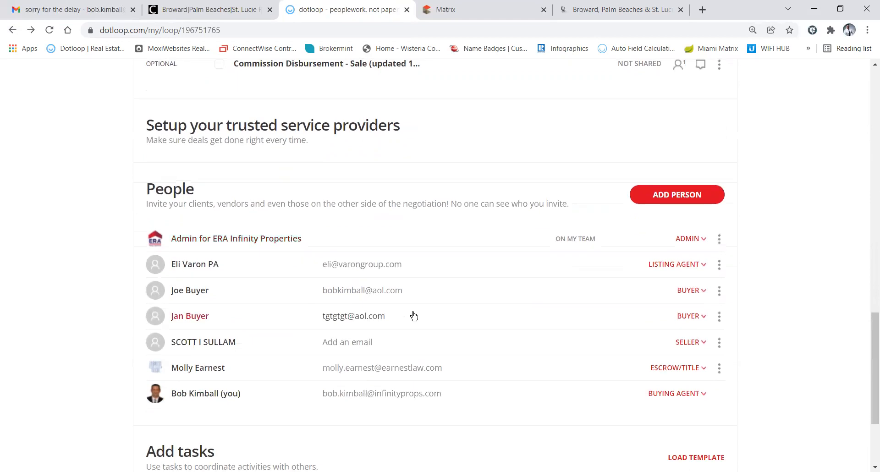
scroll(414, 315, "down", 2)
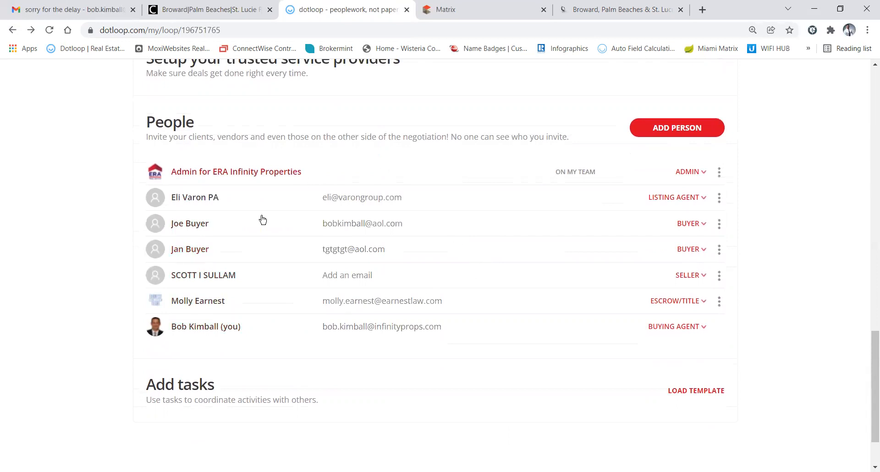
left_click(677, 130)
type("Jim")
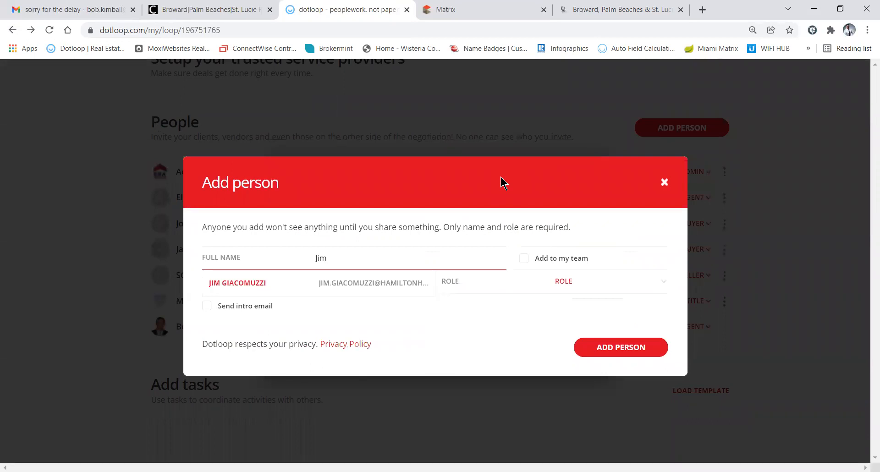
left_click(366, 283)
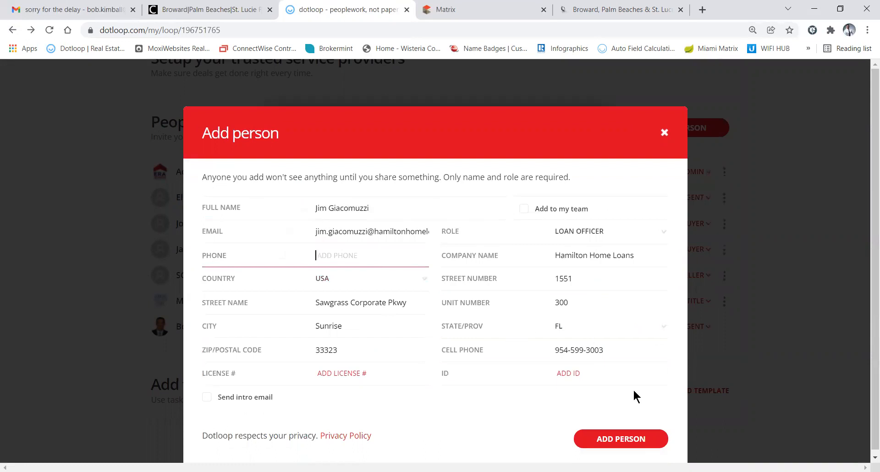
left_click(615, 440)
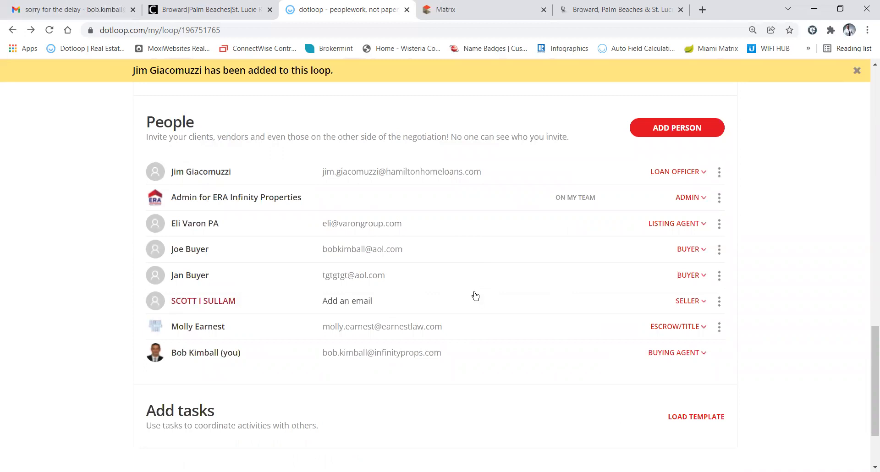
scroll(476, 296, "up", 1)
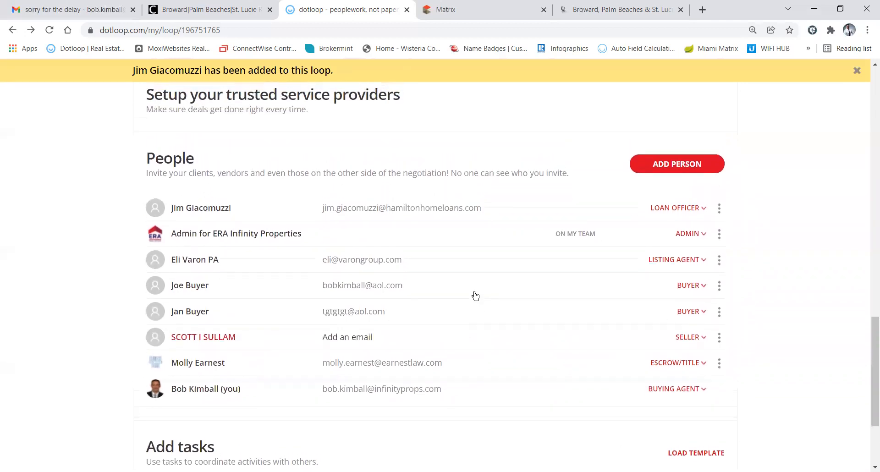
scroll(475, 295, "up", 1)
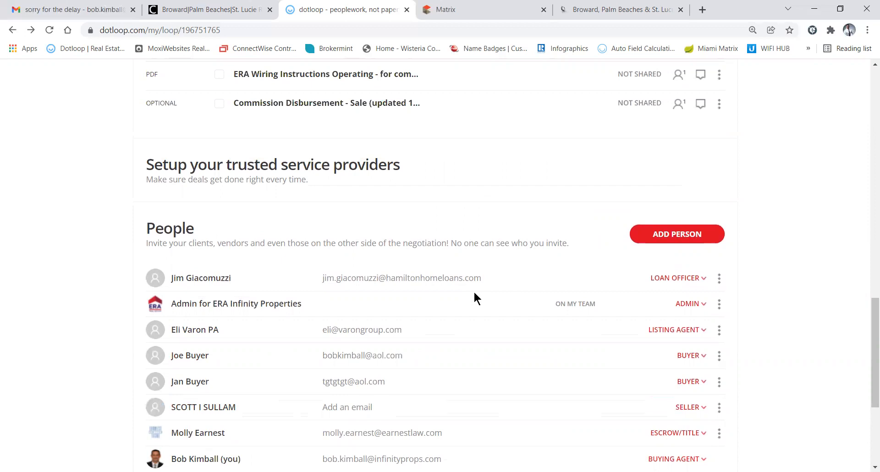
scroll(474, 299, "up", 3)
scroll(474, 296, "up", 10)
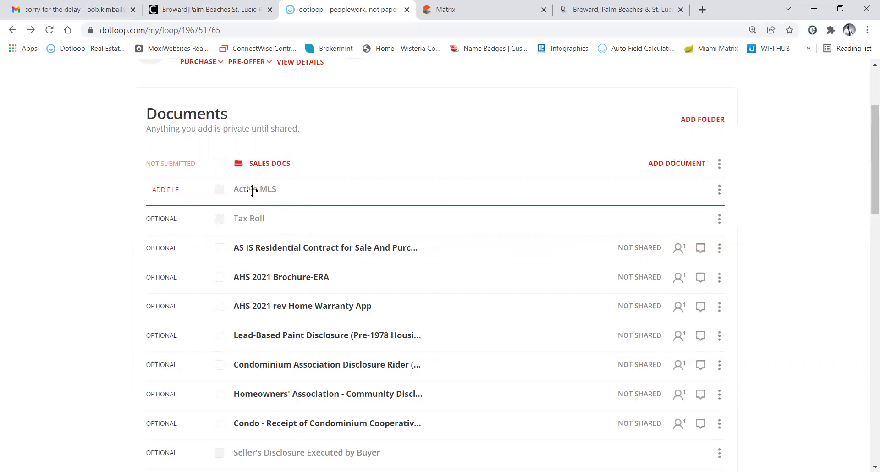
Review the #406 MLS listing down to Agent/Office Information: $525,000 original price, 3% buyer's-agent compensation
left_click(499, 16)
scroll(445, 314, "down", 8)
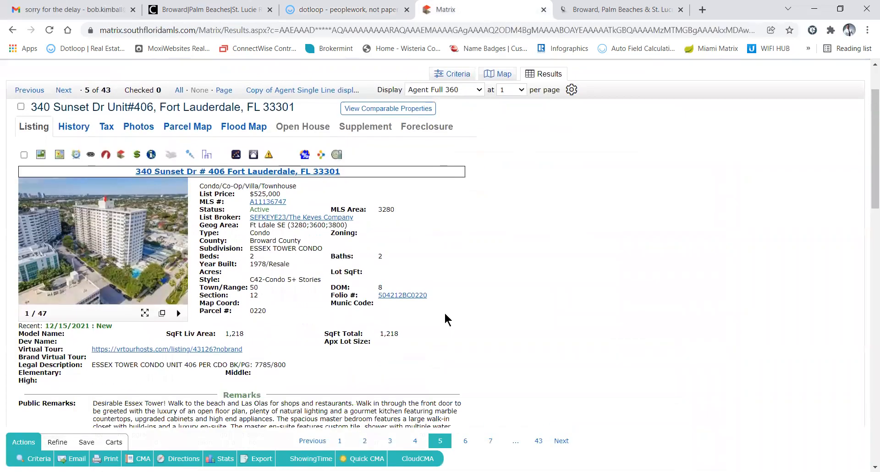
scroll(445, 312, "down", 7)
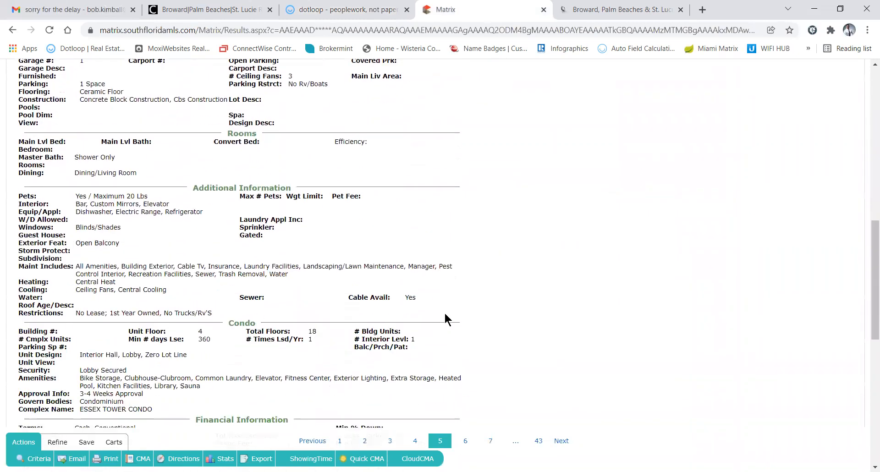
scroll(314, 326, "down", 3)
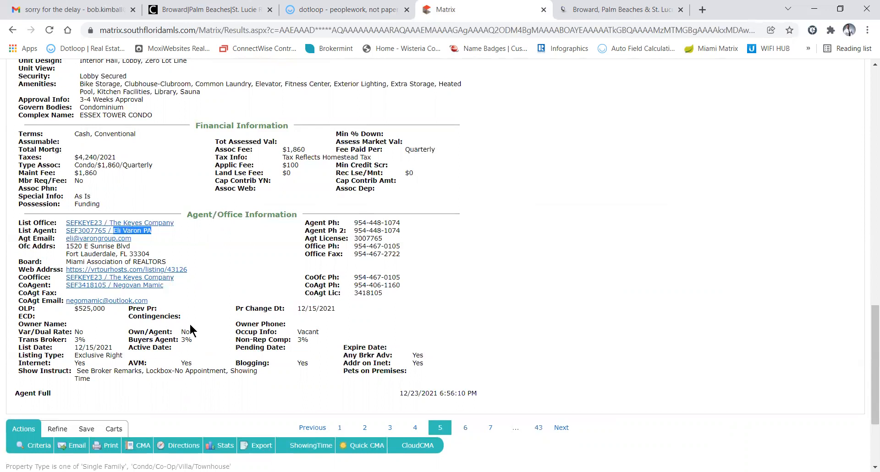
scroll(188, 323, "up", 15)
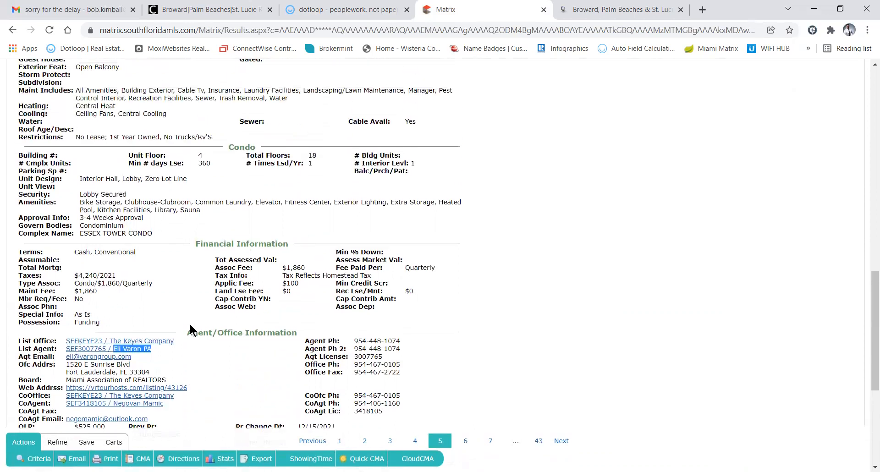
scroll(189, 323, "up", 4)
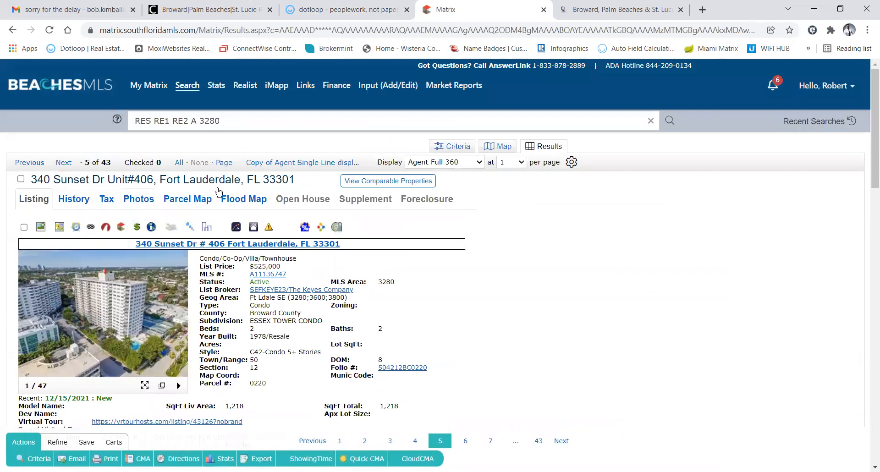
scroll(252, 379, "down", 18)
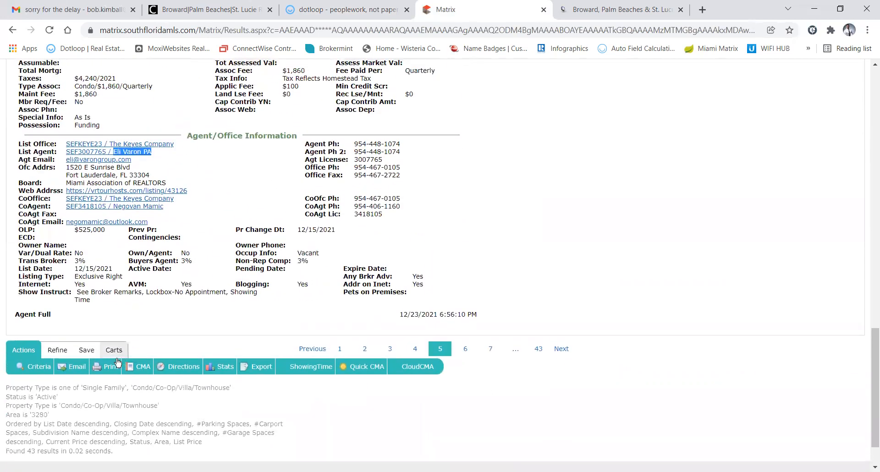
Save the listing's Agent Full 360 report as Active MLS.pdf, replacing the existing file
left_click(109, 369)
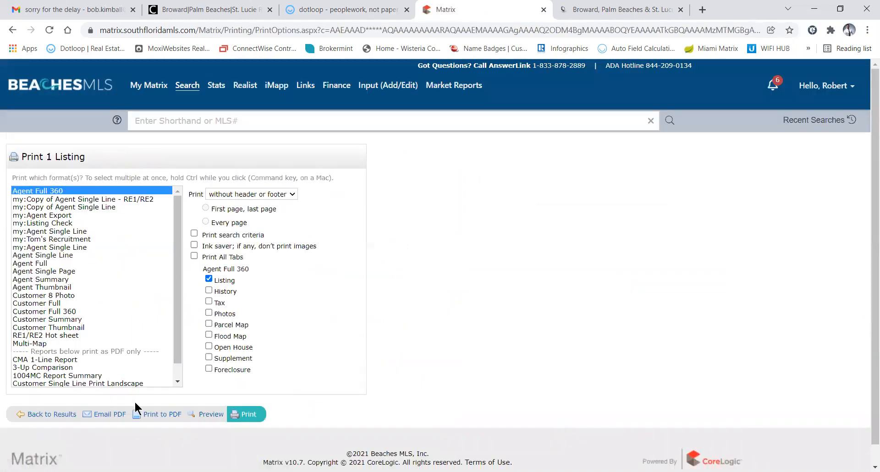
left_click(157, 414)
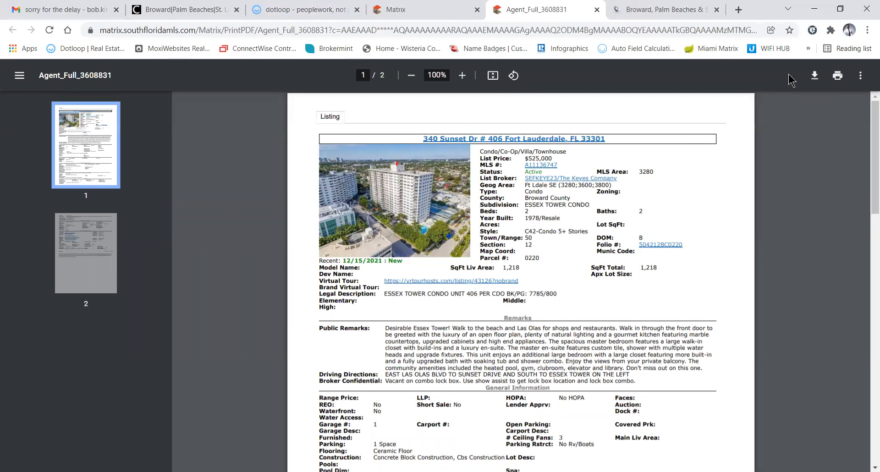
left_click(815, 77)
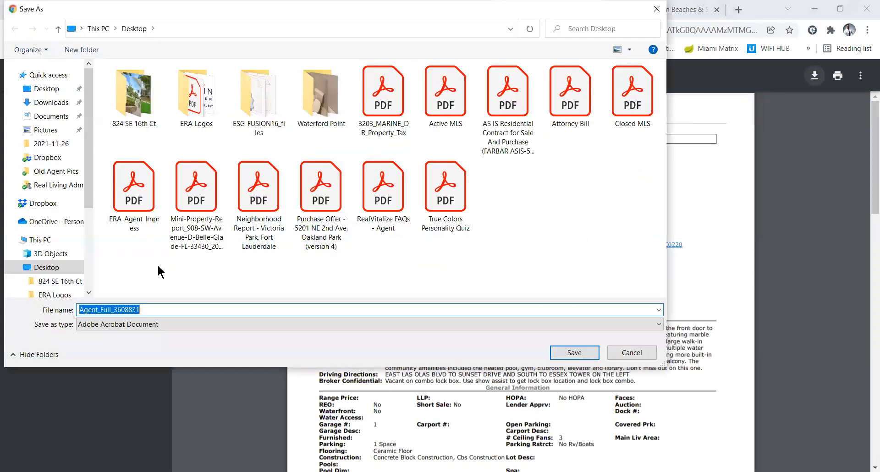
type("Active MLS.pdf")
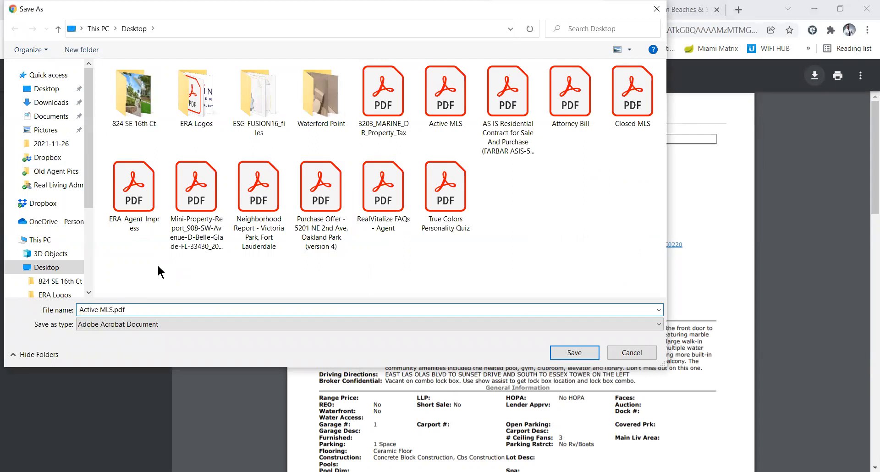
key("Return")
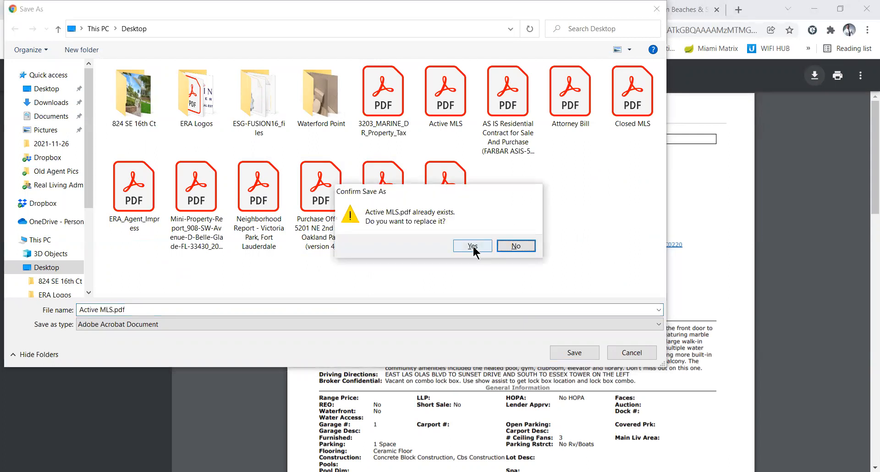
left_click(473, 247)
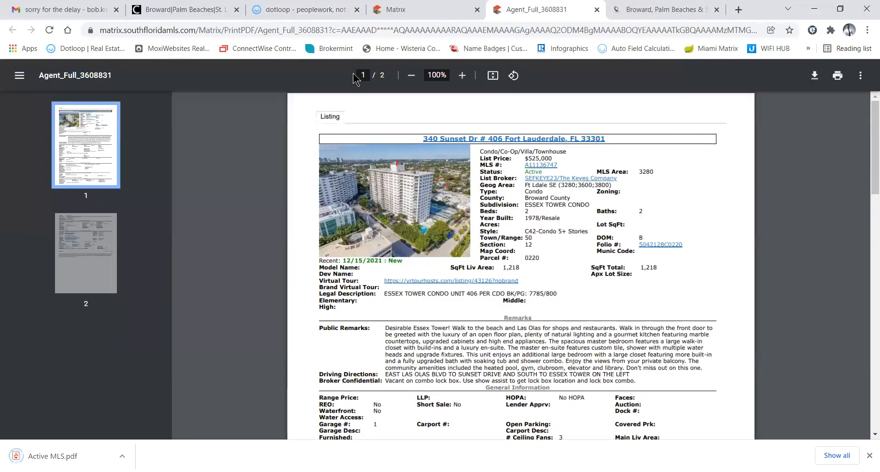
left_click(311, 9)
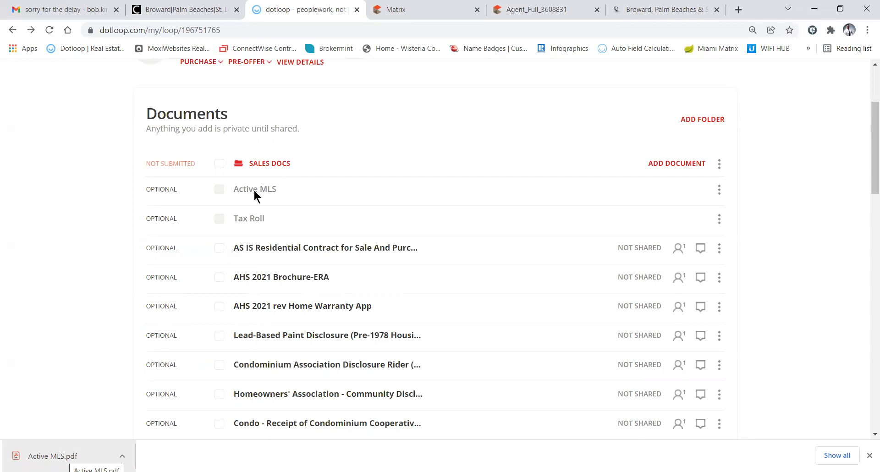
Attach Active MLS.pdf to the Active MLS row in Sales Docs, then bring up the Broward tax report
left_click_drag(256, 196, 258, 197)
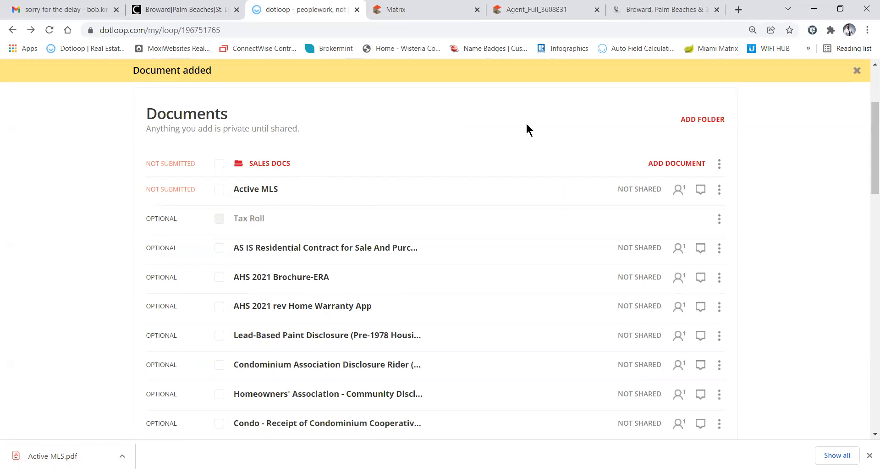
left_click(632, 15)
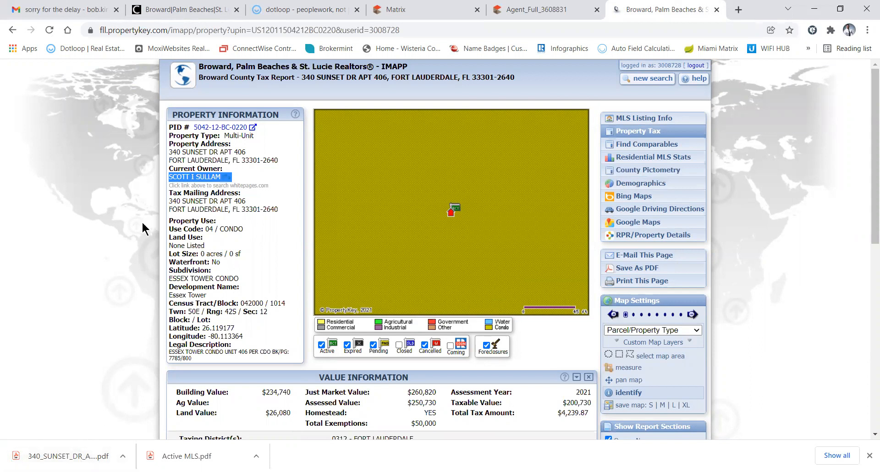
left_click(422, 17)
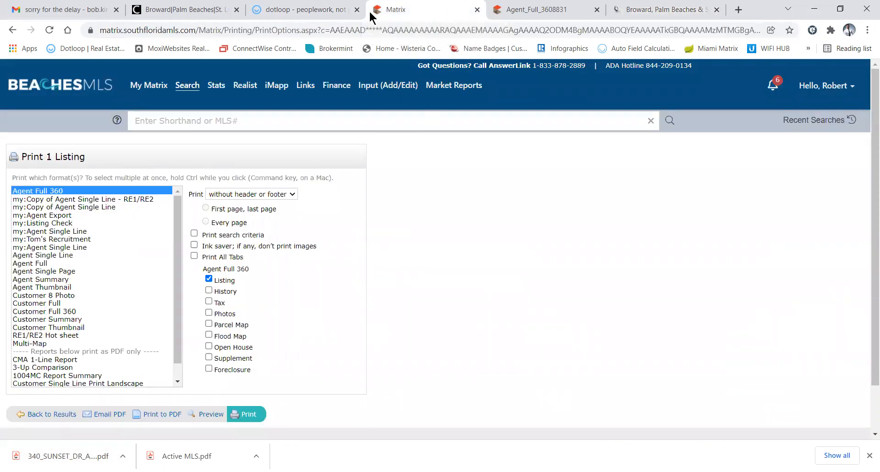
left_click(321, 13)
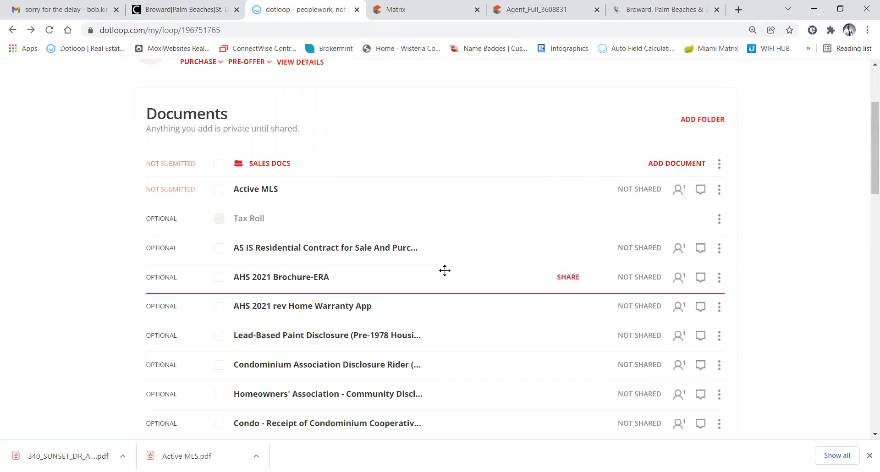
scroll(445, 271, "down", 4)
scroll(444, 270, "down", 5)
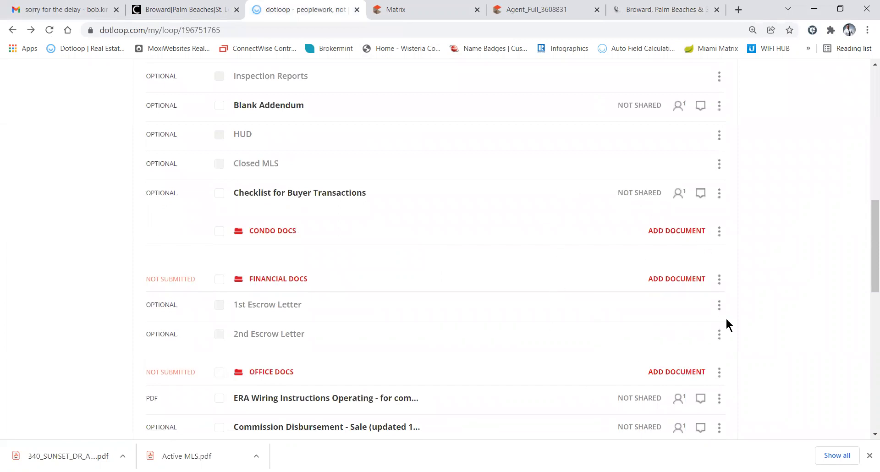
left_click_drag(531, 171, 570, 129)
scroll(569, 128, "up", 1)
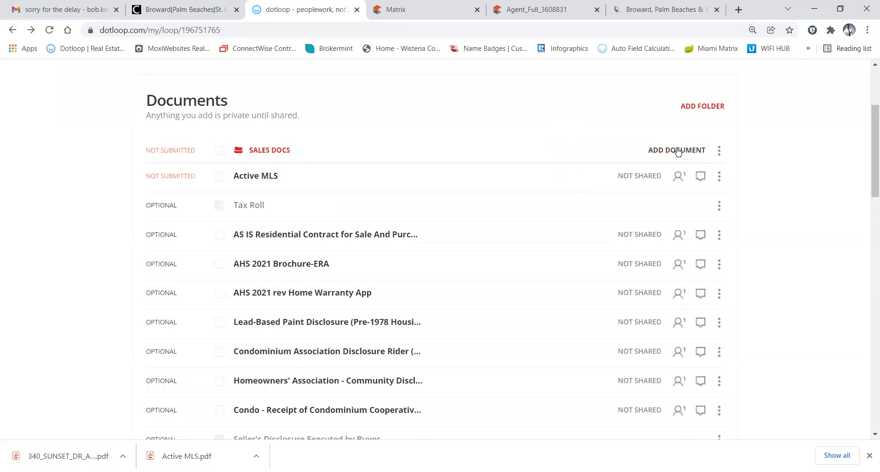
left_click(677, 151)
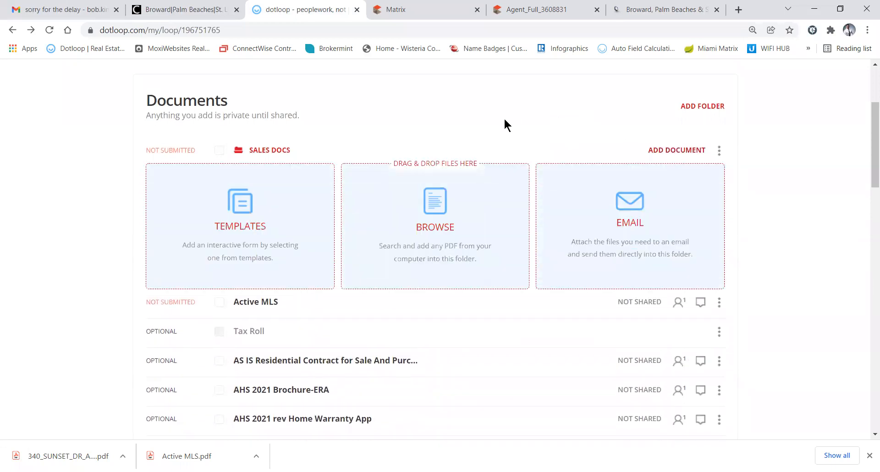
left_click(434, 211)
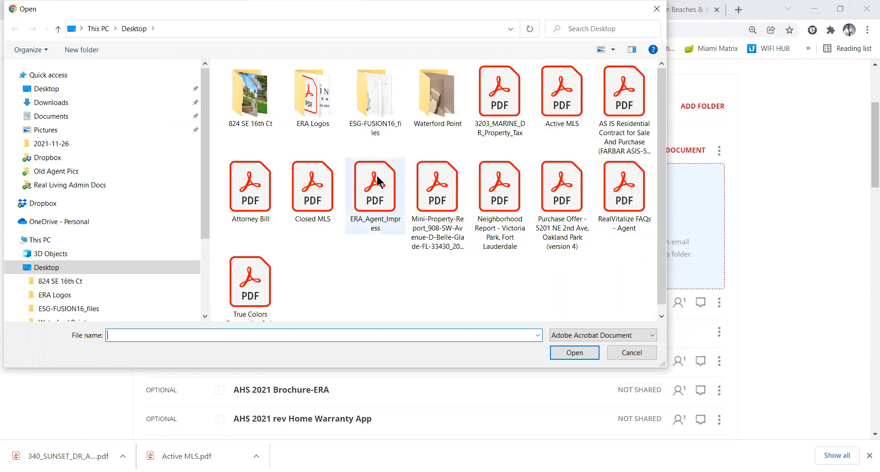
left_click(617, 357)
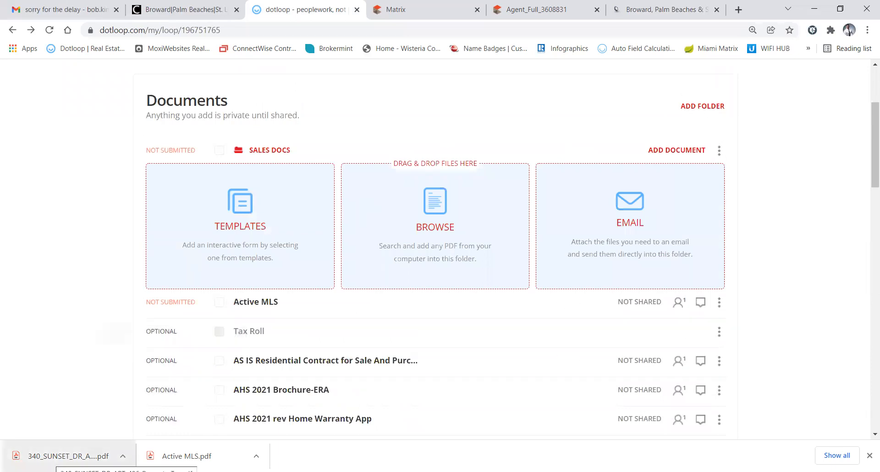
left_click_drag(253, 325, 522, 310)
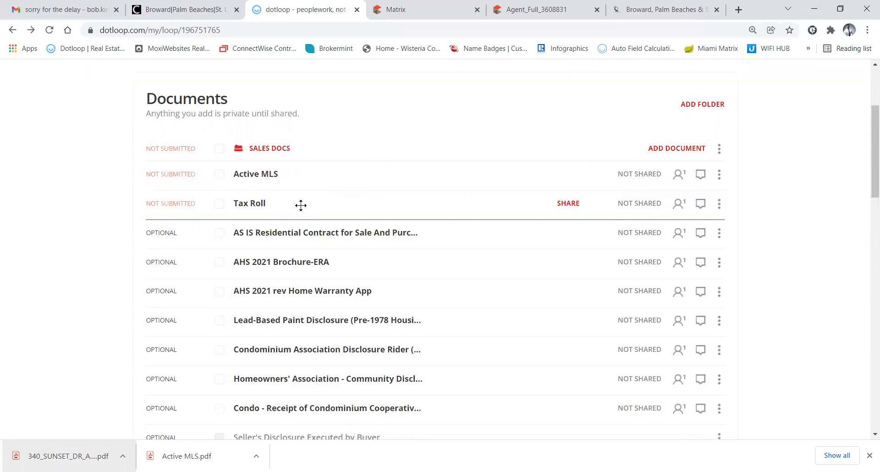
Open the AS IS Residential contract in the loop
left_click(283, 234)
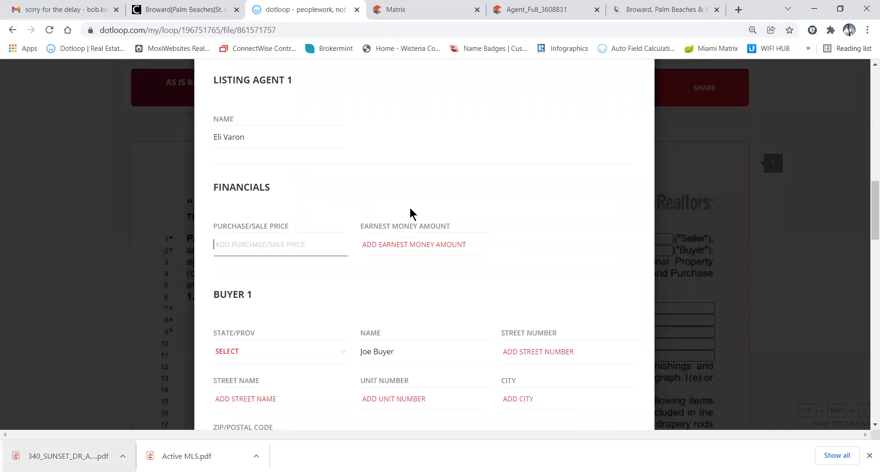
scroll(409, 212, "up", 2)
scroll(411, 212, "up", 10)
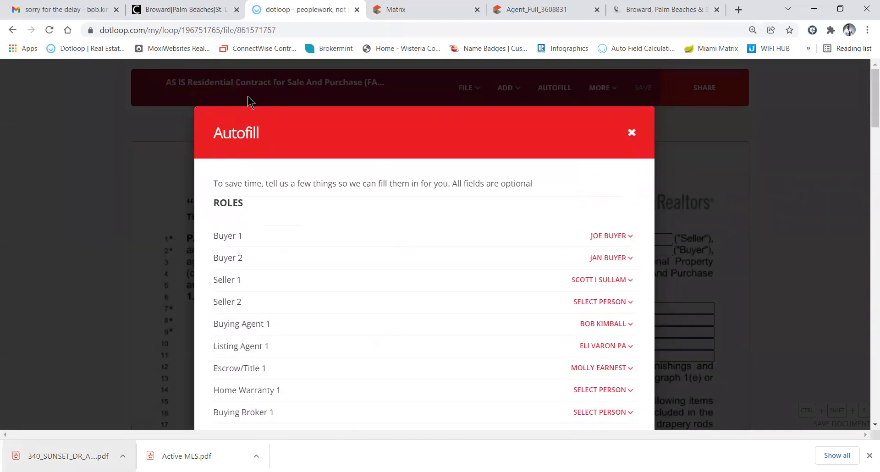
scroll(367, 277, "down", 1)
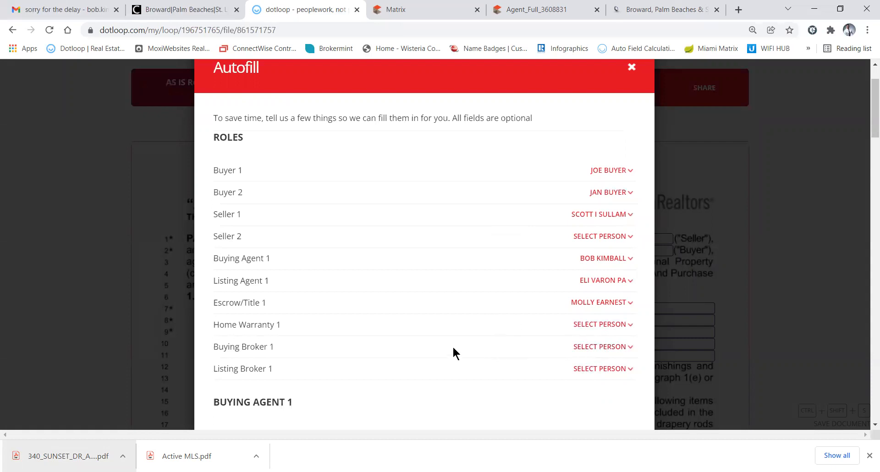
In the Autofill role mapping, set Listing Broker 1 to No One
left_click(592, 347)
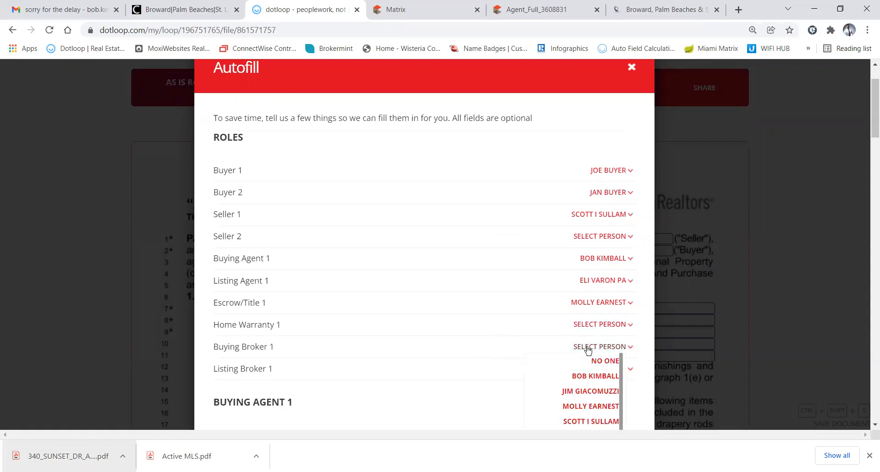
left_click(494, 325)
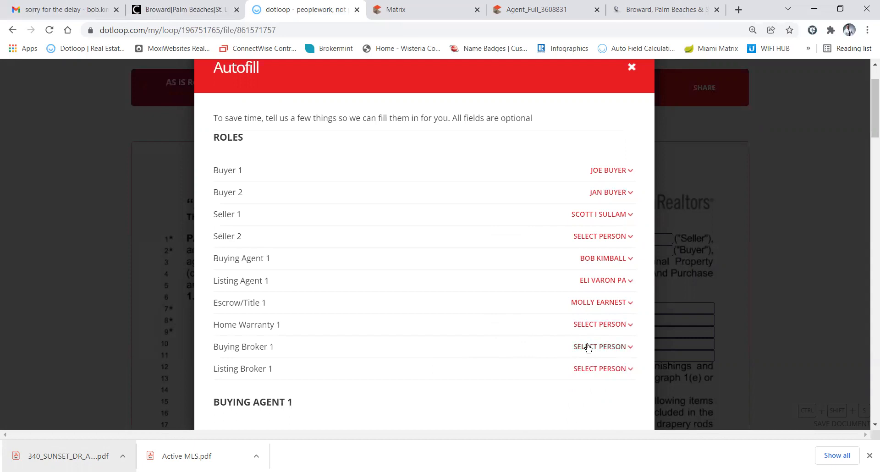
scroll(589, 349, "down", 1)
left_click(586, 325)
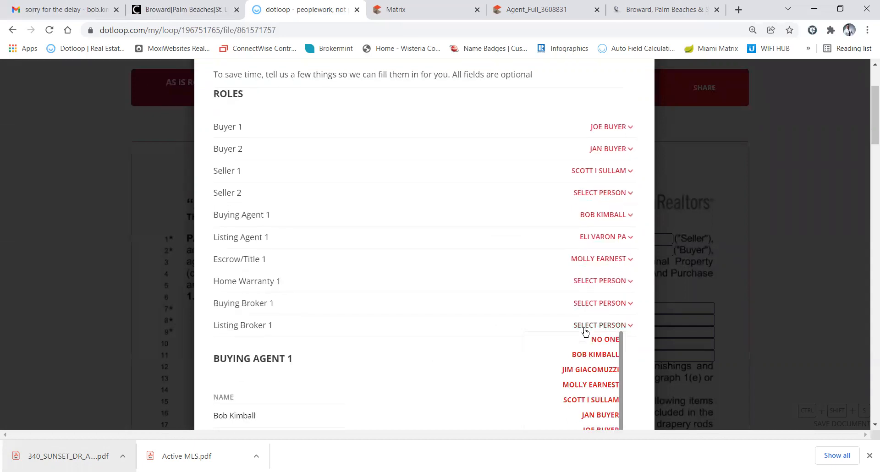
scroll(537, 378, "down", 1)
right_click(536, 374)
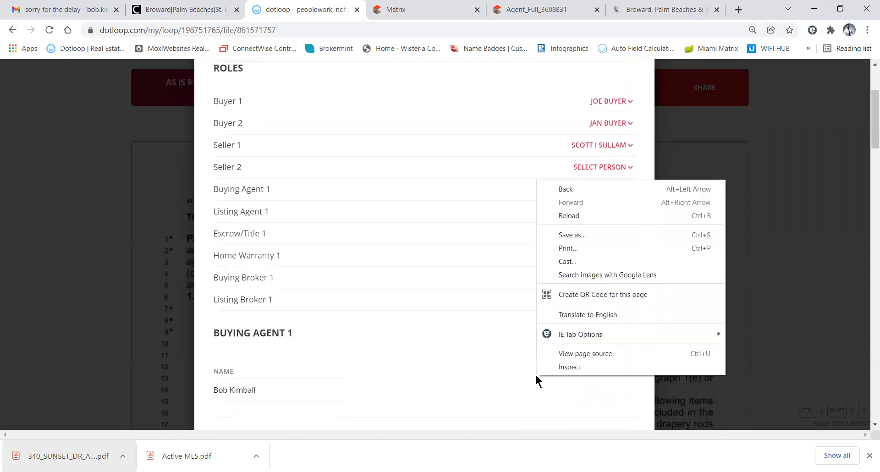
left_click(483, 346)
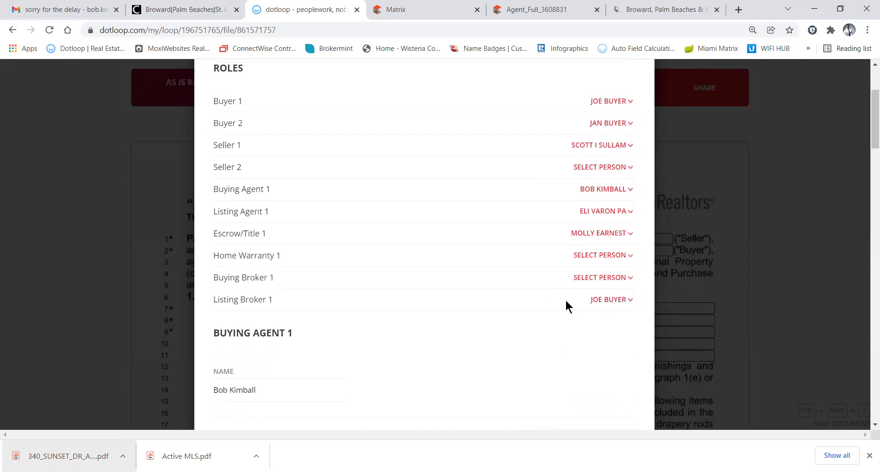
left_click(602, 301)
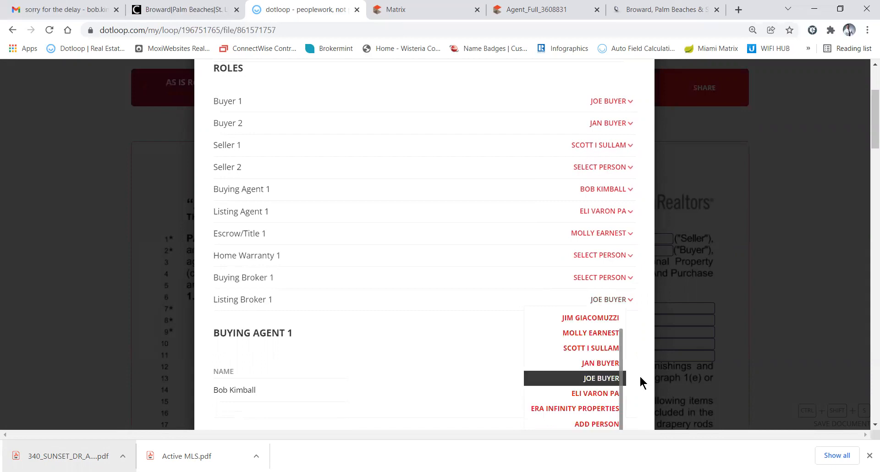
left_click_drag(620, 376, 621, 354)
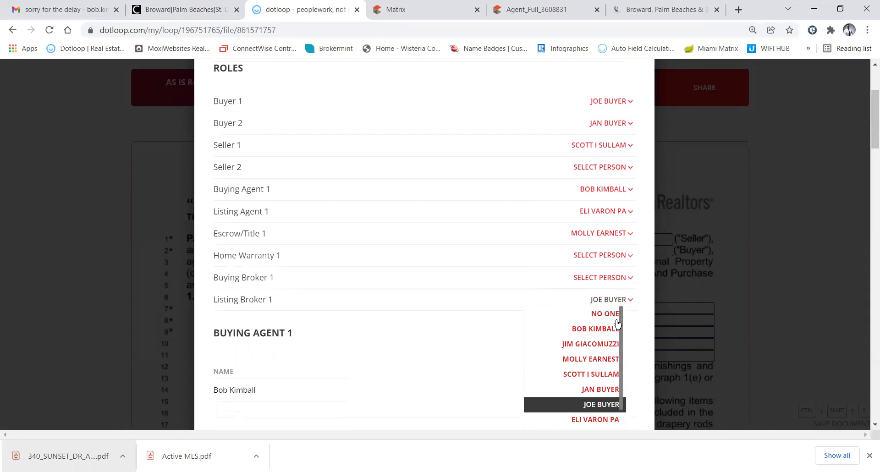
left_click(607, 310)
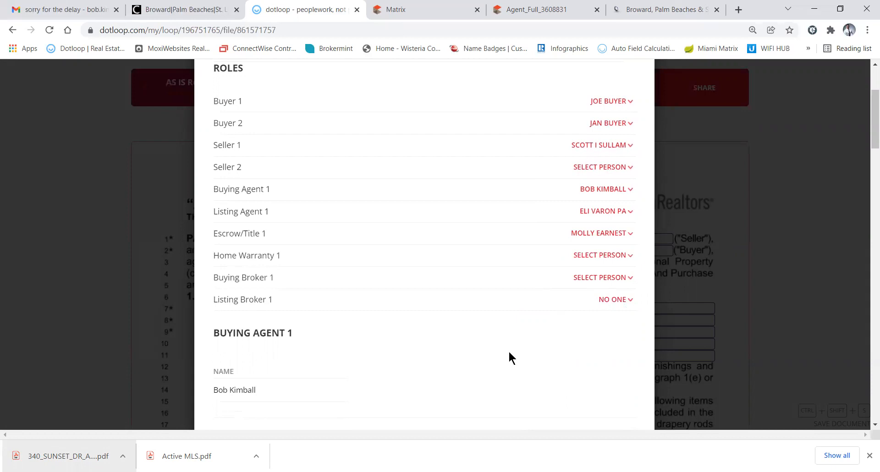
Autofill the contract from the loop's roles and property details
scroll(509, 352, "down", 9)
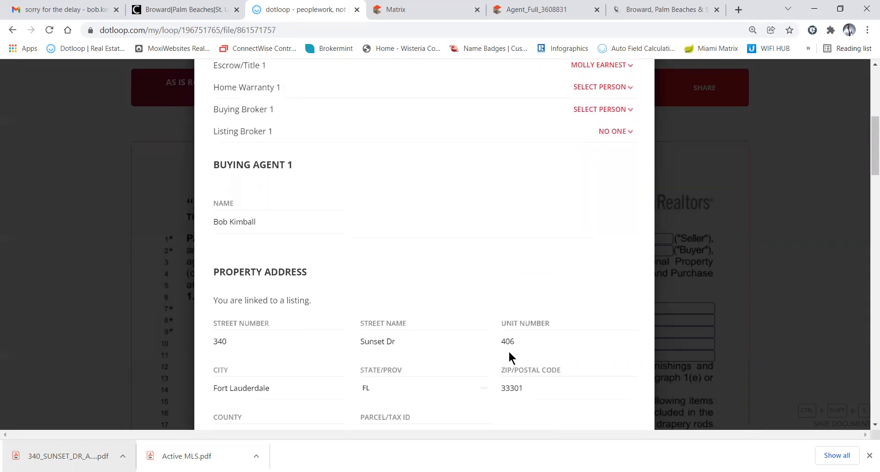
scroll(509, 353, "down", 15)
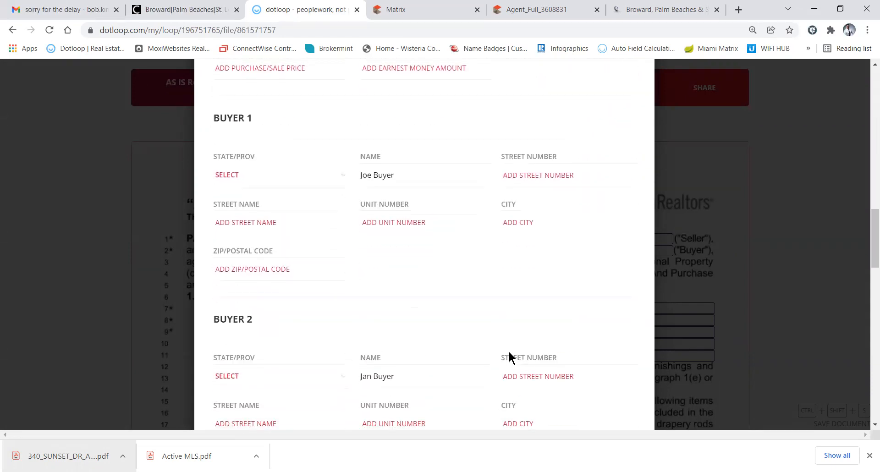
scroll(508, 351, "down", 11)
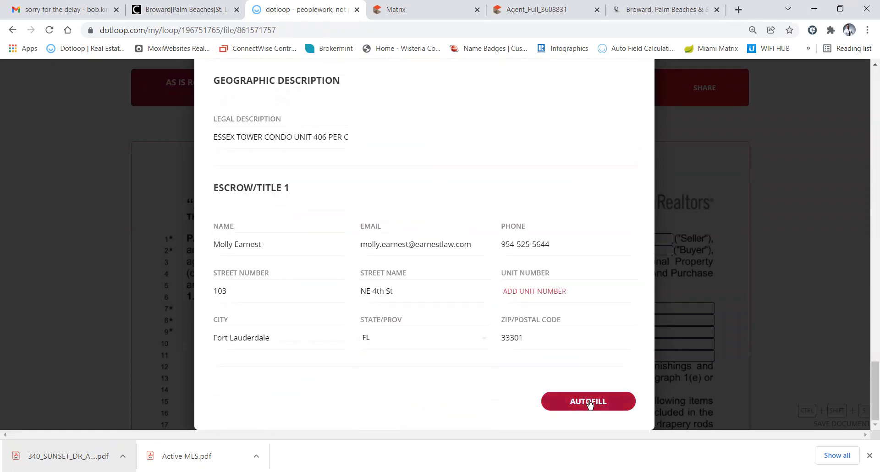
left_click(589, 402)
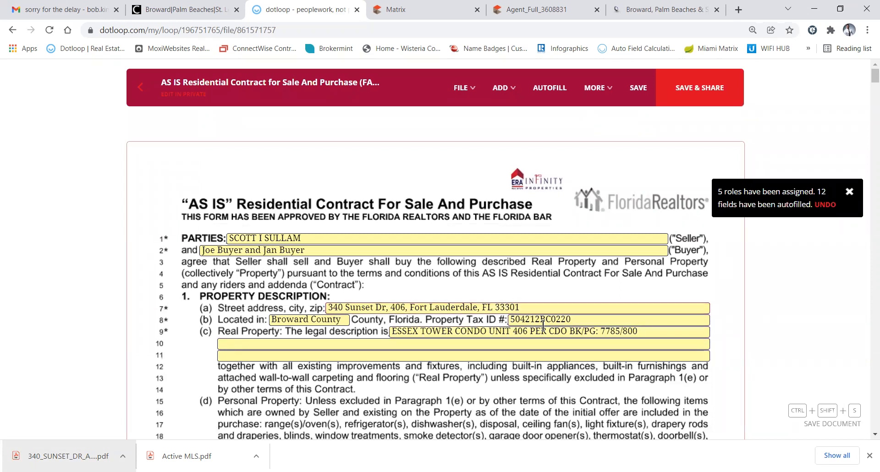
Review the autofilled parties, address, tax ID and legal description, then view the Broward tax report
scroll(495, 339, "down", 1)
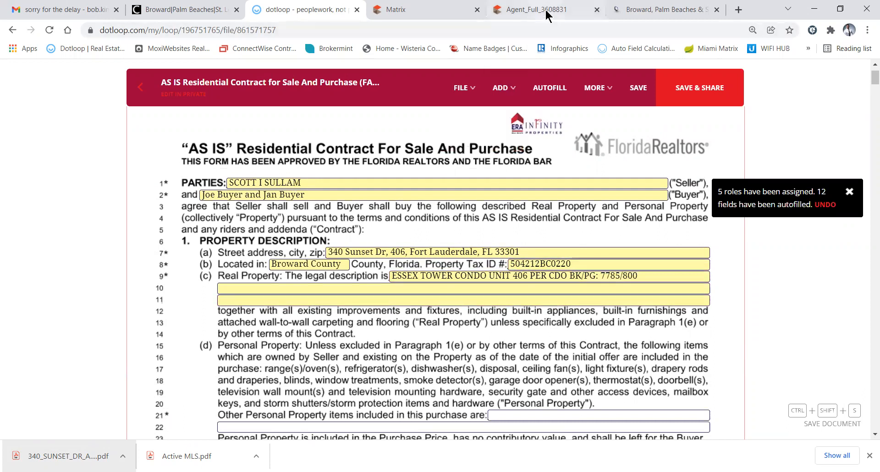
left_click(641, 11)
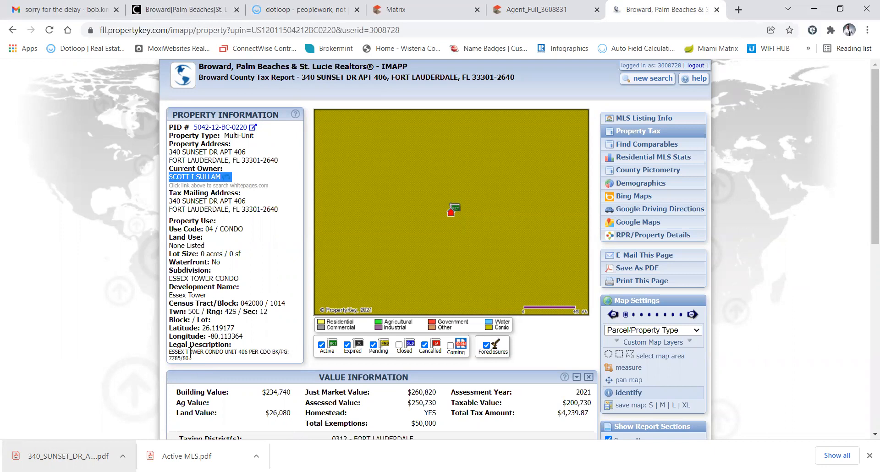
left_click_drag(172, 352, 202, 365)
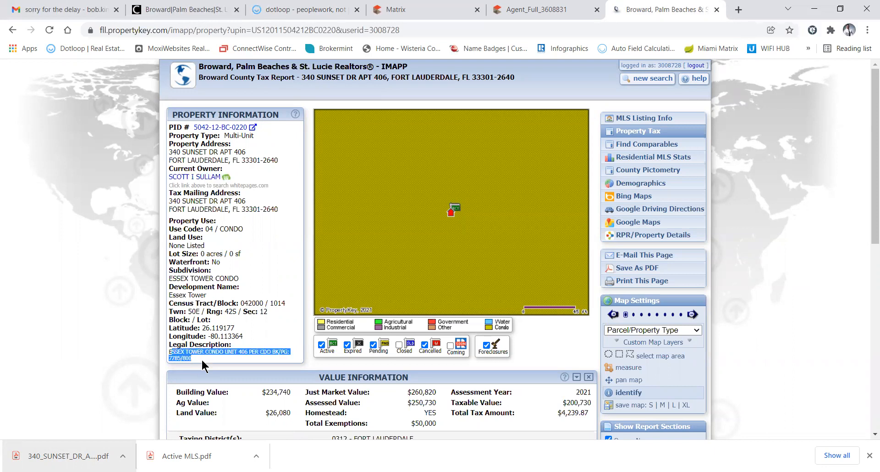
left_click(524, 11)
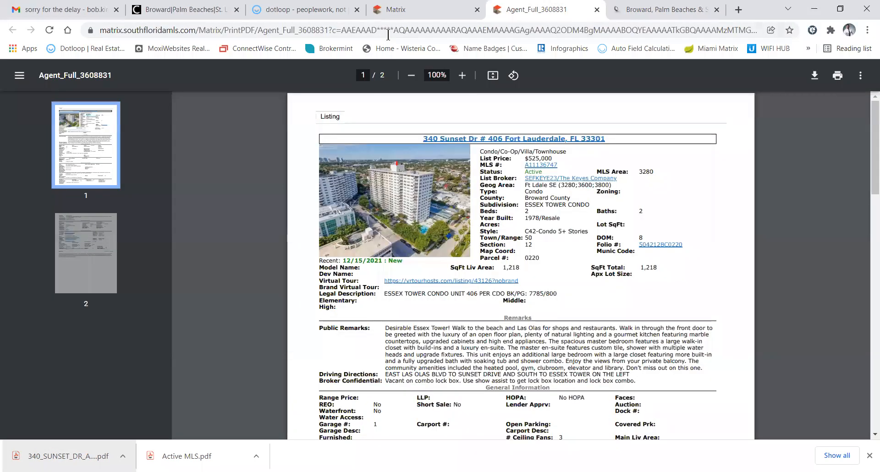
Enter Washer/Dryer as Other Personal Property on contract line 21
left_click(597, 9)
left_click(312, 14)
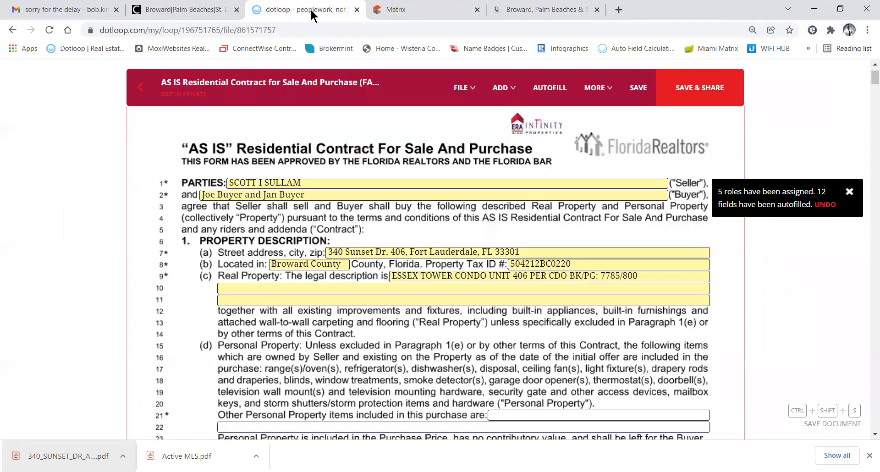
scroll(442, 285, "down", 1)
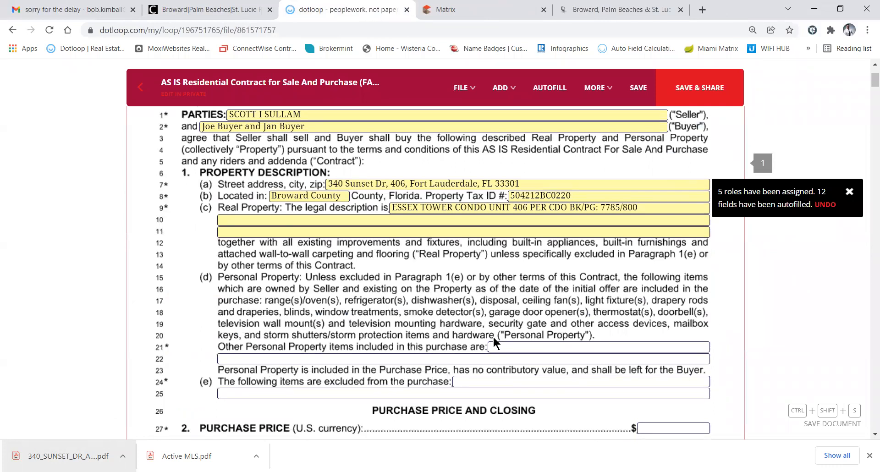
left_click(502, 347)
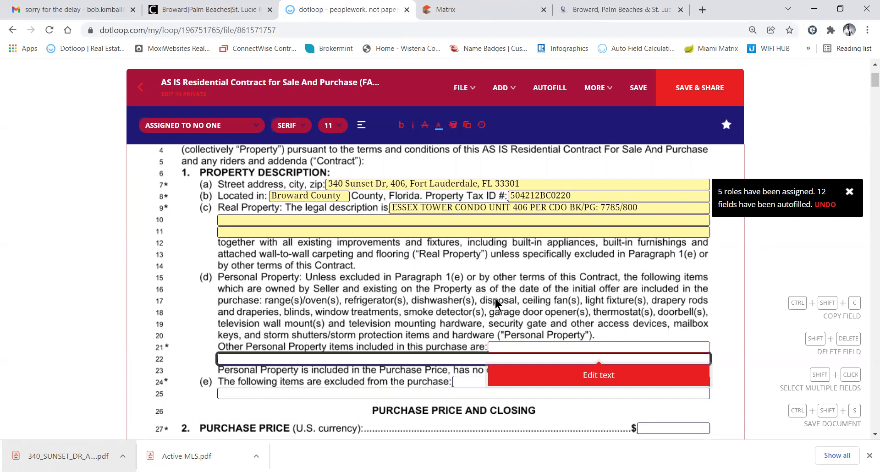
left_click(593, 380)
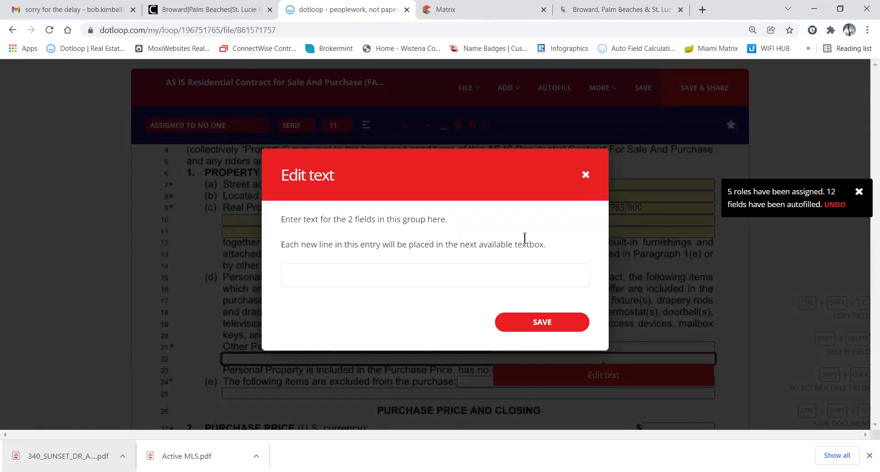
left_click(587, 174)
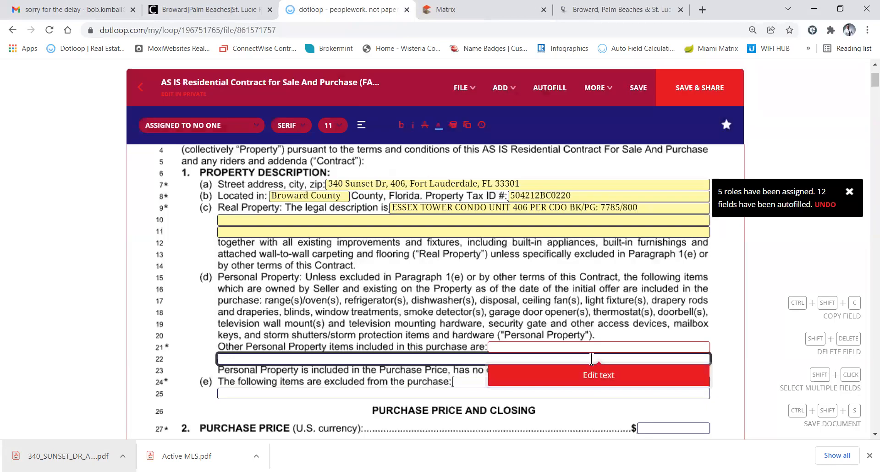
left_click(592, 380)
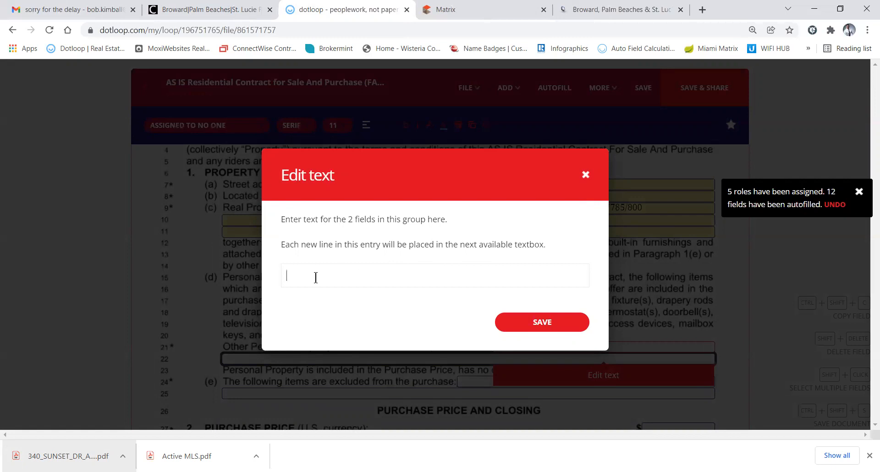
type("Washer/Dryer")
type("Pool")
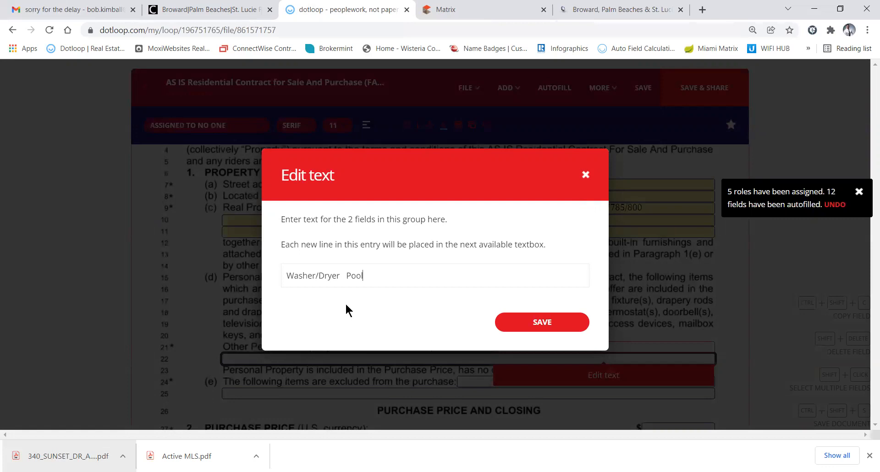
type("Equipment")
key("BackSpace")
key("BackSpace")
key("BackSpace")
key("BackSpace")
key("BackSpace")
key("BackSpace")
key("BackSpace")
key("BackSpace")
key("BackSpace")
key("BackSpace")
key("BackSpace")
key("BackSpace")
key("BackSpace")
key("BackSpace")
key("BackSpace")
key("BackSpace")
left_click(538, 322)
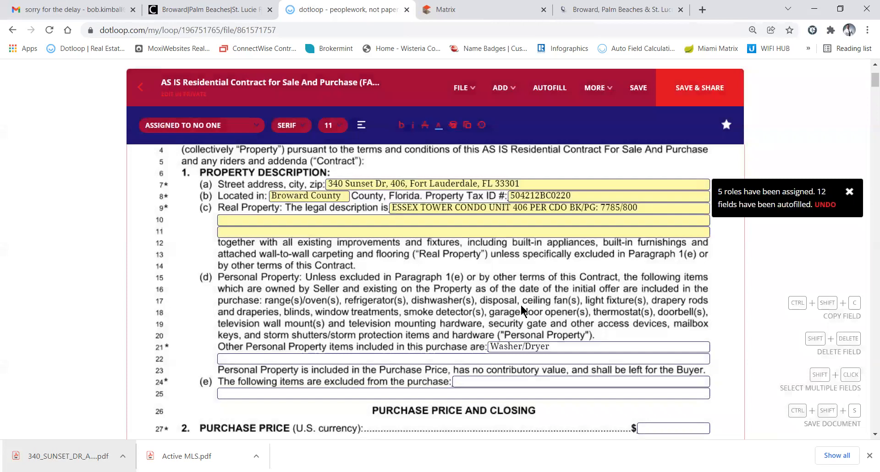
Select the line 24 excluded items field and scroll further down the contract
left_click(476, 380)
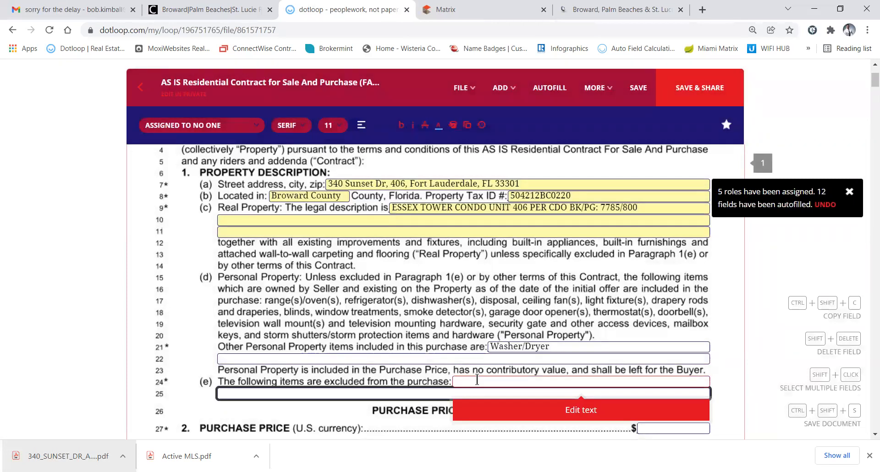
scroll(379, 325, "down", 2)
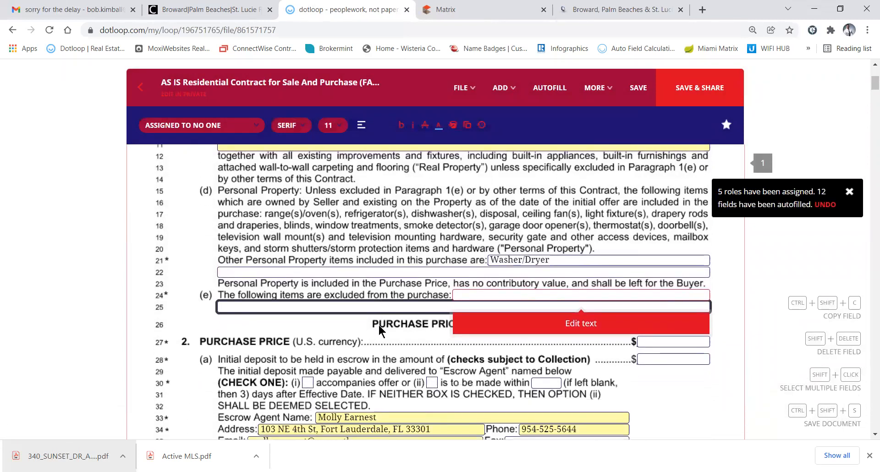
scroll(379, 324, "down", 1)
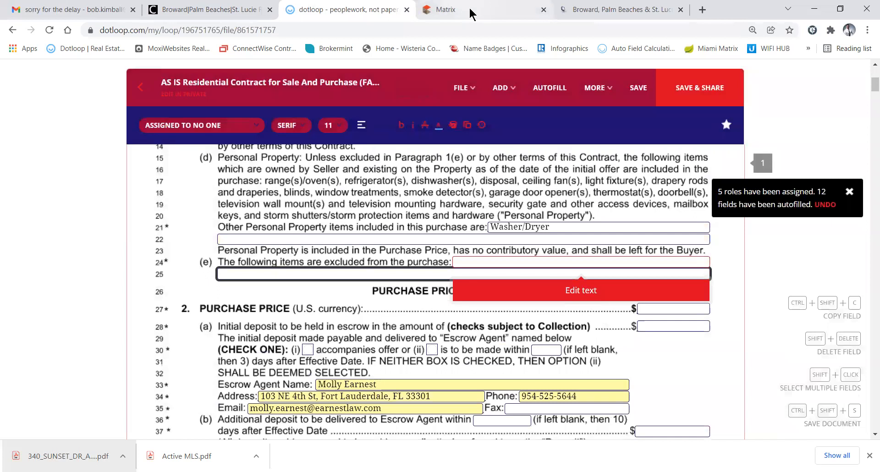
left_click(469, 7)
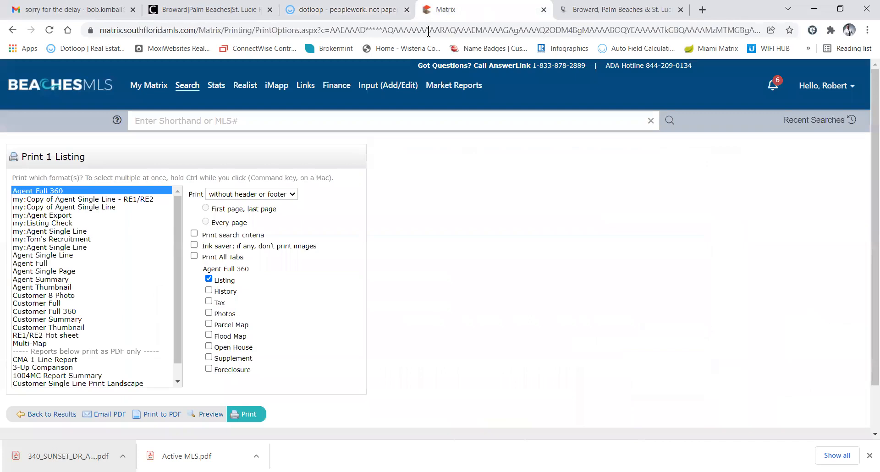
left_click(59, 415)
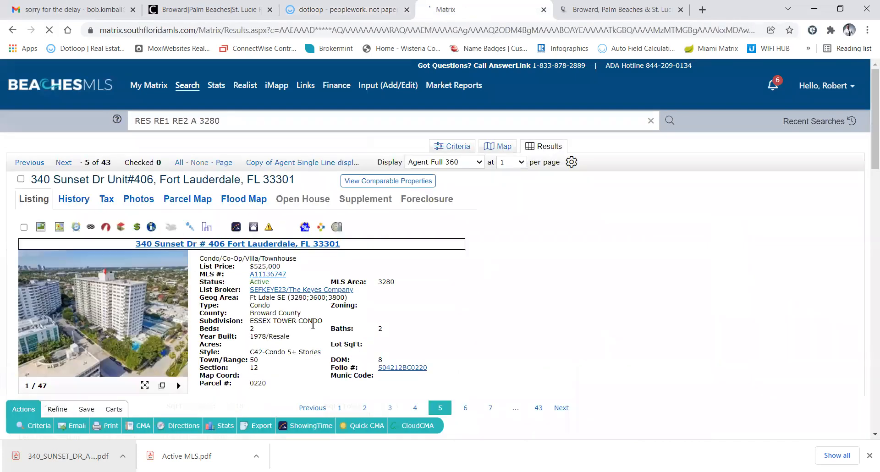
scroll(275, 311, "down", 5)
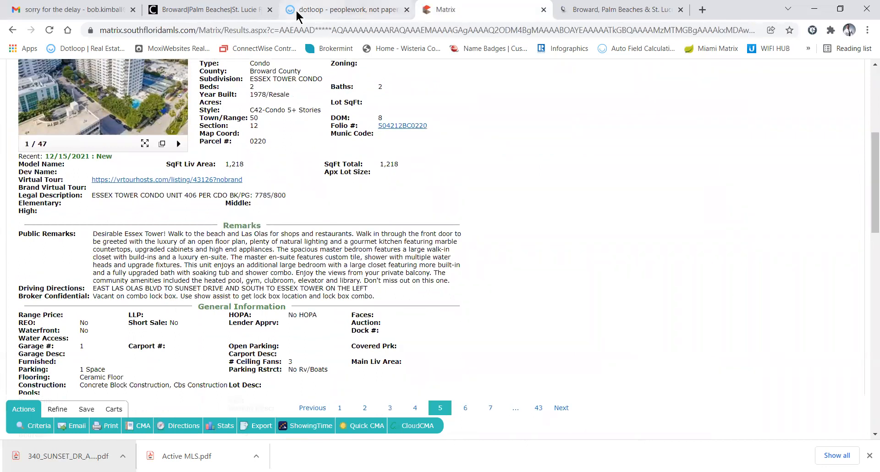
left_click(310, 10)
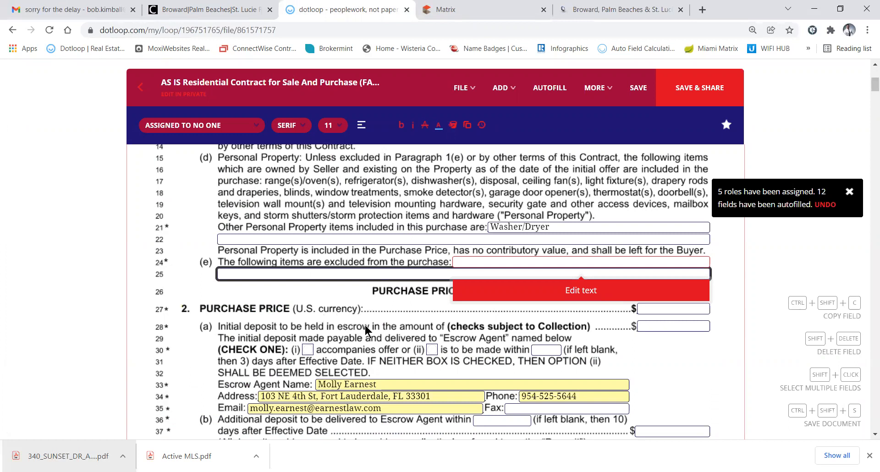
left_click(491, 10)
scroll(450, 222, "up", 2)
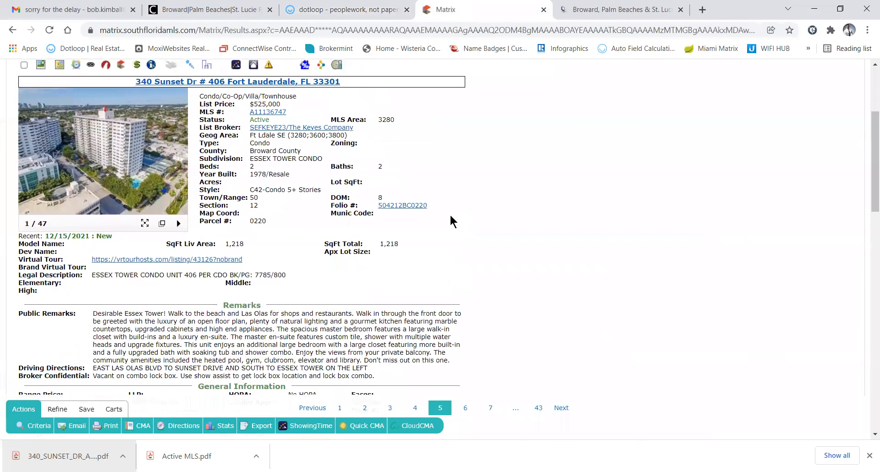
left_click(346, 11)
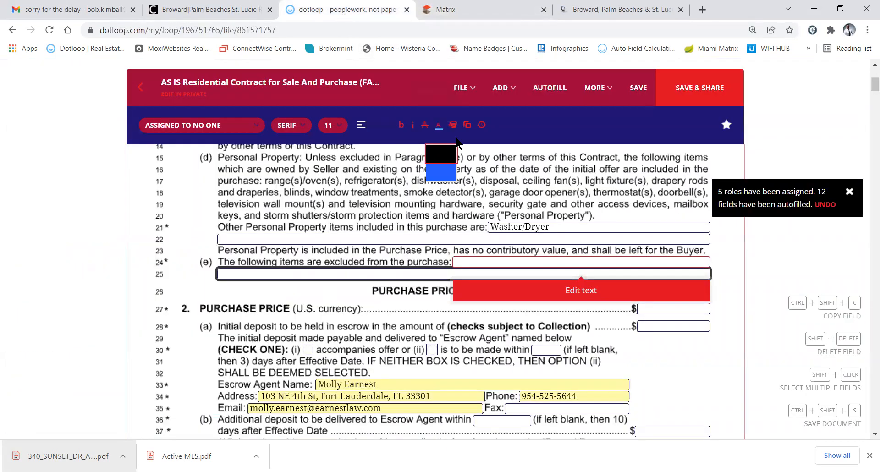
Enter a purchase price of 500,000 and an initial deposit of 25,000
left_click(651, 310)
type("00")
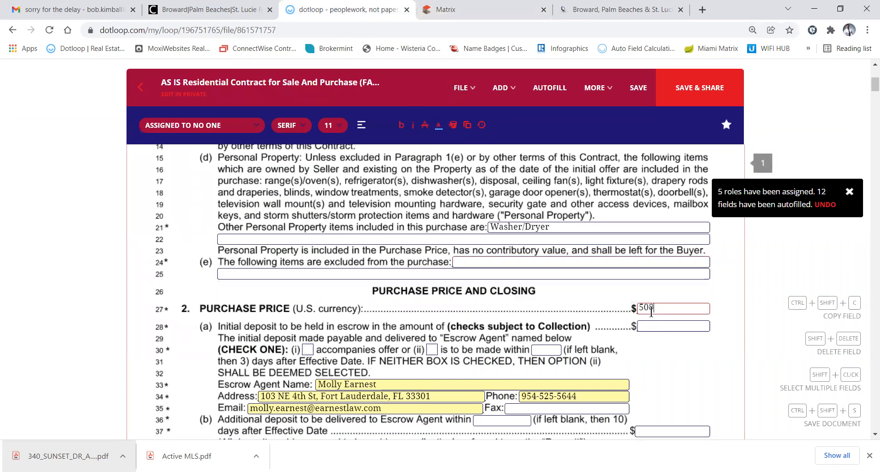
type(",000")
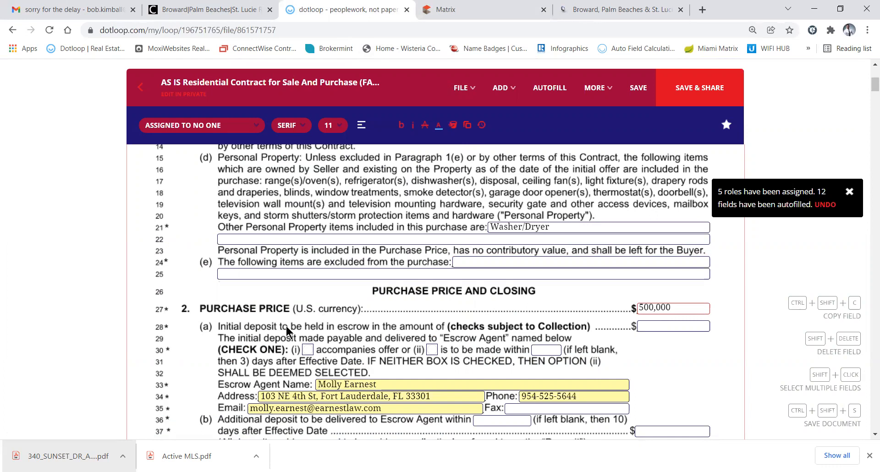
left_click(659, 326)
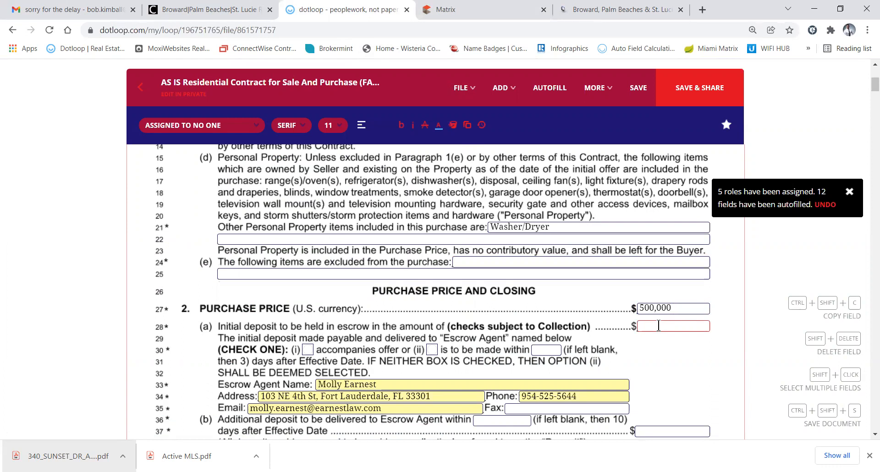
left_click(659, 326)
left_click(658, 326)
type("25,000")
Make the initial deposit due within 3 days after the effective date
left_click(432, 351)
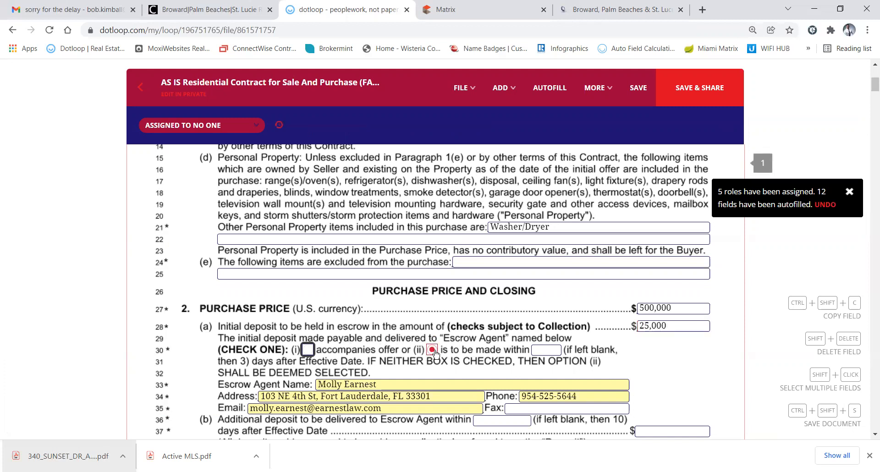
left_click(546, 349)
type("3")
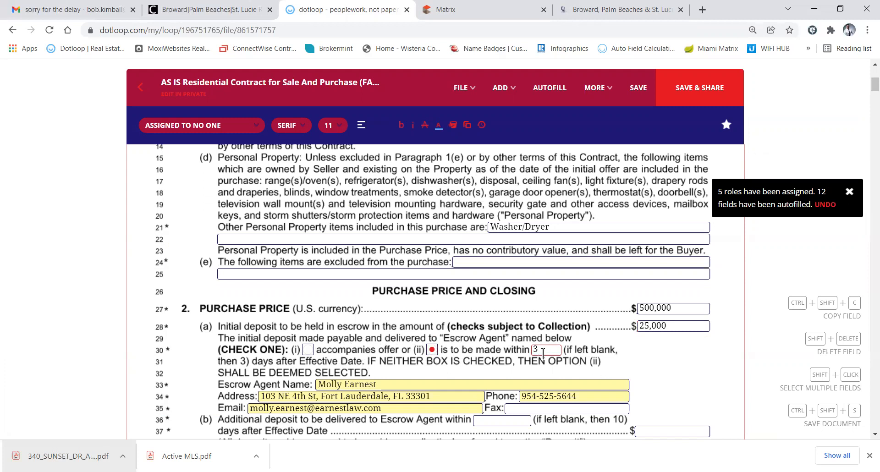
scroll(542, 354, "down", 1)
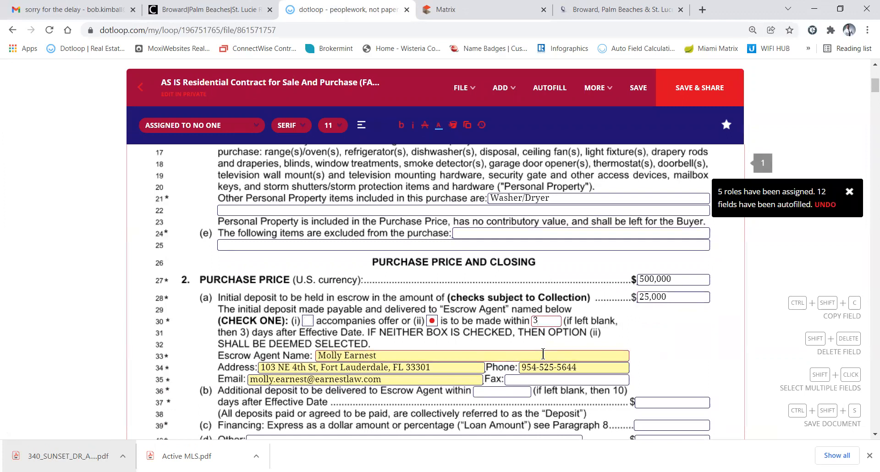
scroll(542, 353, "down", 1)
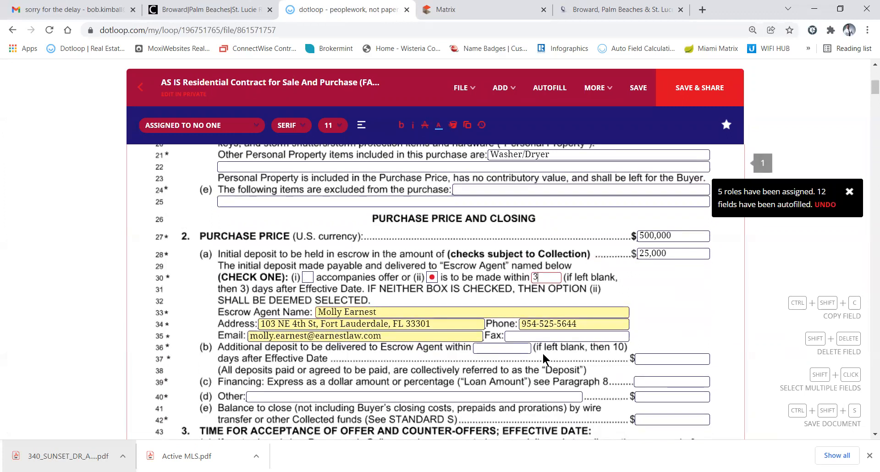
scroll(543, 358, "down", 1)
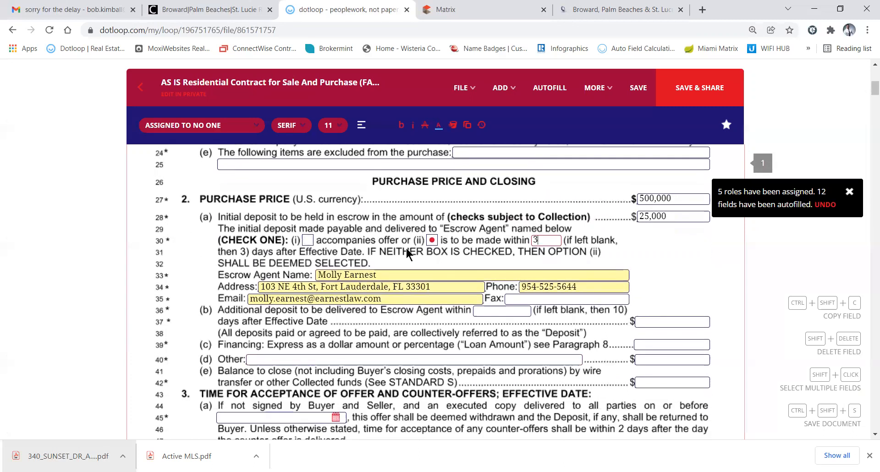
left_click(507, 311)
left_click(510, 311)
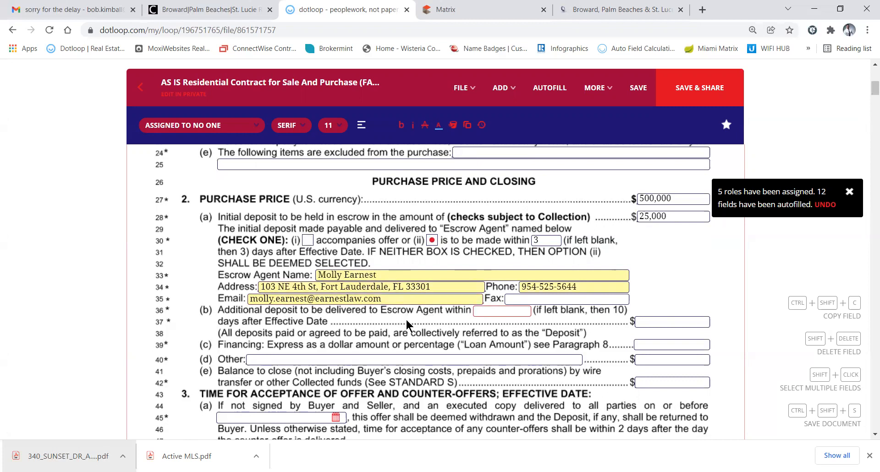
scroll(406, 319, "down", 3)
scroll(406, 320, "up", 2)
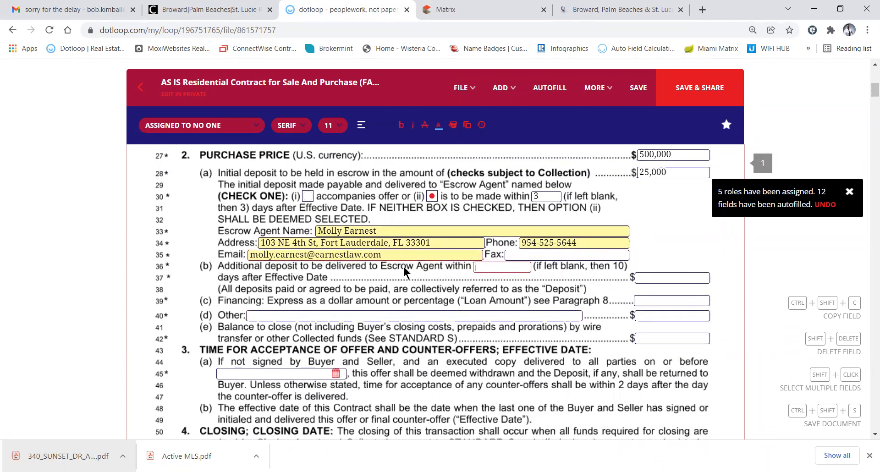
left_click(499, 267)
Set a 25,000 additional deposit due within 8 days
type("8")
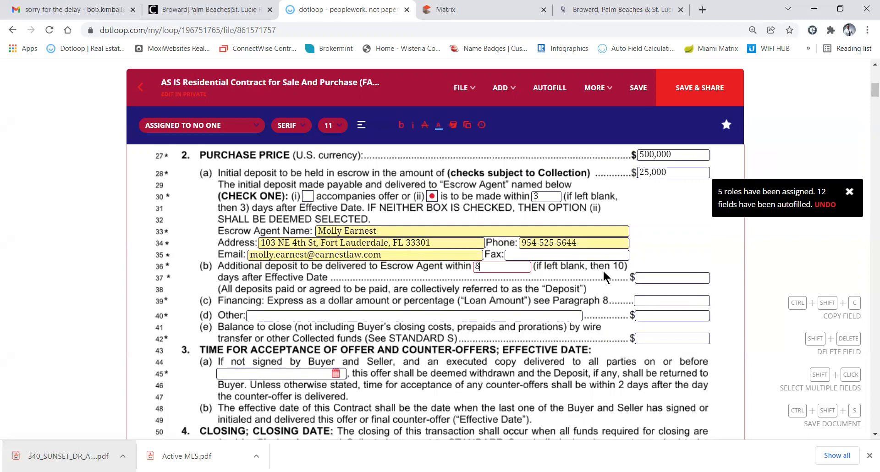
left_click(649, 277)
type("25,")
type("000")
Enter 80% financing and BALANCE as balance to close, then open the acceptance date picker
left_click(650, 300)
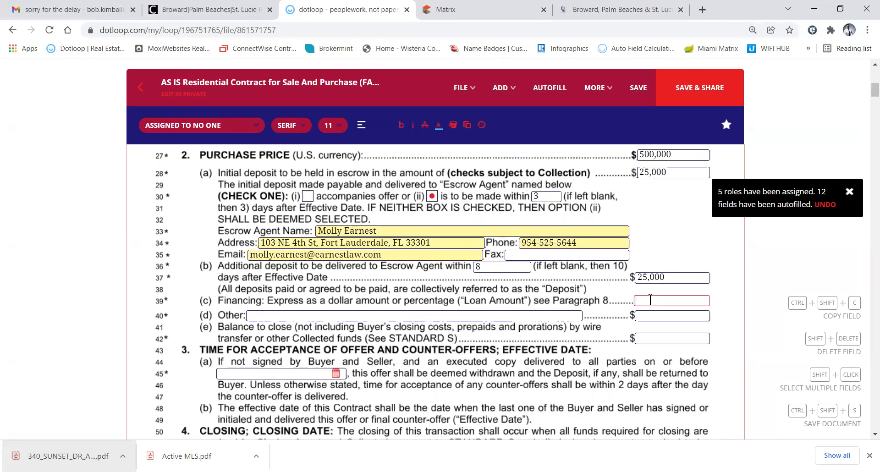
type("80%")
left_click(636, 317)
left_click(644, 339)
type("B")
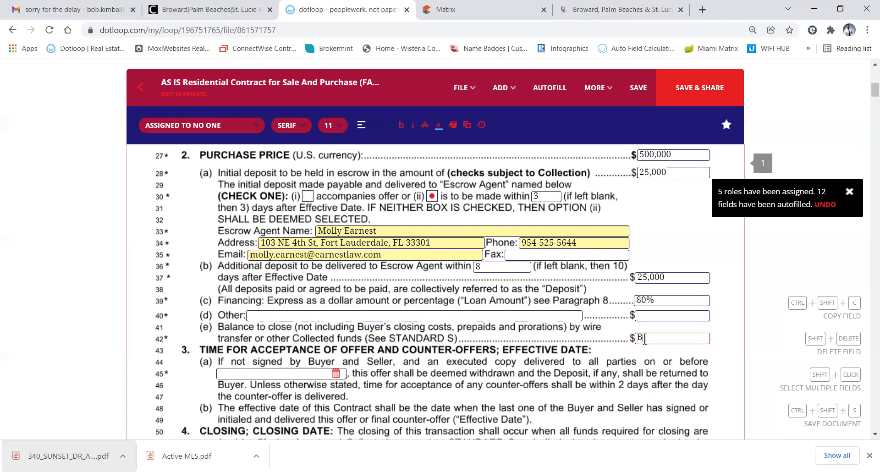
type("ALANCE")
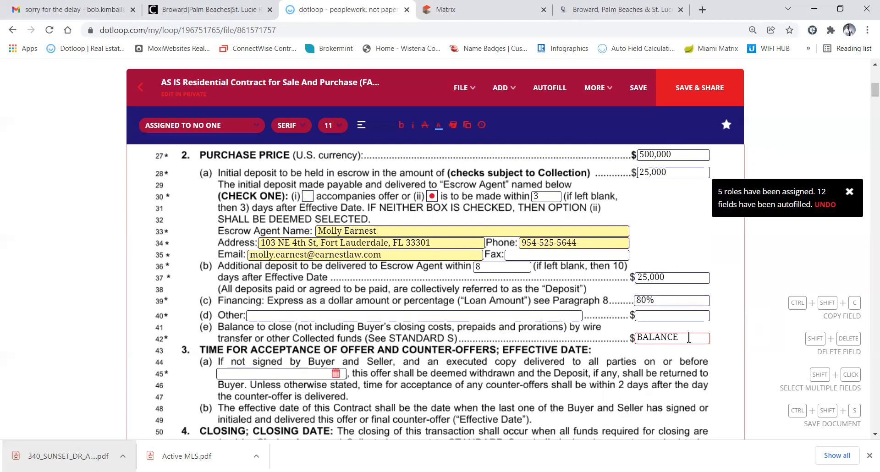
left_click(670, 352)
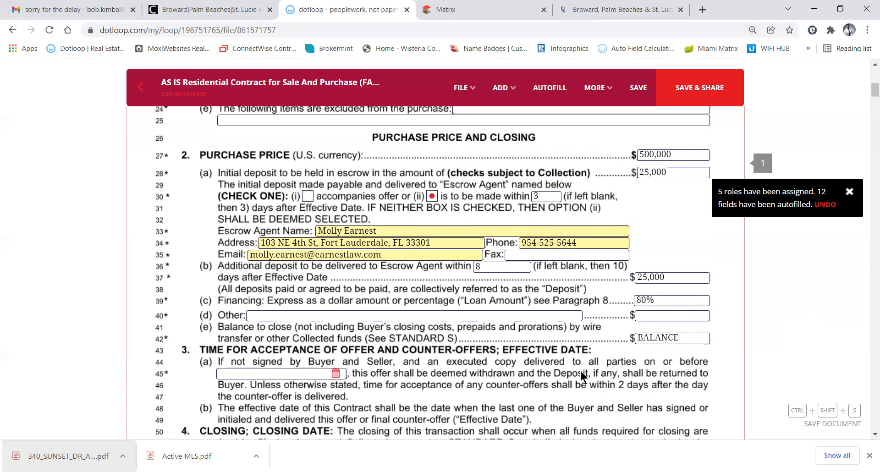
scroll(581, 371, "down", 2)
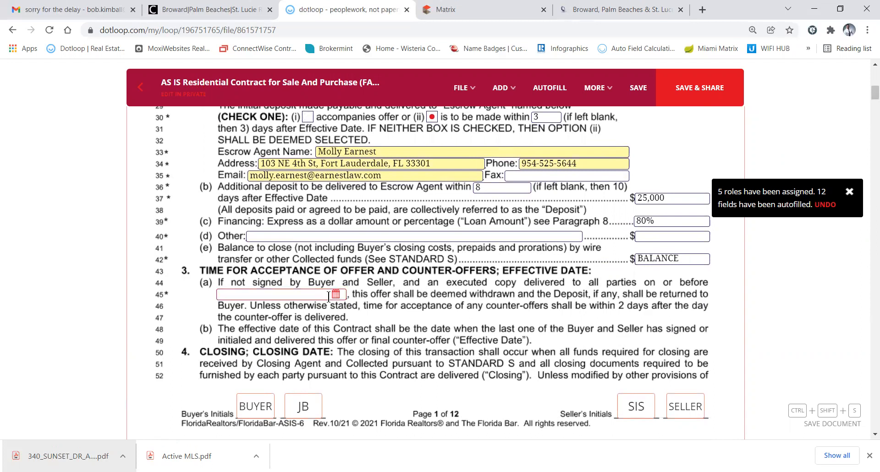
left_click(313, 297)
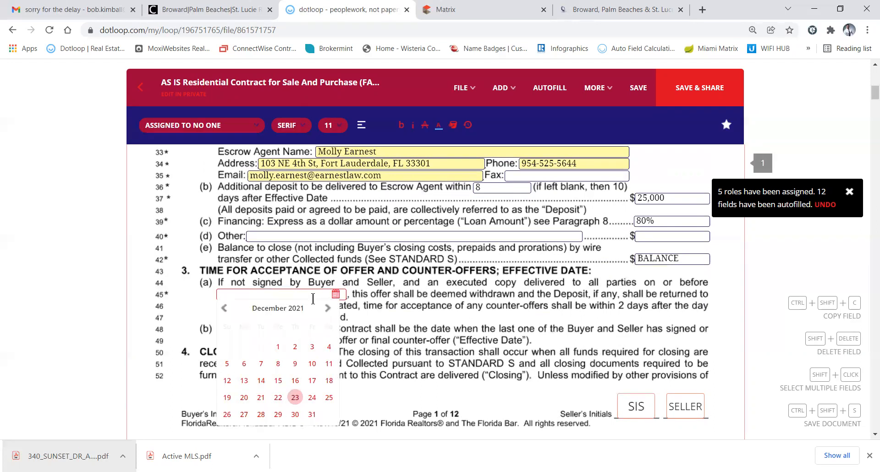
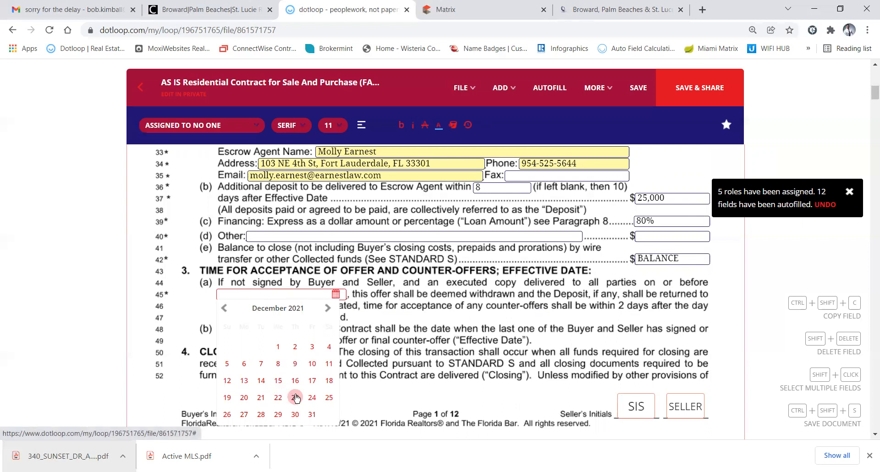
Pick December 27 so the line 45 acceptance deadline reads 12/27/2021
left_click(245, 413)
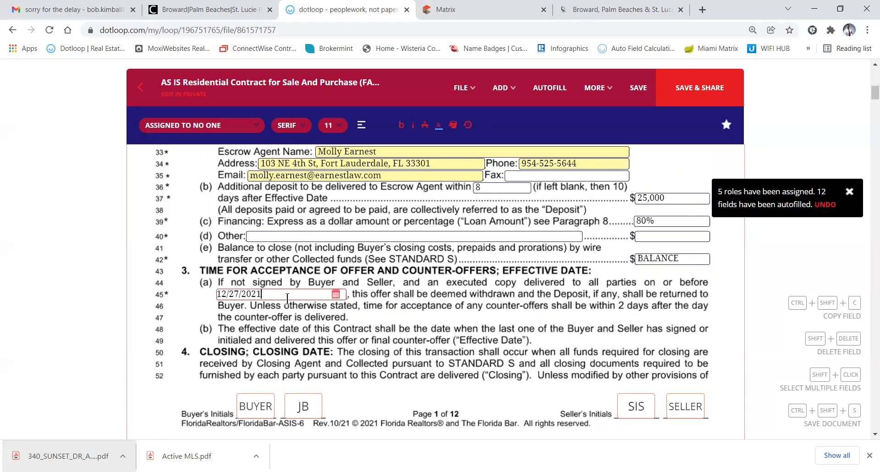
Scroll to the top of page 2 to reveal the empty Closing Date field on line 53
scroll(306, 318, "down", 3)
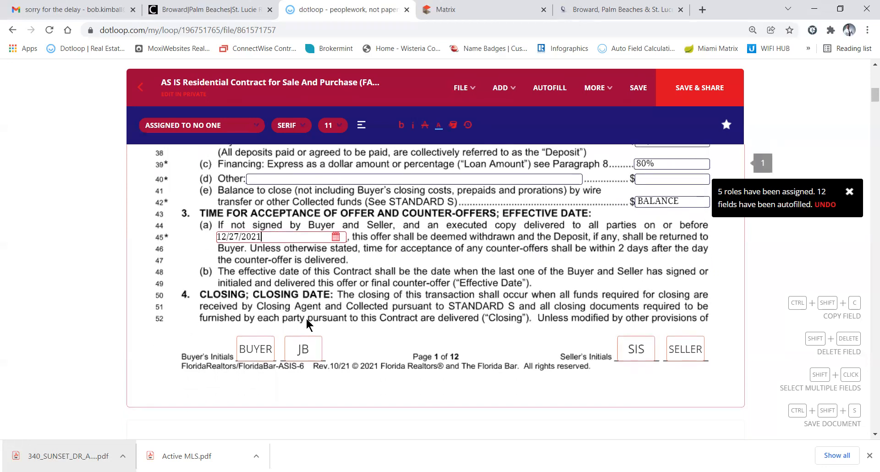
scroll(306, 317, "down", 4)
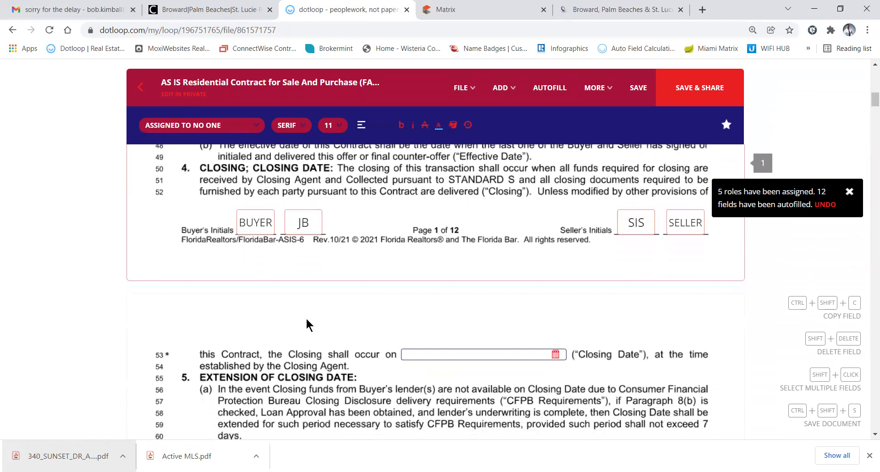
scroll(306, 318, "up", 2)
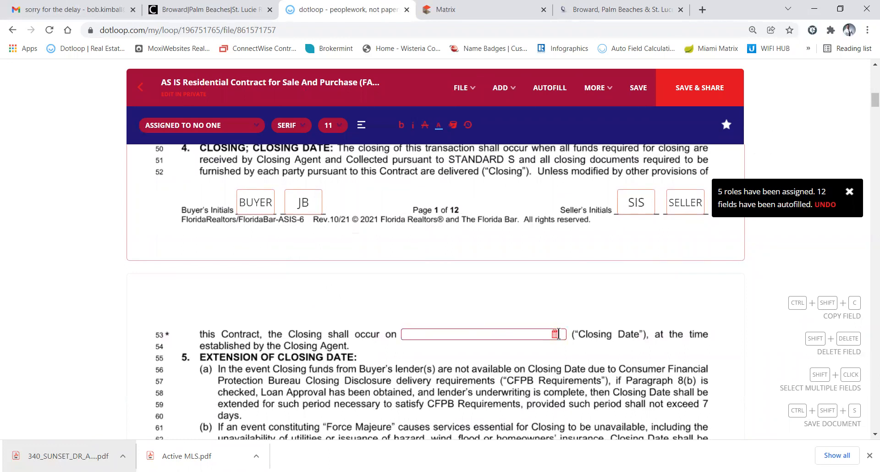
scroll(558, 337, "up", 2)
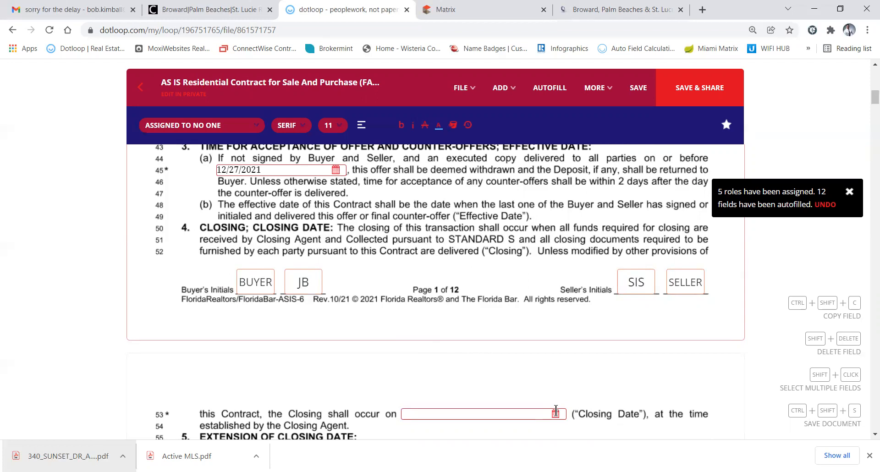
scroll(548, 376, "down", 1)
scroll(538, 350, "down", 2)
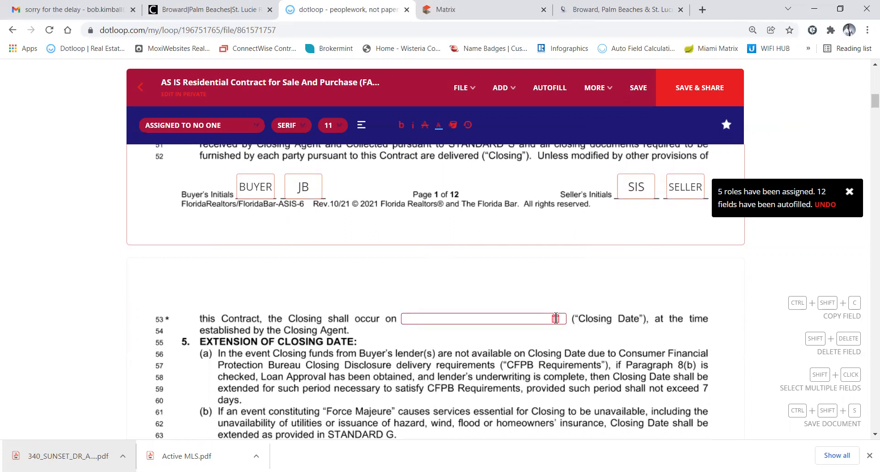
Pick February 16, 2022 as the line 53 Closing Date, so it reads 02/16/2022
left_click(556, 319)
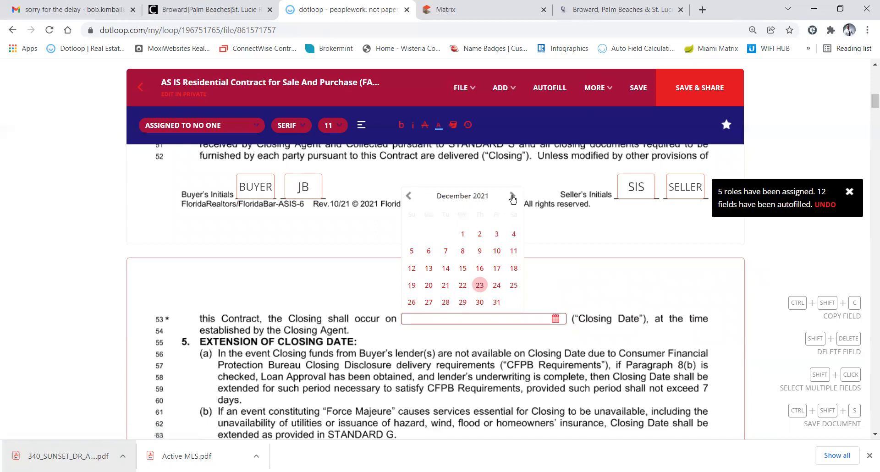
left_click(512, 196)
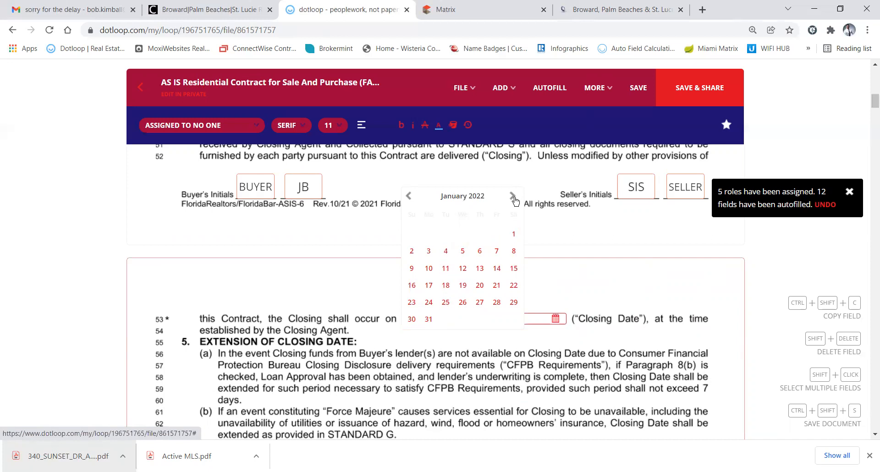
left_click(511, 196)
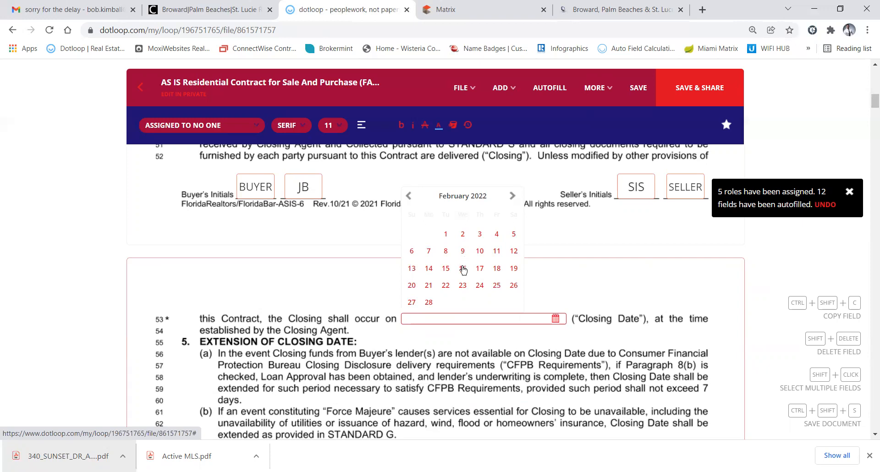
left_click(463, 269)
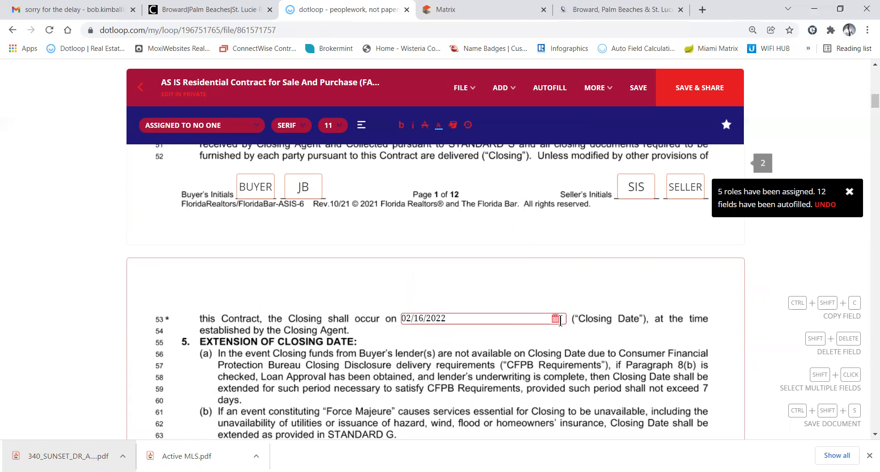
left_click(556, 319)
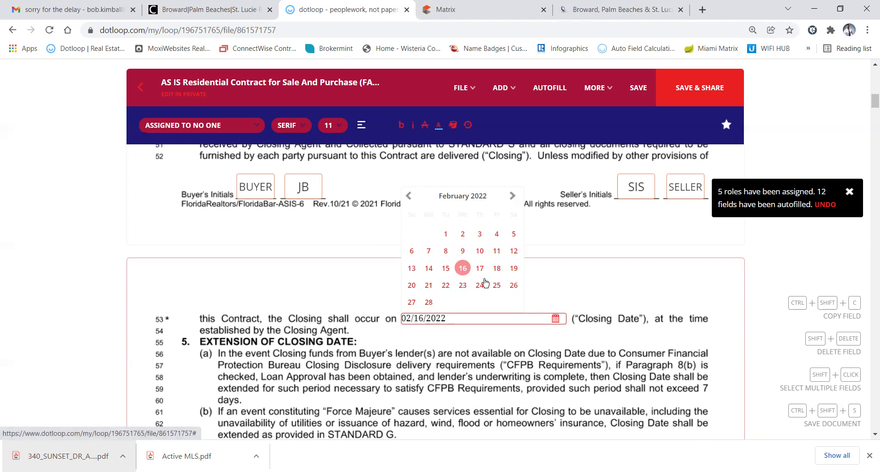
right_click(483, 296)
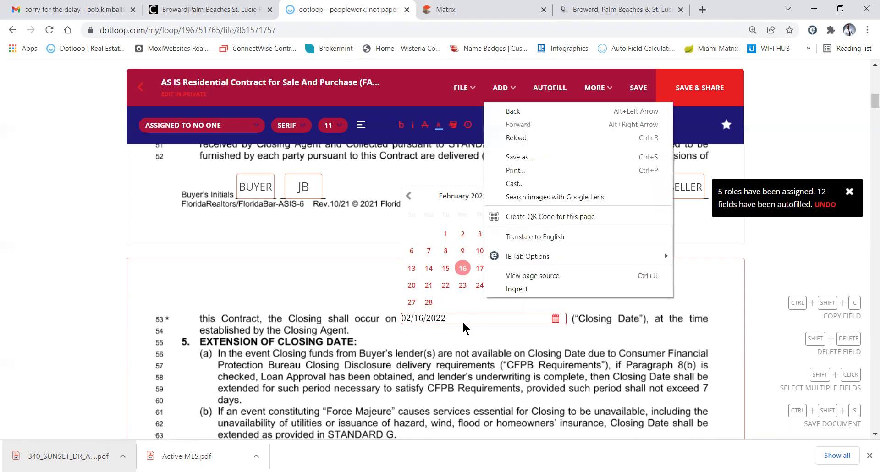
left_click(462, 323)
left_click(518, 346)
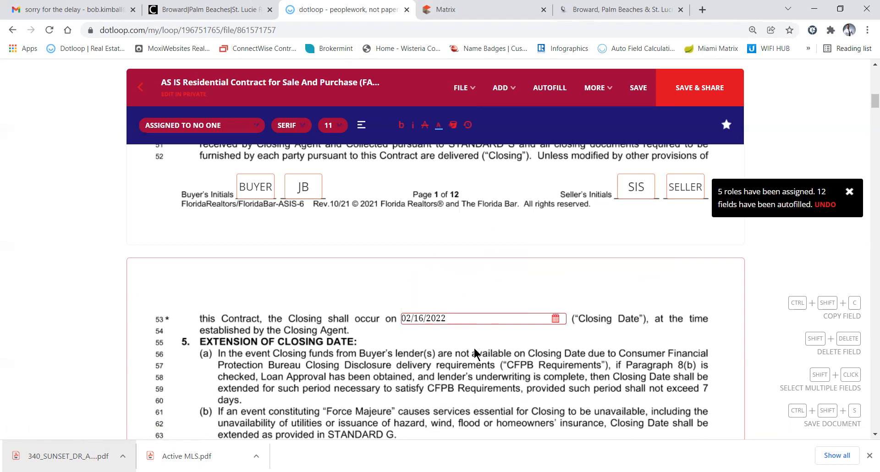
In section 7, tick 'may assign but not be released from liability' for the buyer
scroll(474, 350, "down", 3)
scroll(474, 351, "down", 3)
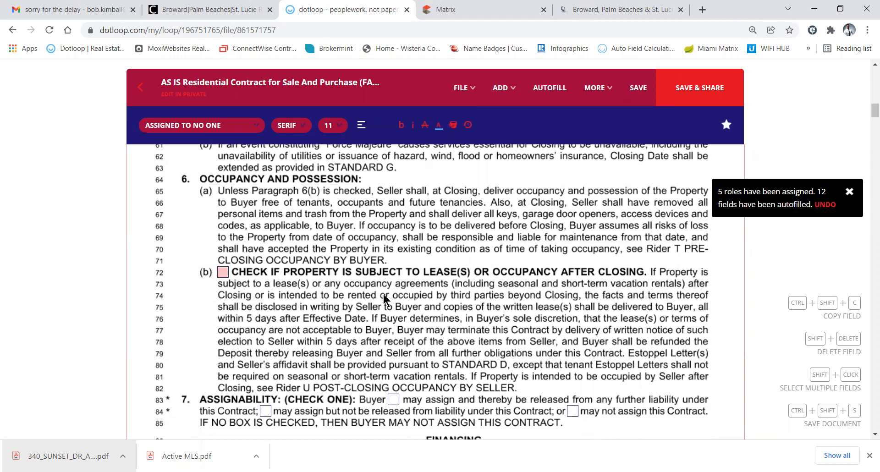
scroll(384, 301, "down", 3)
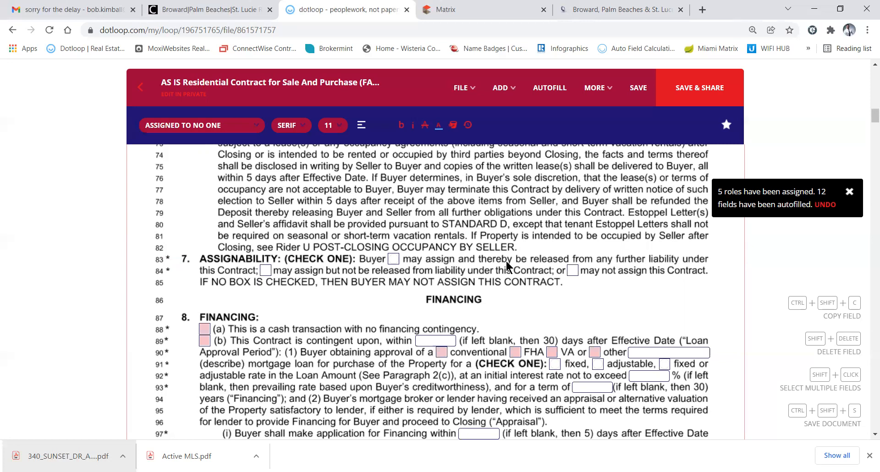
left_click(572, 271)
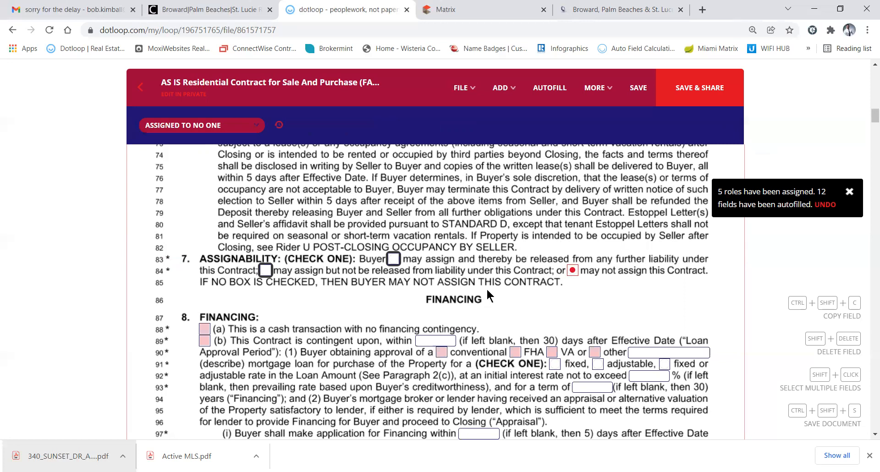
left_click(266, 270)
key("ctrl+p")
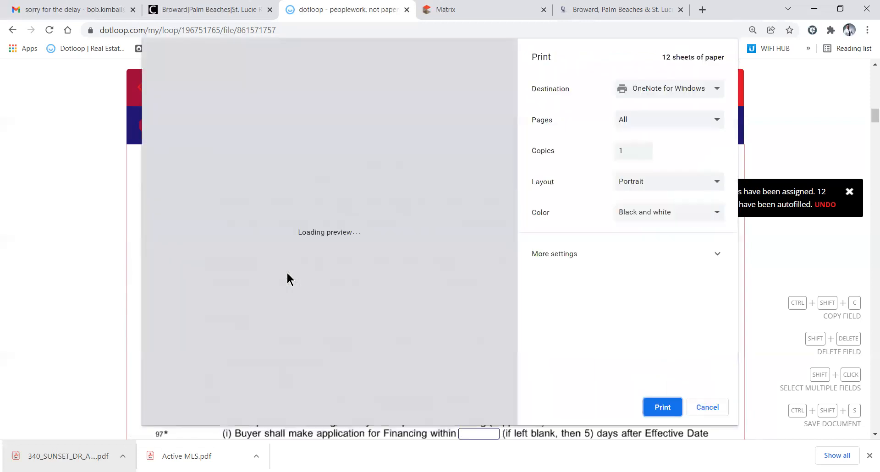
left_click(697, 407)
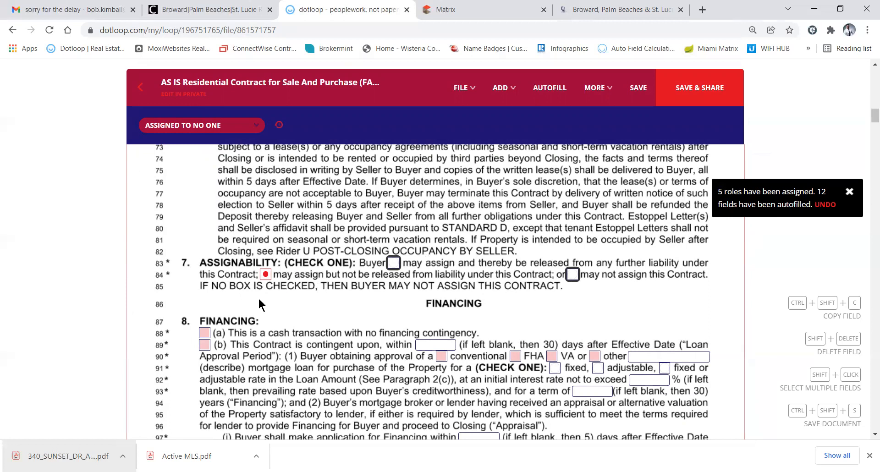
key("ctrl+p")
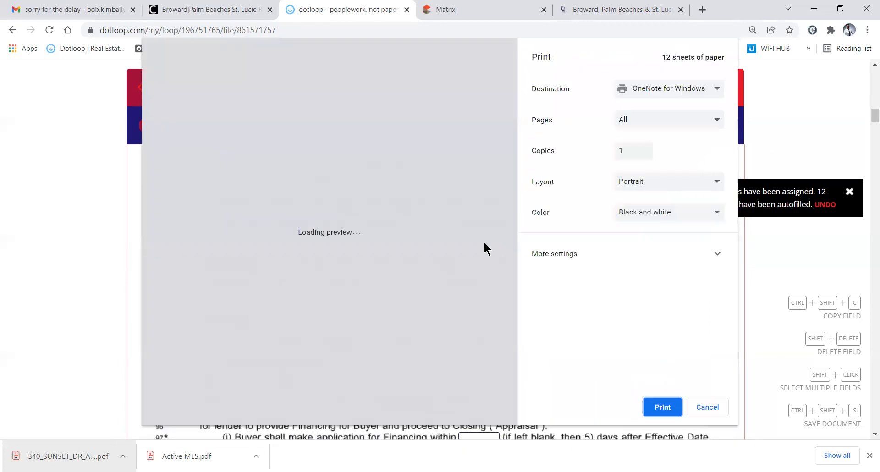
left_click(702, 407)
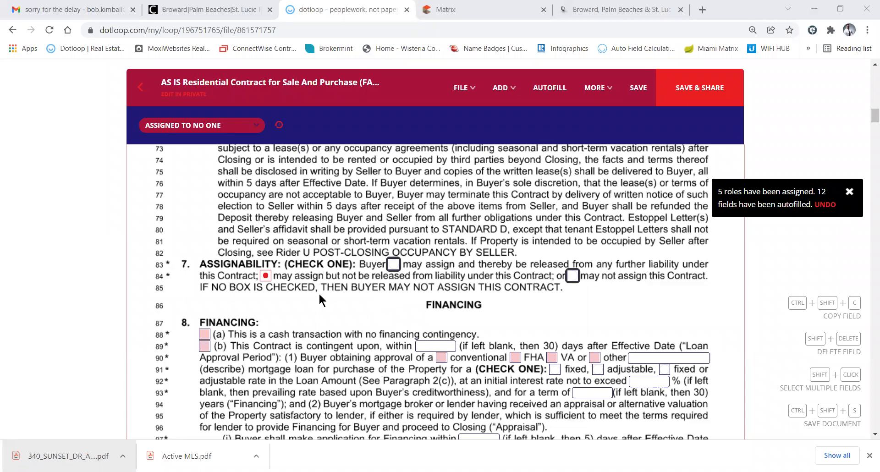
Check financing contingency option (b) and enter 30 days as the loan approval period
scroll(319, 300, "down", 2)
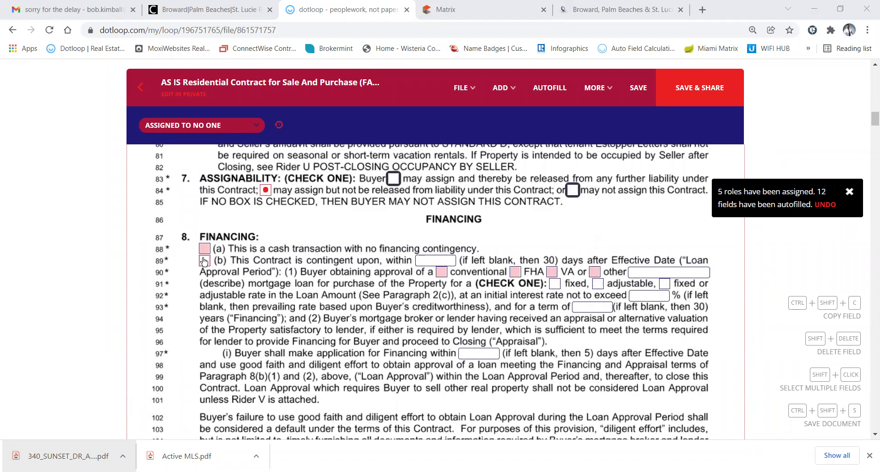
left_click(204, 261)
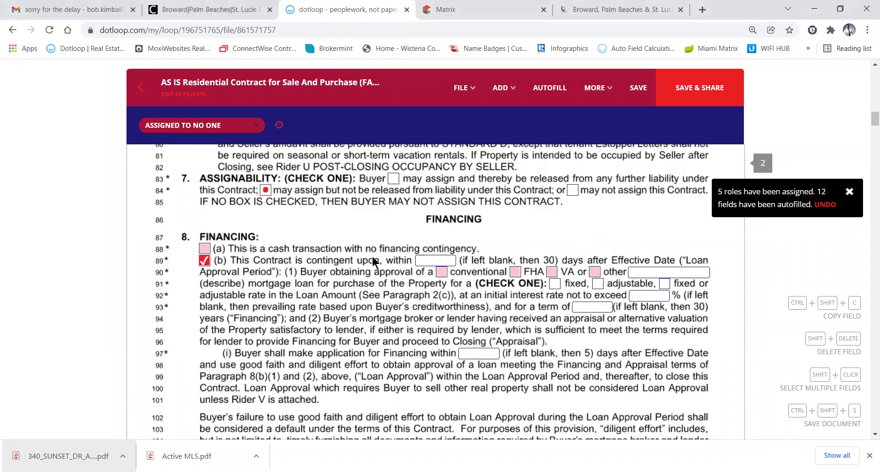
left_click(429, 260)
type("30")
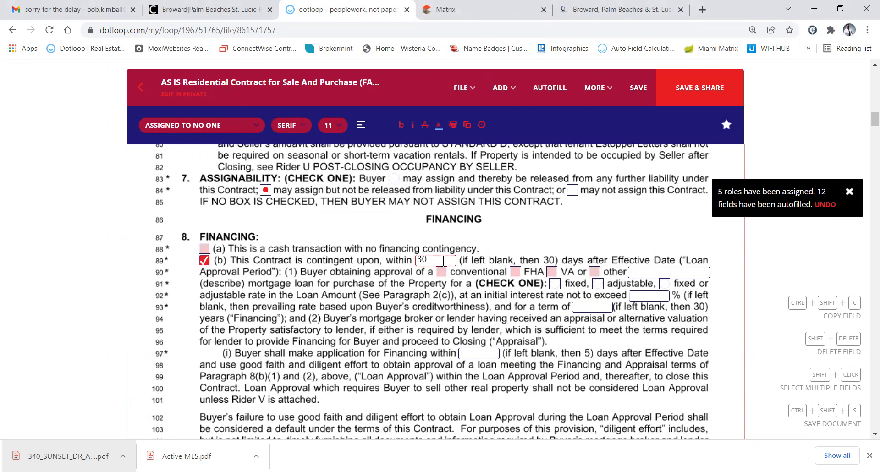
key("BackSpace")
key("BackSpace")
left_click(427, 259)
type("21")
key("BackSpace")
key("BackSpace")
type("30")
Tick the conventional and fixed-rate mortgage checkboxes on lines 90–91
left_click(441, 274)
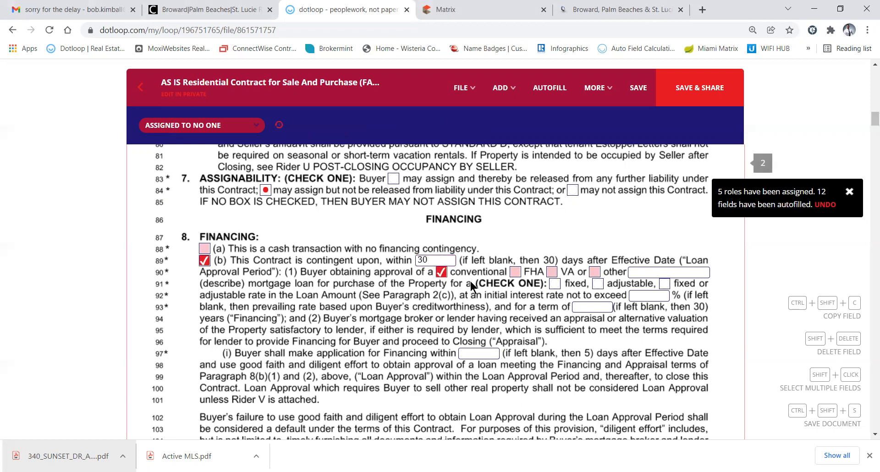
left_click(554, 285)
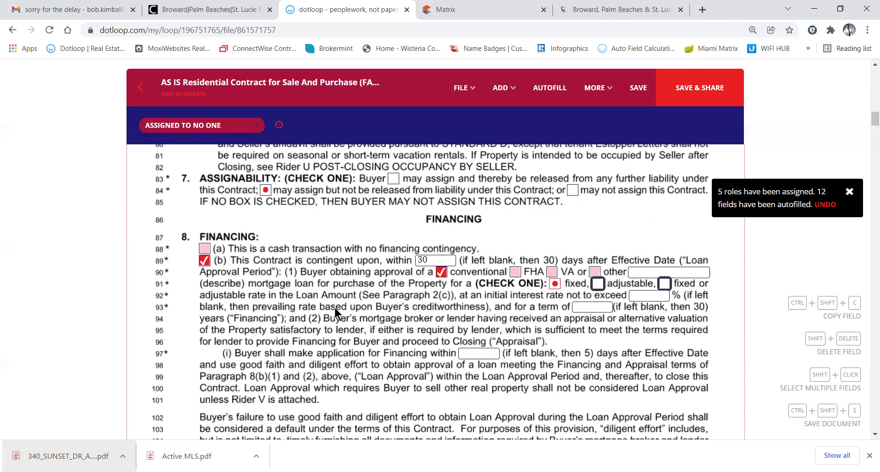
scroll(334, 307, "down", 1)
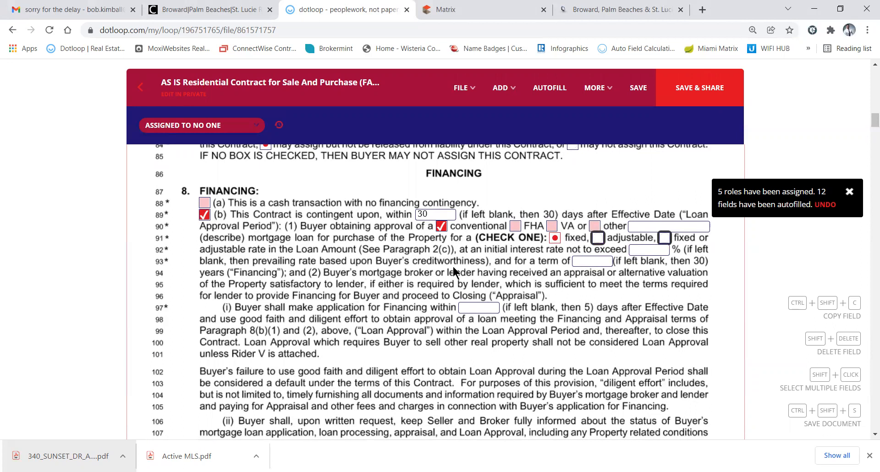
Enter a 30-year loan term and 0 days for the loan application on line 97
left_click(589, 260)
type("30")
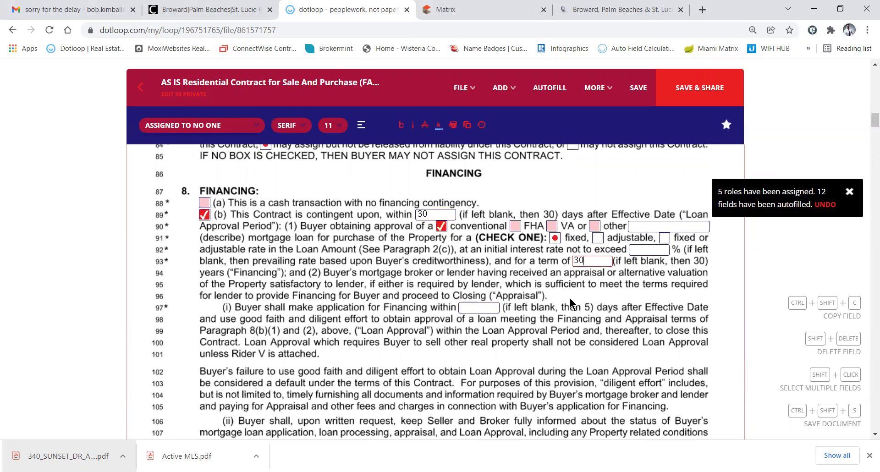
left_click(473, 308)
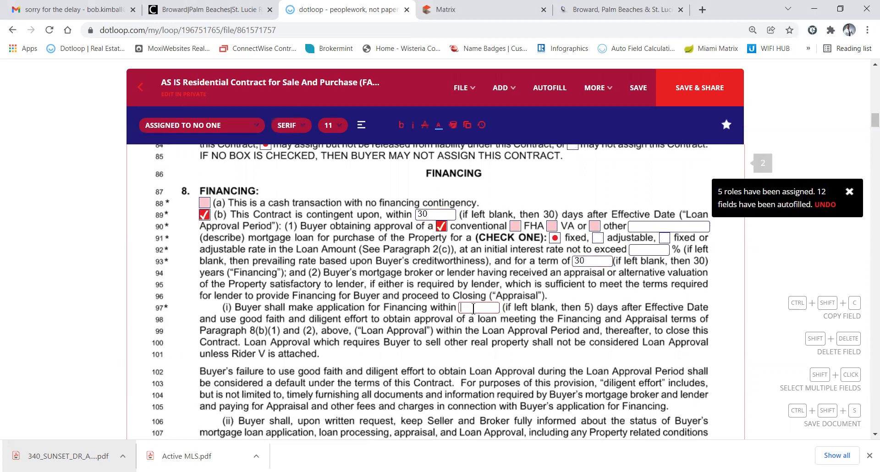
type("0")
Scroll through paragraph 9 to the title evidence Closing Agent options on page 4
scroll(362, 302, "down", 5)
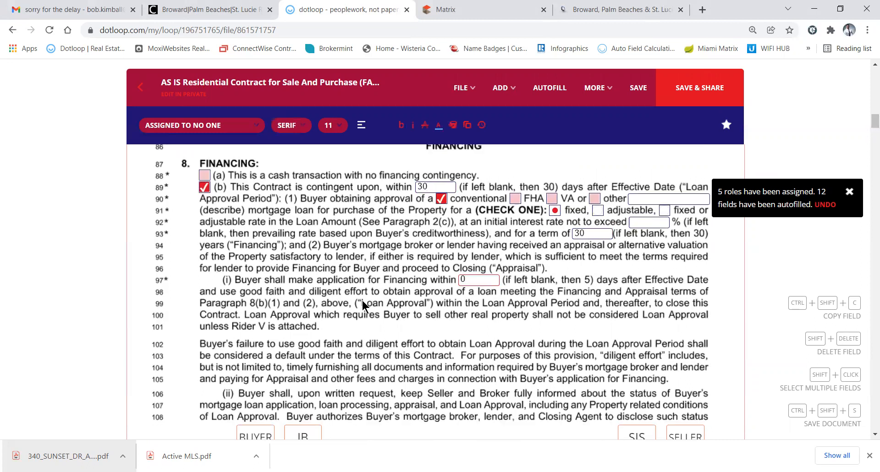
scroll(363, 301, "down", 8)
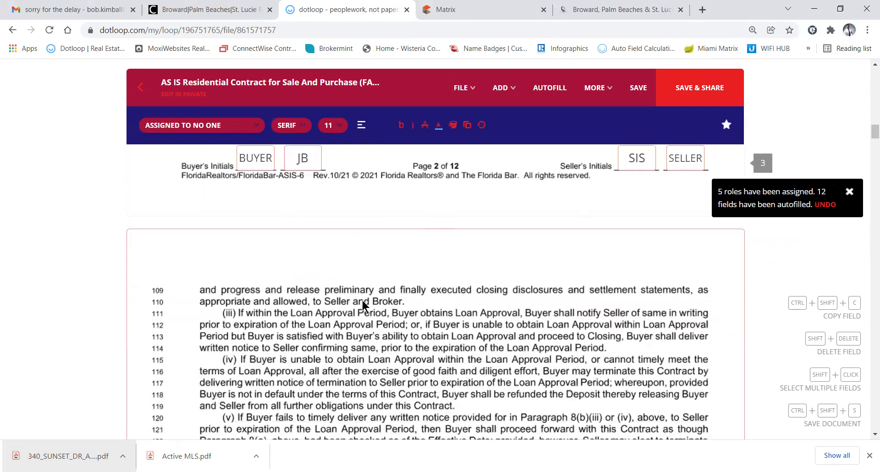
scroll(362, 302, "down", 2)
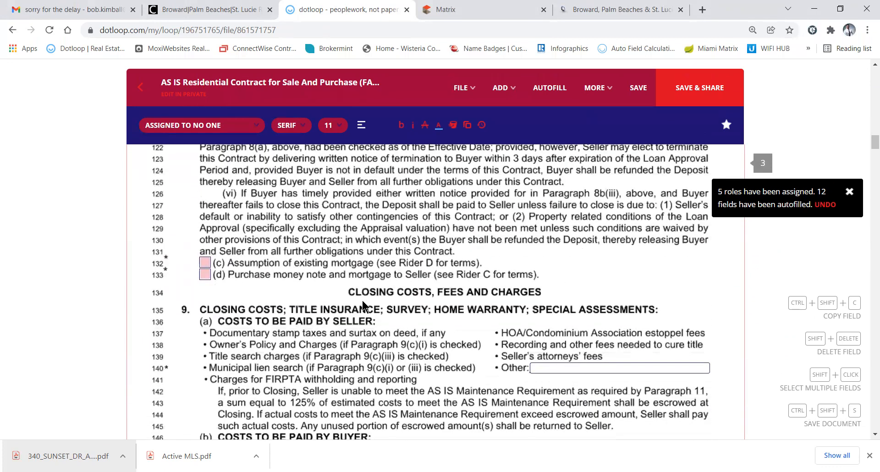
scroll(362, 301, "down", 3)
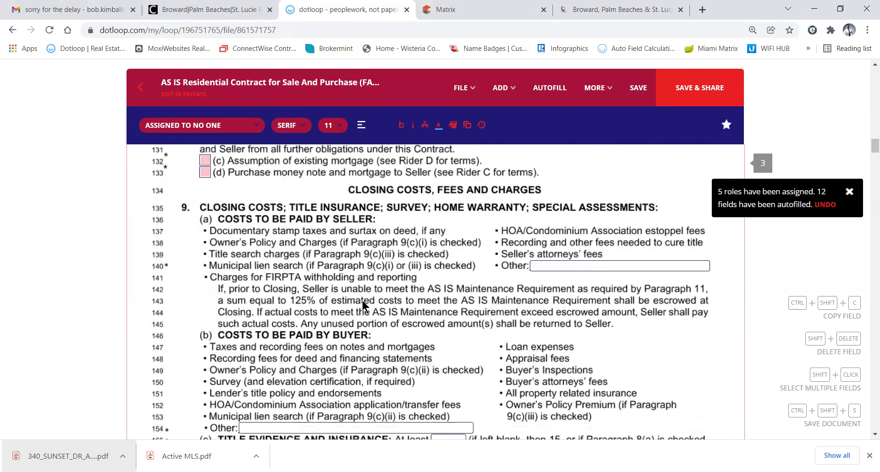
scroll(363, 301, "down", 1)
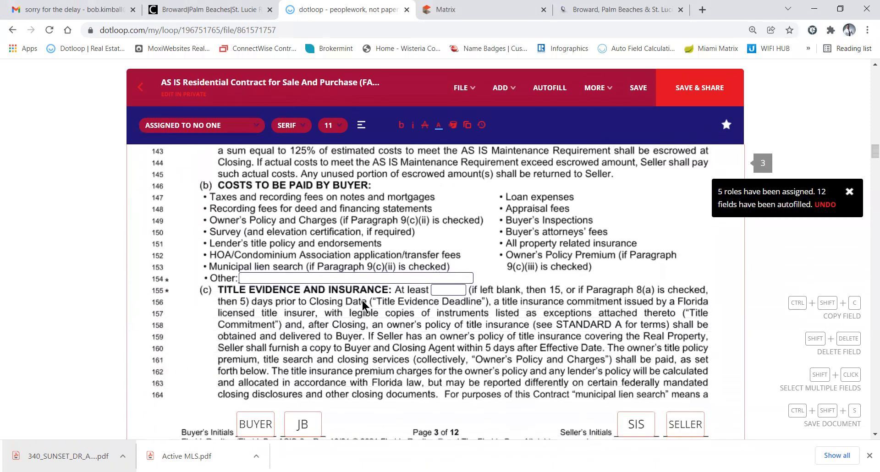
scroll(362, 301, "up", 4)
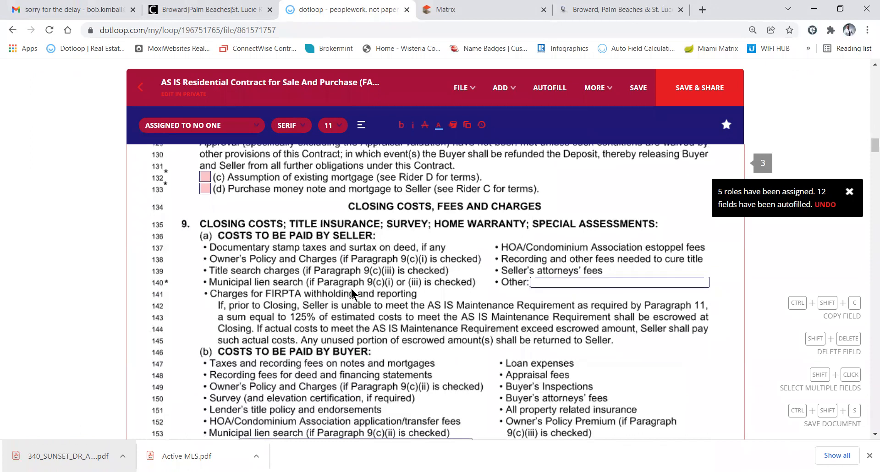
scroll(354, 284, "down", 3)
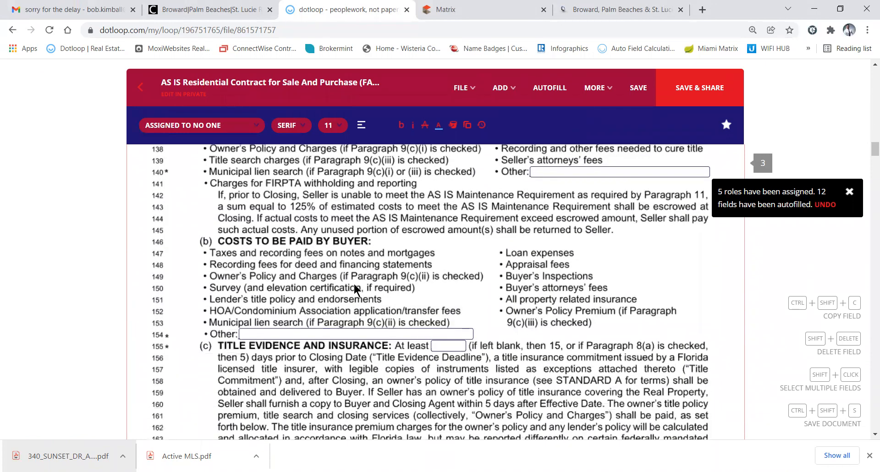
scroll(354, 284, "down", 1)
scroll(354, 284, "down", 2)
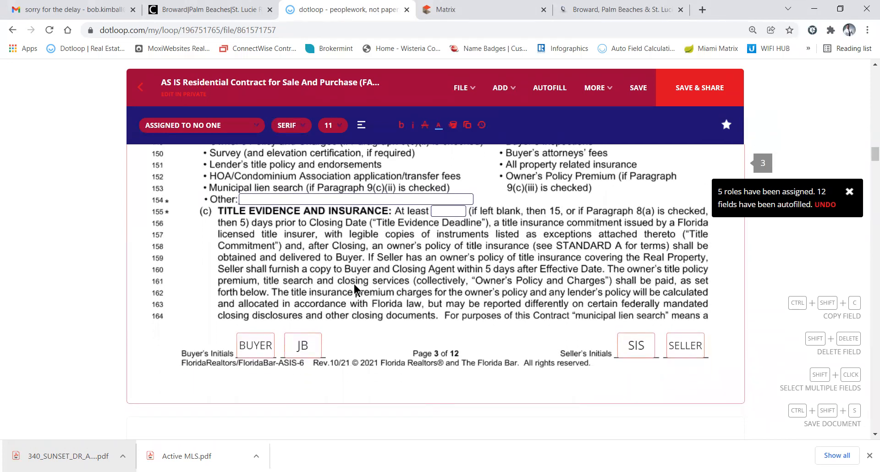
scroll(354, 284, "down", 3)
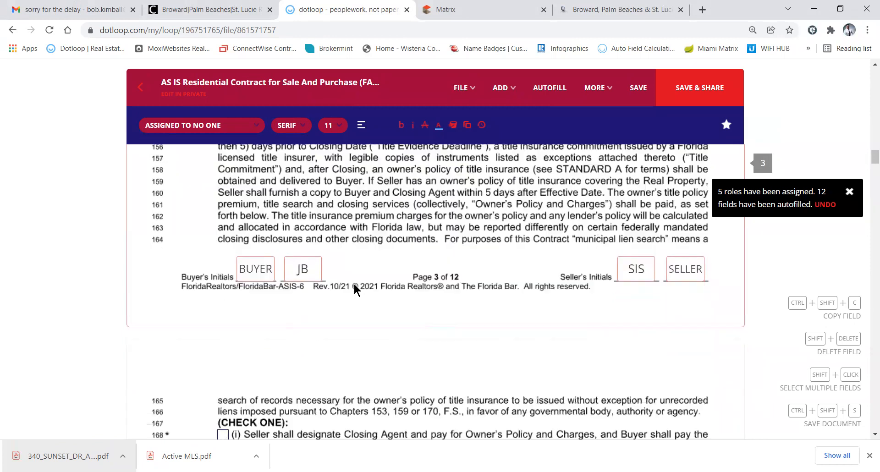
scroll(354, 282, "down", 3)
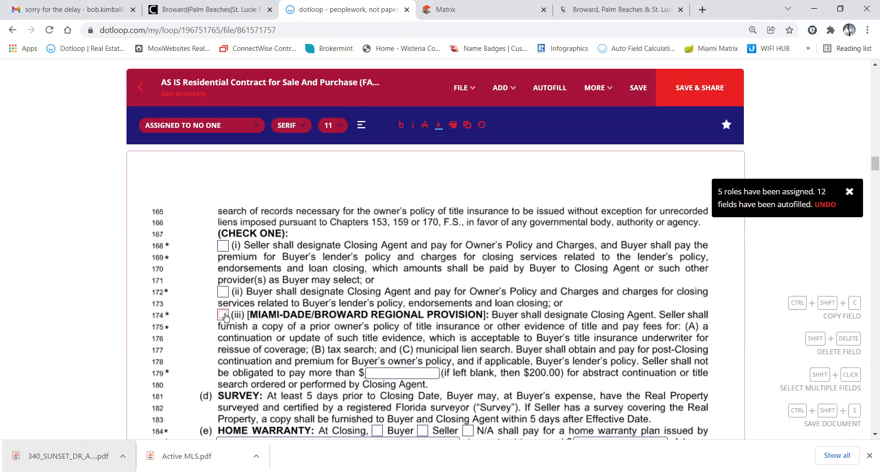
Tick the line 174 Miami-Dade/Broward provision, home warranty N/A, and special assessments option (b)
left_click(223, 316)
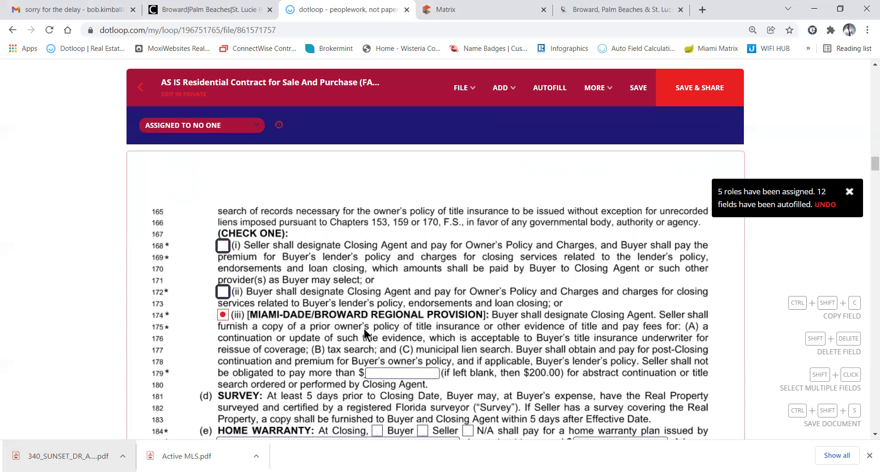
scroll(364, 329, "down", 3)
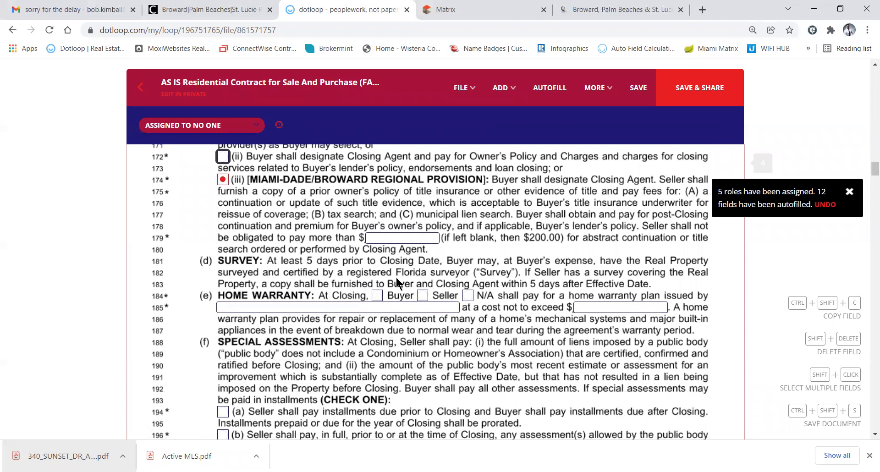
left_click(468, 297)
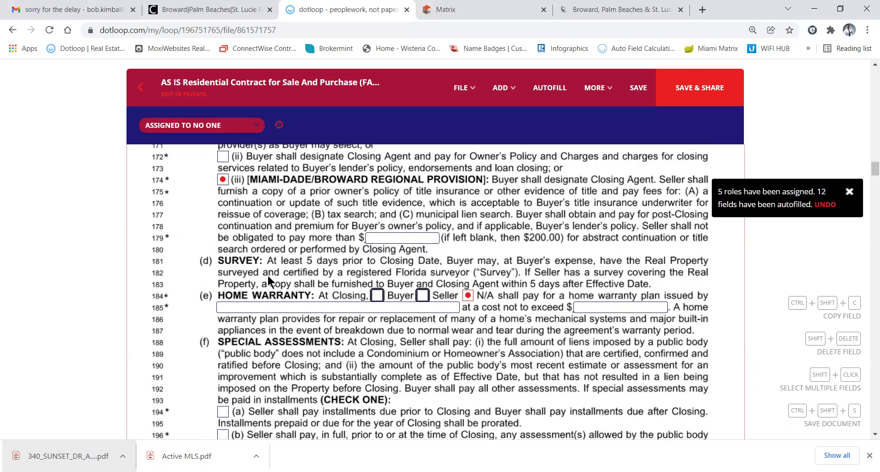
scroll(268, 277, "down", 3)
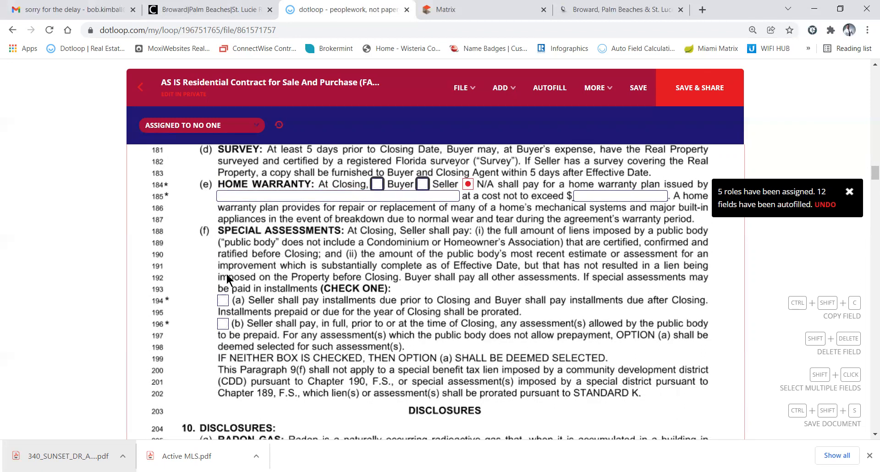
left_click(227, 323)
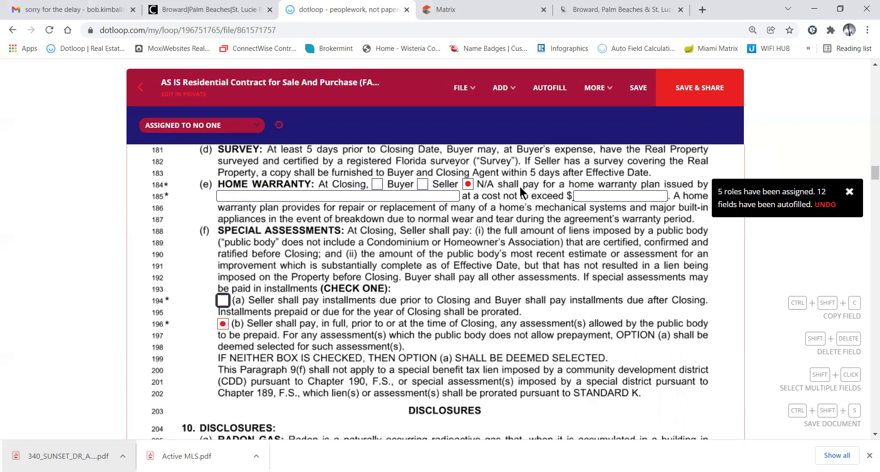
left_click(494, 244)
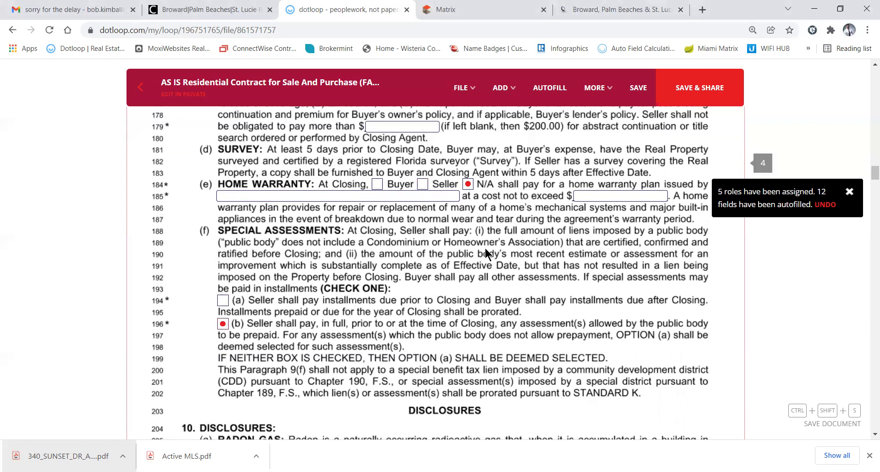
Enter 7 days as the buyer's inspection period in paragraph 12(a)
scroll(486, 253, "down", 3)
scroll(485, 249, "down", 4)
scroll(485, 249, "down", 6)
scroll(485, 248, "down", 7)
scroll(485, 249, "down", 1)
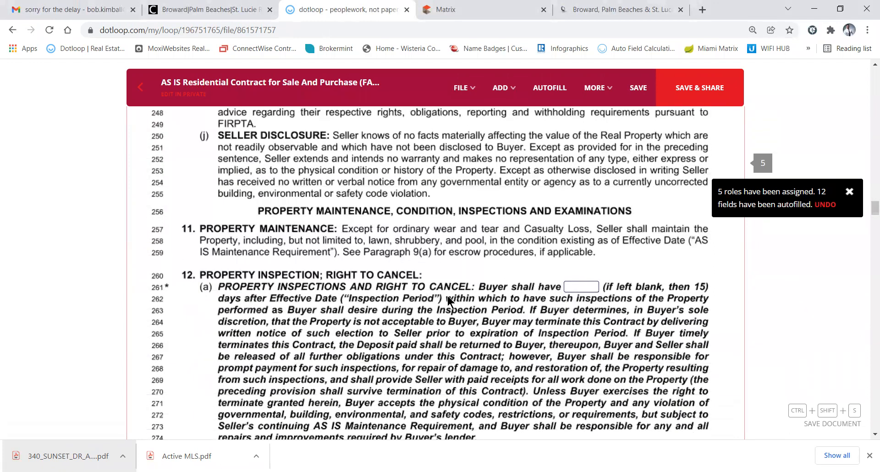
left_click(579, 287)
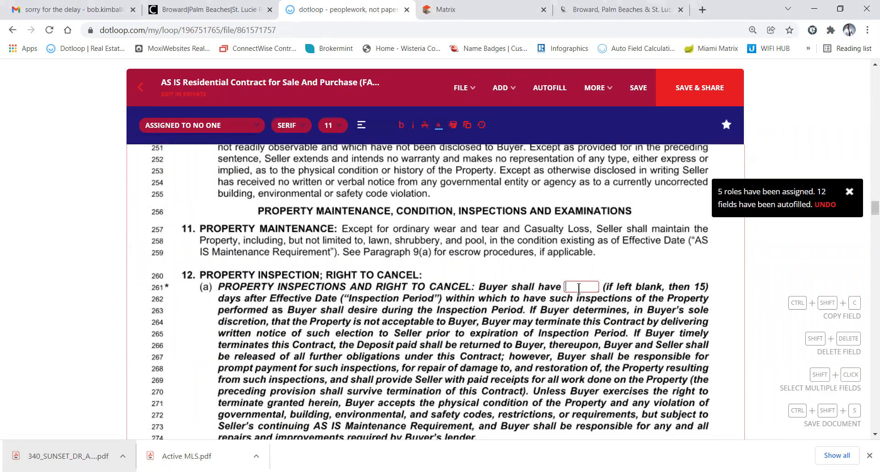
type("7")
scroll(548, 323, "down", 1)
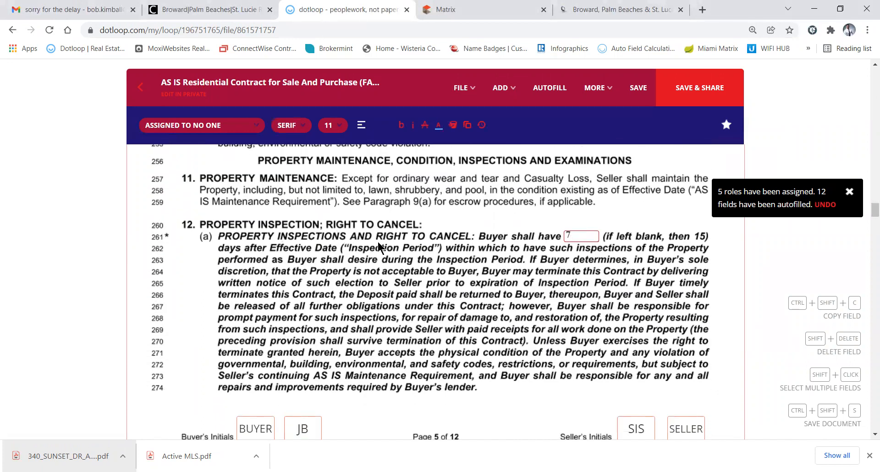
left_click(472, 263)
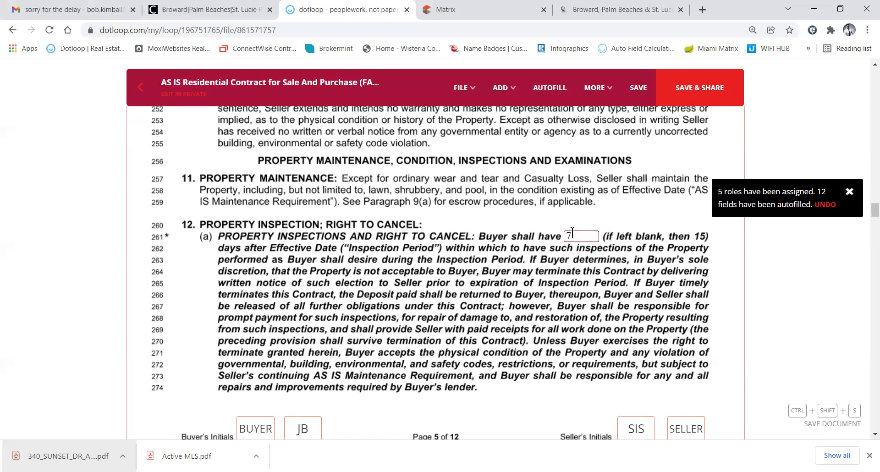
key("BackSpace")
type("7")
scroll(442, 281, "down", 5)
scroll(442, 279, "down", 3)
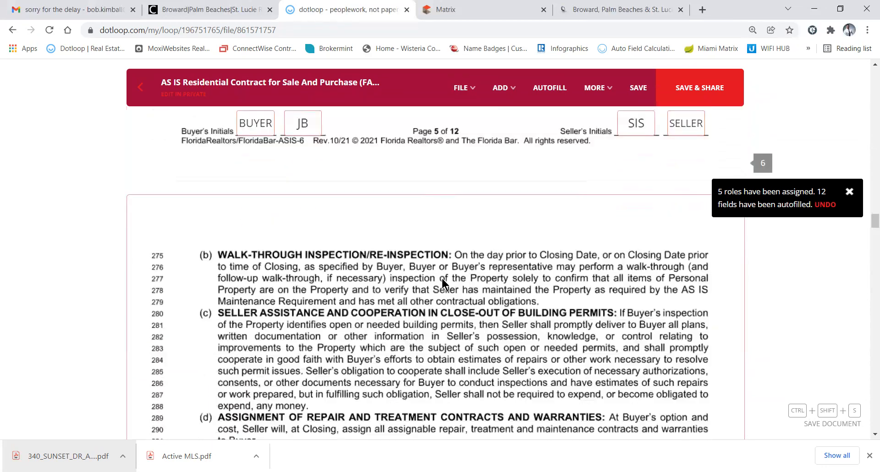
scroll(442, 281, "down", 4)
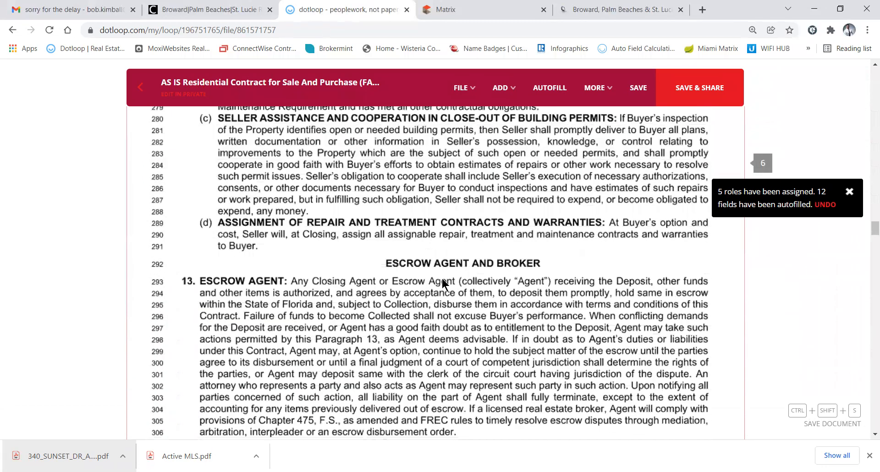
scroll(443, 281, "down", 4)
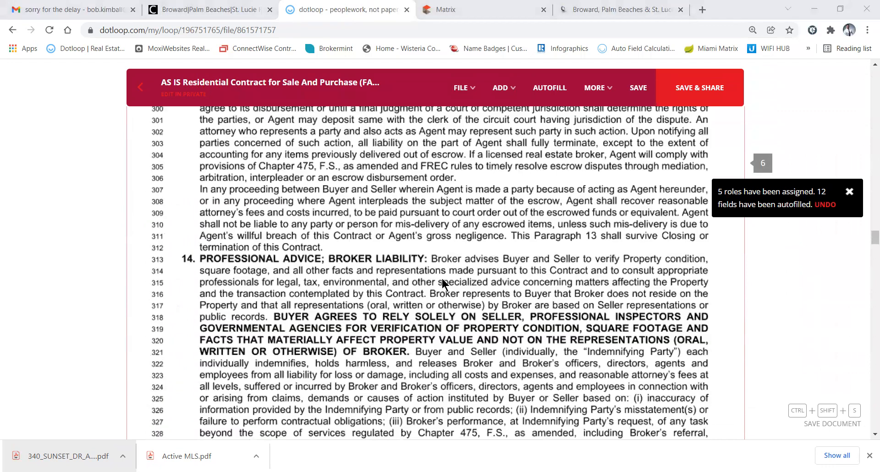
scroll(429, 284, "down", 10)
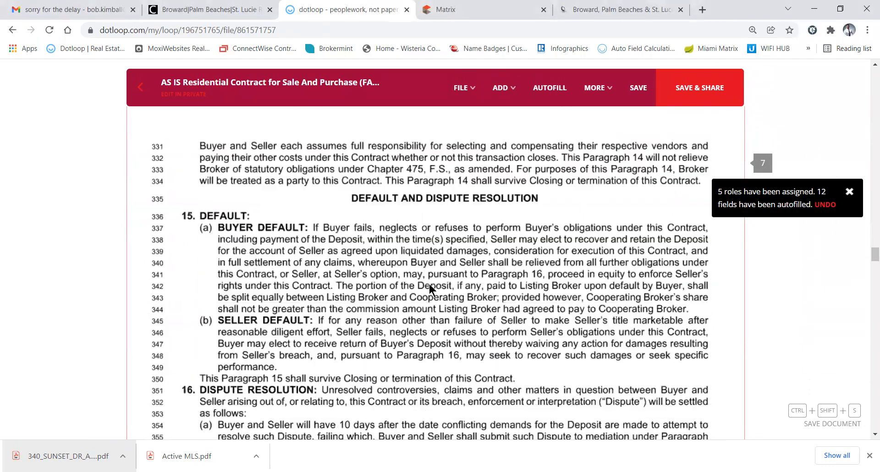
scroll(430, 284, "down", 3)
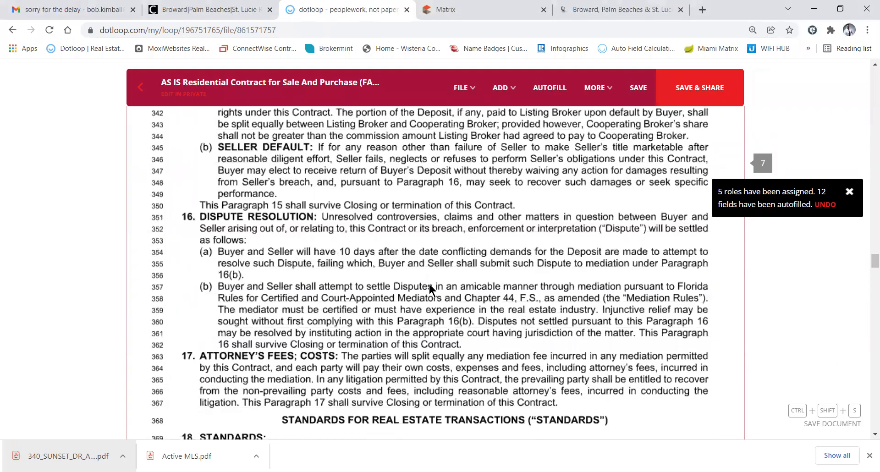
scroll(429, 286, "down", 20)
scroll(429, 285, "down", 20)
scroll(429, 284, "down", 20)
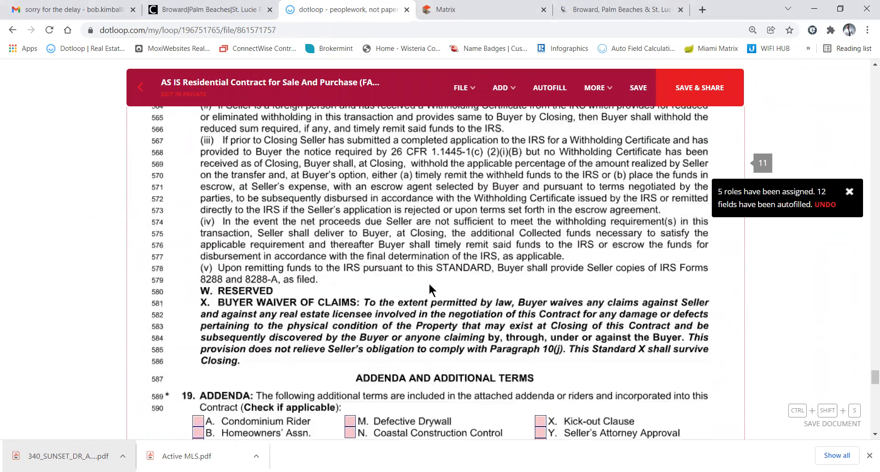
scroll(430, 285, "down", 4)
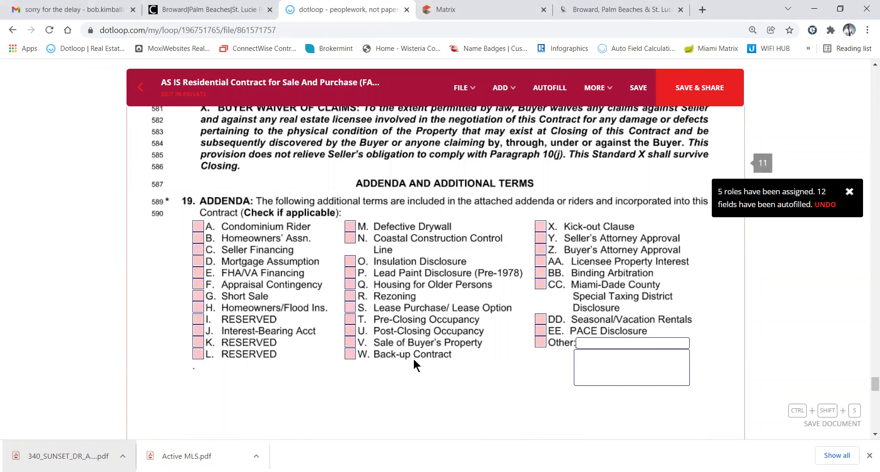
scroll(413, 364, "down", 2)
scroll(414, 364, "up", 2)
scroll(414, 359, "up", 1)
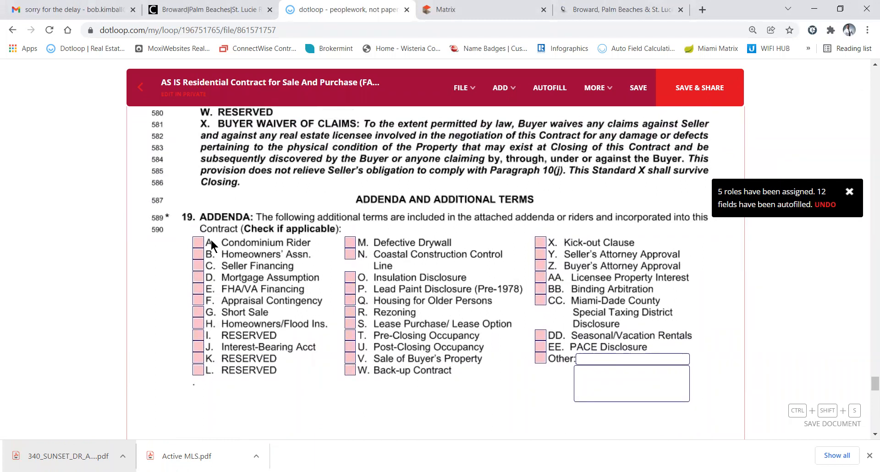
left_click(198, 243)
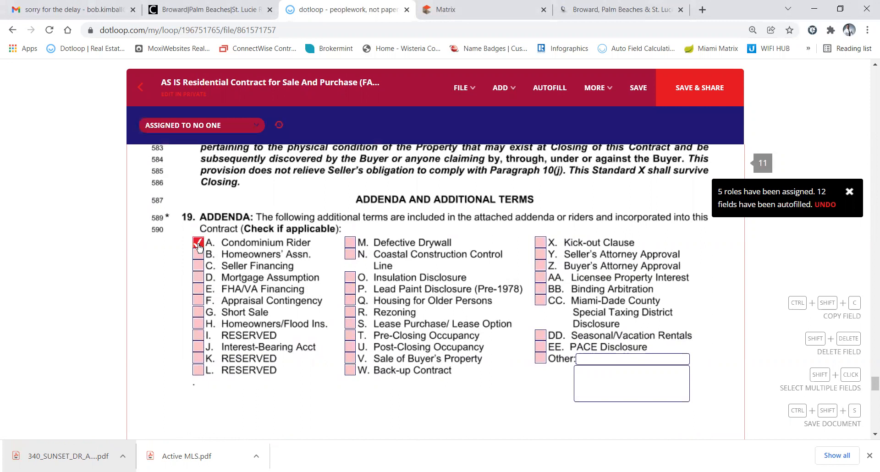
left_click(480, 13)
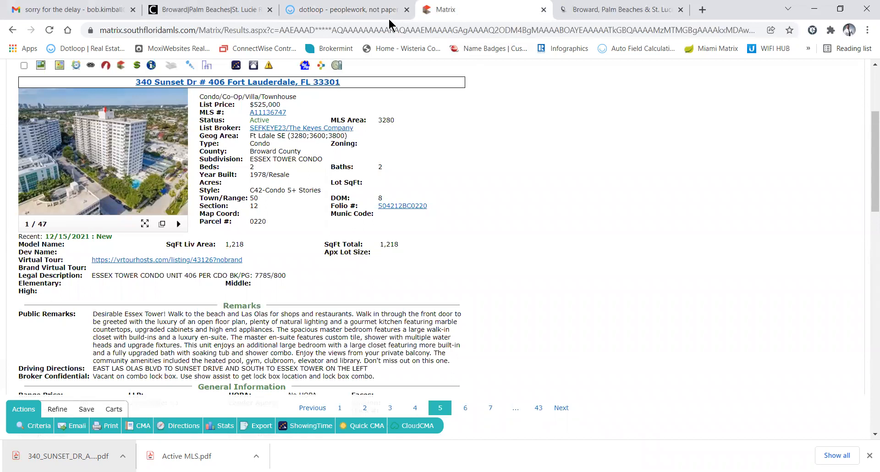
Switch from the Matrix listing back to the dotloop contract's paragraph 19 addenda list
left_click(334, 13)
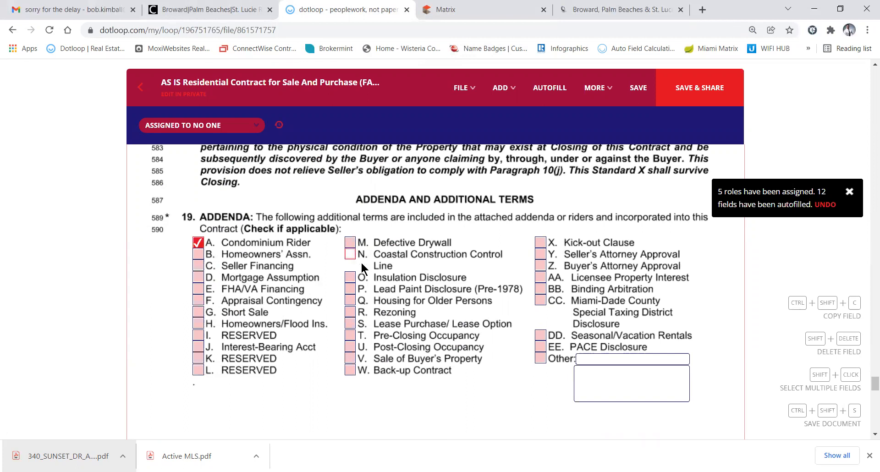
Tick addendum P, Lead Paint Disclosure (Pre-1978), and scroll down to paragraph 20 Additional Terms
left_click(350, 289)
scroll(406, 312, "down", 6)
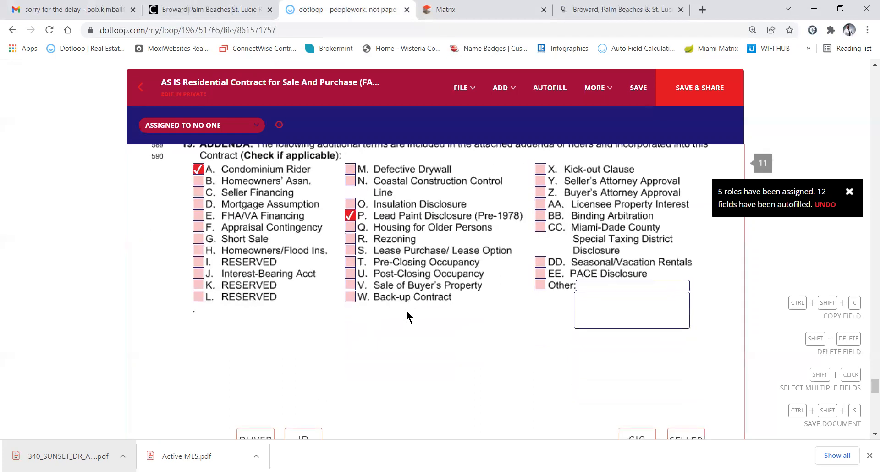
scroll(406, 311, "down", 3)
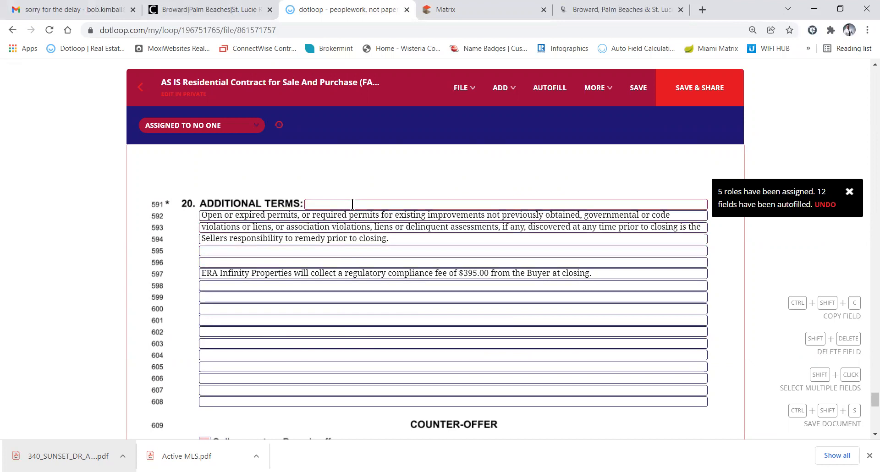
left_click(326, 233)
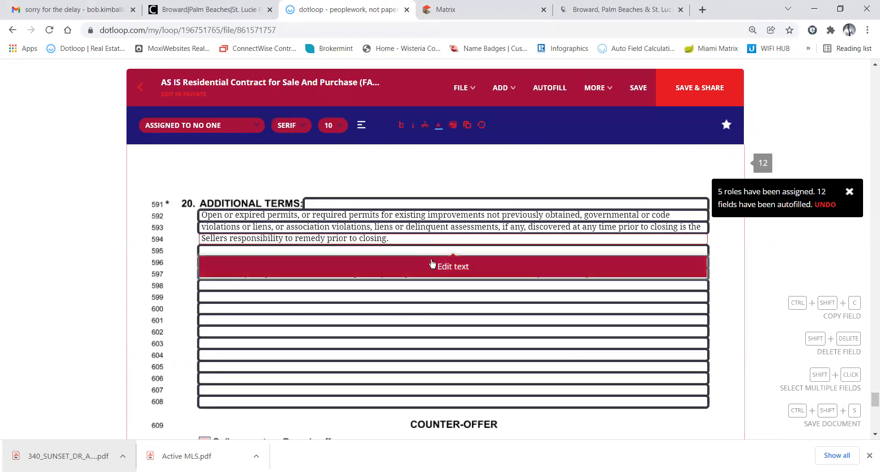
left_click(452, 267)
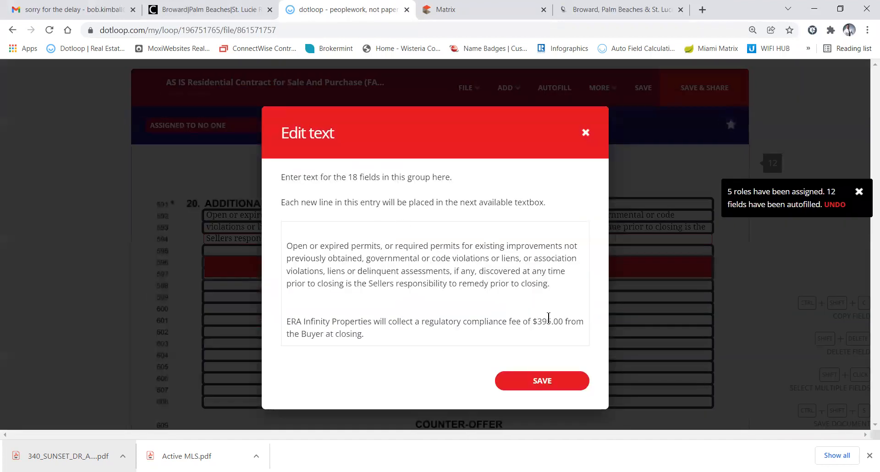
left_click(552, 283)
key("Return")
key("Return")
type("sl/f")
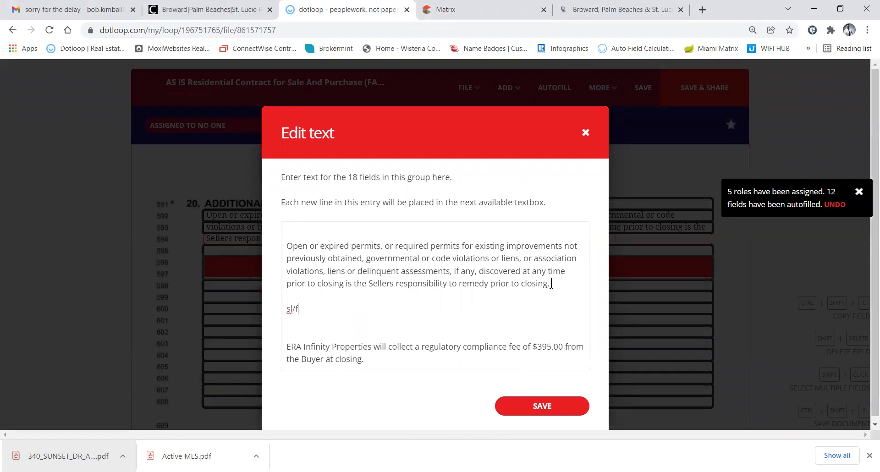
key("BackSpace")
key("BackSpace")
key("BackSpace")
key("BackSpace")
key("BackSpace")
key("BackSpace")
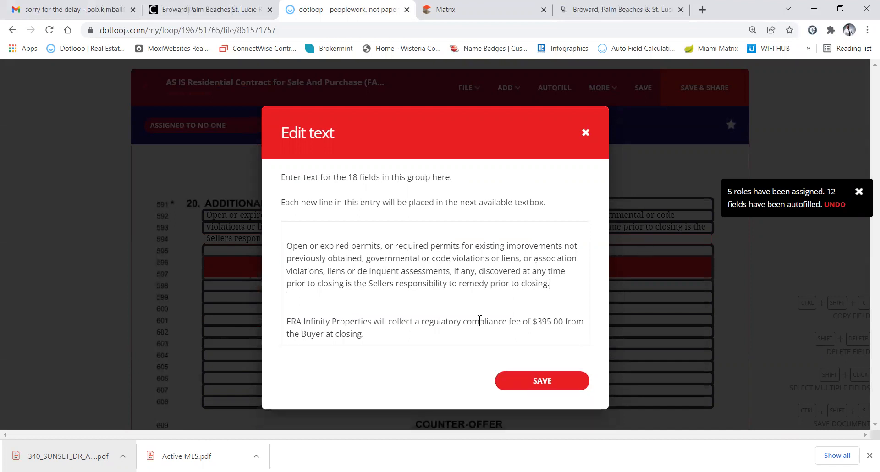
left_click(539, 381)
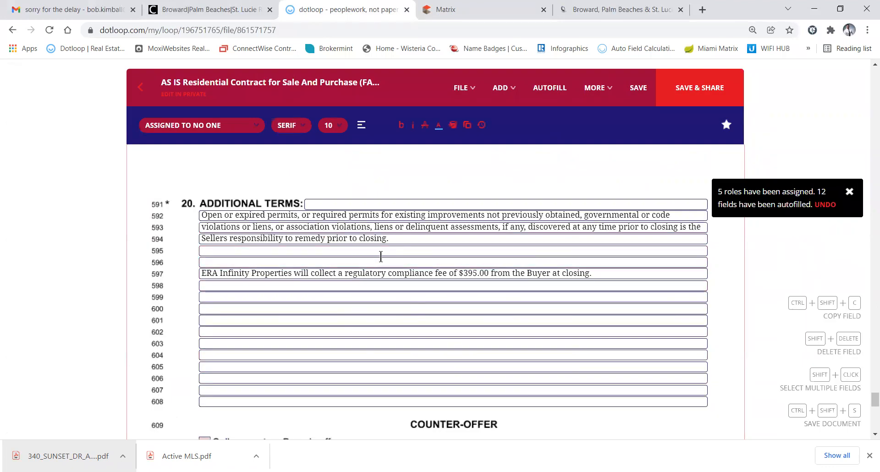
scroll(408, 312, "down", 5)
Enter ERA Infinity Properties as the Cooperating Broker
scroll(409, 313, "down", 6)
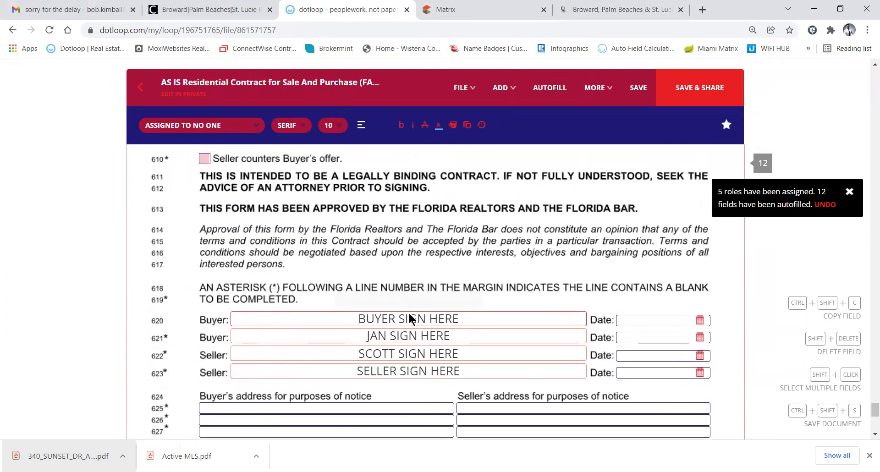
scroll(409, 316, "down", 2)
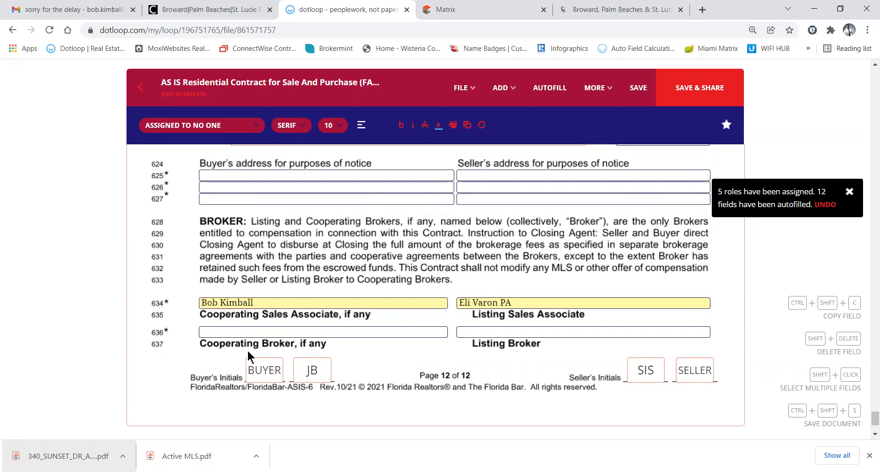
left_click(229, 333)
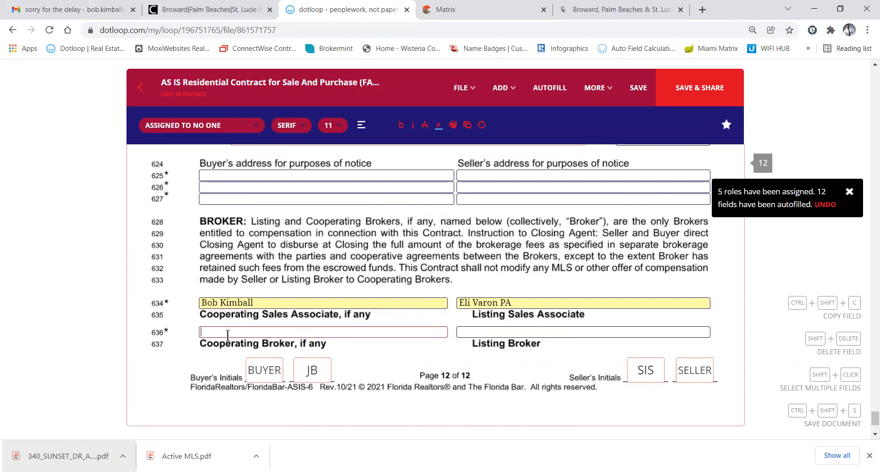
type("ERA Infinity")
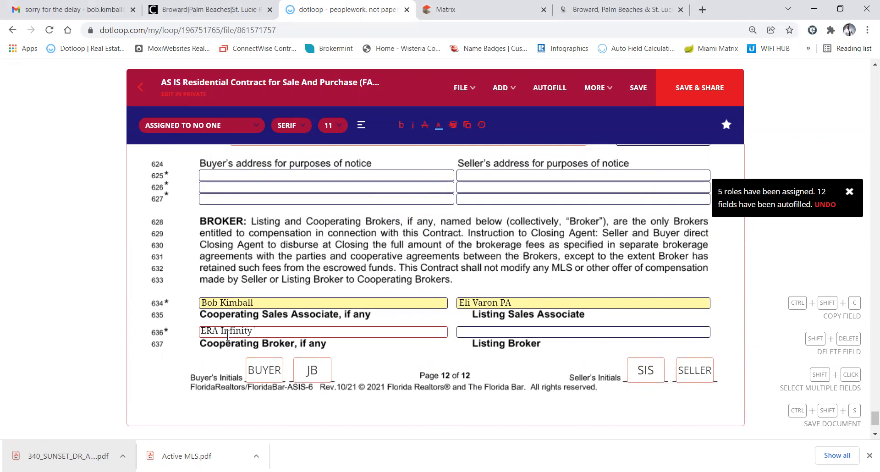
type(" Properties")
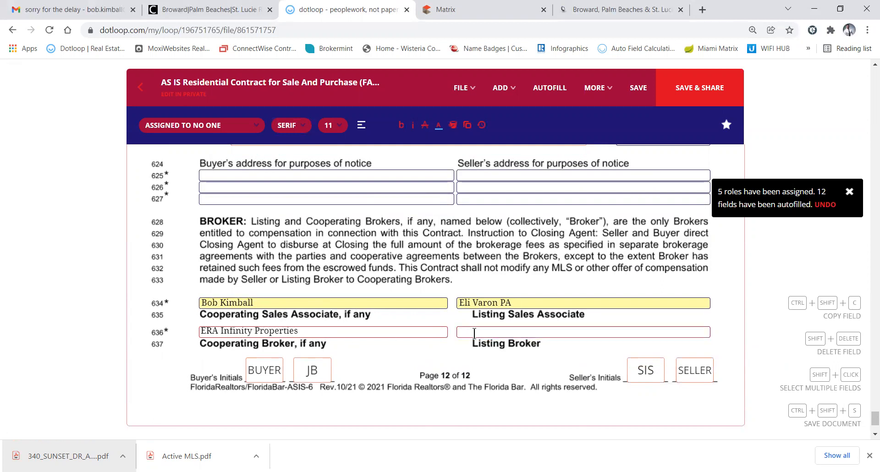
Copy The Keyes Company from the Matrix listing into the Listing Broker field and save
left_click(472, 333)
left_click(479, 11)
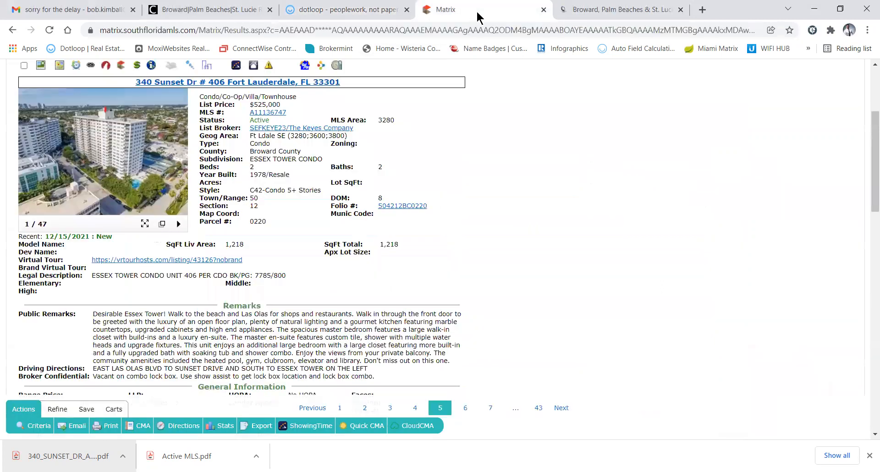
left_click_drag(355, 127, 289, 130)
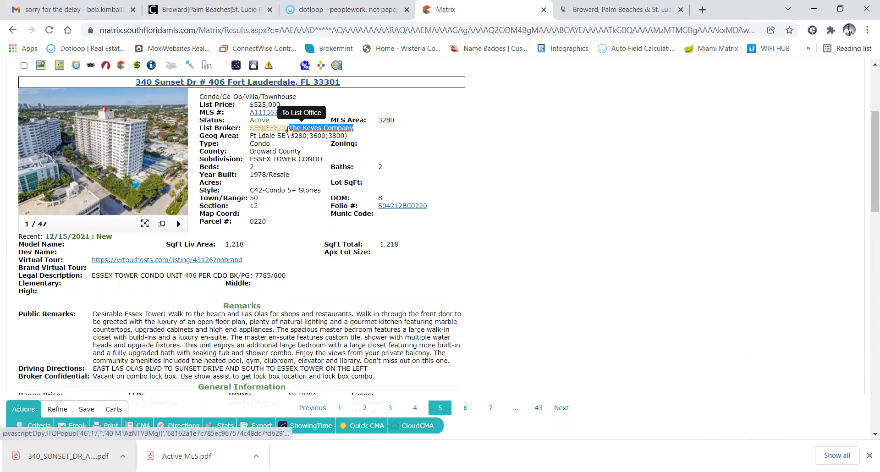
key("ctrl+c")
left_click(347, 9)
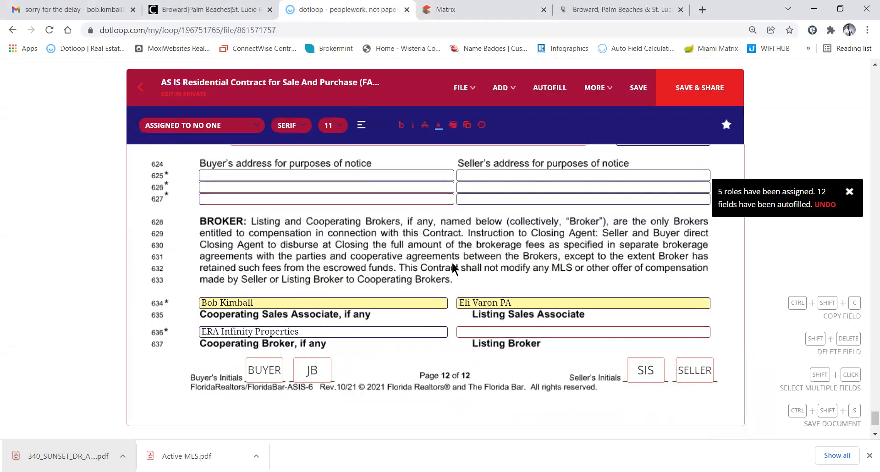
key("ctrl+v")
scroll(540, 336, "down", 3)
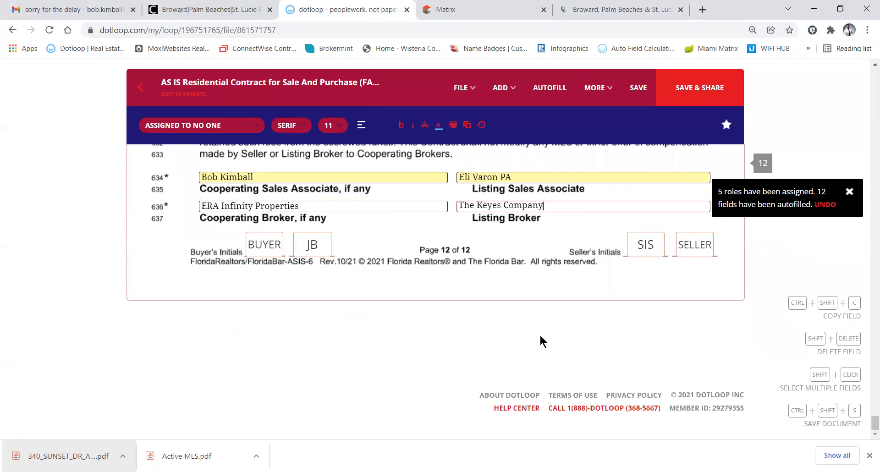
scroll(541, 337, "up", 20)
scroll(540, 335, "up", 20)
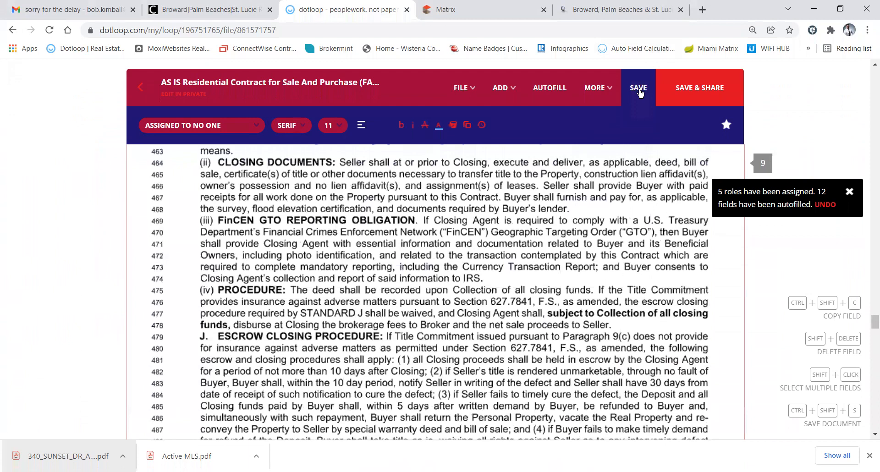
left_click(642, 89)
Save the contract, leave it, and decline sharing to return to the Sales Docs list
left_click(504, 90)
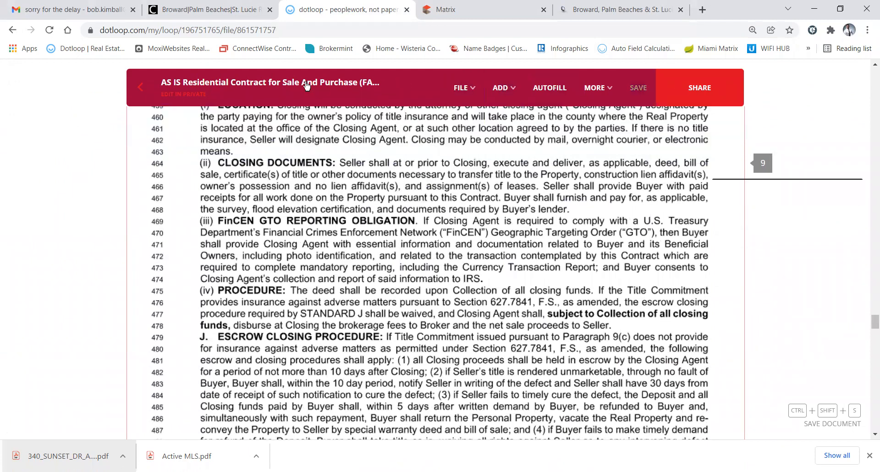
left_click(141, 90)
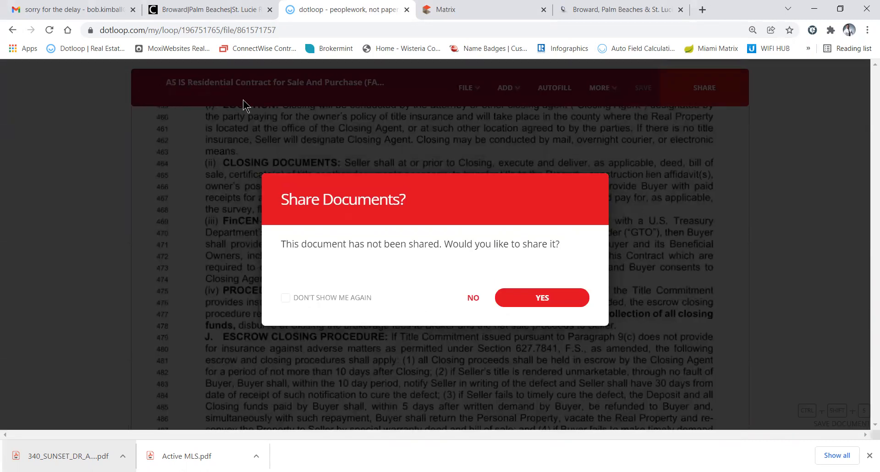
left_click(474, 298)
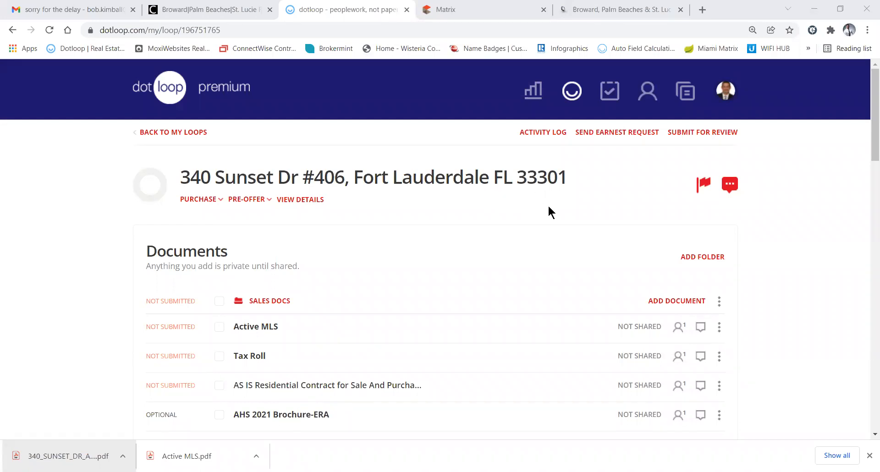
Archive the AHS 2021 Brochure-ERA document from its options menu
scroll(553, 205, "down", 2)
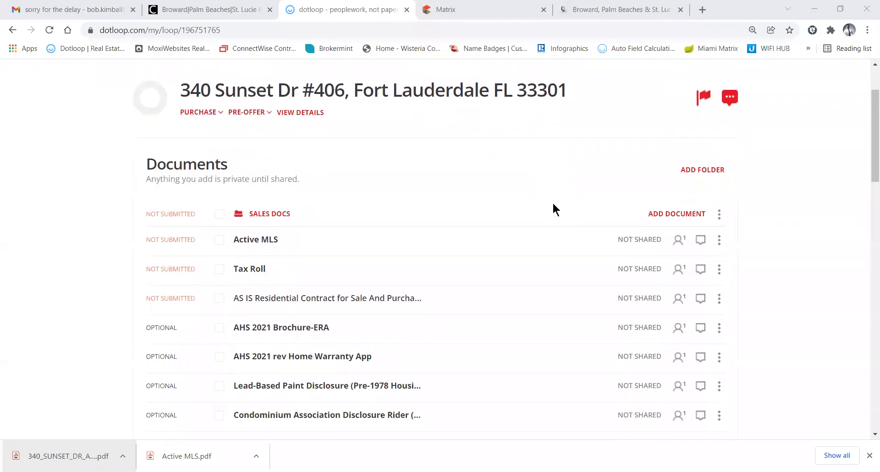
scroll(554, 208, "down", 2)
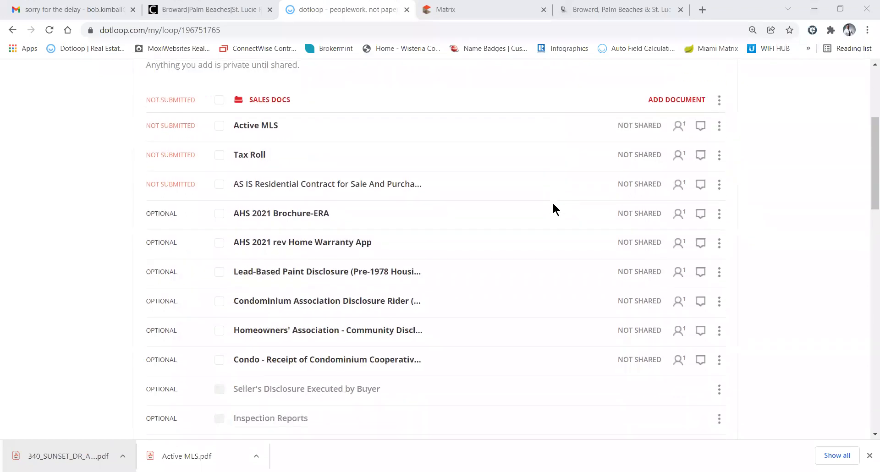
left_click_drag(449, 233, 312, 213)
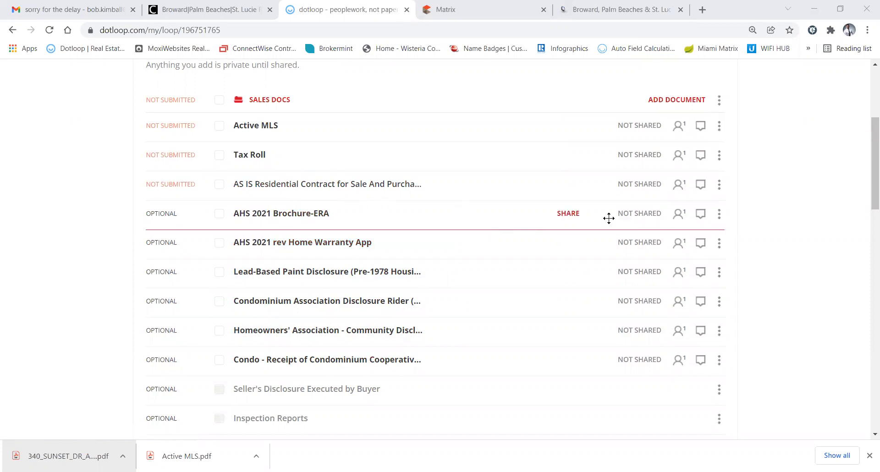
left_click(719, 216)
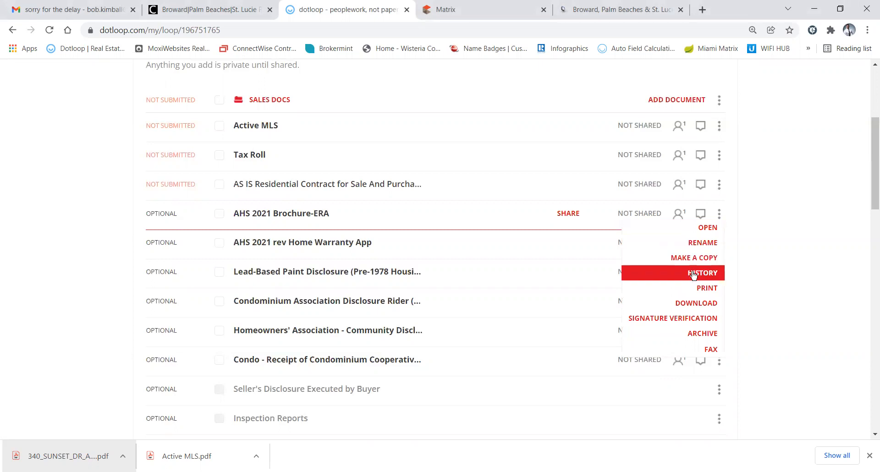
left_click(702, 335)
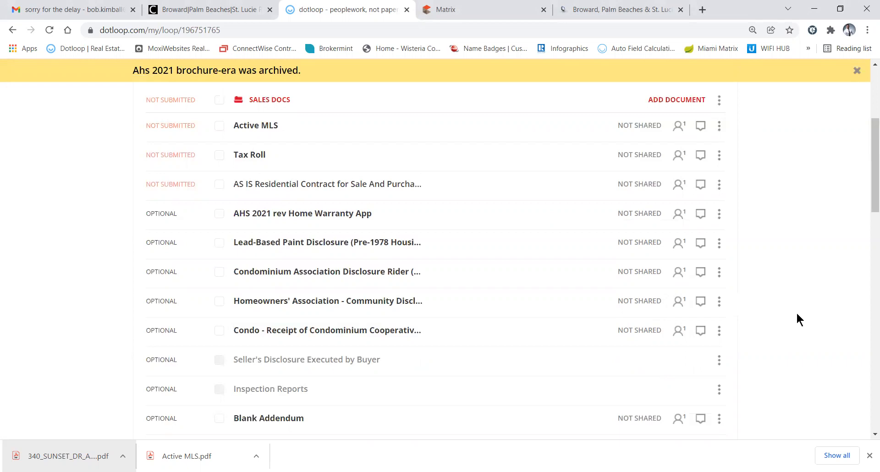
Show archived documents and confirm the AHS 2021 Brochure-ERA is listed among them
scroll(742, 259, "up", 2)
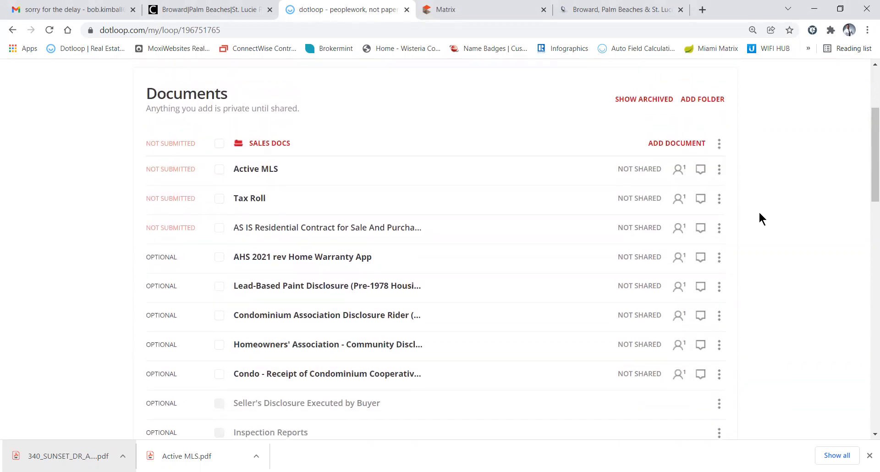
left_click(635, 100)
scroll(537, 138, "down", 2)
scroll(538, 135, "down", 3)
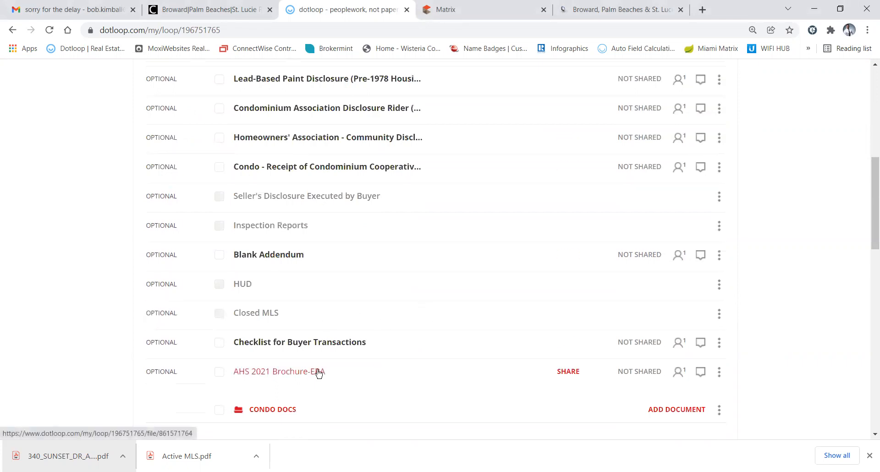
left_click(719, 372)
scroll(719, 372, "down", 1)
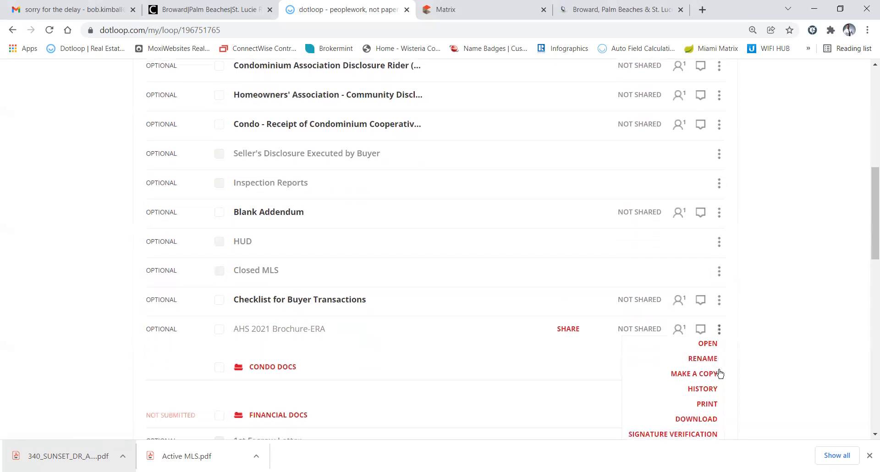
scroll(744, 389, "down", 1)
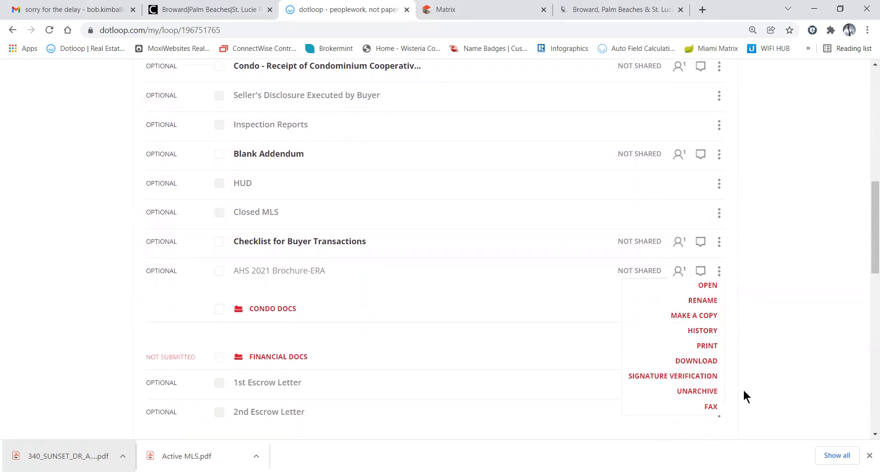
left_click(802, 403)
scroll(805, 408, "up", 3)
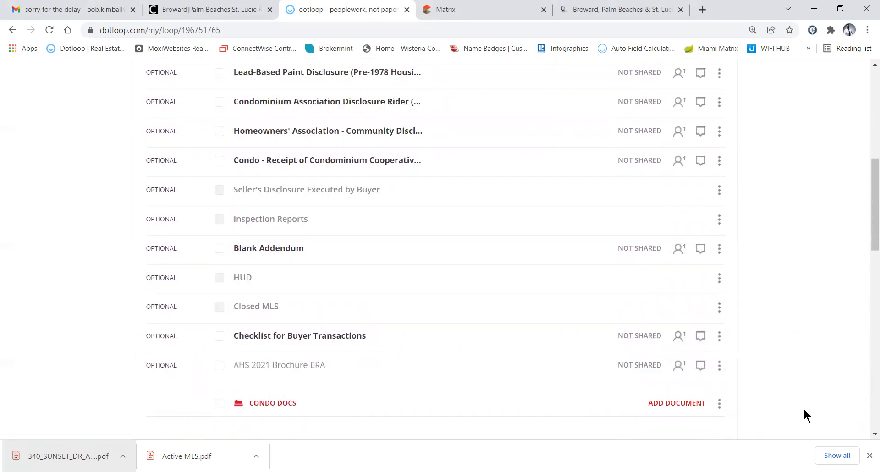
scroll(804, 408, "up", 2)
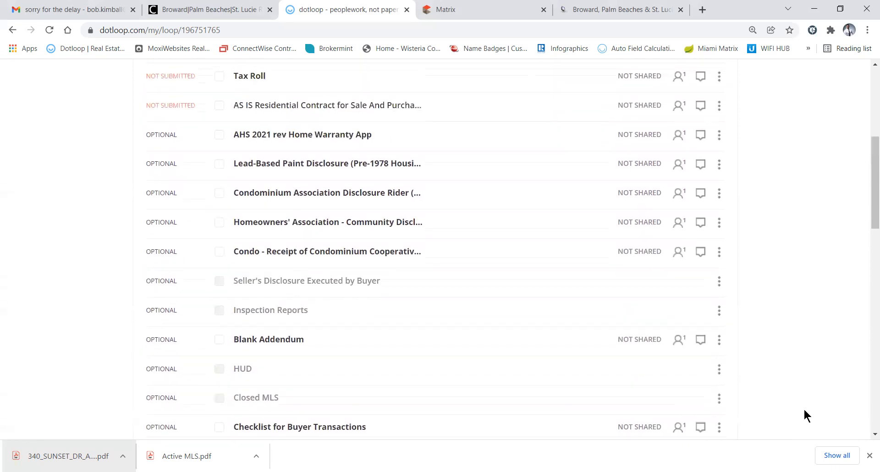
Open the Lead-Based Paint Disclosure and autofill it, assigning 5 roles and filling 4 fields
left_click(302, 219)
scroll(493, 253, "down", 10)
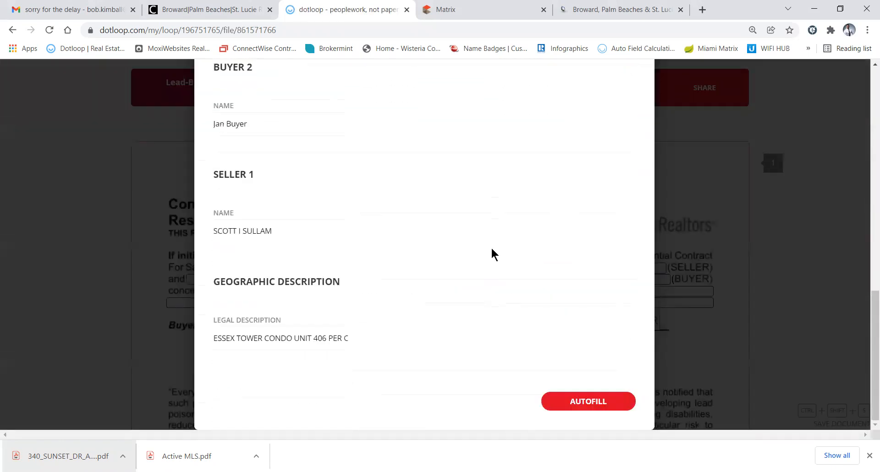
left_click(590, 401)
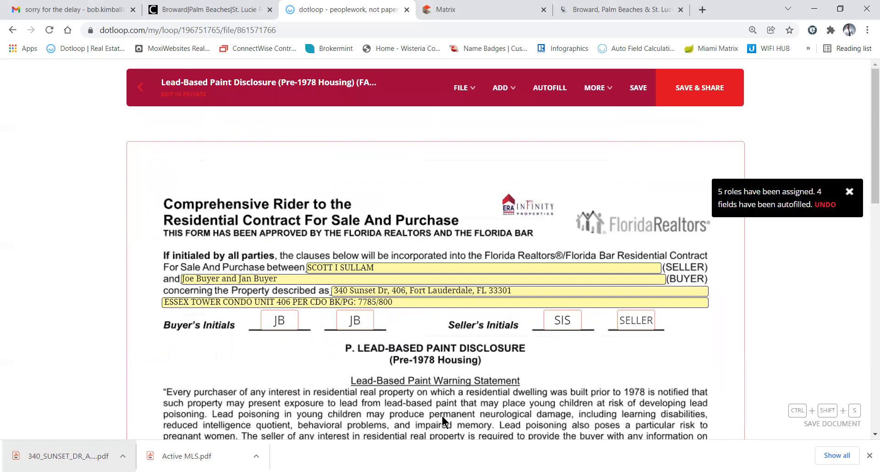
scroll(393, 315, "down", 1)
scroll(394, 318, "down", 9)
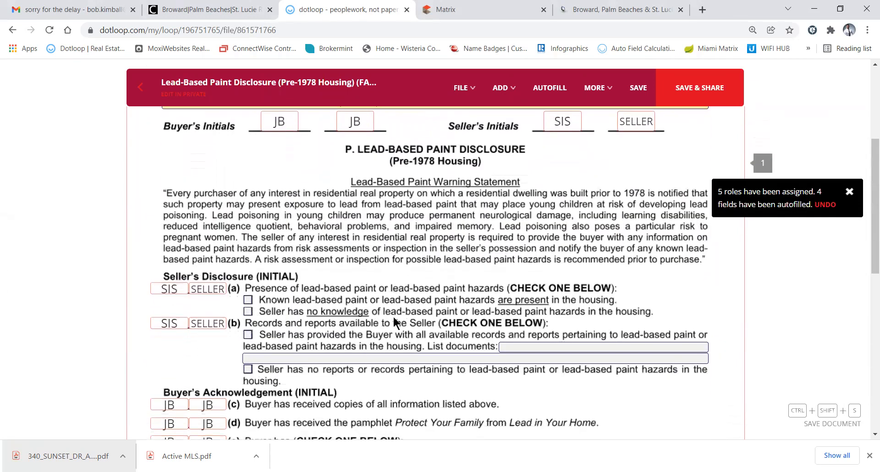
scroll(393, 315, "up", 1)
scroll(393, 317, "up", 3)
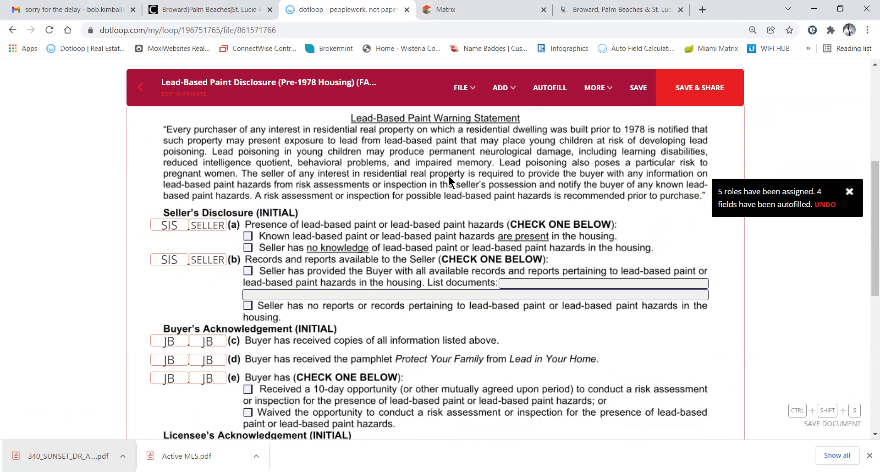
scroll(448, 179, "down", 1)
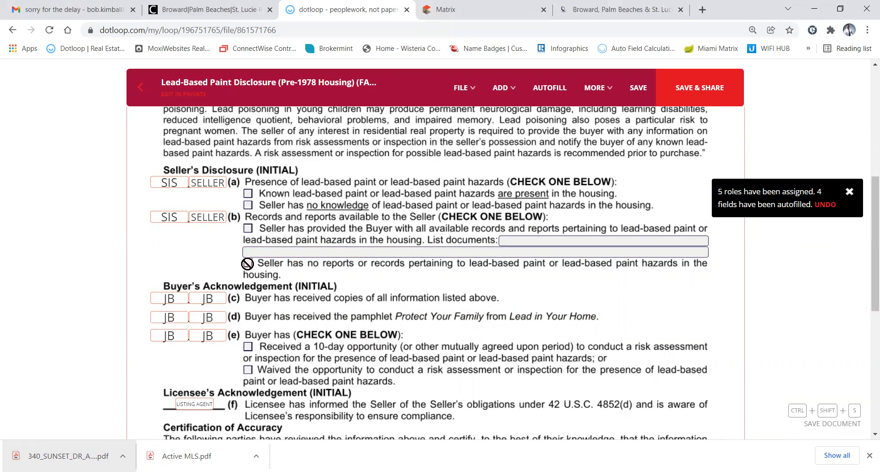
scroll(247, 264, "down", 2)
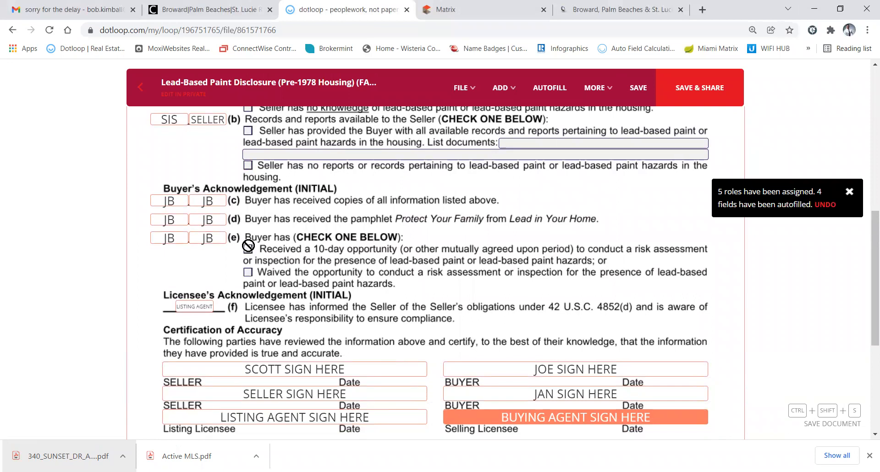
Assign the item (e) inspection checkbox to Anyone and mark that the buyer waived the inspection
left_click(248, 273)
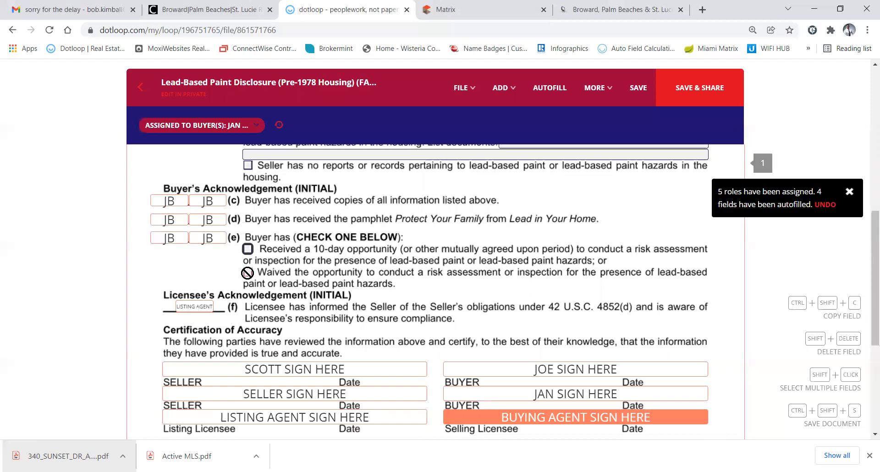
left_click(187, 129)
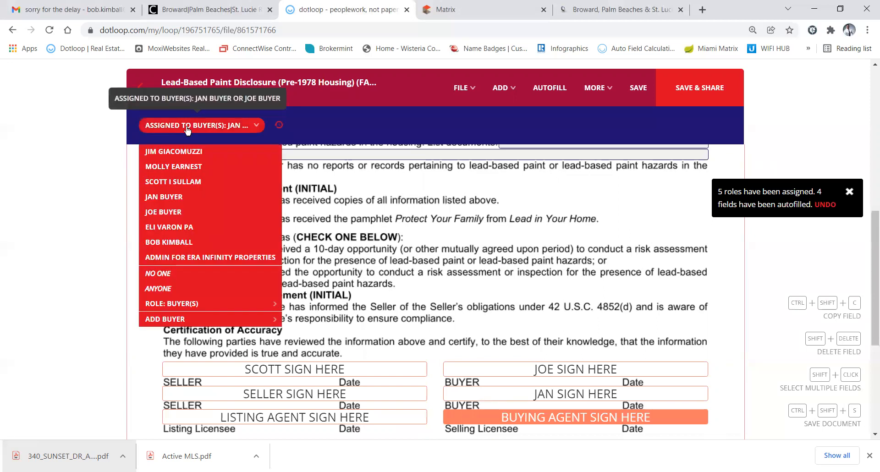
left_click(162, 294)
left_click(248, 273)
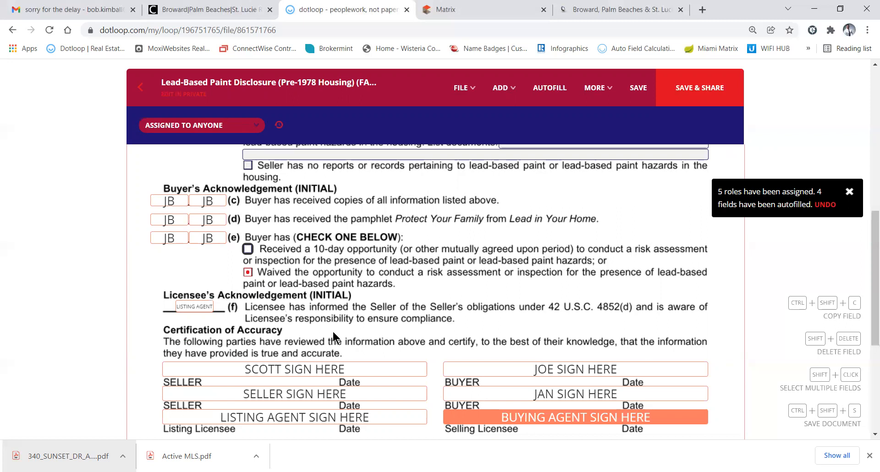
scroll(333, 331, "down", 2)
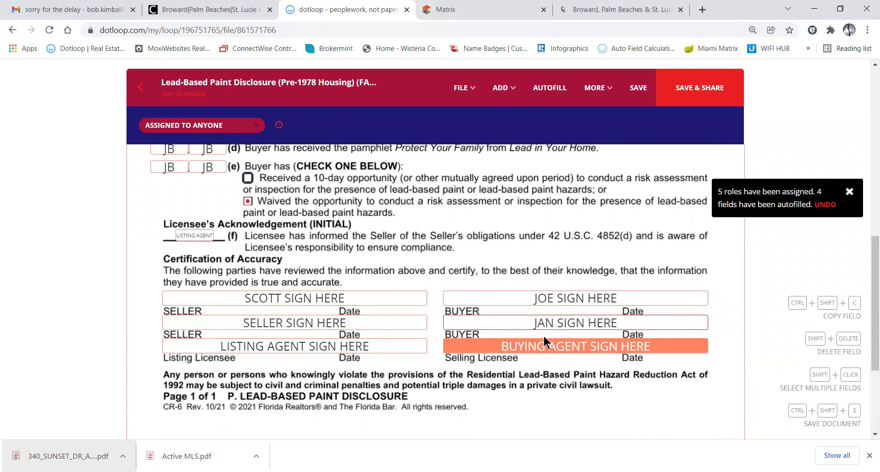
Adopt a signature with the agent's full name and initials and sign the selling licensee line
mouse_move(568, 351)
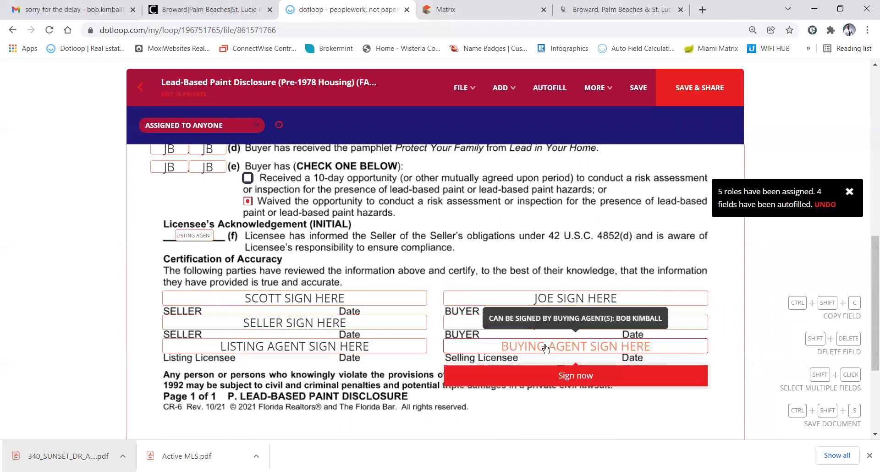
left_click(569, 376)
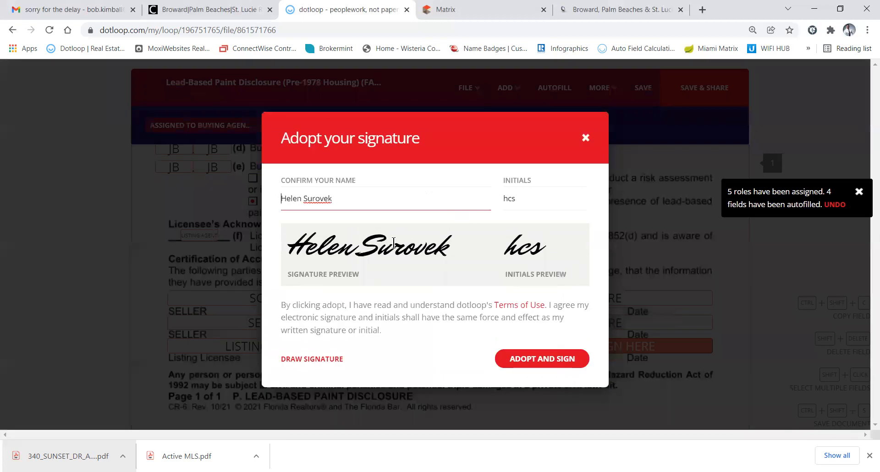
left_click_drag(453, 249, 266, 231)
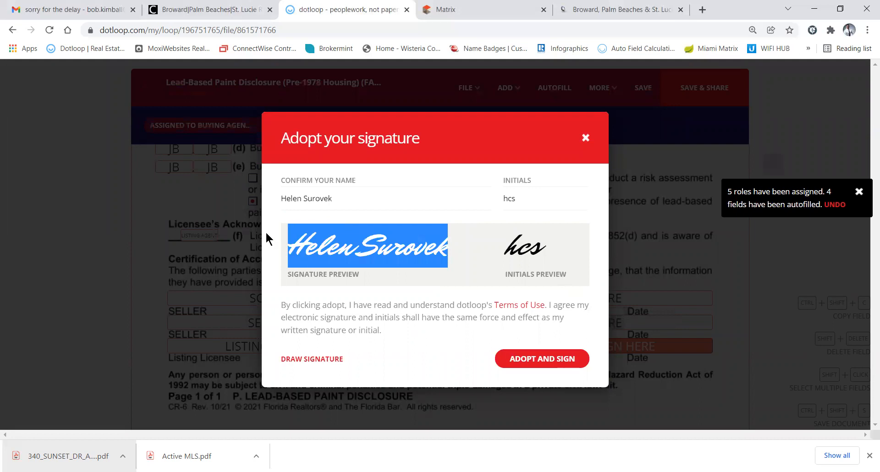
left_click_drag(343, 202, 211, 190)
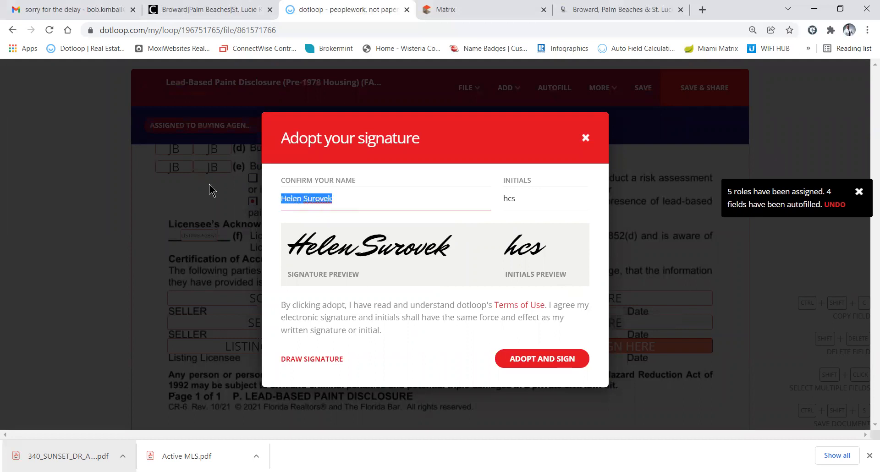
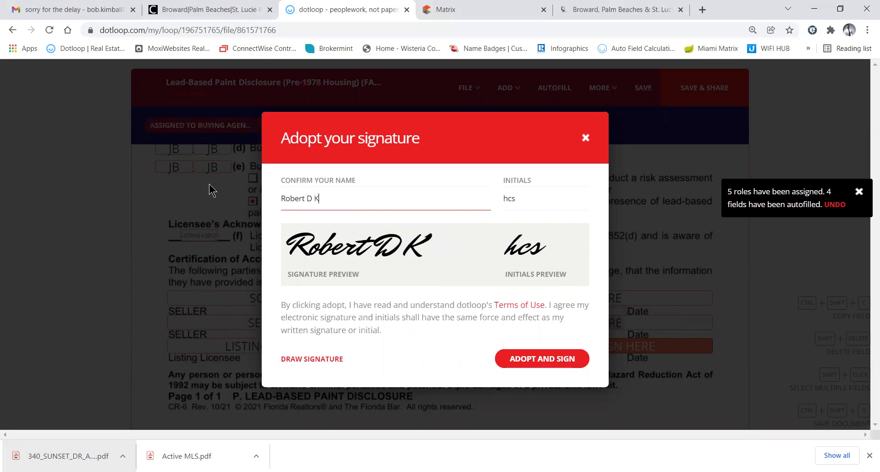
key("Tab")
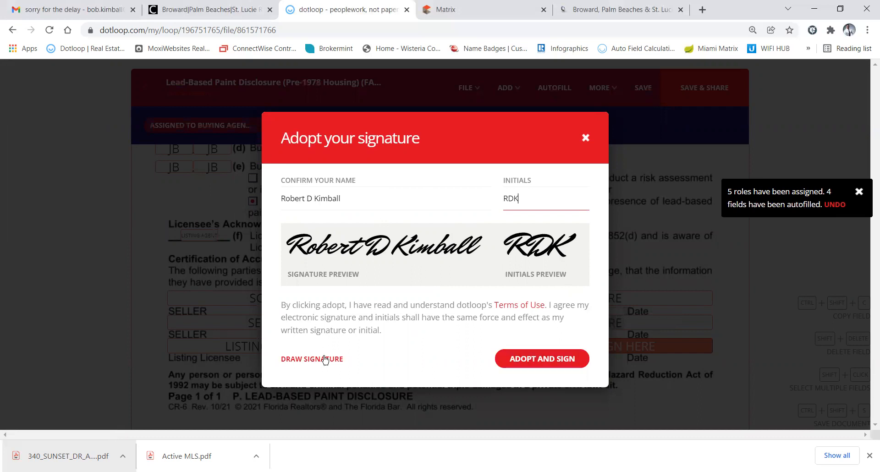
left_click(534, 362)
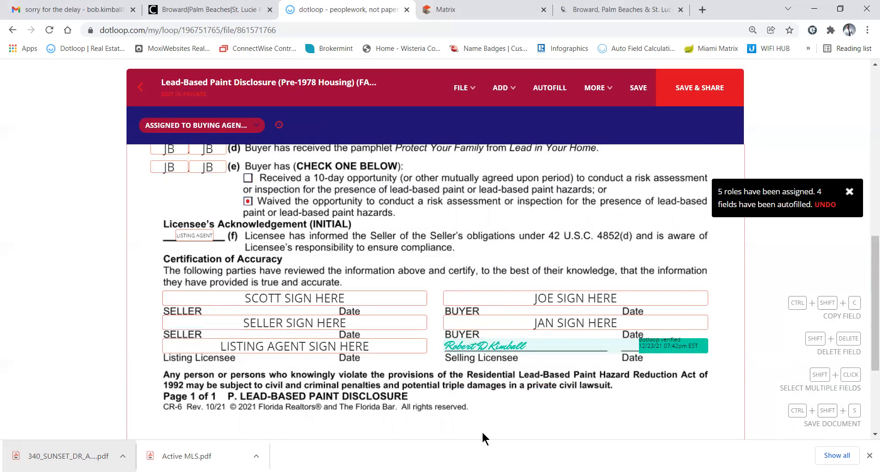
Save the disclosure, leave it, and decline sharing to return to the loop's documents
scroll(481, 303, "up", 10)
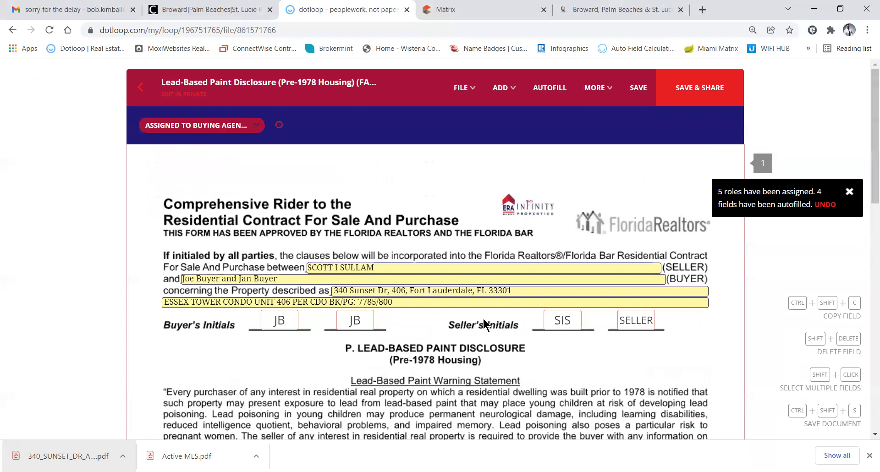
left_click(637, 91)
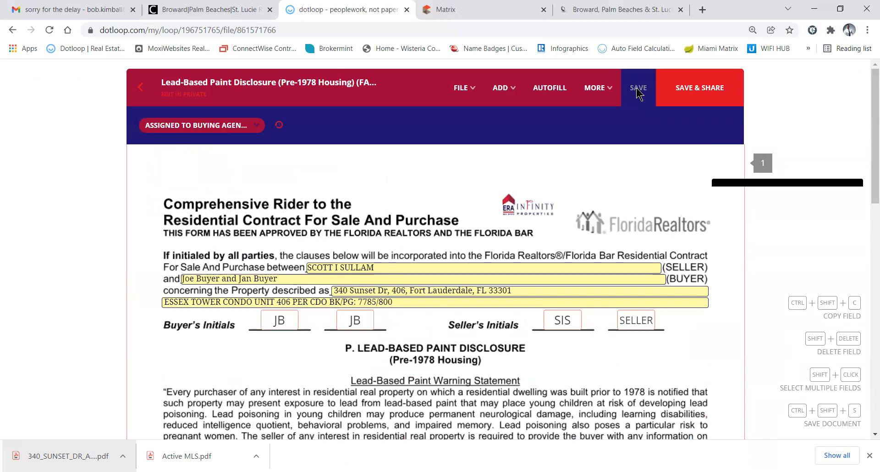
left_click(141, 88)
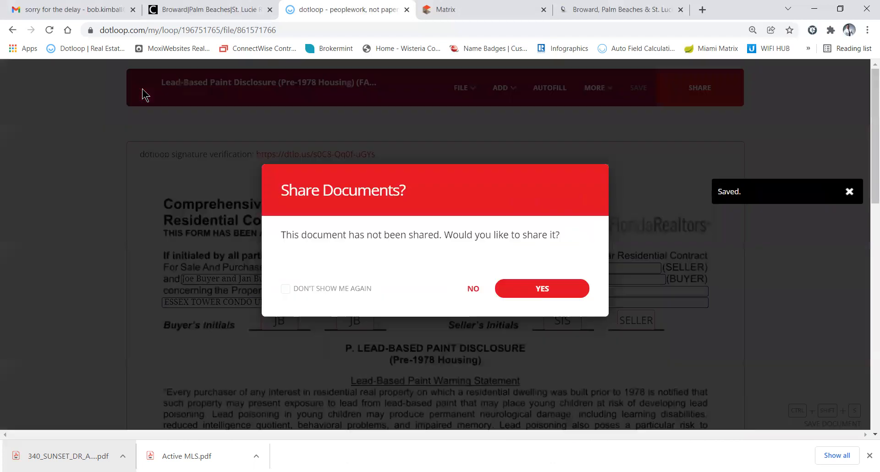
left_click(473, 289)
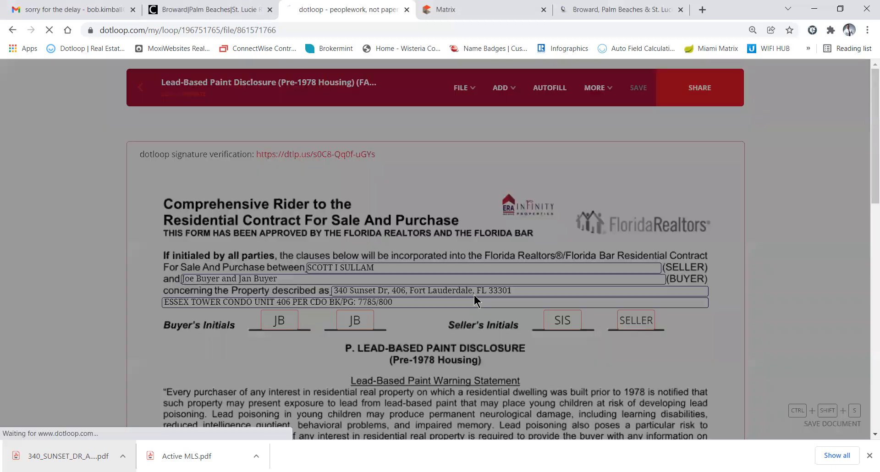
scroll(310, 256, "down", 4)
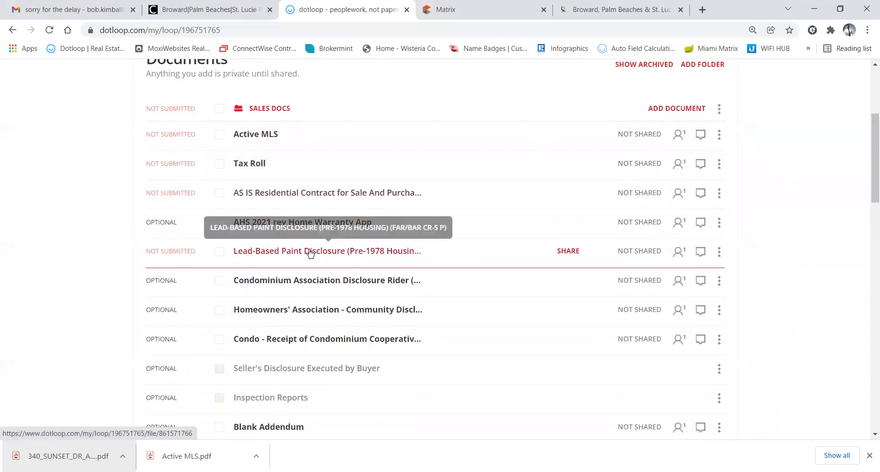
Open the Condominium Association Disclosure Rider and autofill 3 roles and 4 fields, including the property address
left_click(301, 284)
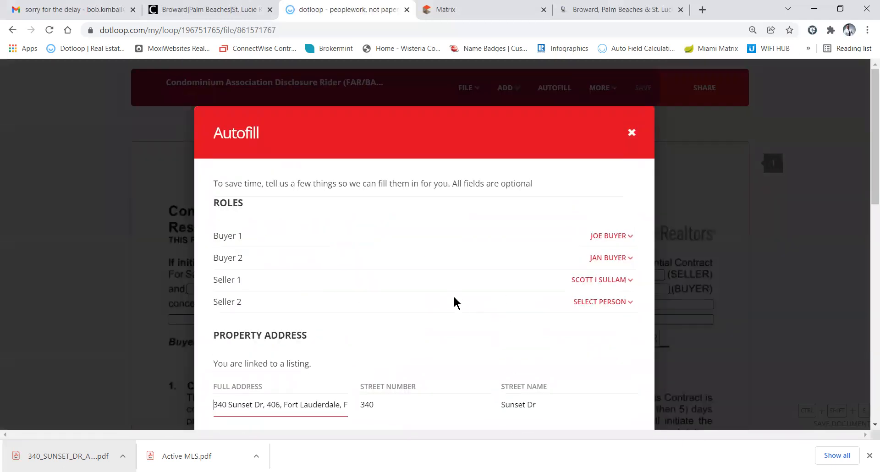
scroll(454, 300, "down", 10)
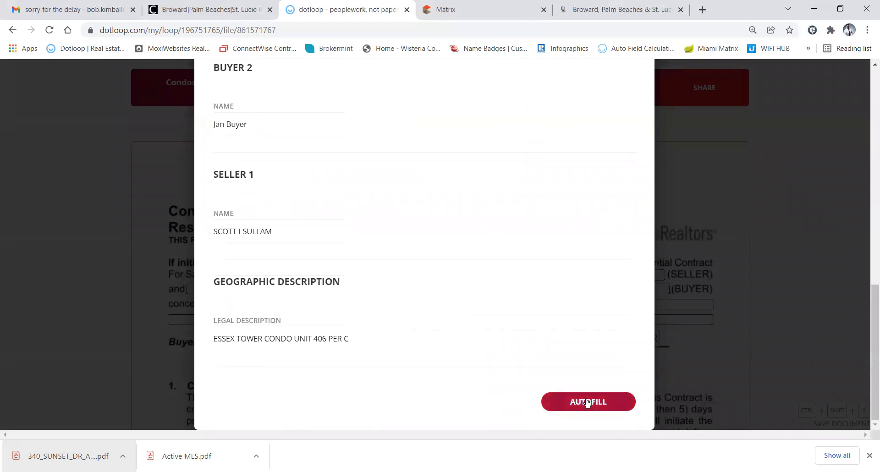
left_click(586, 400)
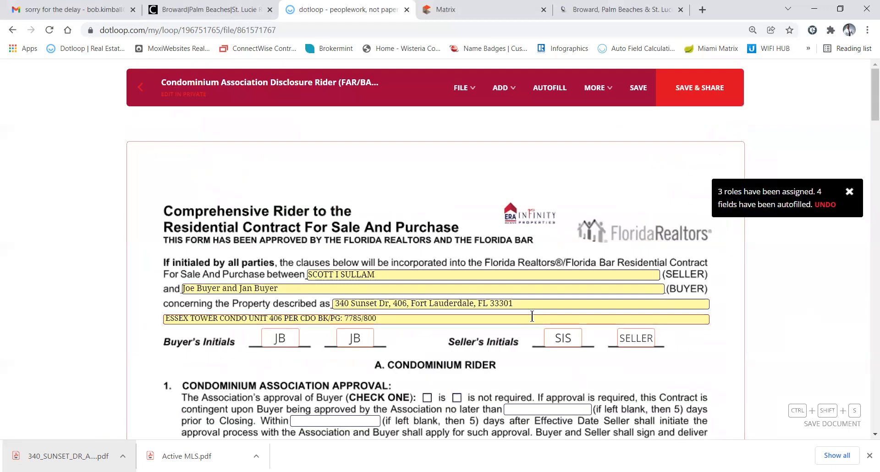
scroll(531, 317, "down", 1)
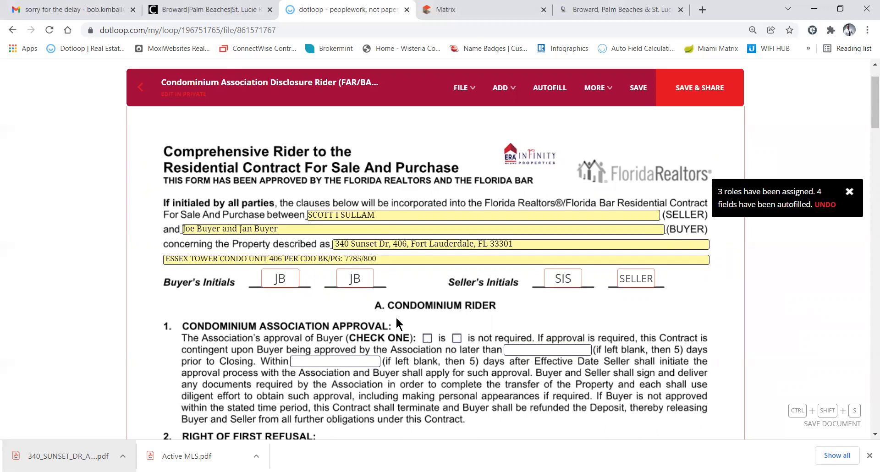
scroll(396, 321, "down", 3)
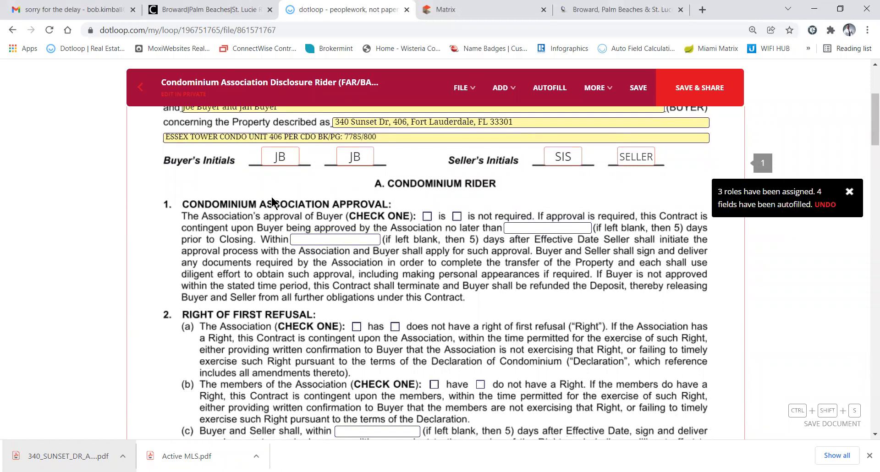
Mark Association approval as required, the Association as having first refusal, and members as not
left_click(427, 216)
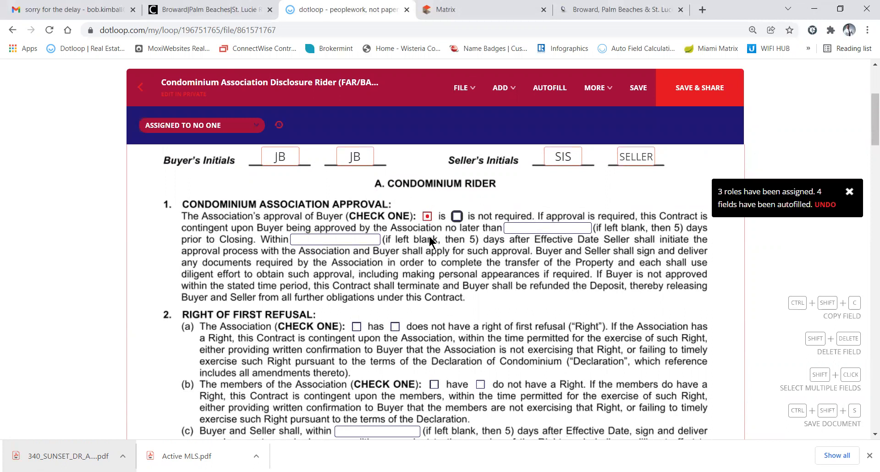
scroll(429, 236, "down", 2)
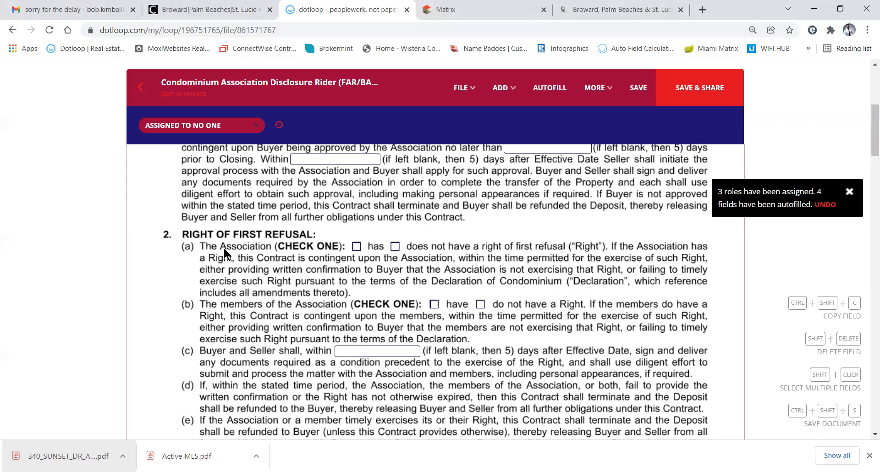
left_click(356, 247)
left_click(481, 306)
scroll(295, 319, "down", 1)
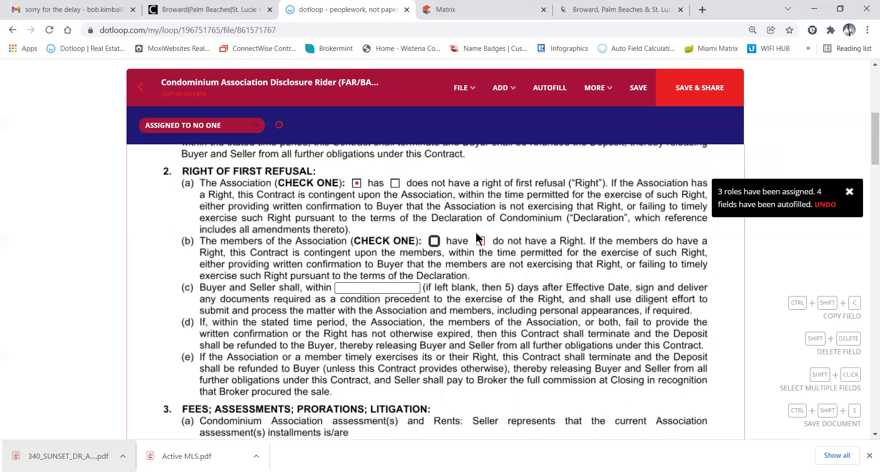
scroll(252, 326, "down", 3)
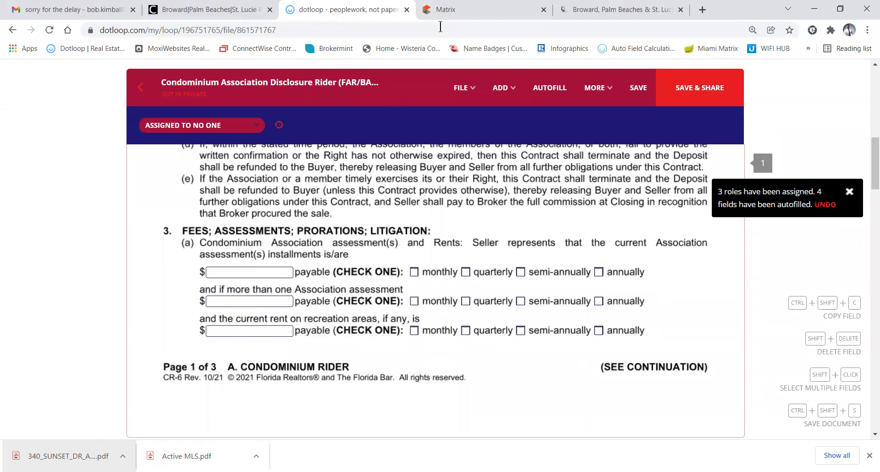
left_click(472, 13)
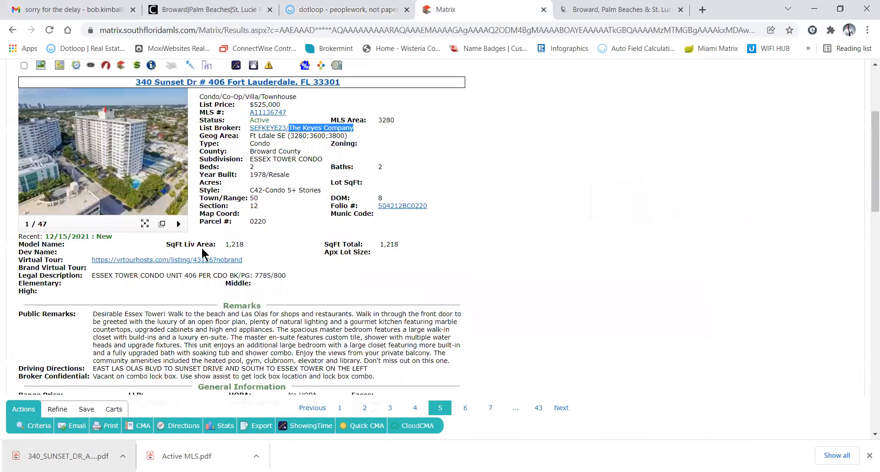
scroll(202, 267, "down", 9)
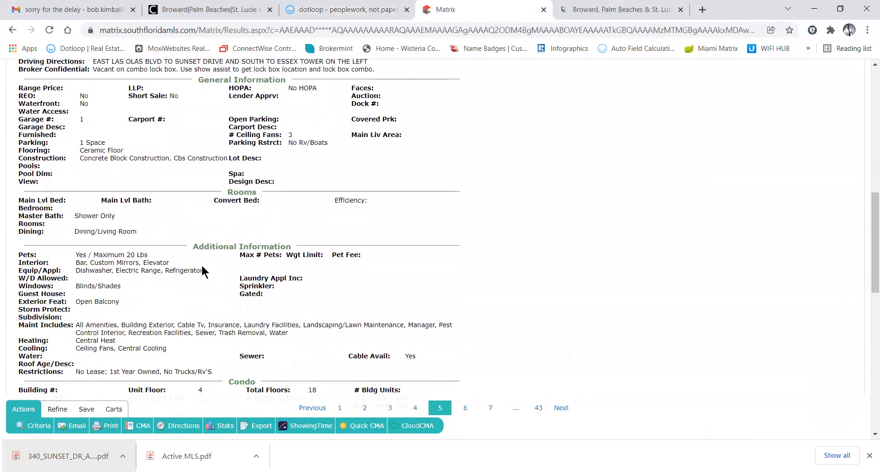
scroll(202, 266, "down", 4)
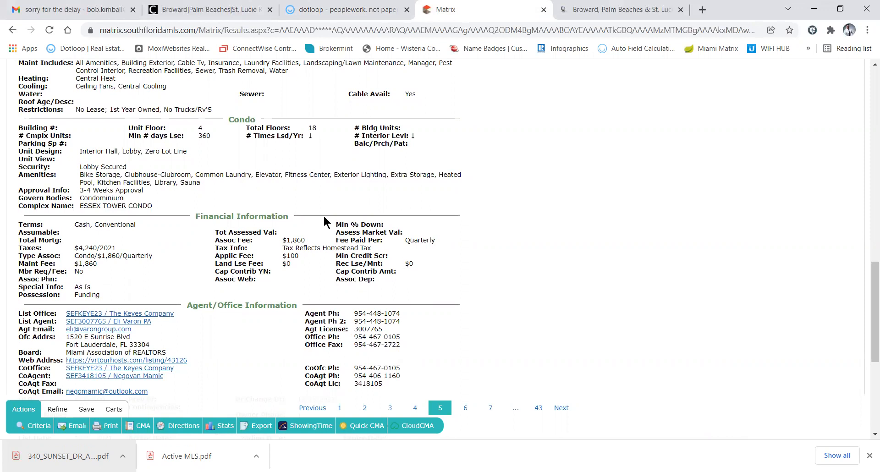
left_click(320, 11)
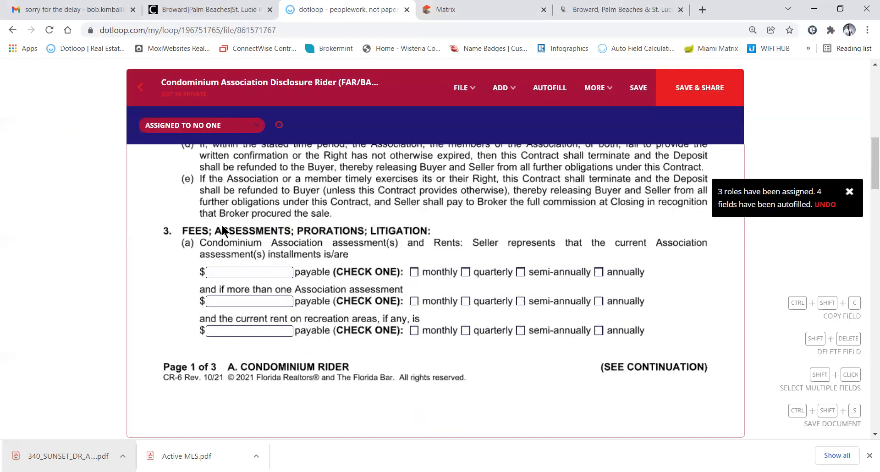
Enter the section 3(a) Association assessment as $1860, payable quarterly
left_click(223, 272)
type("1860.00")
key("BackSpace")
key("BackSpace")
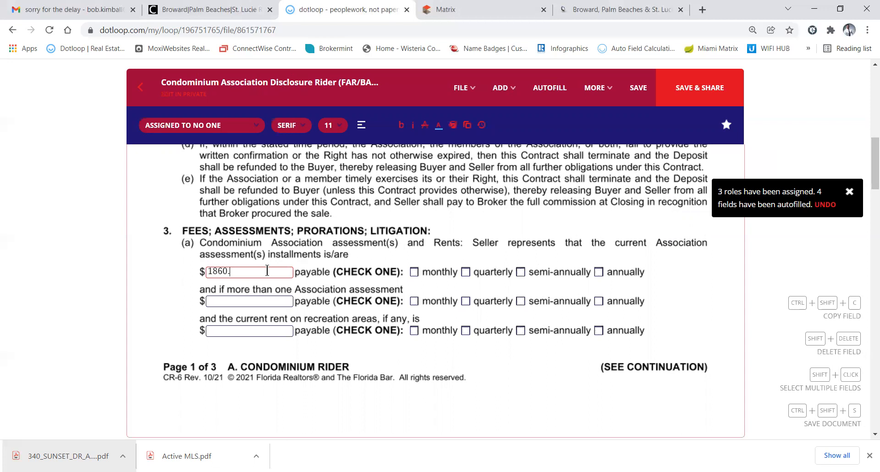
left_click(466, 273)
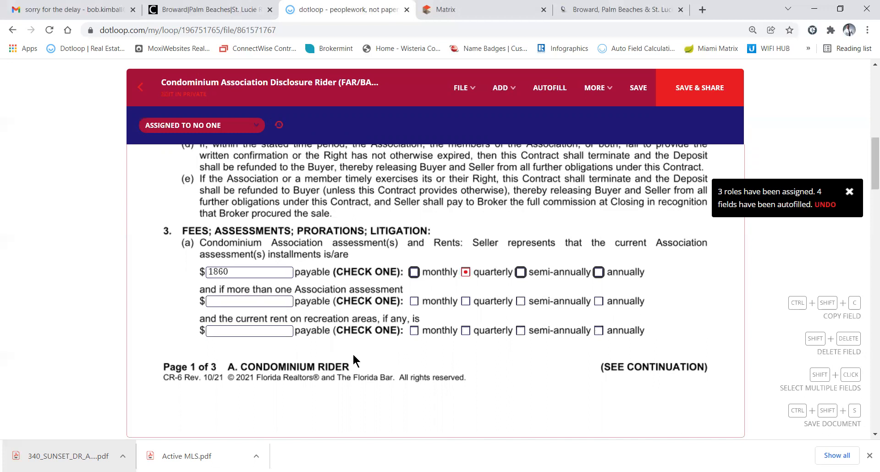
scroll(354, 356, "down", 7)
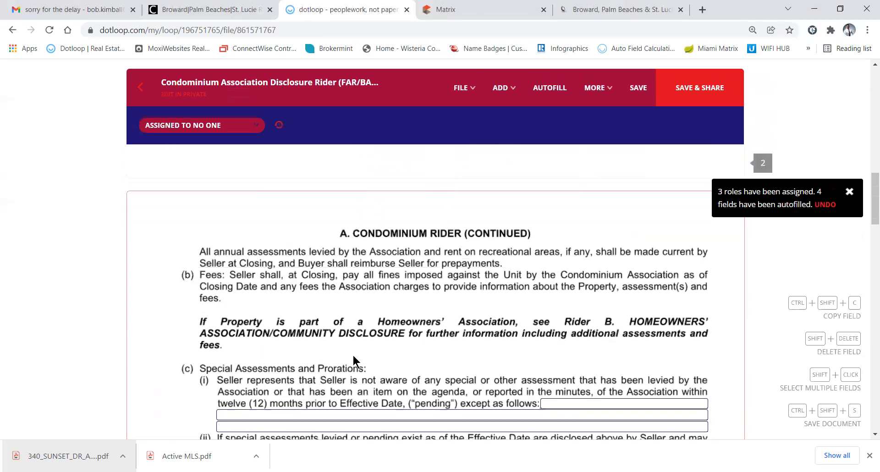
Tick Seller in section 3(c)(ii) so the Seller pays pending special assessments by Closing
scroll(353, 356, "down", 1)
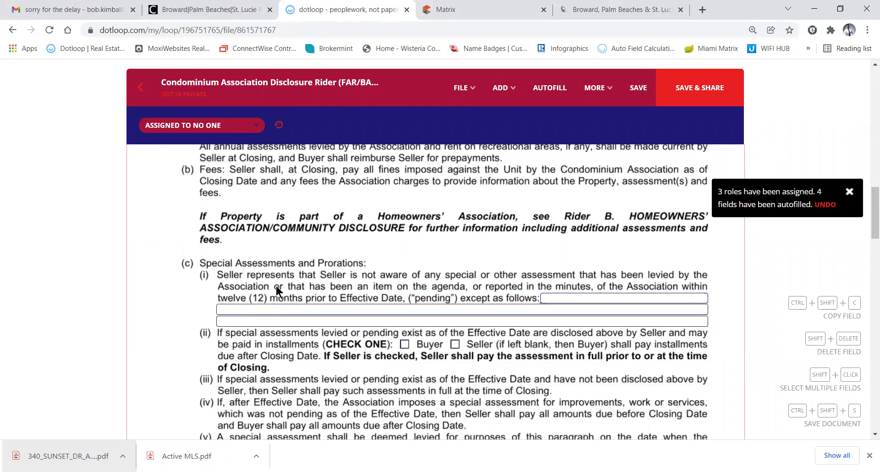
scroll(277, 286, "down", 2)
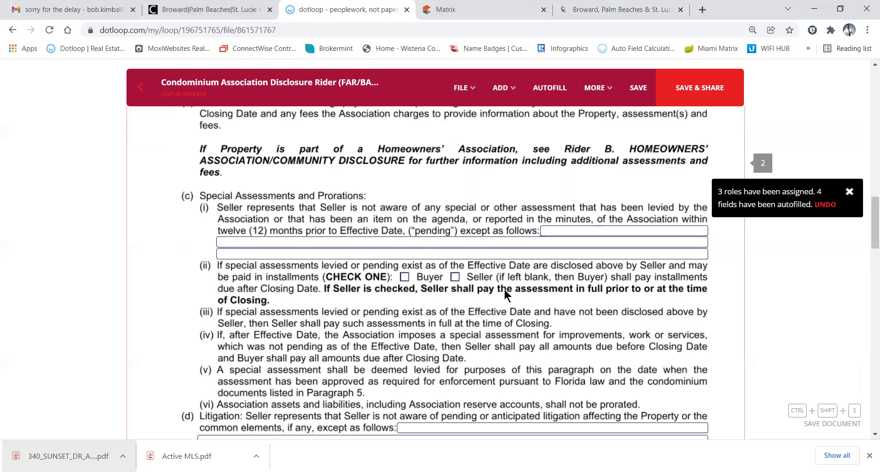
left_click(456, 278)
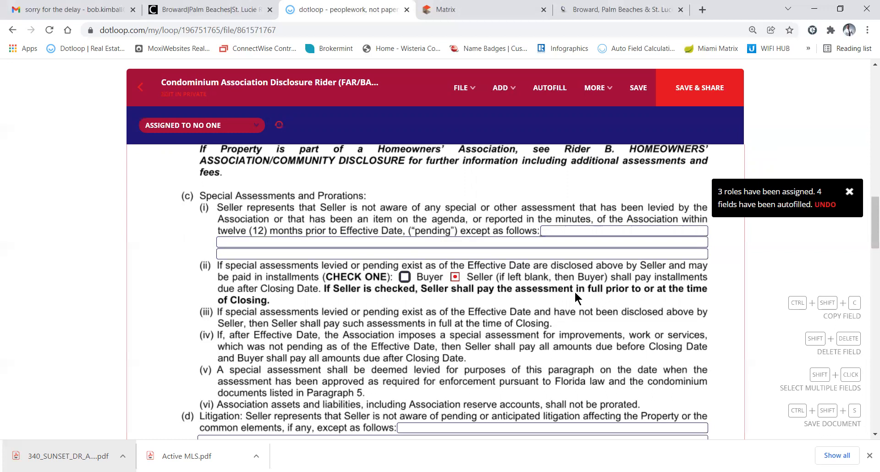
scroll(452, 292, "down", 2)
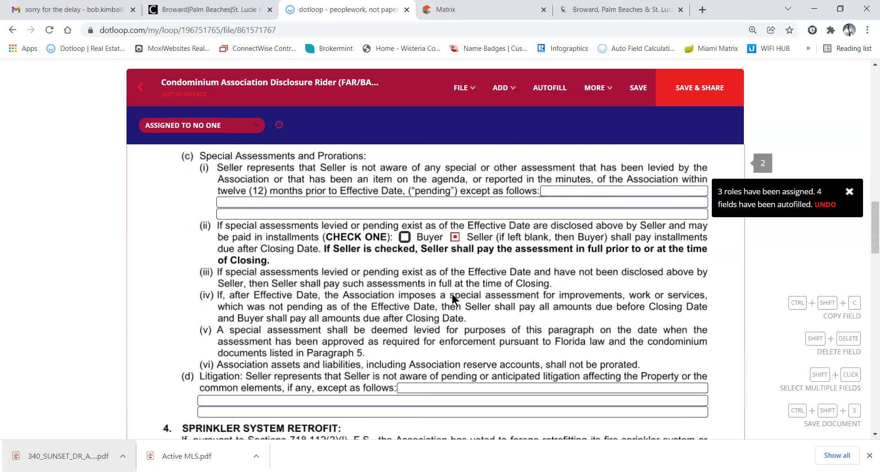
scroll(452, 295, "down", 5)
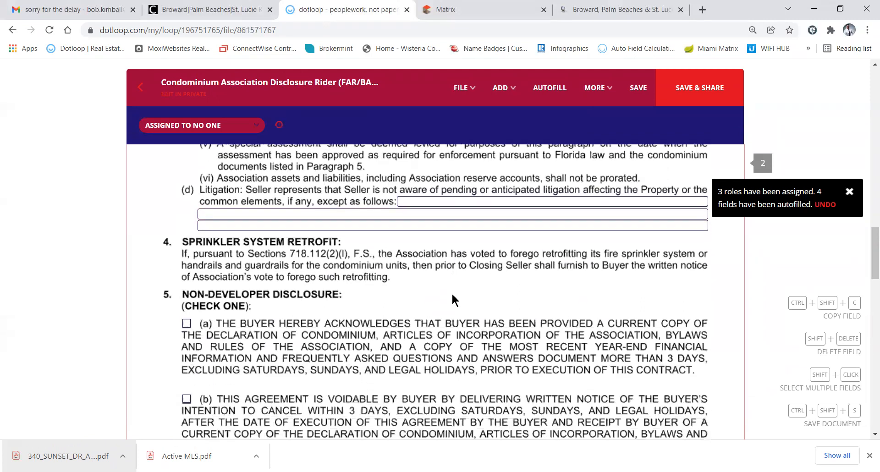
scroll(452, 293, "down", 1)
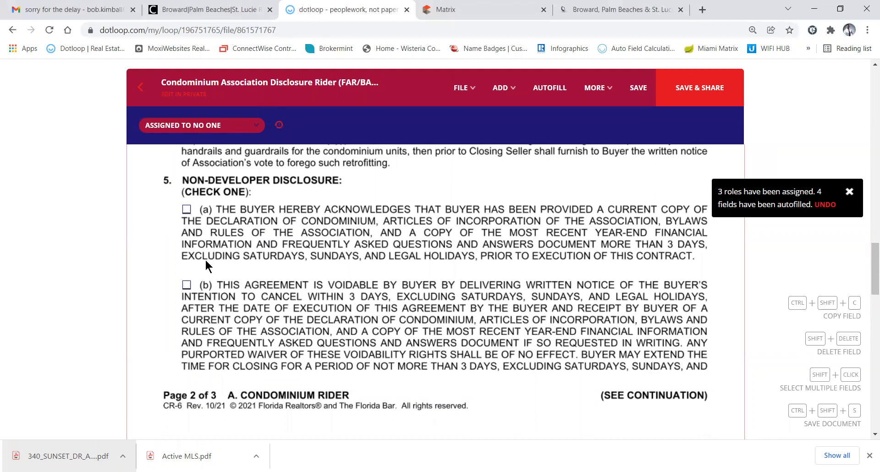
Tick option (b) in section 5 and 'requests' in section 6 of the condo rider
left_click(188, 284)
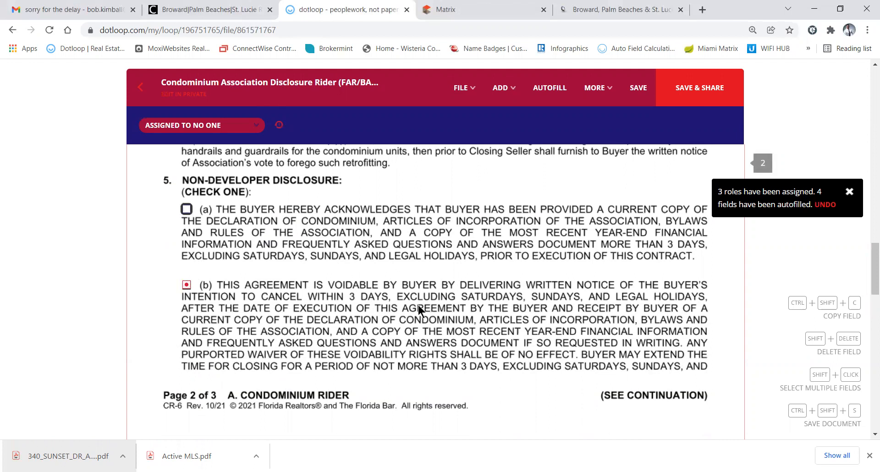
scroll(381, 276, "down", 1)
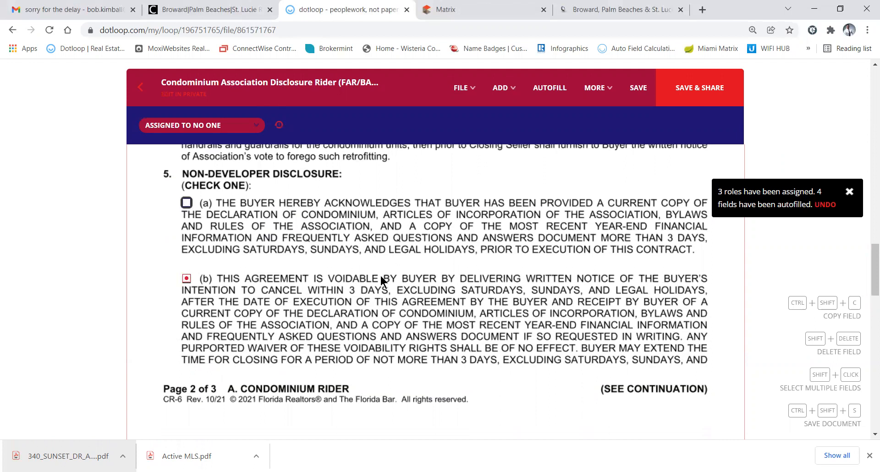
scroll(381, 277, "down", 5)
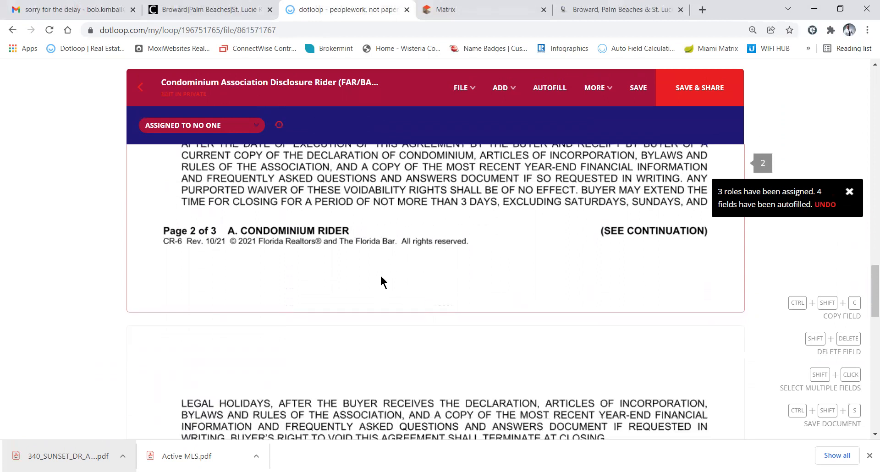
scroll(381, 274, "down", 2)
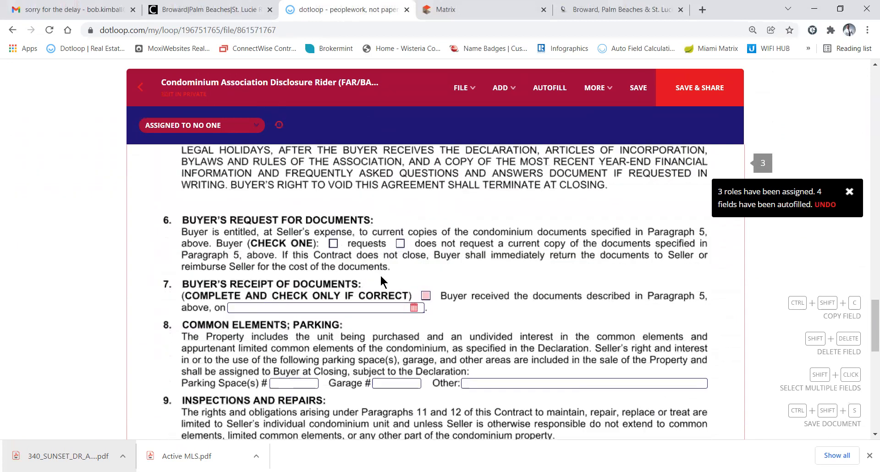
left_click(334, 244)
scroll(369, 266, "down", 1)
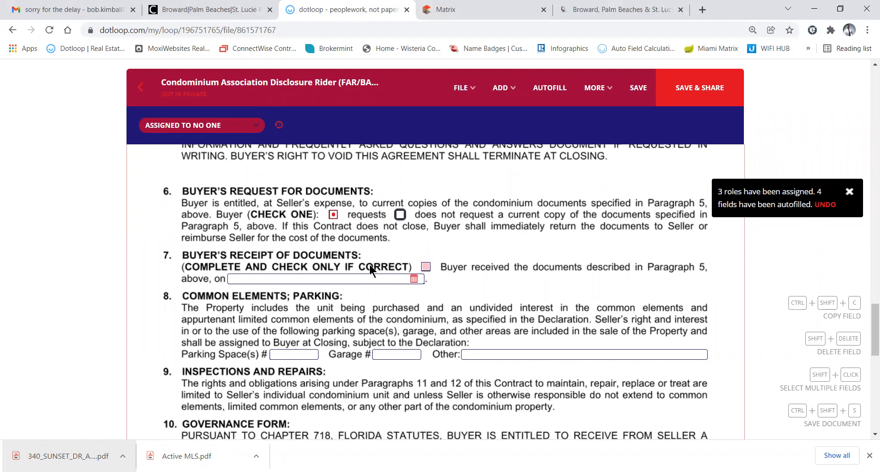
scroll(369, 265, "up", 10)
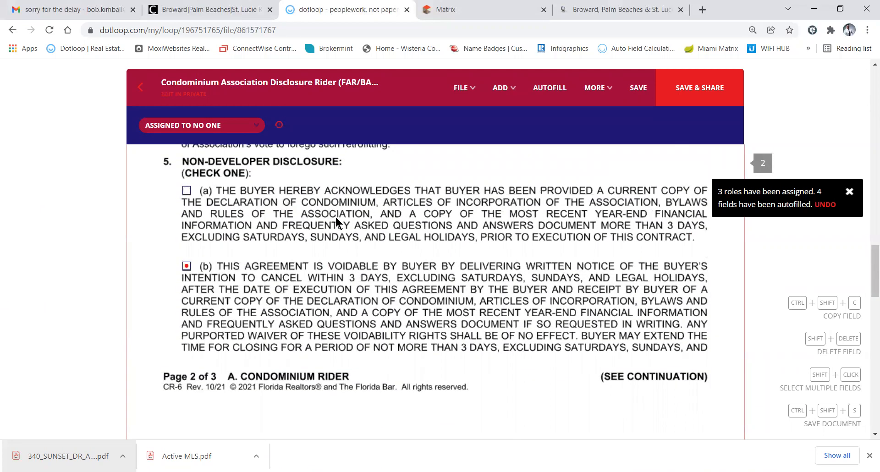
scroll(336, 216, "down", 10)
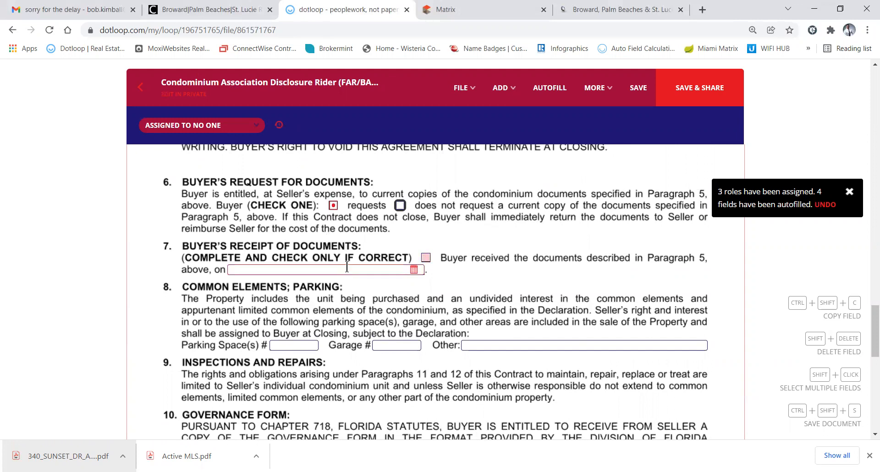
scroll(375, 295, "down", 2)
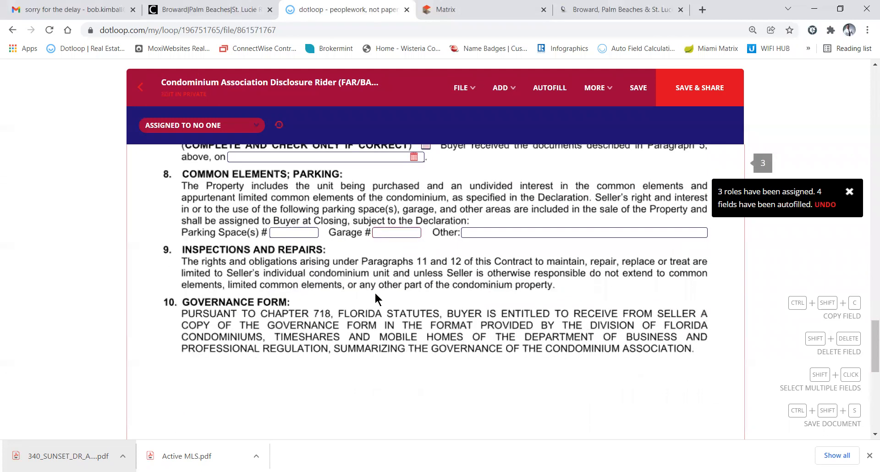
left_click(375, 292)
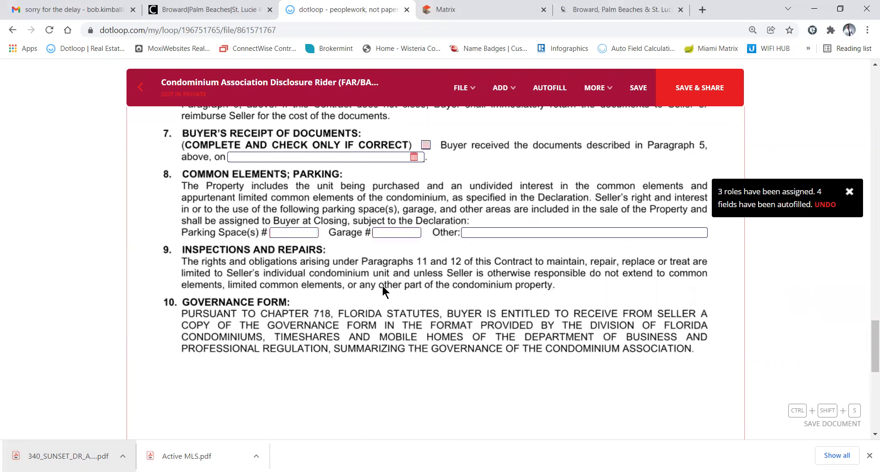
scroll(383, 290, "down", 6)
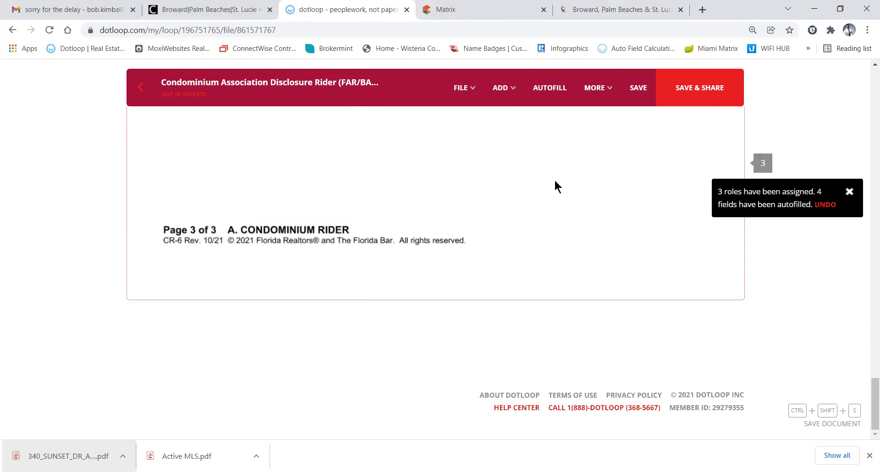
Save the condo rider and return to the loop without sharing it
left_click(636, 91)
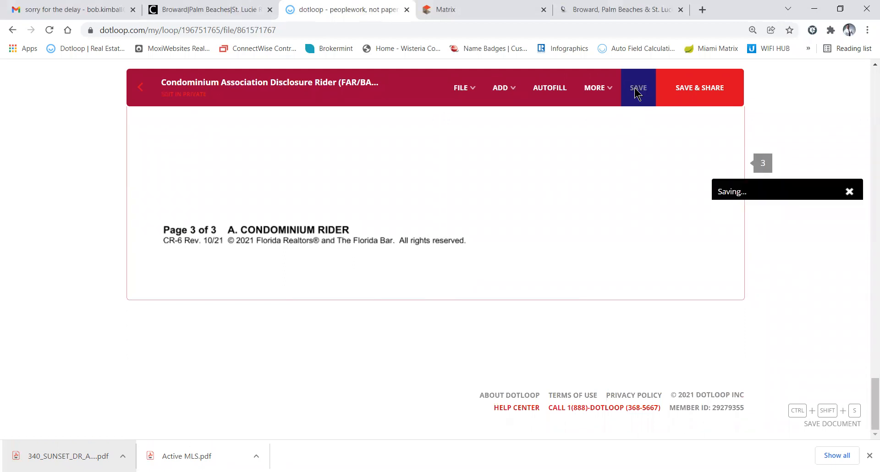
left_click(142, 91)
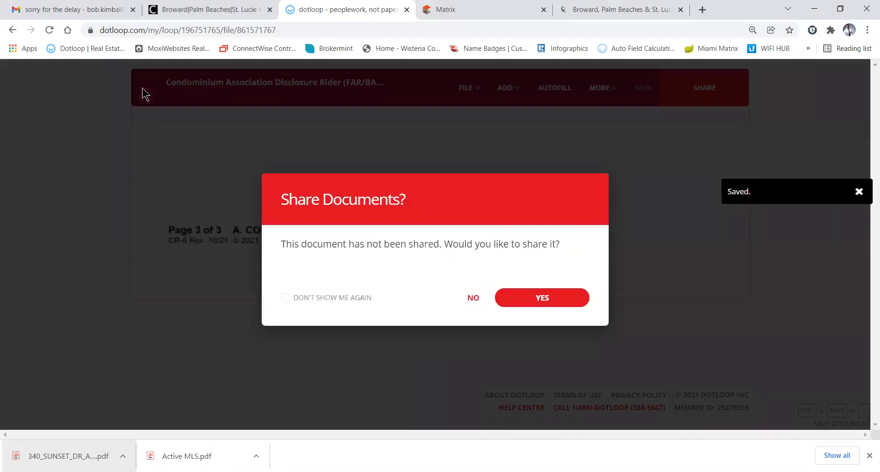
left_click(473, 298)
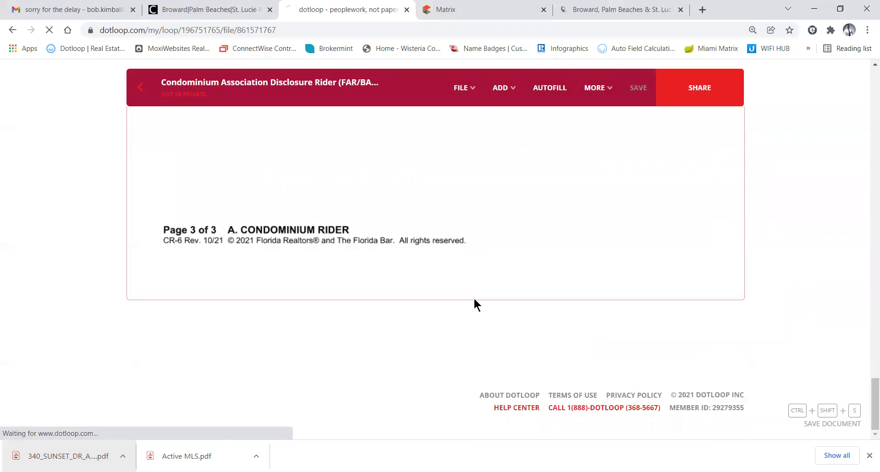
scroll(196, 308, "down", 5)
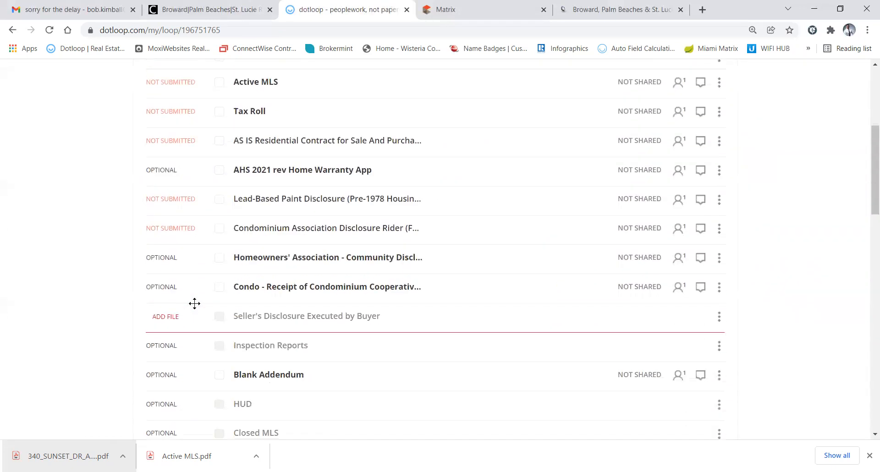
Open the Homeowners' Association – Community Disclosure and autofill its roles, address and legal description
left_click(286, 259)
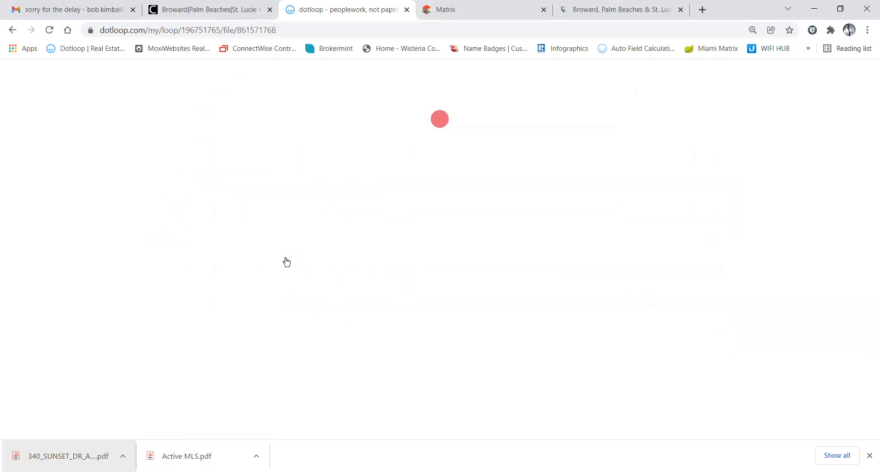
scroll(438, 248, "down", 10)
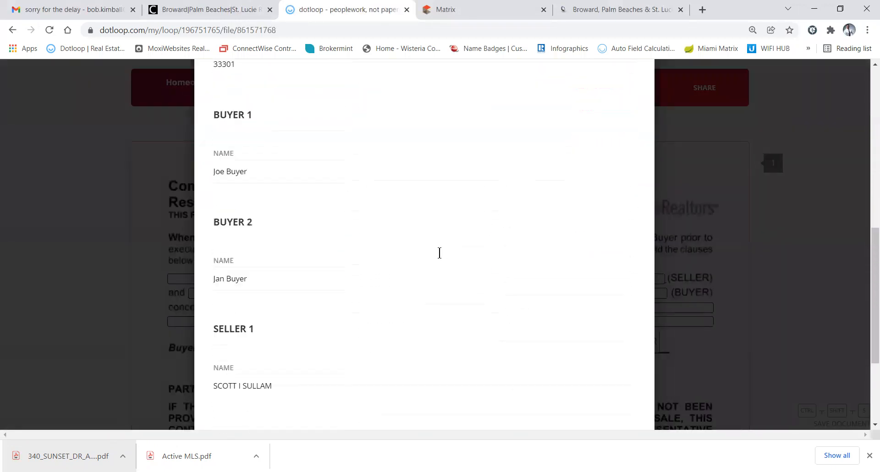
left_click(590, 403)
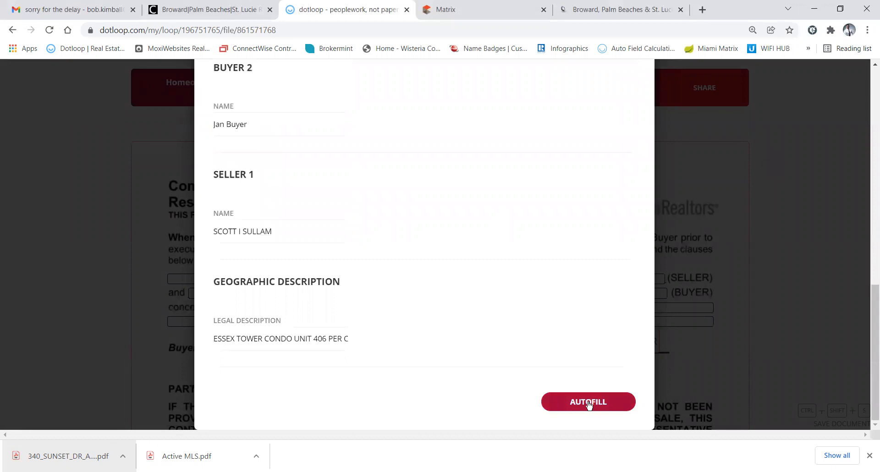
scroll(456, 284, "down", 5)
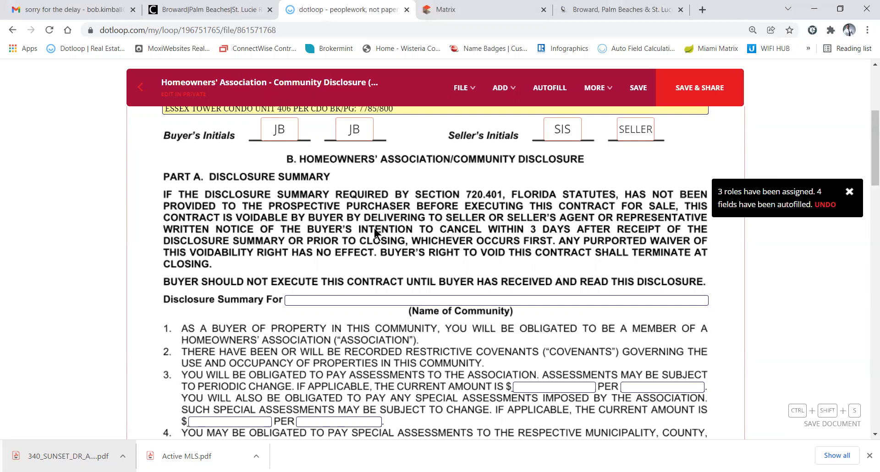
Scroll through the autofilled Homeowners' Association disclosure to review its filled fields
scroll(395, 271, "down", 3)
scroll(395, 266, "down", 5)
scroll(395, 266, "up", 6)
scroll(395, 266, "up", 2)
scroll(395, 265, "down", 1)
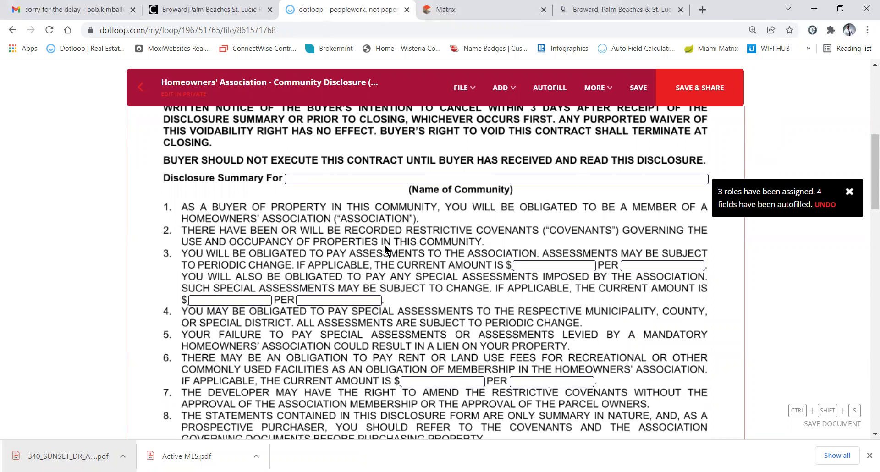
scroll(384, 246, "up", 1)
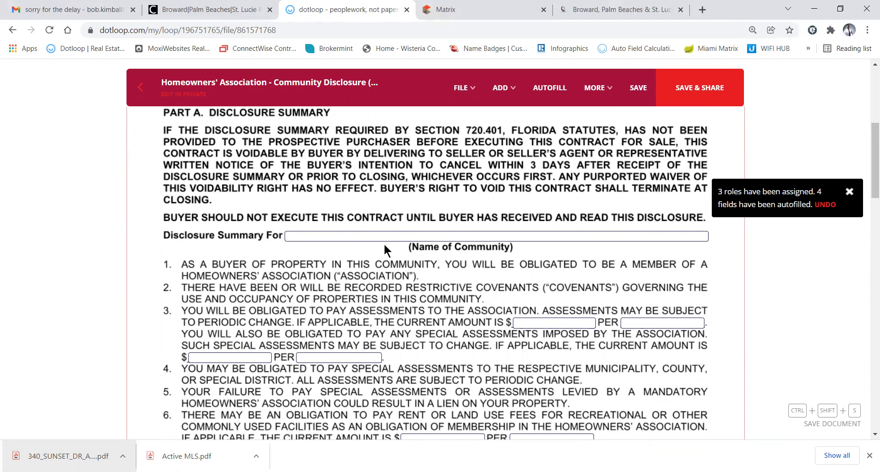
scroll(336, 163, "up", 1)
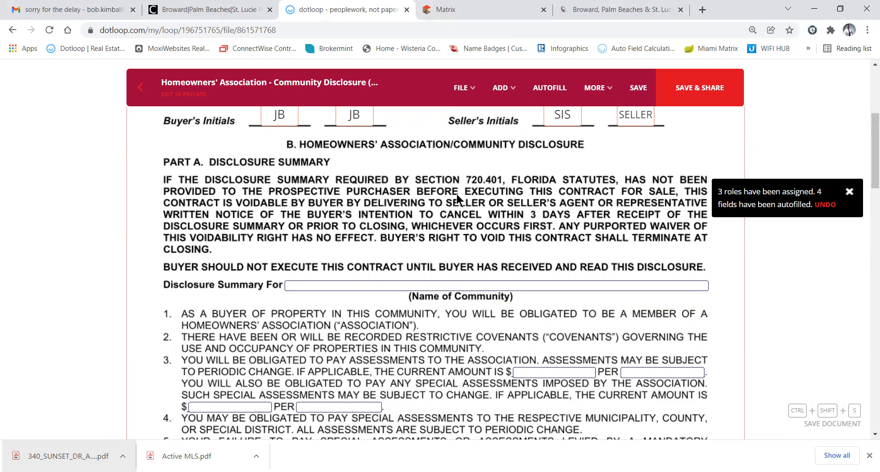
scroll(457, 194, "down", 5)
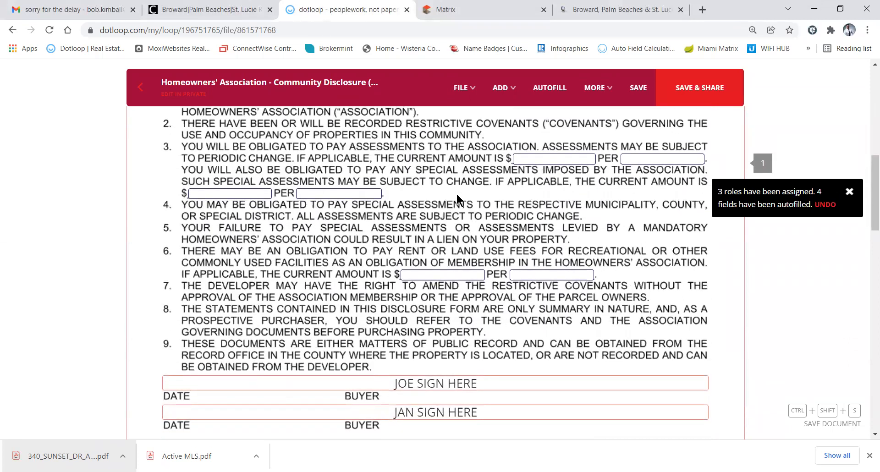
scroll(456, 193, "up", 1)
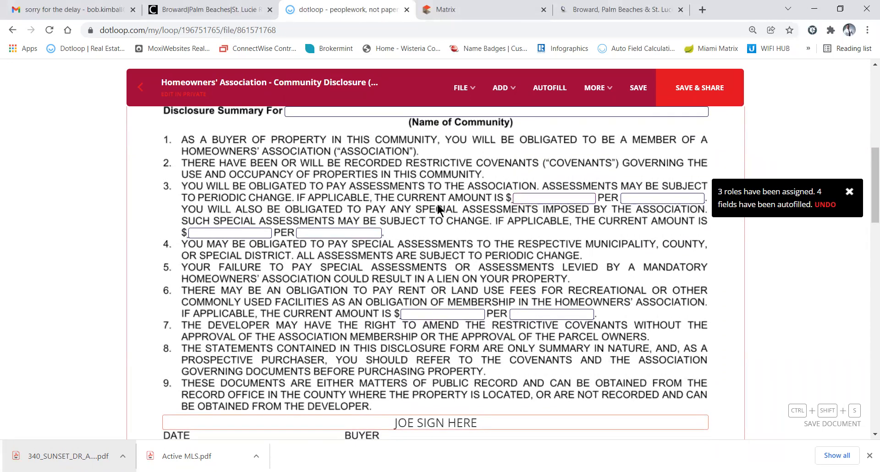
scroll(415, 206, "up", 1)
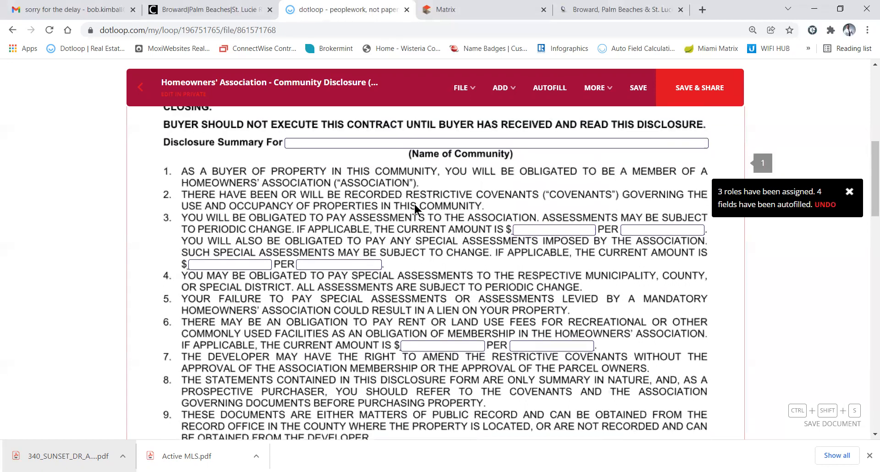
scroll(414, 205, "up", 3)
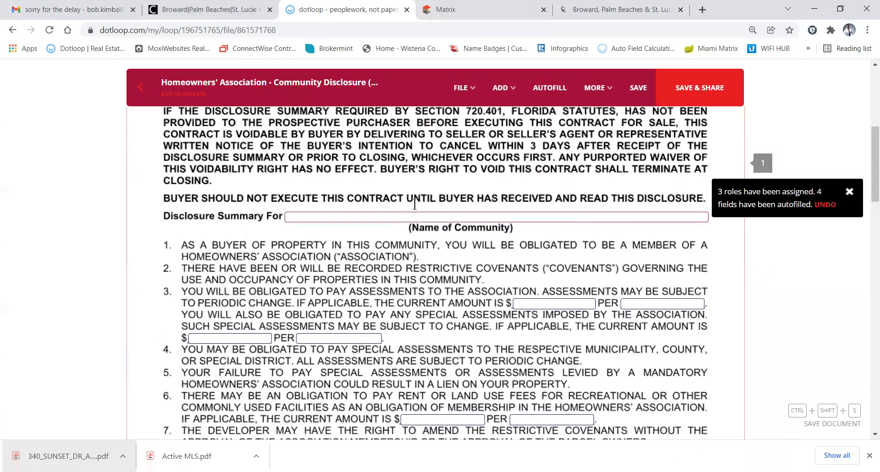
scroll(414, 205, "up", 2)
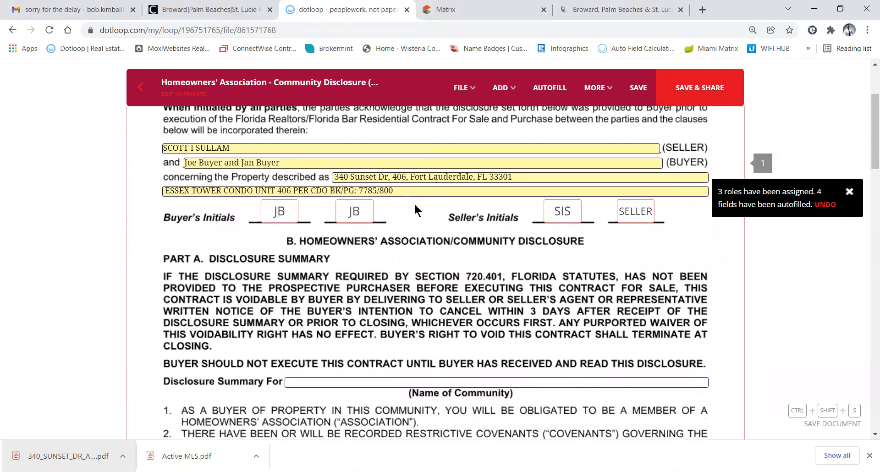
scroll(414, 203, "down", 1)
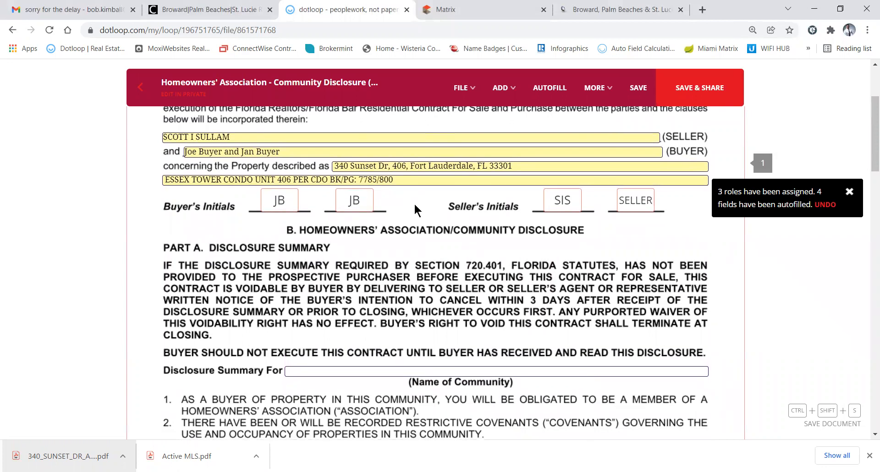
scroll(414, 203, "down", 2)
scroll(414, 202, "down", 4)
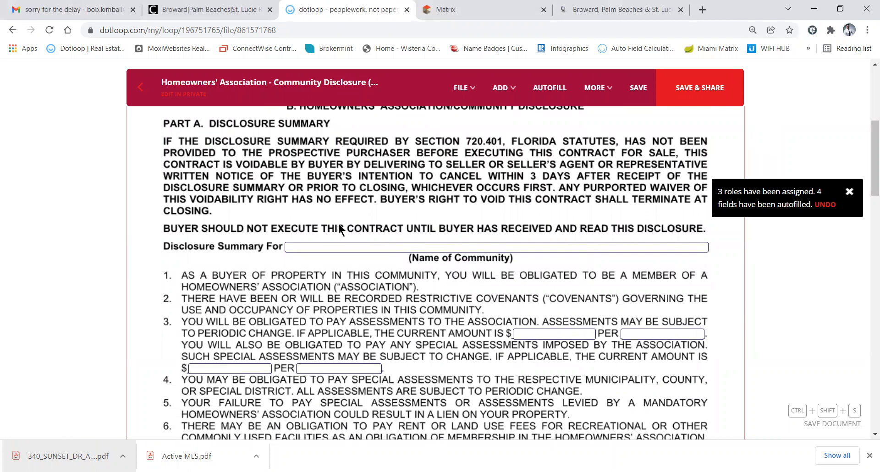
scroll(339, 225, "up", 6)
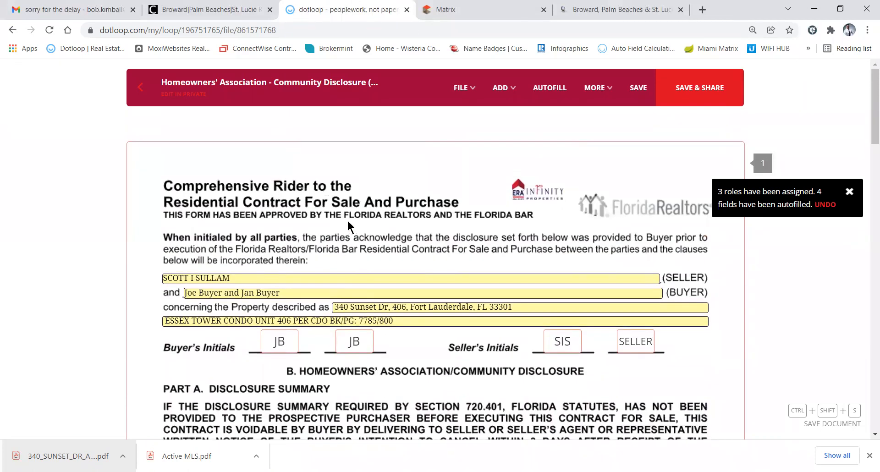
Save the disclosure's changes and go back to the loop without sharing it
left_click(137, 90)
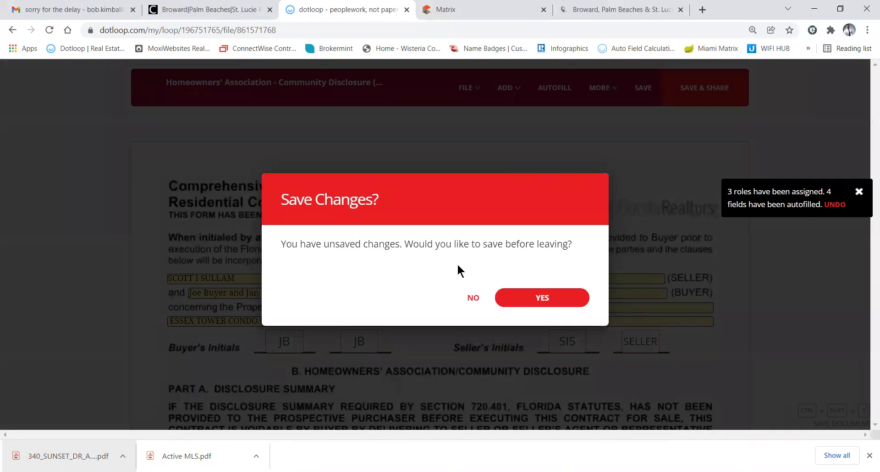
left_click(517, 294)
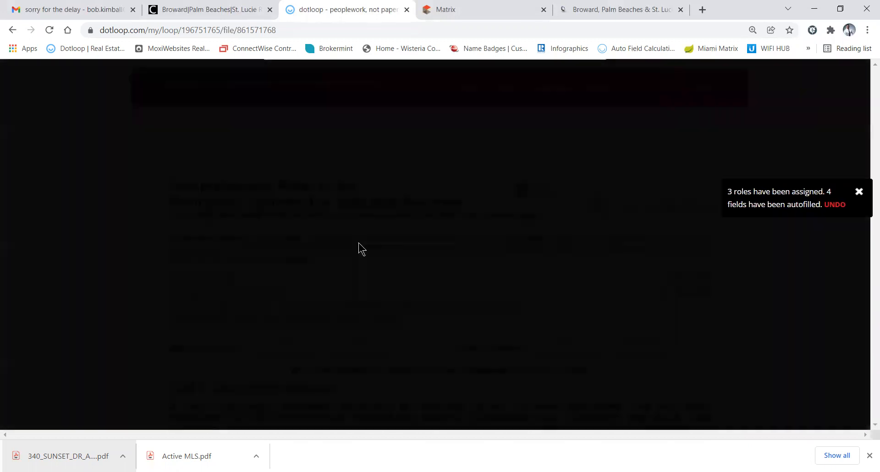
left_click(473, 298)
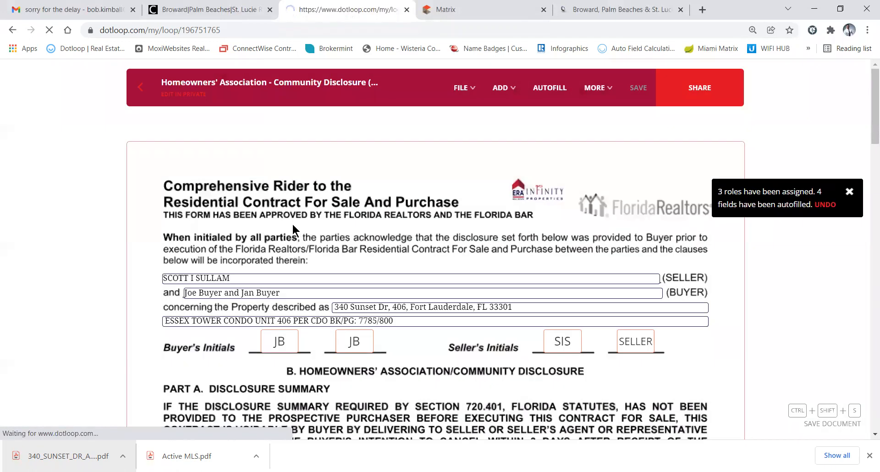
Open the Receipt of Condominium / Cooperative Documents form and autofill both buyers
scroll(336, 309, "down", 4)
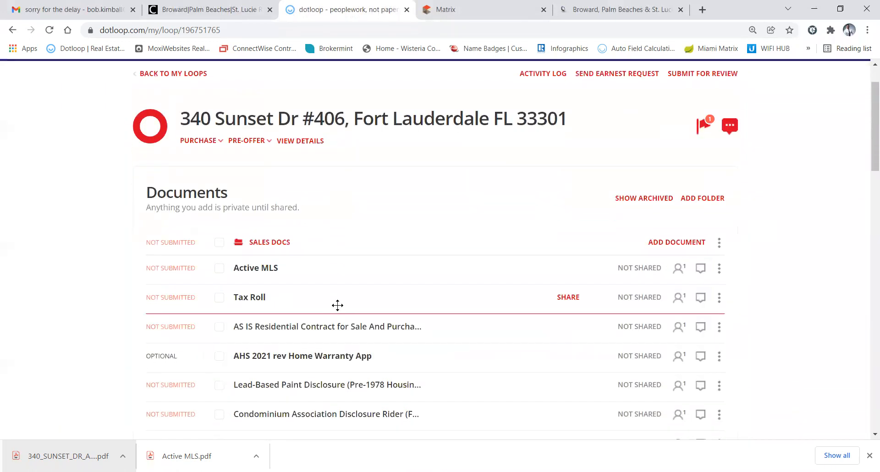
scroll(337, 309, "down", 1)
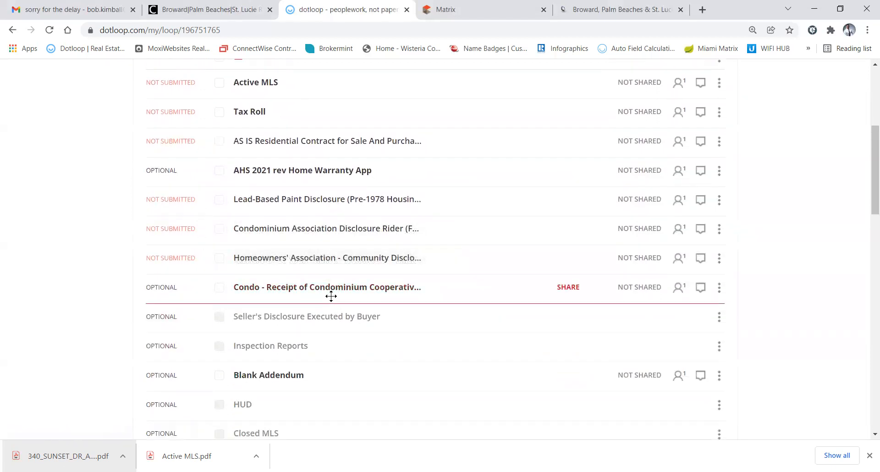
left_click(307, 288)
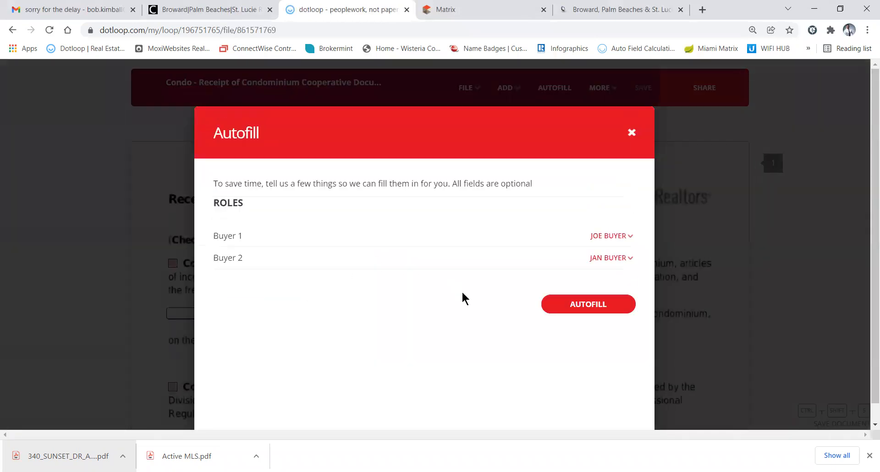
left_click(568, 305)
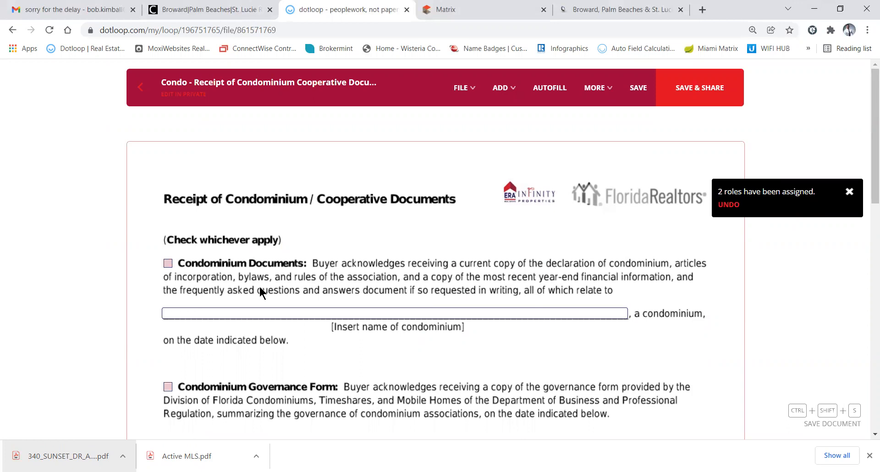
Tick Condominium Documents and look up the condominium name in the Matrix listing
left_click(168, 264)
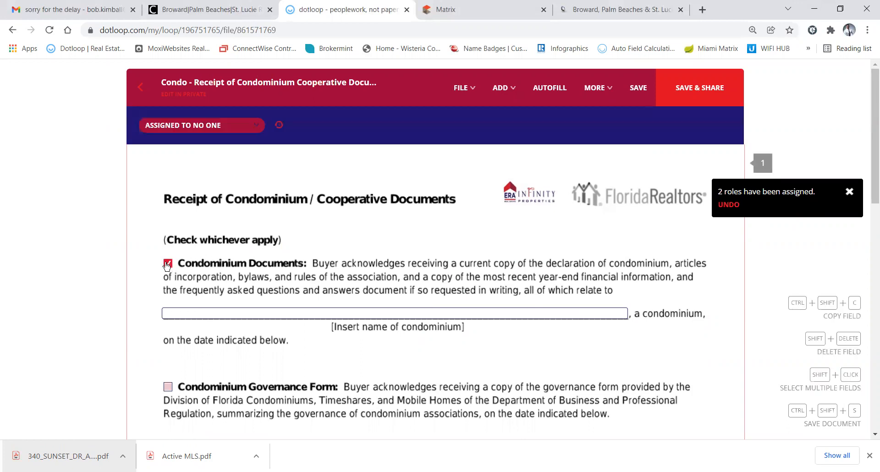
left_click(352, 312)
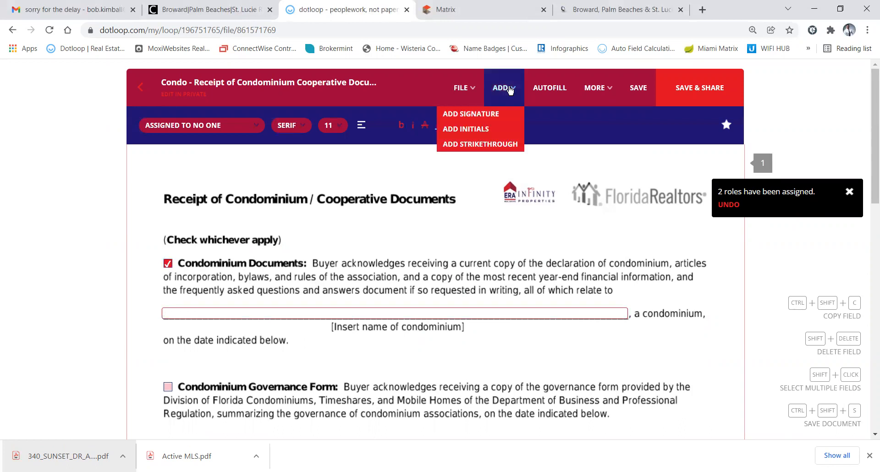
left_click(497, 13)
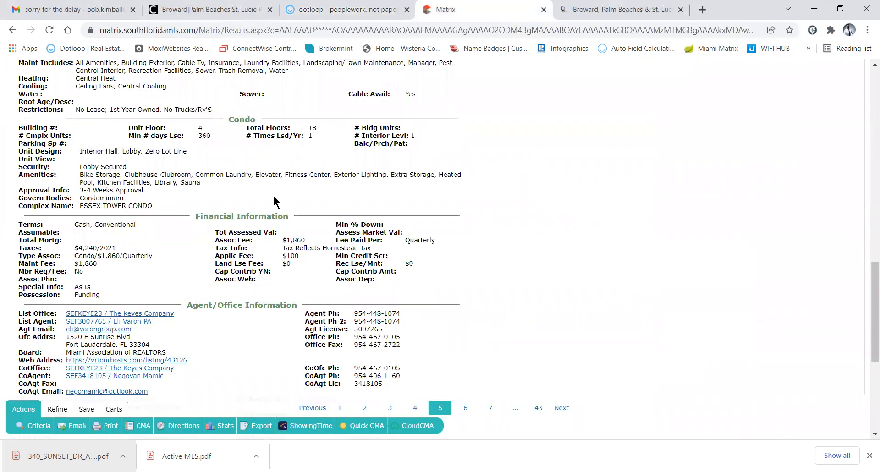
Copy ESSEX TOWER CONDO from the listing's Legal Description and return to dotloop
scroll(248, 275, "up", 2)
scroll(248, 276, "up", 5)
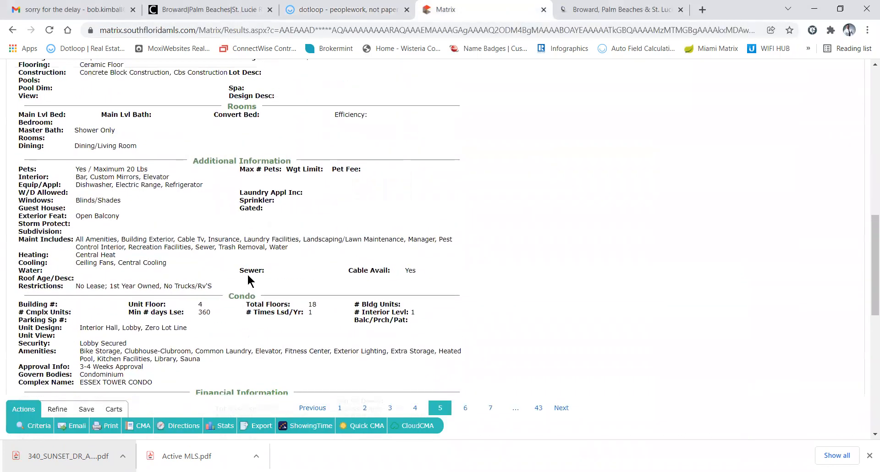
scroll(248, 280, "up", 2)
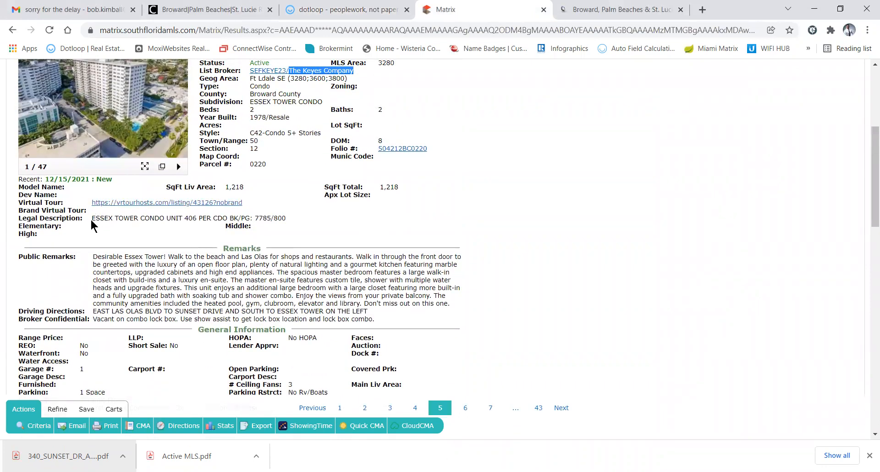
left_click_drag(93, 214, 166, 218)
key("ctrl+c")
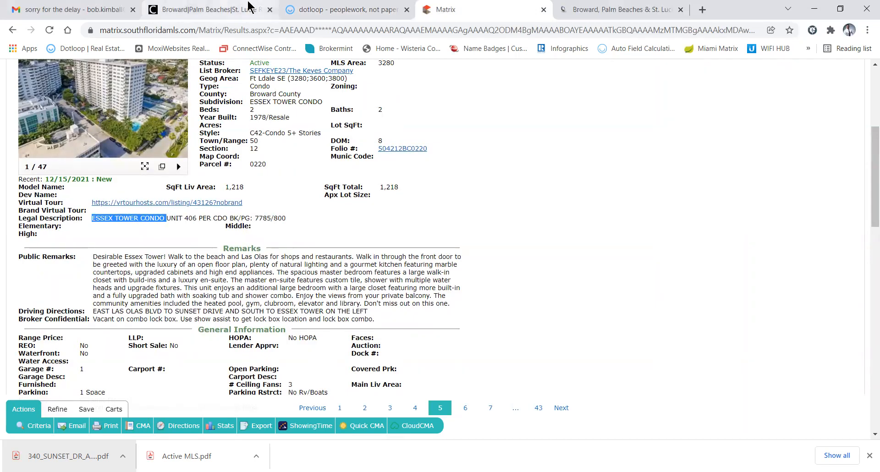
left_click(346, 9)
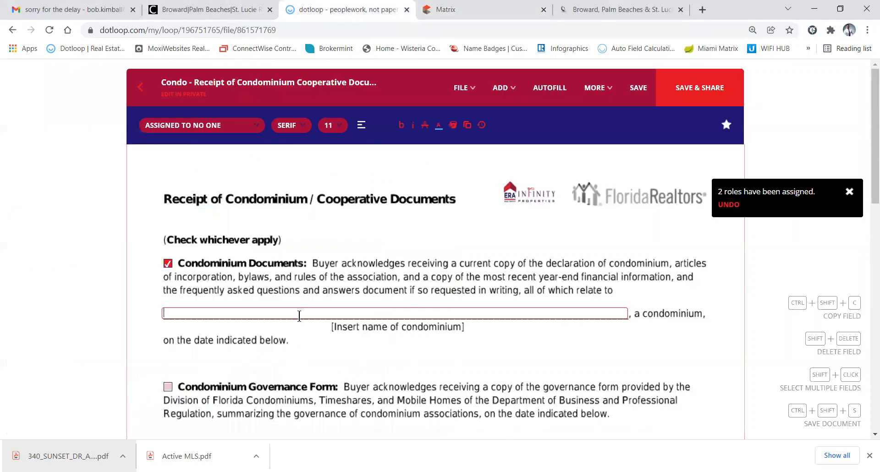
Paste ESSEX TOWER CONDO into the condominium name line and review the receipt form
key("ctrl+v")
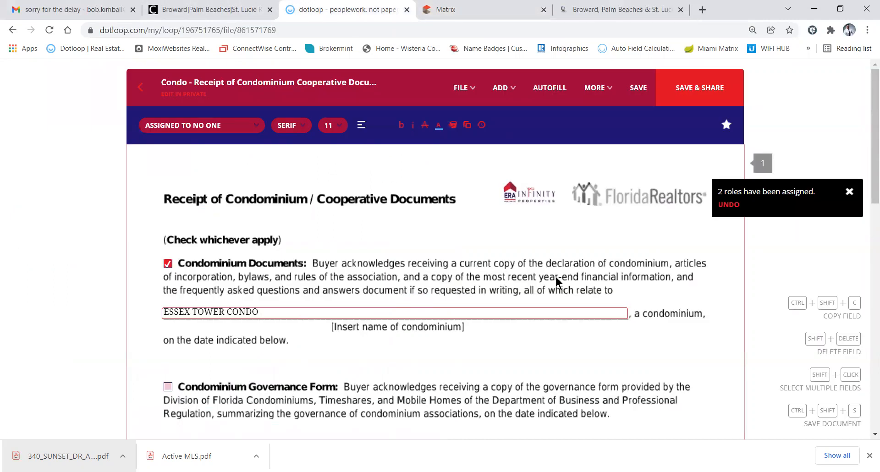
scroll(507, 336, "down", 5)
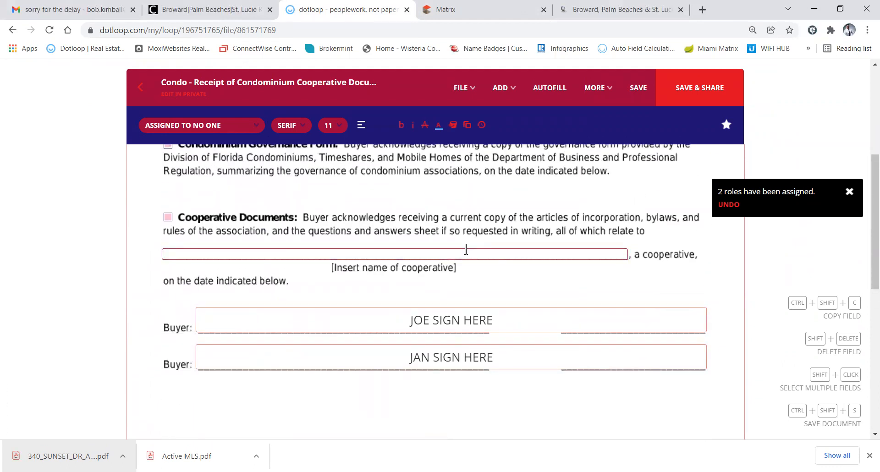
left_click(462, 205)
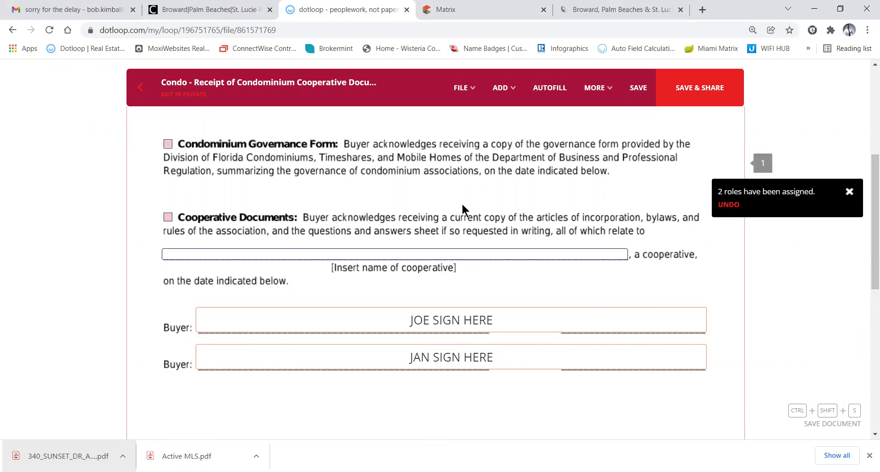
scroll(462, 206, "up", 3)
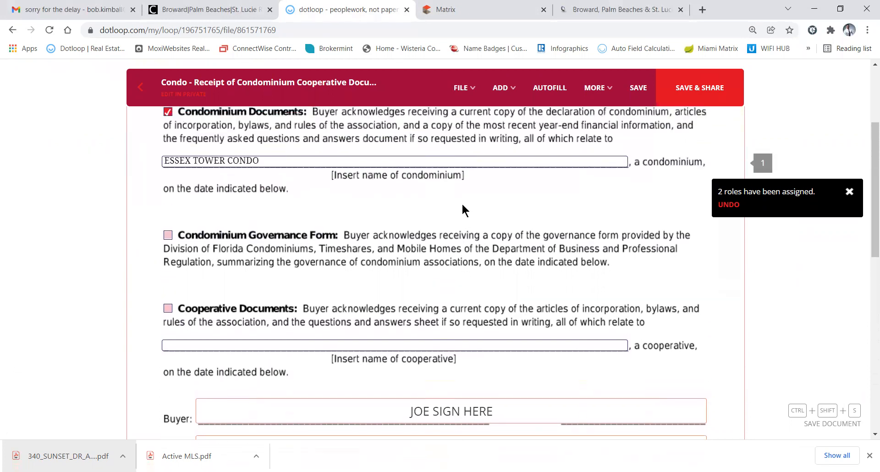
scroll(462, 206, "up", 1)
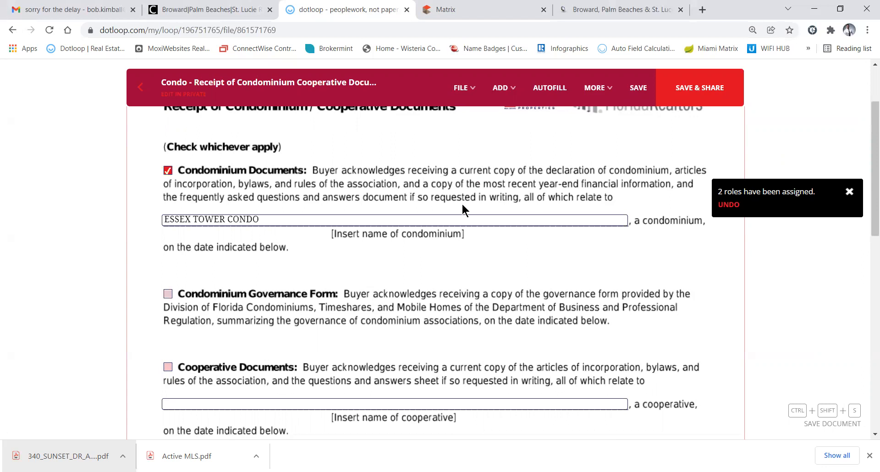
scroll(462, 205, "up", 1)
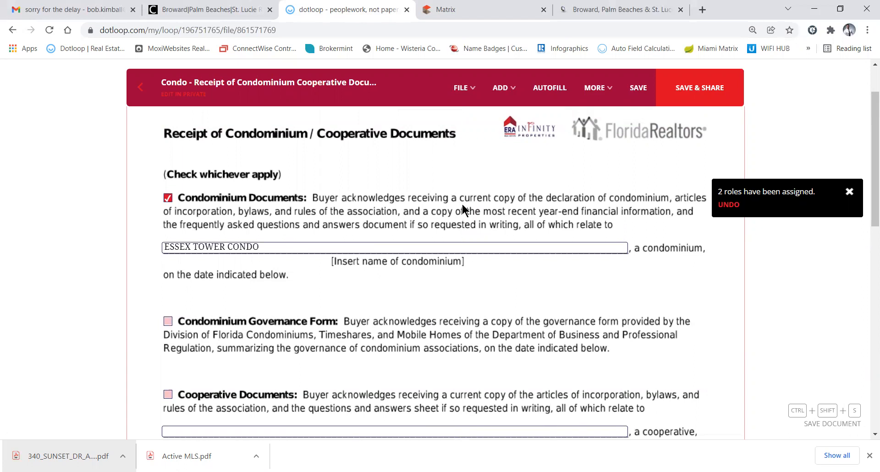
scroll(464, 209, "down", 4)
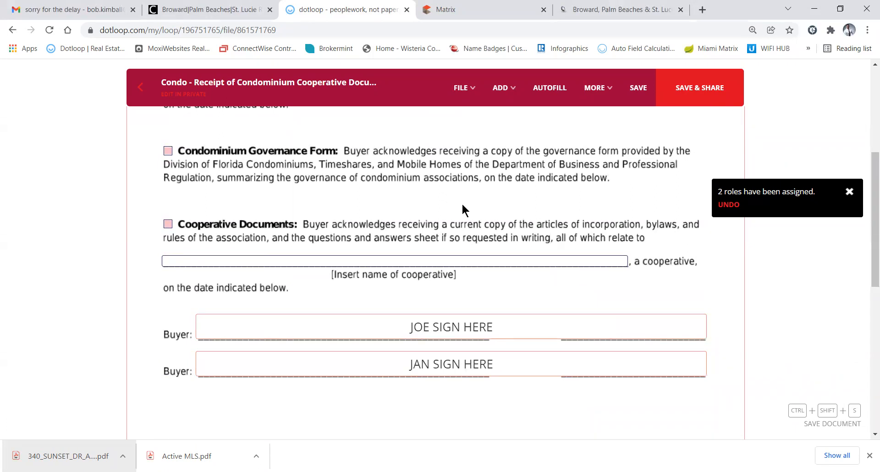
scroll(463, 210, "up", 5)
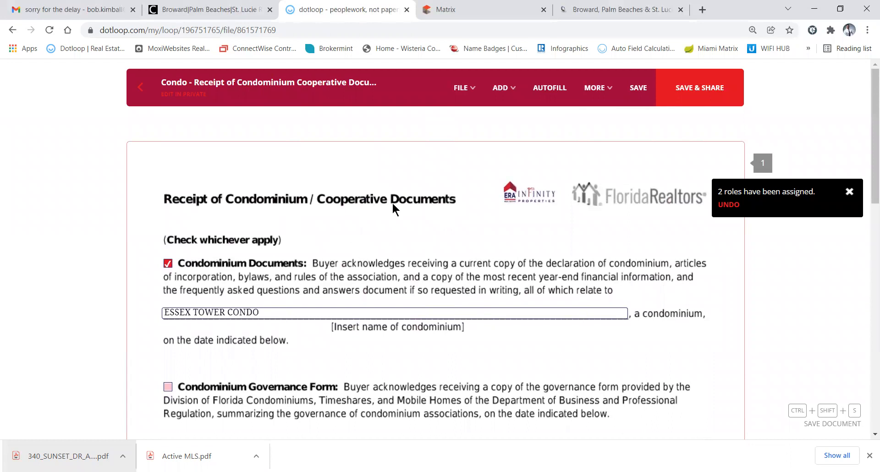
left_click(139, 90)
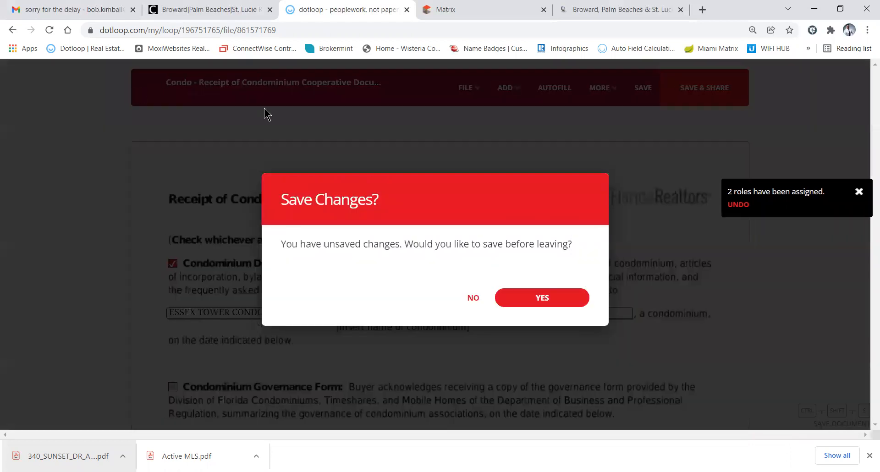
left_click(527, 298)
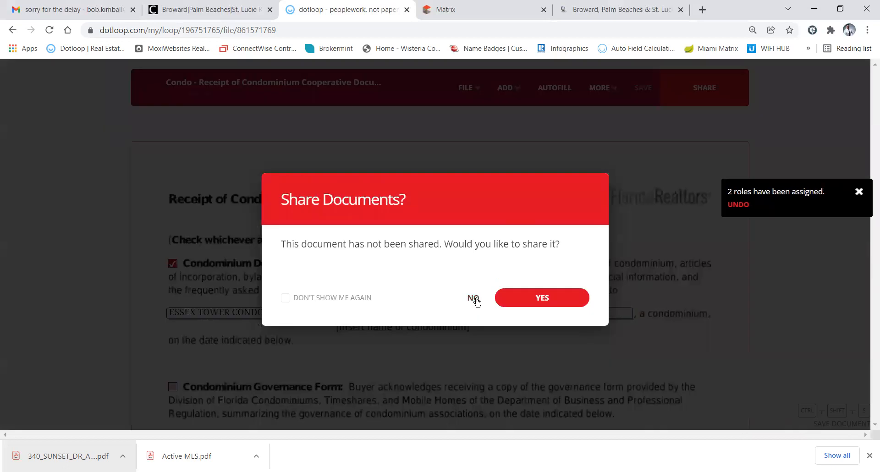
left_click(477, 297)
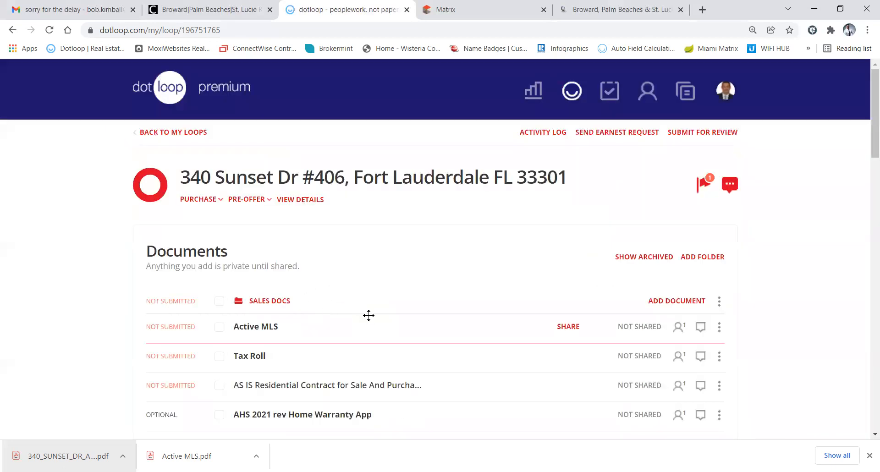
scroll(368, 314, "down", 3)
scroll(371, 320, "down", 3)
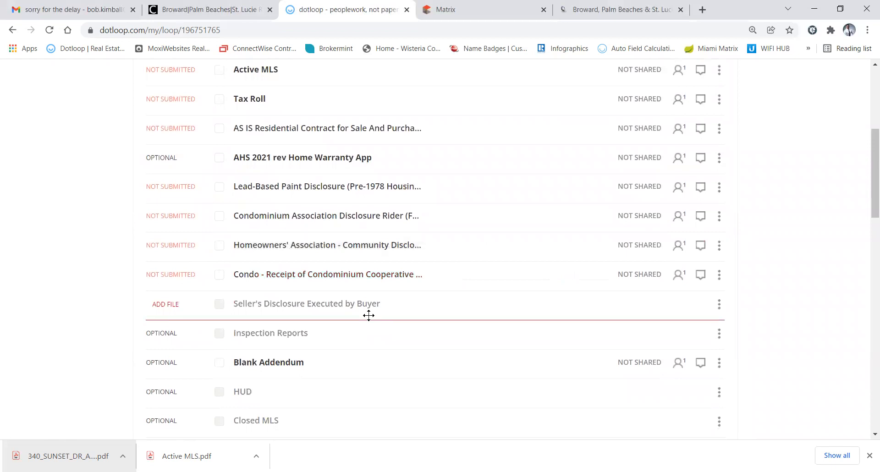
scroll(368, 316, "up", 2)
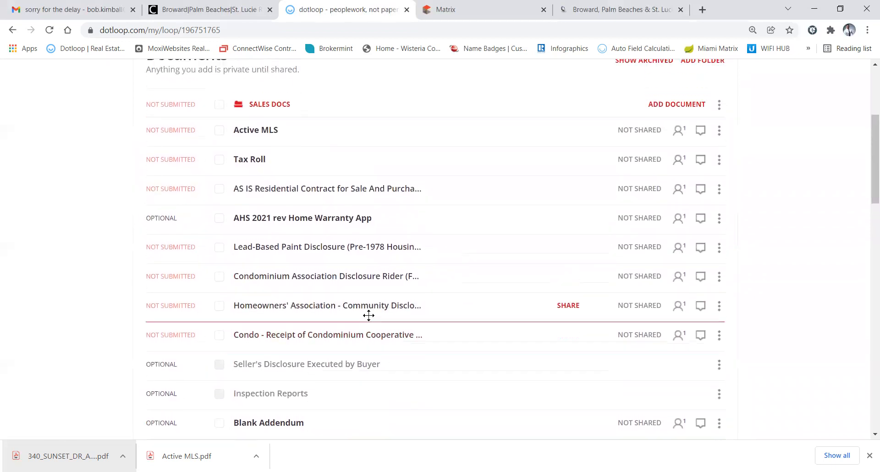
scroll(369, 315, "up", 2)
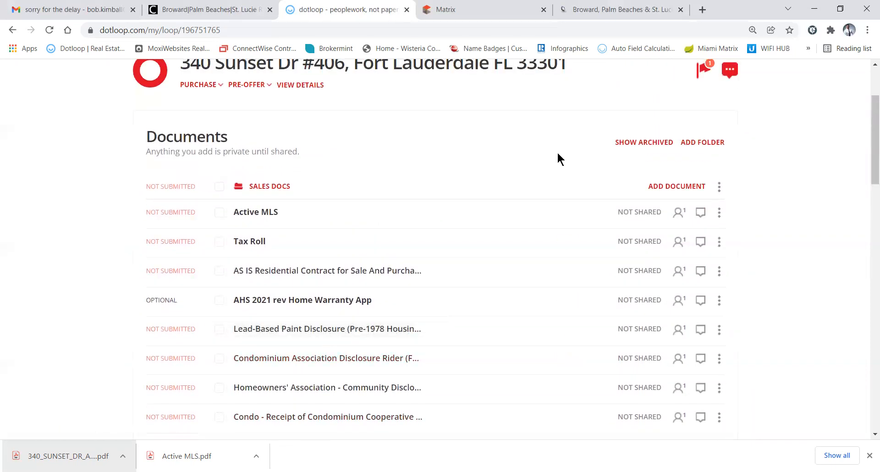
Open the template library for Sales Docs and browse the ALL FAR/BAR ADDENDA folder
left_click(671, 188)
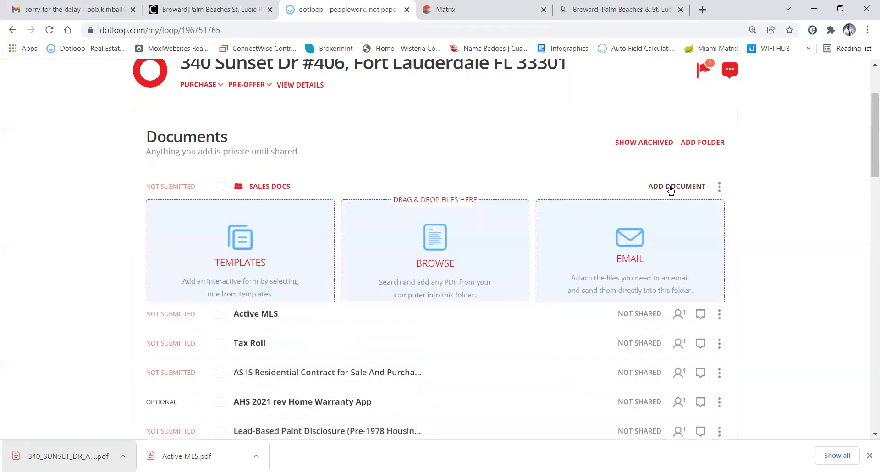
left_click(245, 246)
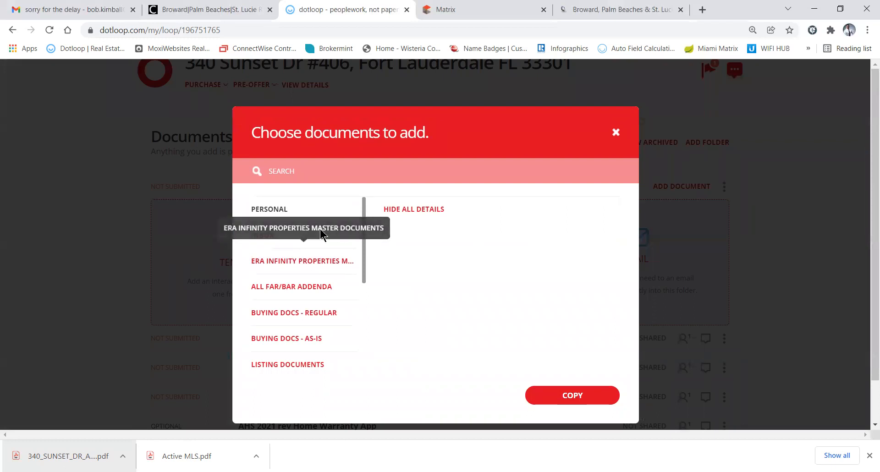
scroll(290, 275, "down", 4)
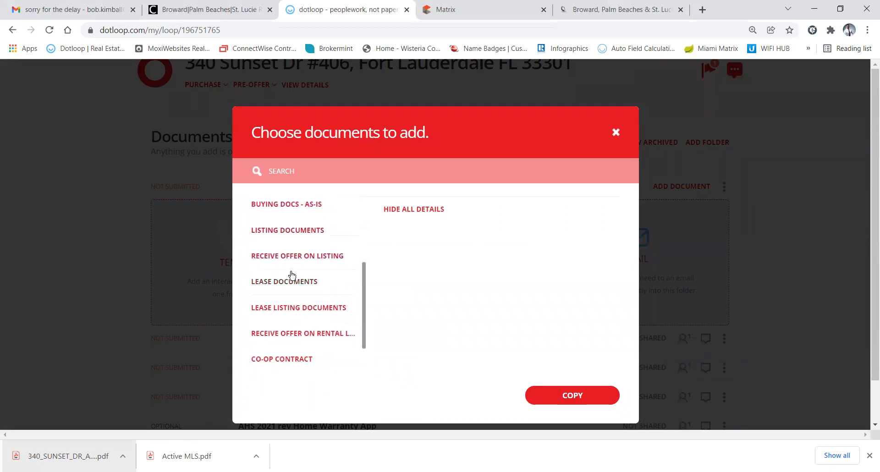
scroll(292, 275, "up", 5)
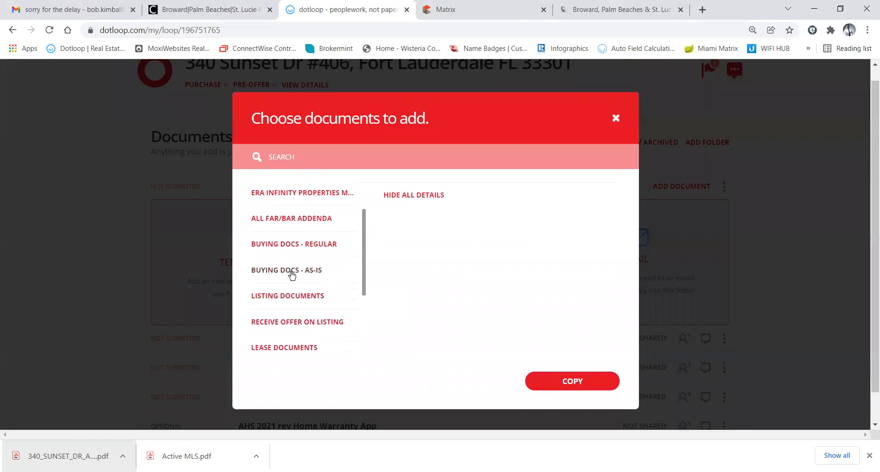
left_click(295, 174)
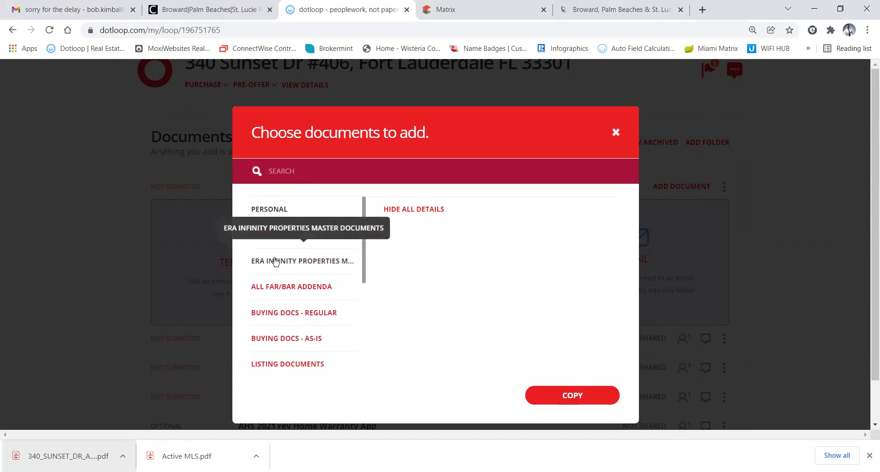
left_click(275, 293)
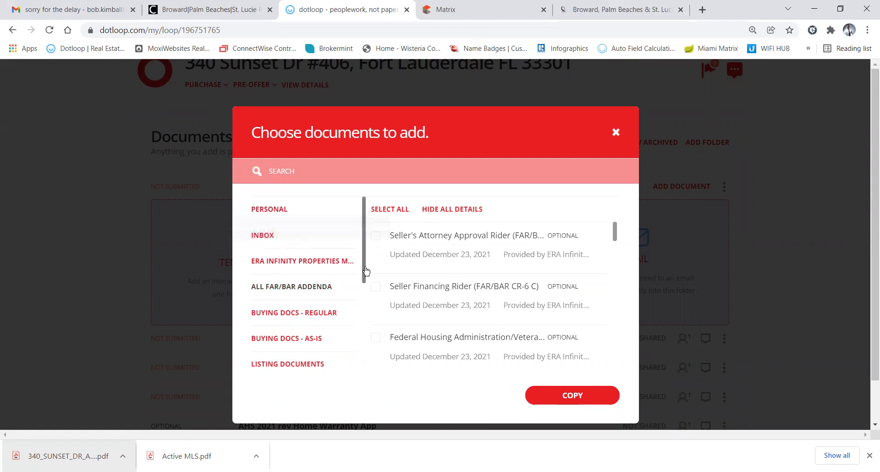
left_click_drag(366, 271, 353, 425)
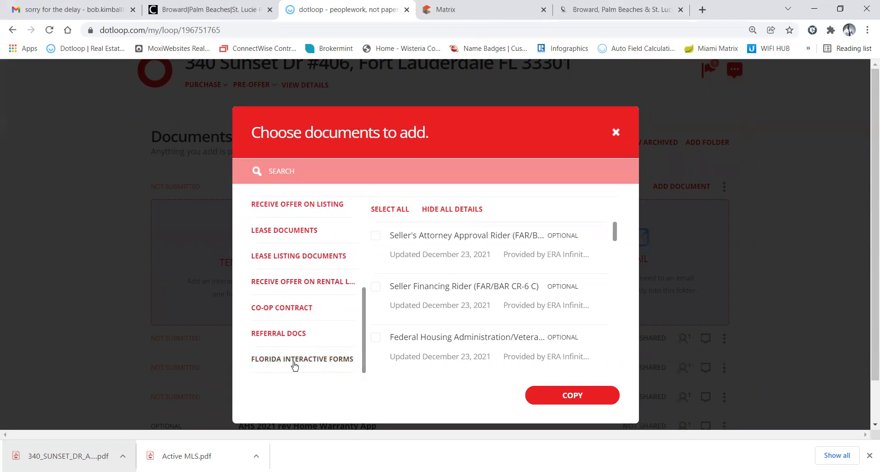
scroll(295, 366, "up", 5)
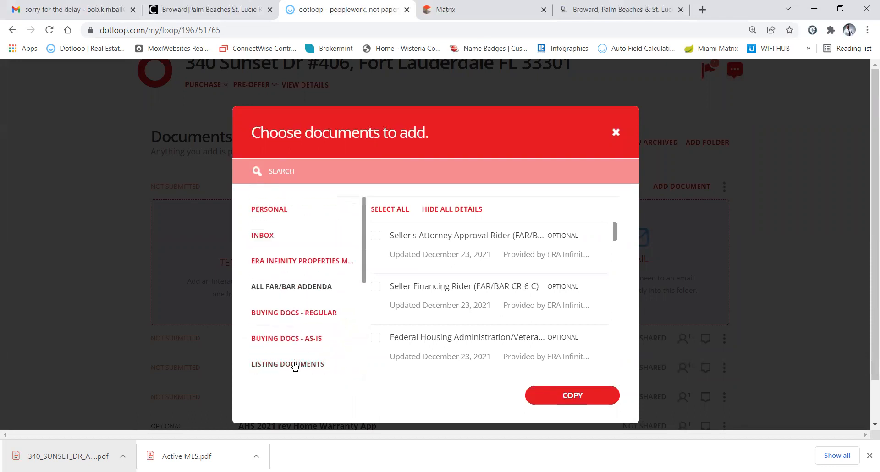
Search templates for 'older' and copy Housing for Older Persons (FAR/BAR CR-6 Q) into Sales Docs
left_click(306, 170)
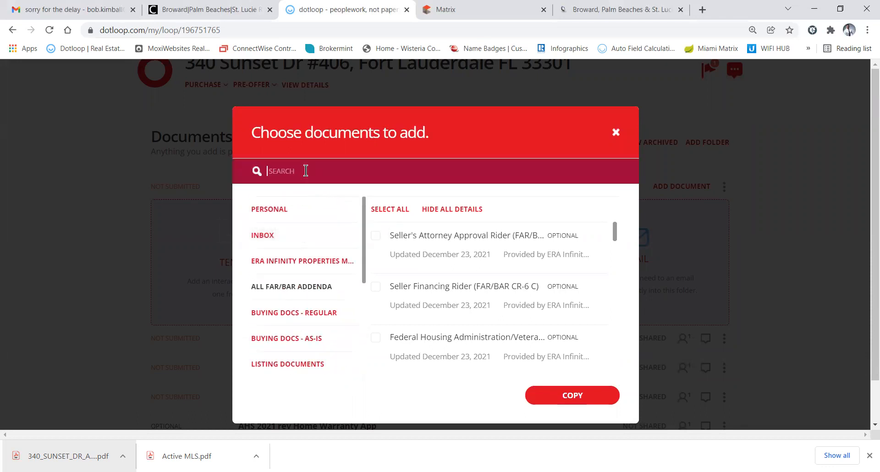
type("older")
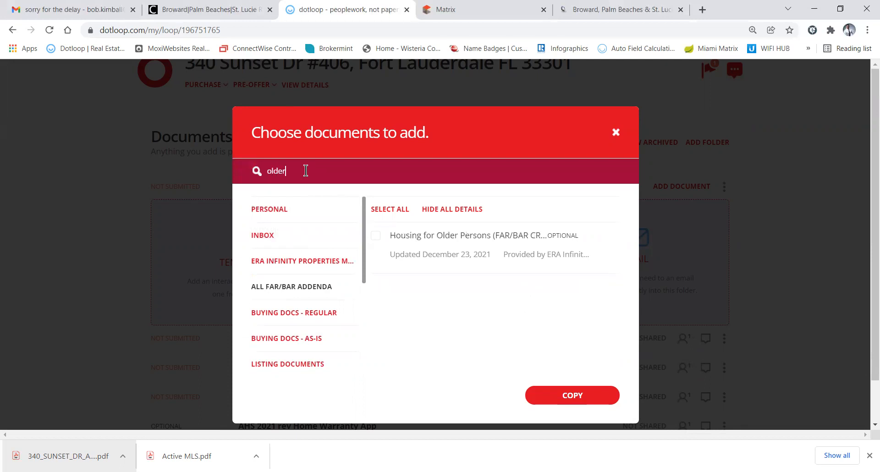
left_click(376, 236)
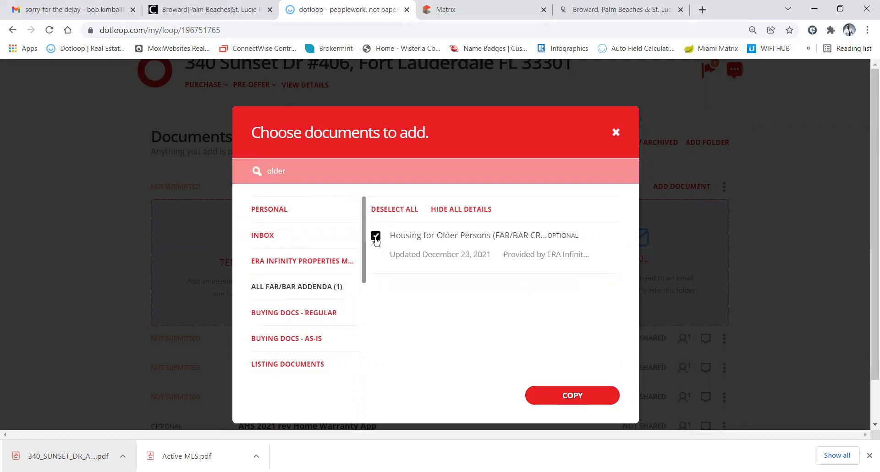
left_click(565, 397)
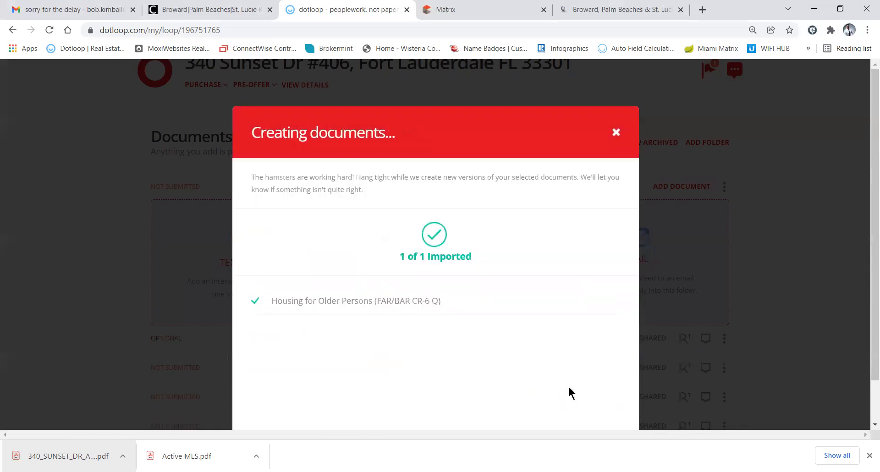
left_click(568, 400)
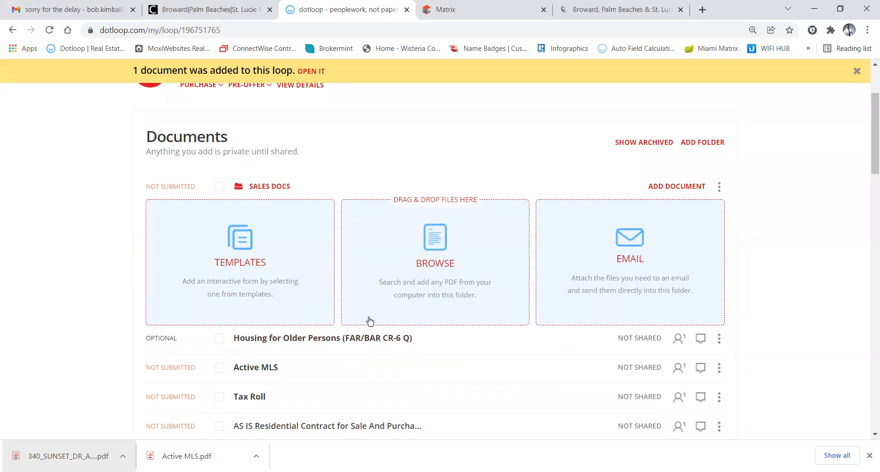
Autofill the Housing for Older Persons rider with the loop's seller, buyers and property
left_click(327, 339)
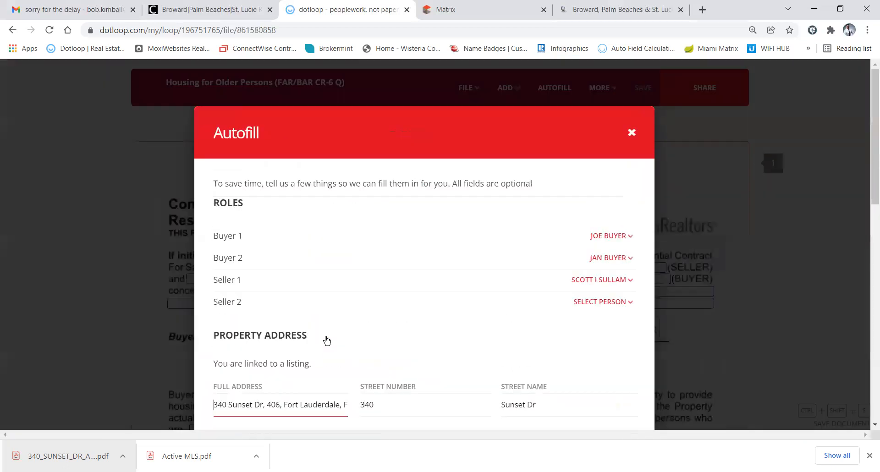
scroll(329, 285, "down", 4)
scroll(328, 289, "down", 8)
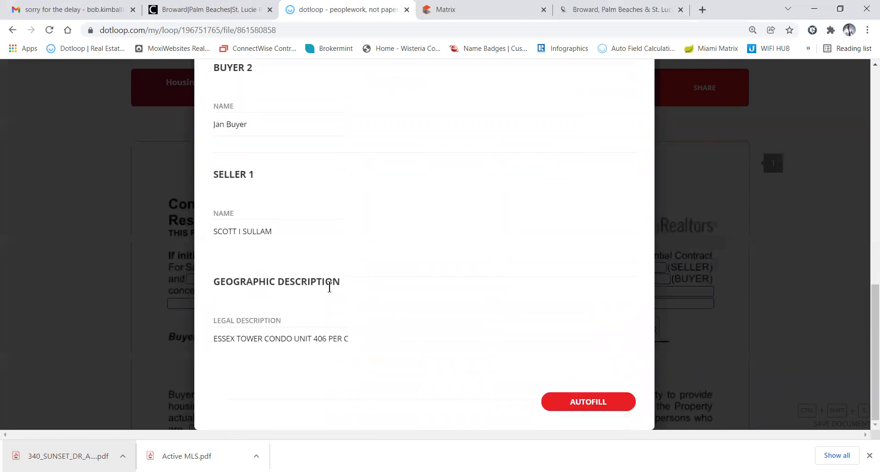
left_click(579, 403)
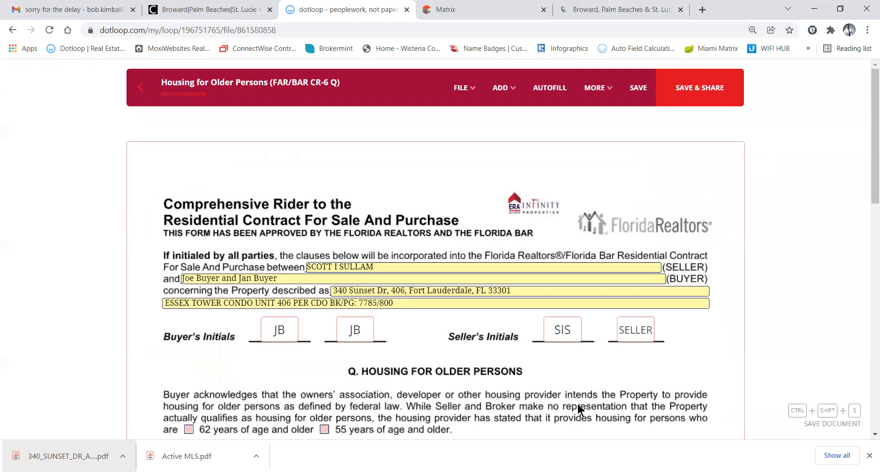
scroll(332, 325, "down", 2)
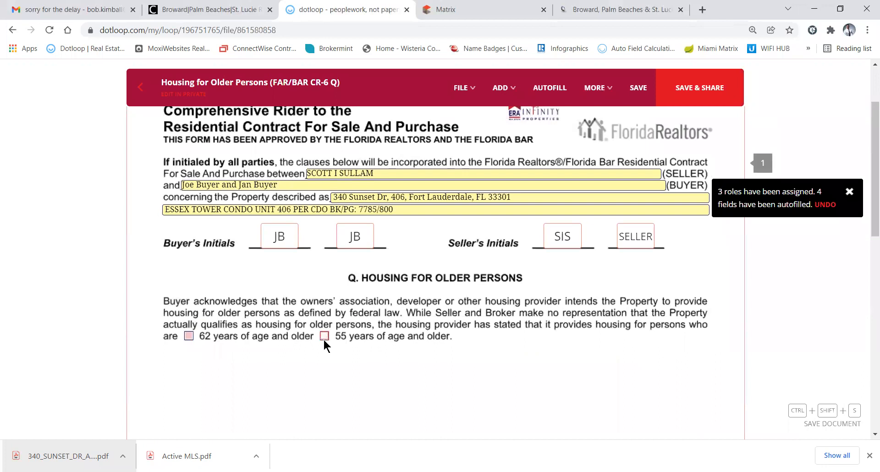
Tick the 55 years of age and older box and leave the rider
left_click(324, 340)
left_click(324, 339)
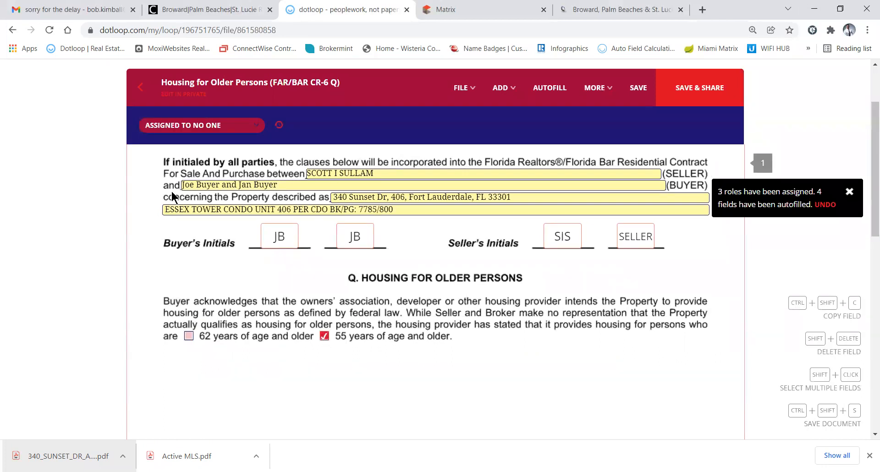
left_click(141, 88)
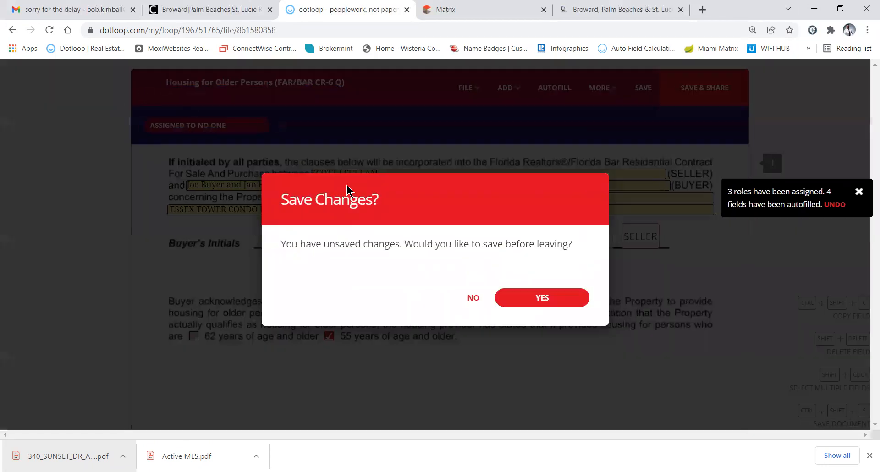
left_click(542, 305)
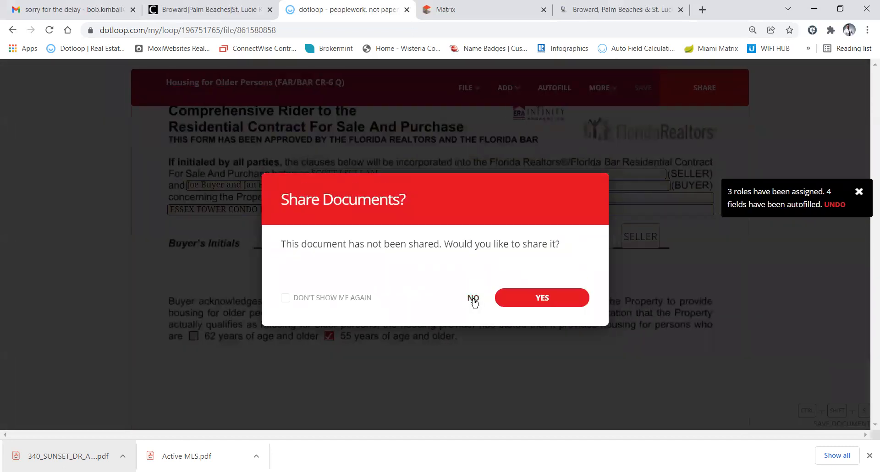
left_click(473, 299)
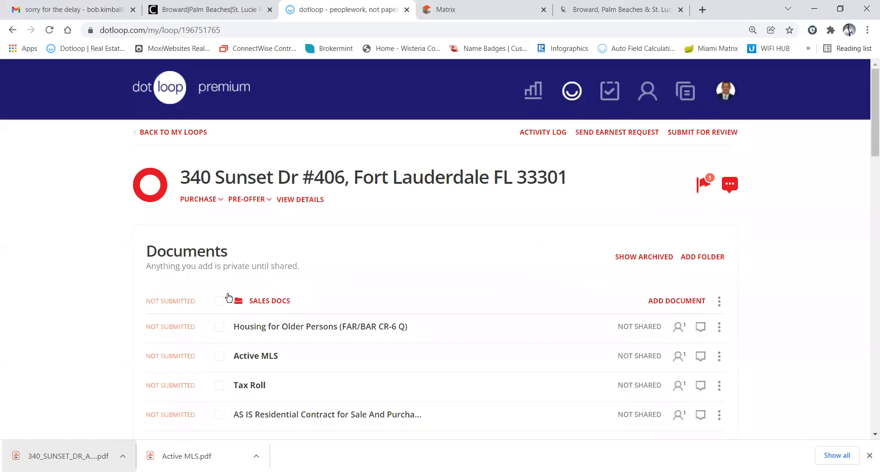
scroll(269, 248, "down", 2)
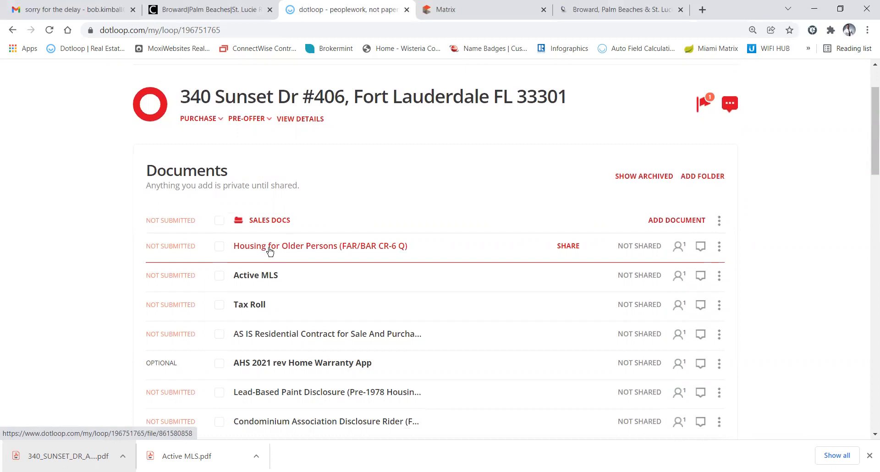
scroll(269, 248, "down", 3)
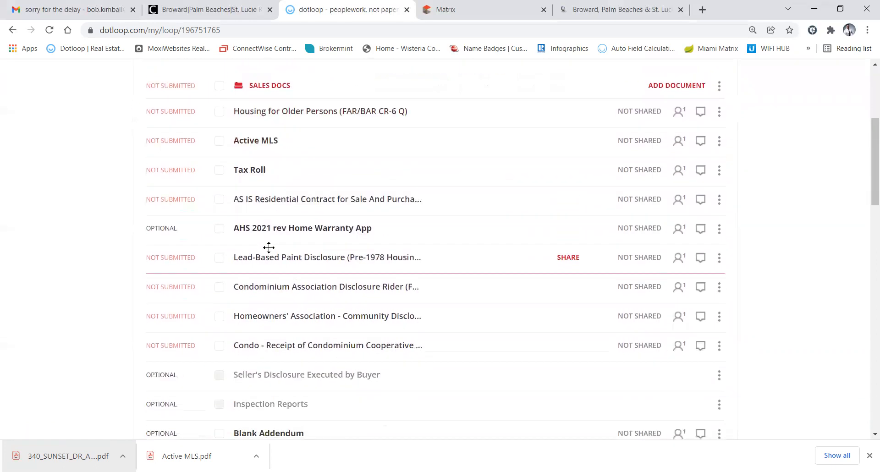
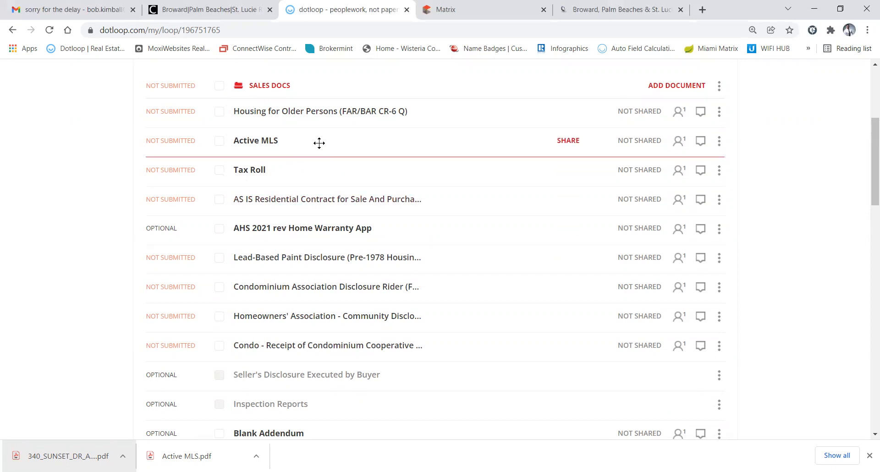
Open the Blank Addendum, autofill its seller, buyer, property and legal description, and enter 'BUe' as terms
scroll(319, 146, "down", 3)
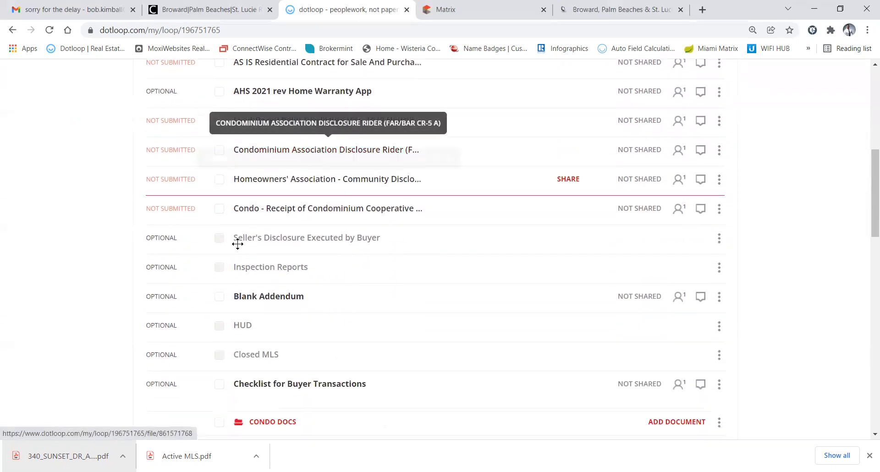
left_click(265, 297)
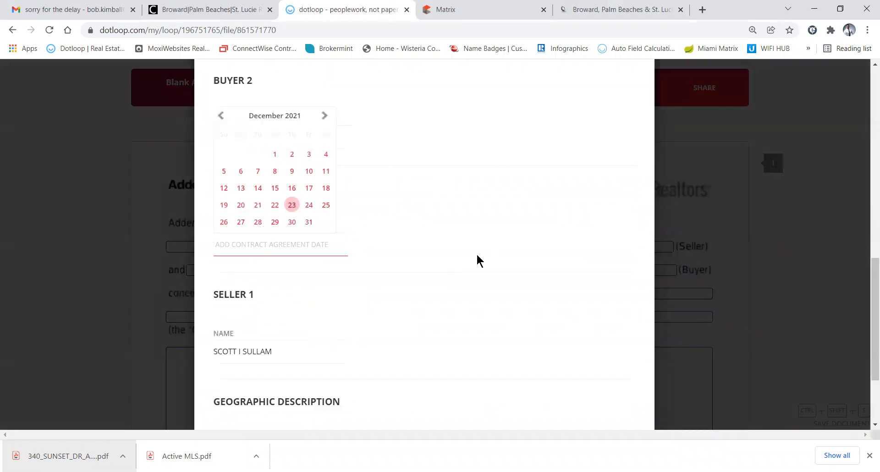
scroll(486, 260, "down", 3)
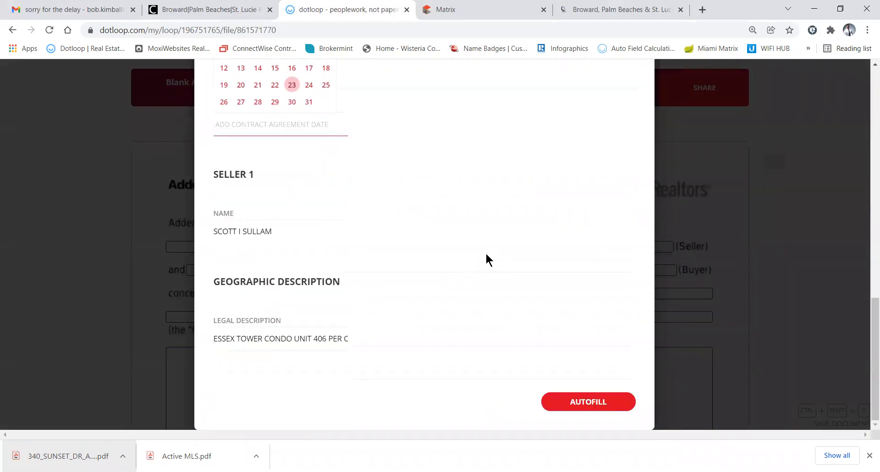
left_click(582, 402)
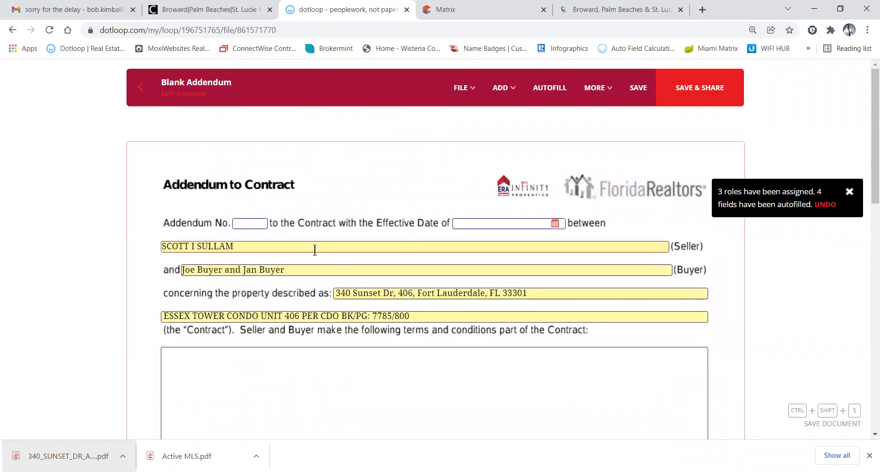
left_click(343, 363)
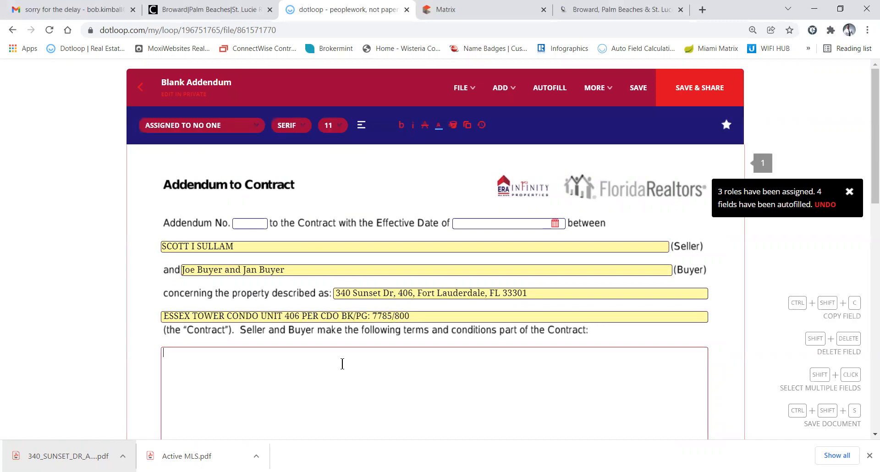
type("BUe")
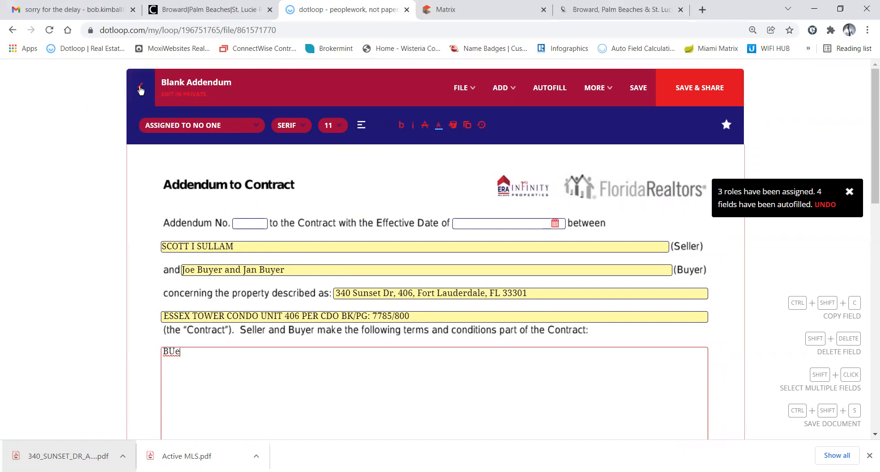
Leave the addendum without saving or sharing, then reopen the Blank Addendum with empty fields
left_click(145, 88)
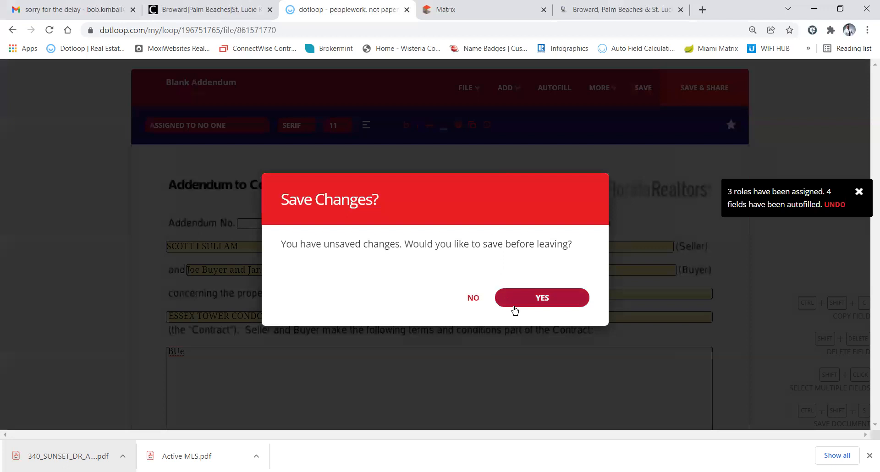
left_click(472, 297)
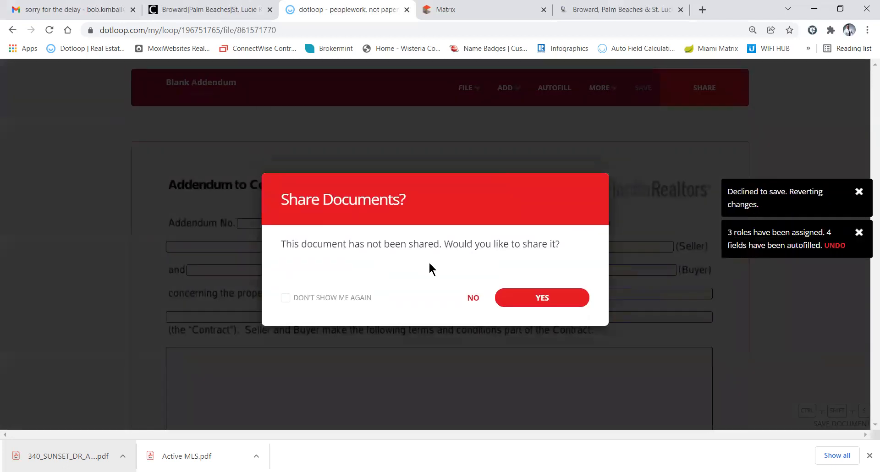
left_click(473, 298)
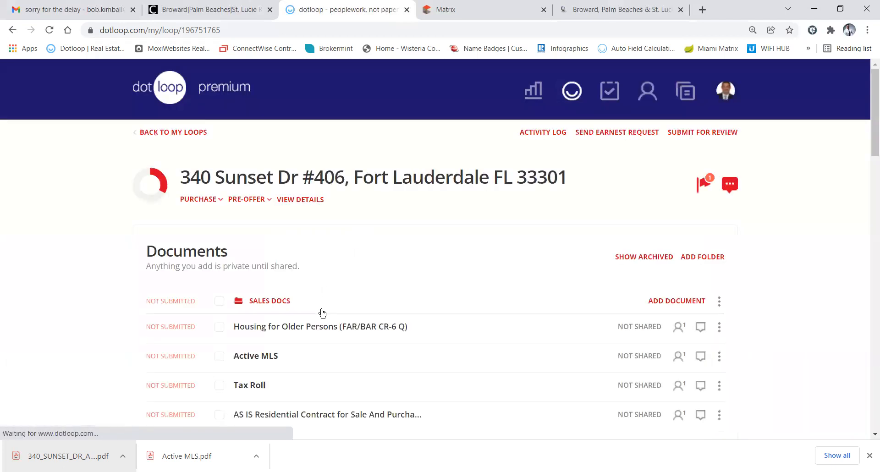
scroll(322, 312, "down", 3)
scroll(322, 312, "down", 6)
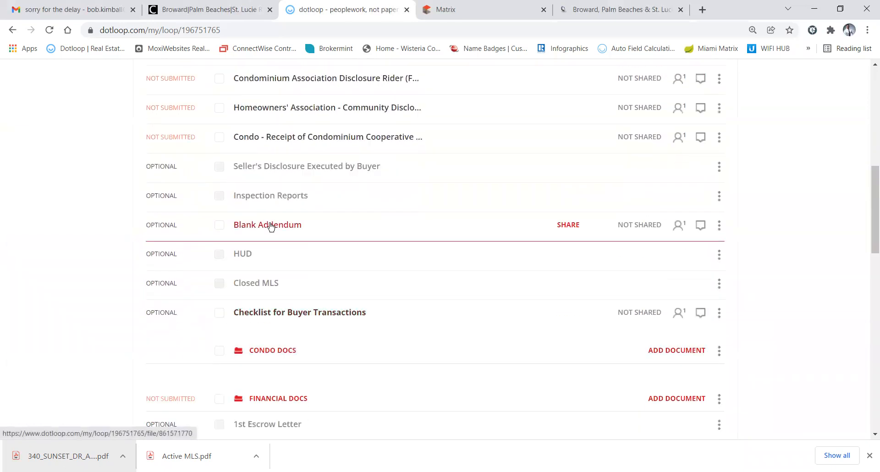
left_click(270, 225)
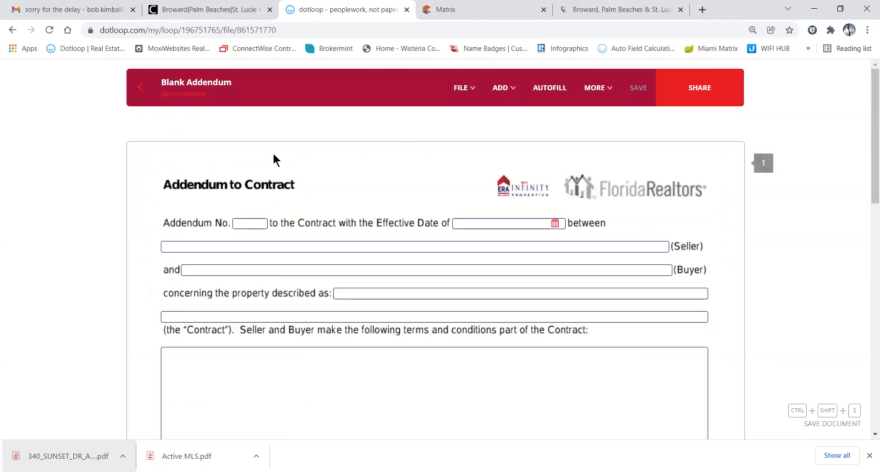
Retitle the empty addendum 'Addendum #2 - Closing Date 2.16.22' and go back to the documents
left_click(212, 84)
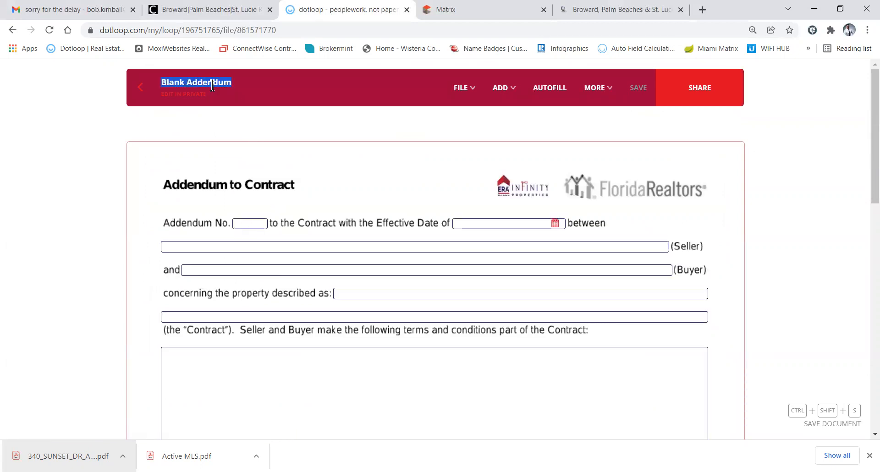
type("Addendum #2 -")
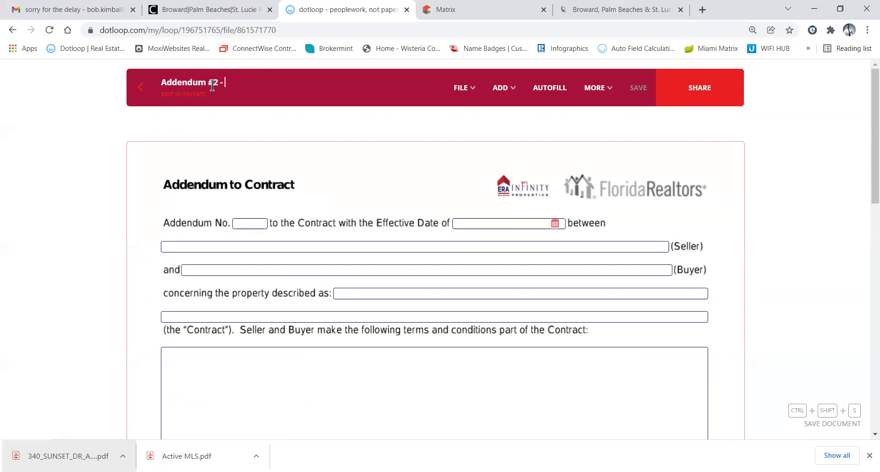
type(" Closin")
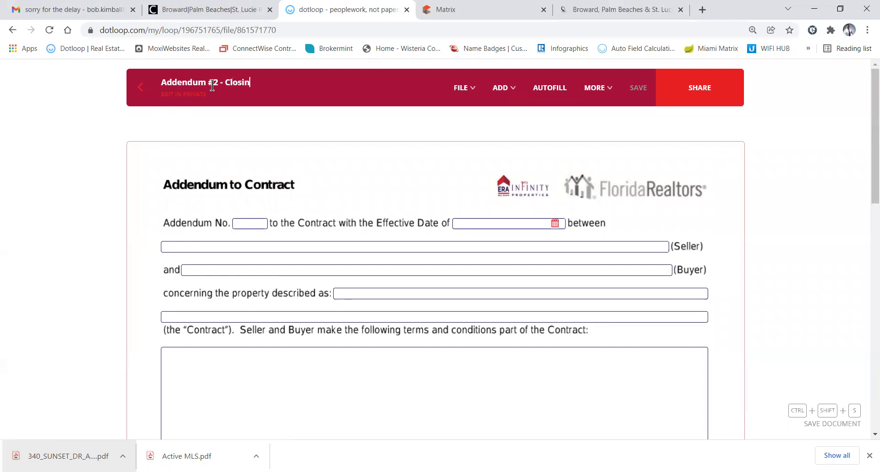
type("g Date 2.16.22")
left_click(141, 89)
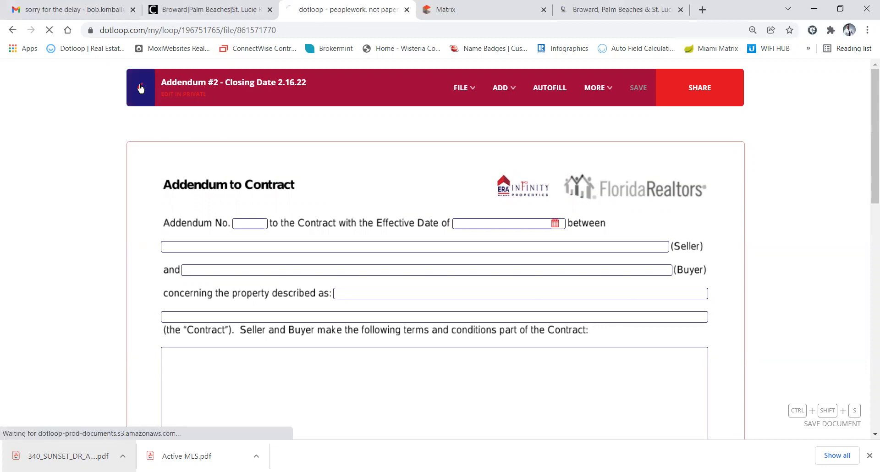
Drag Addendum #2 above Seller's Disclosure and Housing for Older Persons below Lead-Based Paint Disclosure
scroll(285, 329, "down", 7)
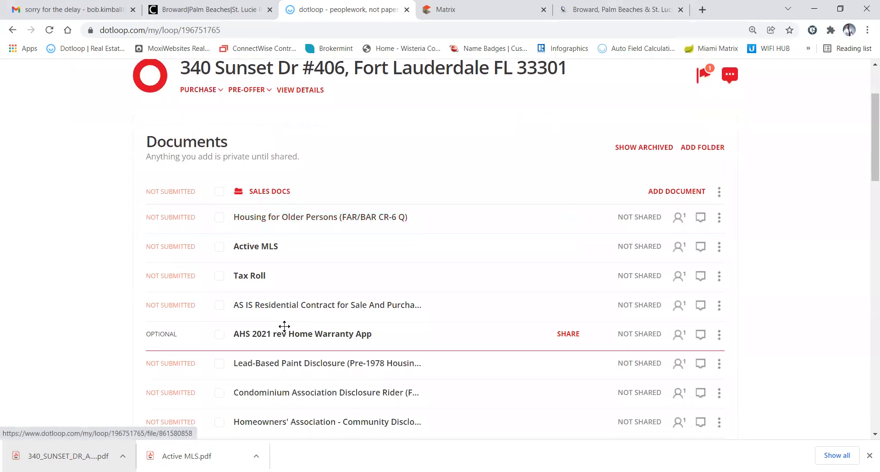
left_click_drag(270, 337, 287, 277)
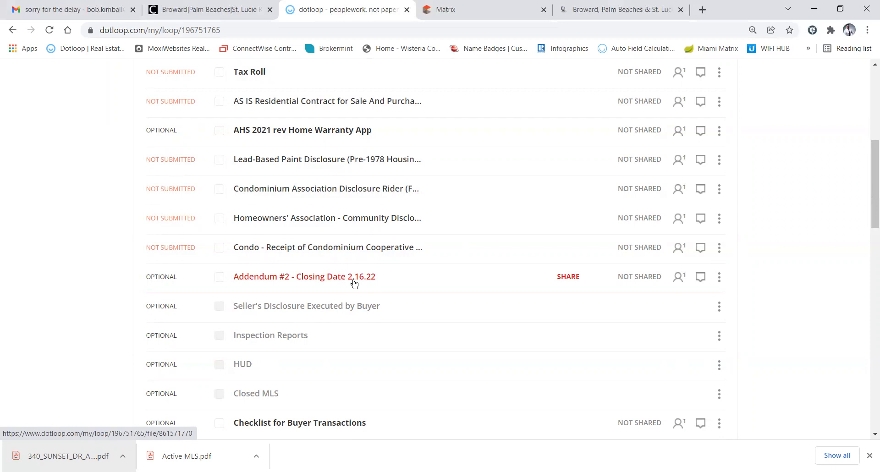
scroll(396, 257, "up", 1)
scroll(396, 254, "up", 1)
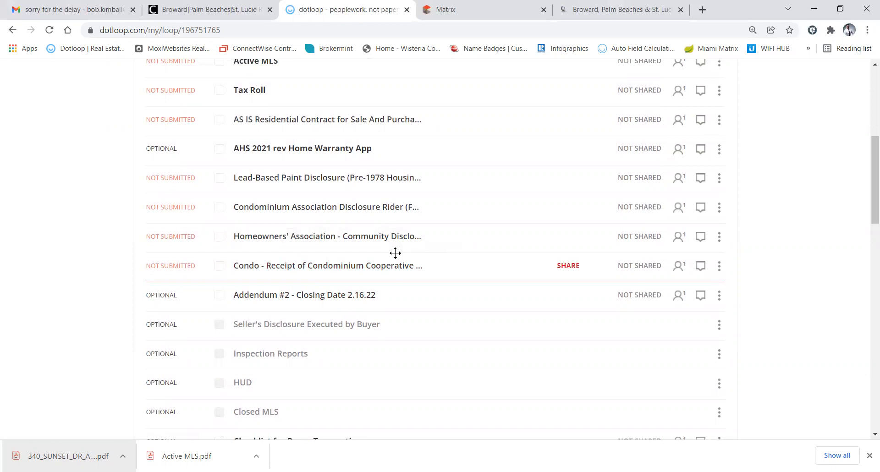
scroll(357, 186, "up", 2)
scroll(358, 187, "up", 1)
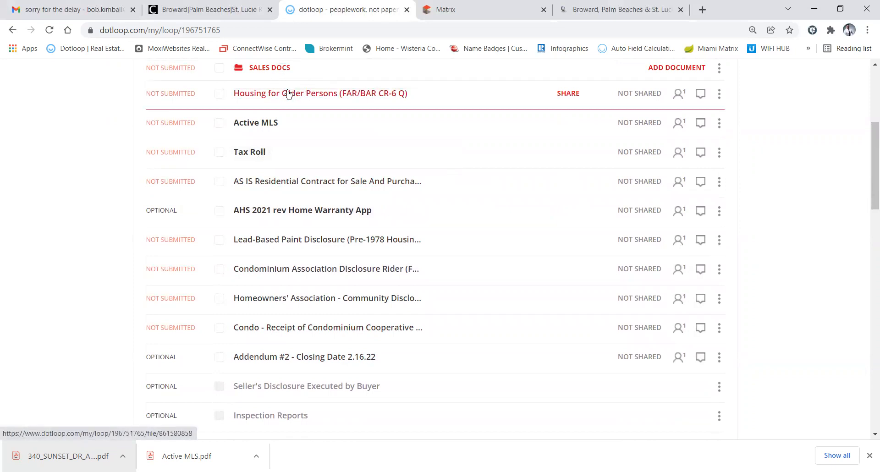
mouse_move(284, 95)
left_mouse_down()
mouse_move(281, 173)
mouse_move(261, 262)
mouse_move(305, 264)
left_mouse_up()
left_click_drag(295, 265, 295, 242)
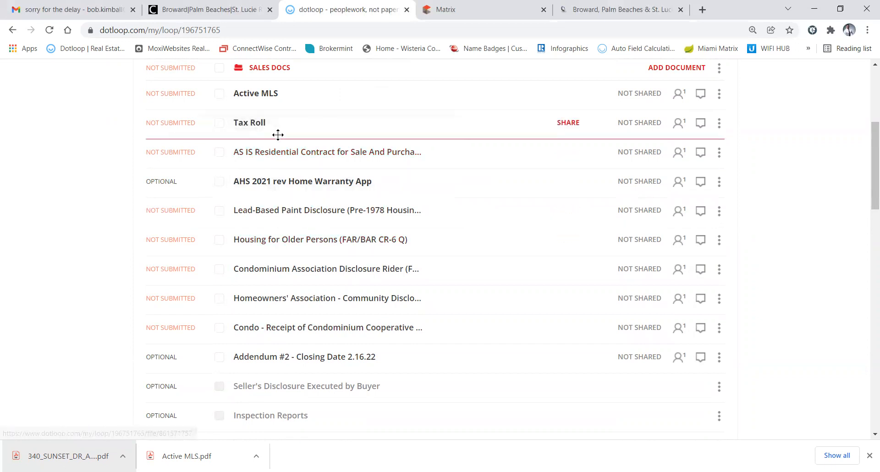
Check the AS IS contract, Lead-Based Paint, Condominium Rider and Housing for Older Persons rows
left_click(219, 154)
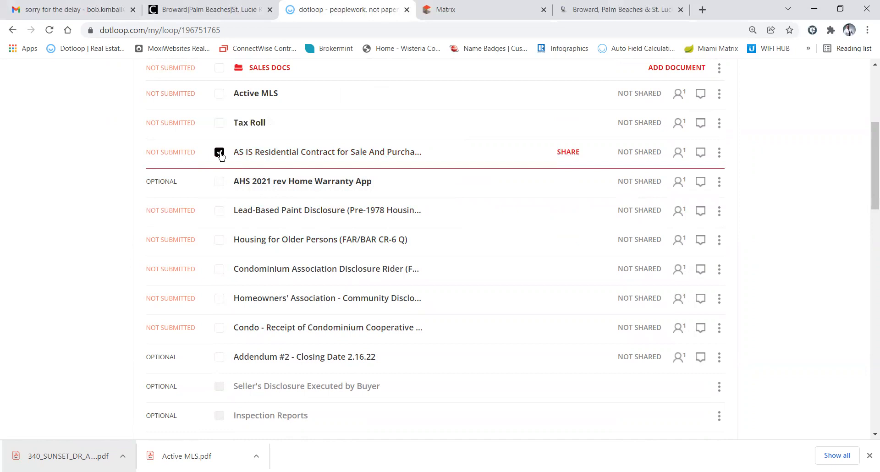
left_click(220, 210)
left_click(219, 271)
left_click(219, 241)
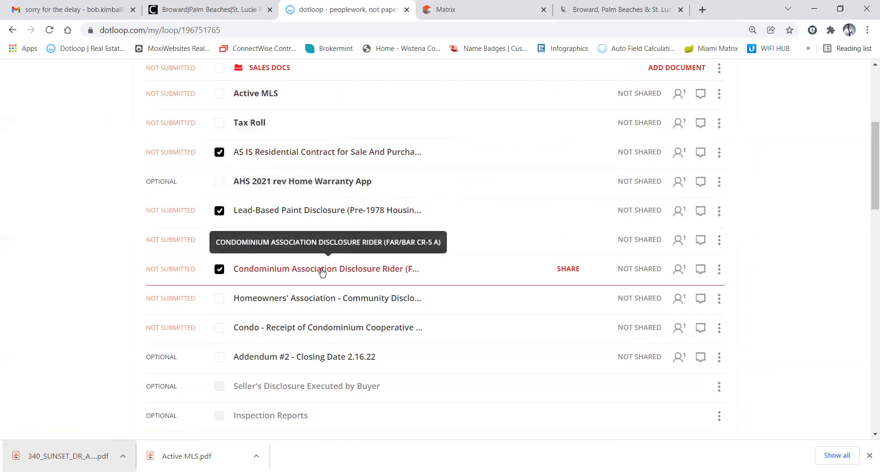
scroll(252, 271, "up", 3)
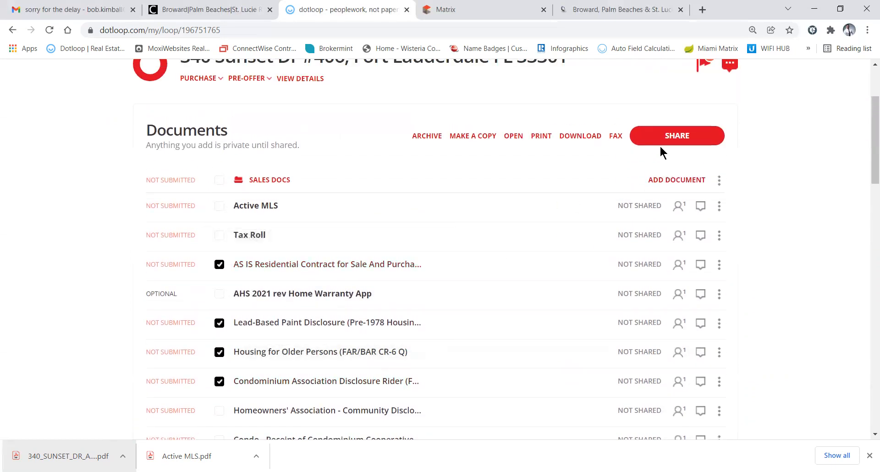
Start sharing the four checked documents and view the first buyer's Can Sign permission options
left_click(677, 136)
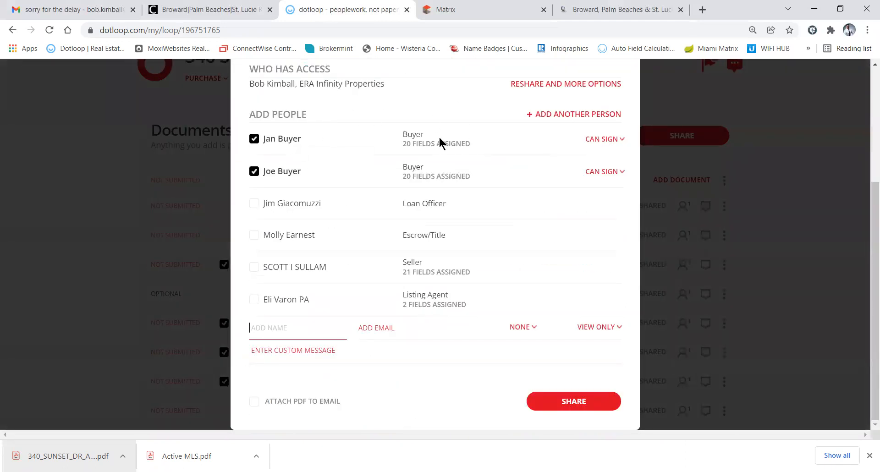
left_click(608, 140)
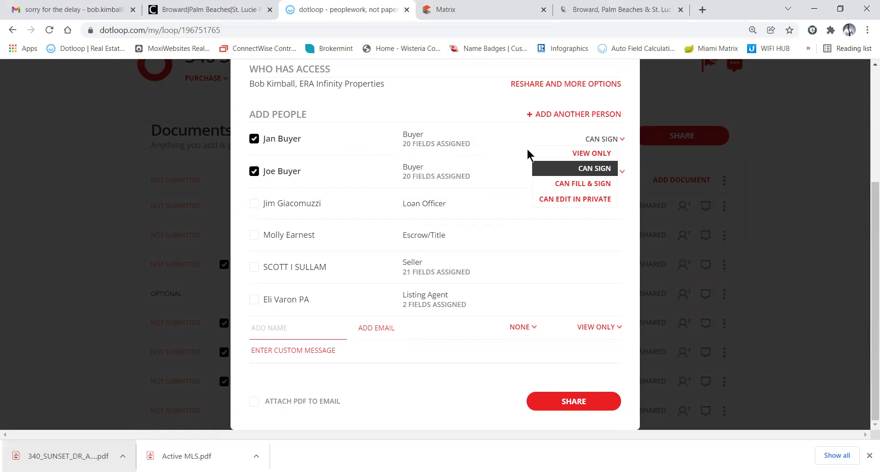
Try View Only access for the first buyer, then set that buyer back to Can Sign
left_click(588, 154)
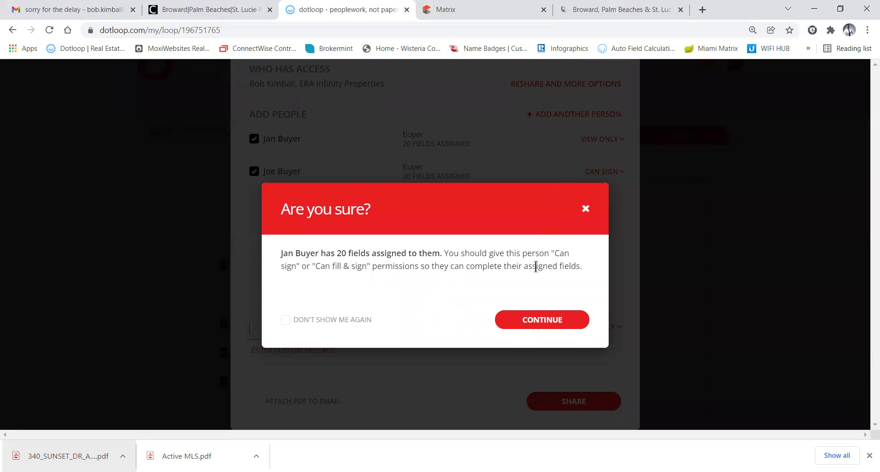
left_click(578, 192)
left_click(591, 142)
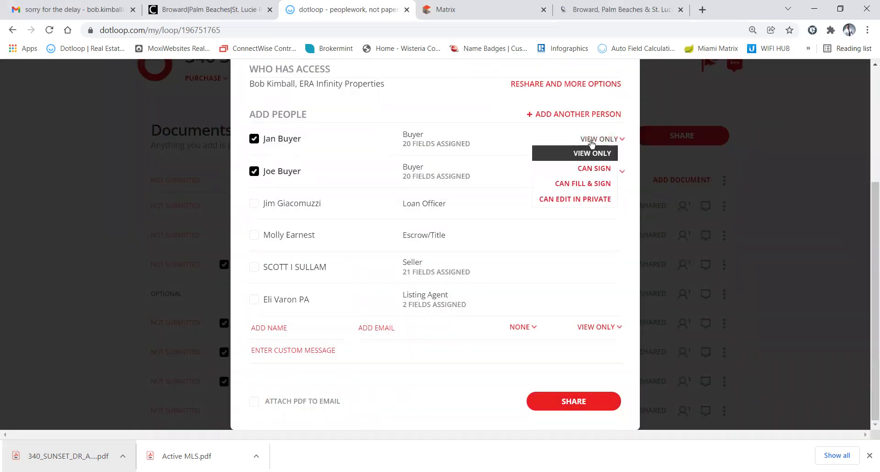
left_click(568, 154)
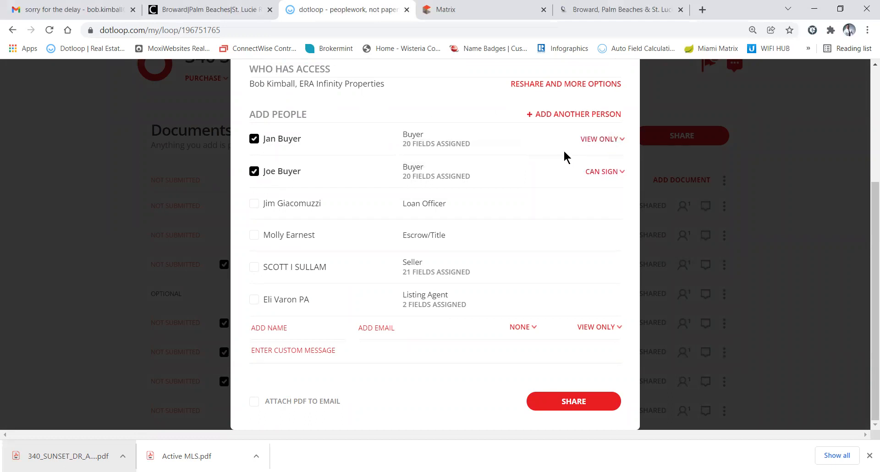
left_click(590, 143)
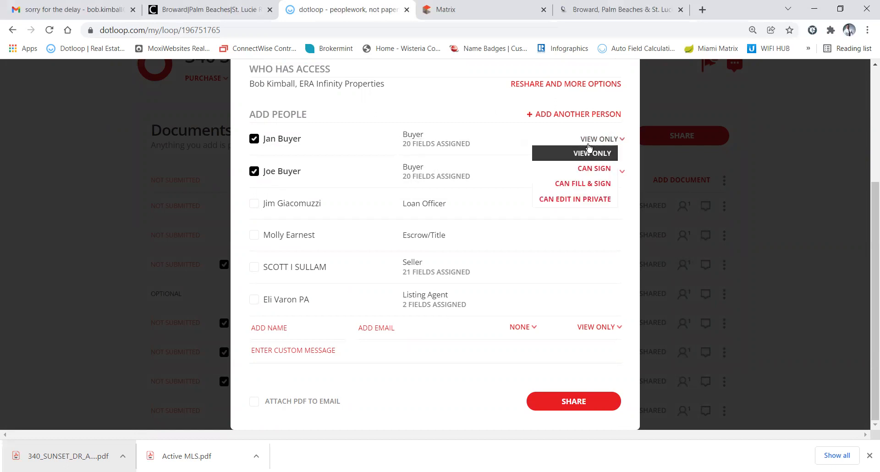
left_click(585, 169)
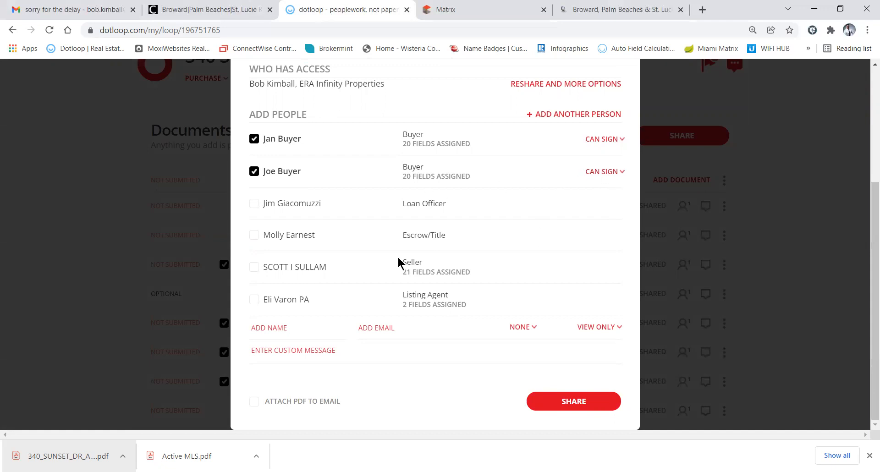
Leave the Listing Agent out and share the four contract documents with both buyers as signers
left_click(254, 300)
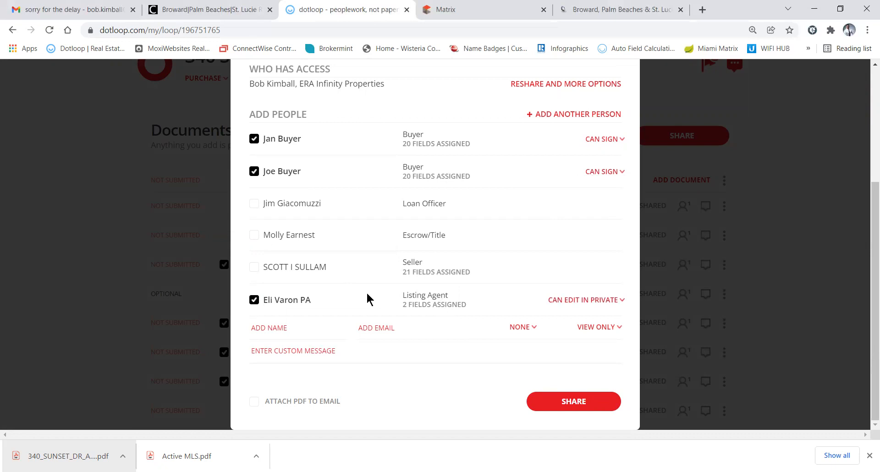
left_click(253, 300)
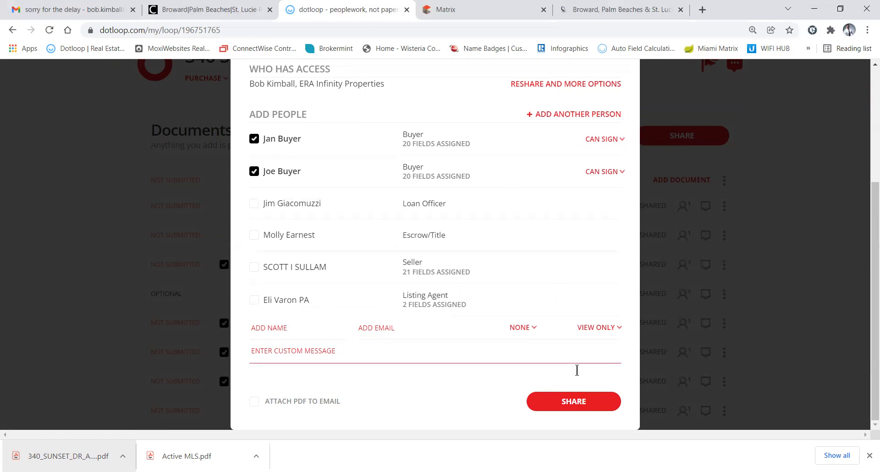
left_click(576, 401)
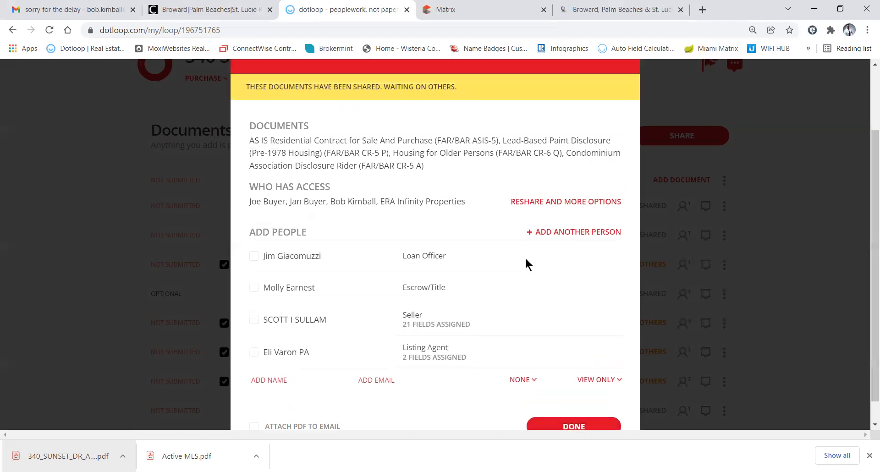
Close the share confirmation and review the Waiting on Others statuses in the document list
left_click(618, 77)
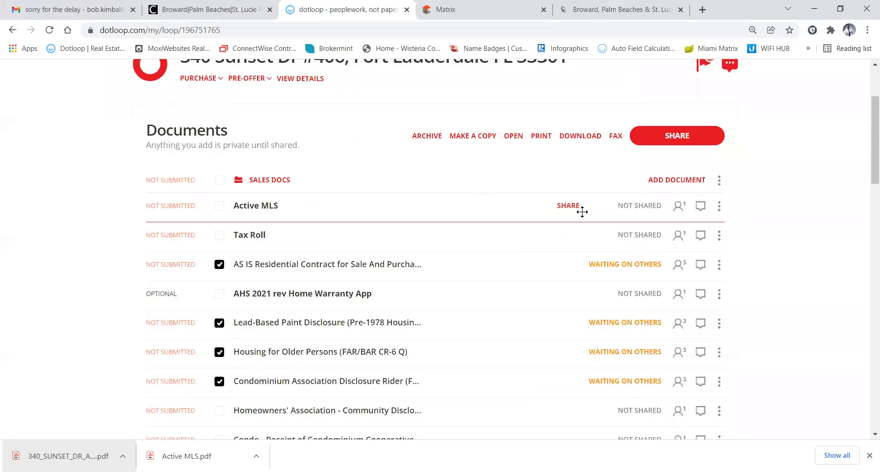
mouse_move(622, 264)
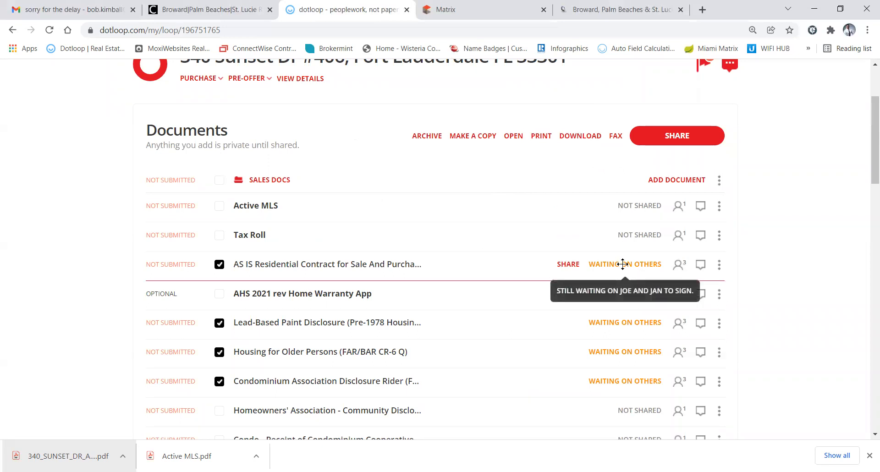
mouse_move(601, 322)
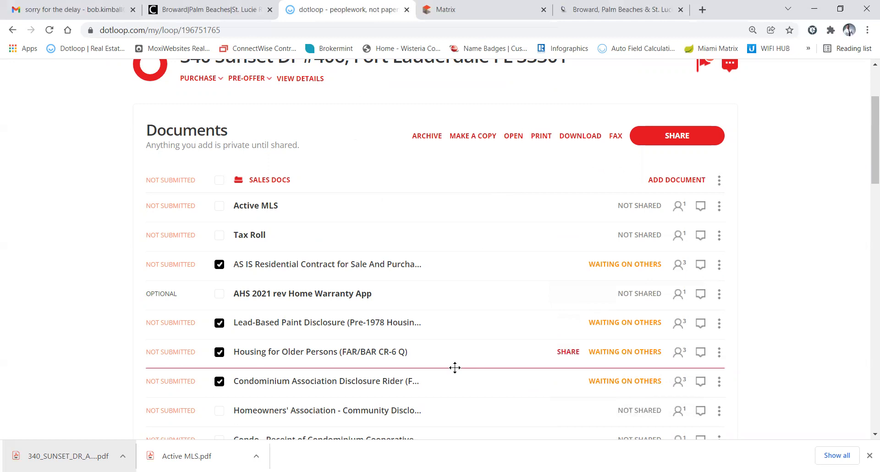
left_click_drag(455, 368, 485, 227)
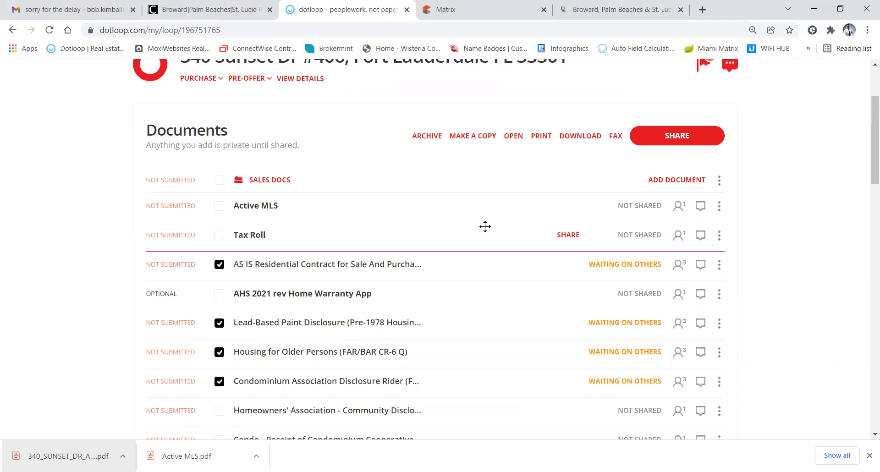
left_click_drag(485, 226, 463, 187)
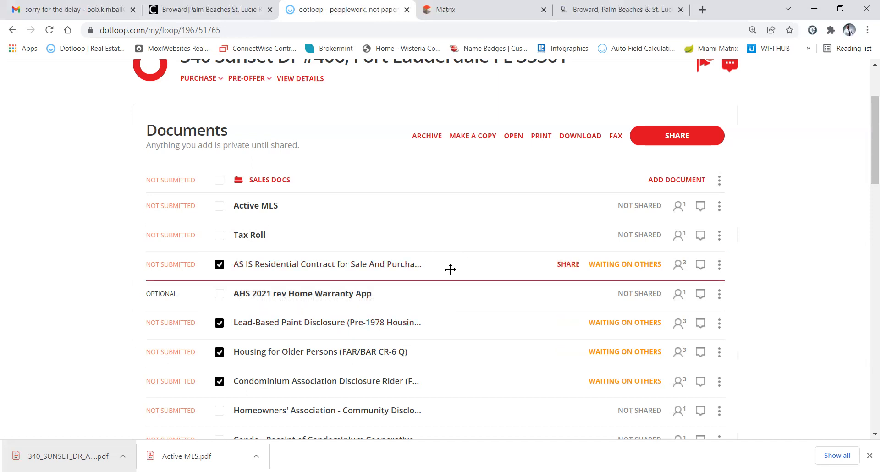
Read the Waiting on Others details on the shared contracts and clear an accidental text selection
mouse_move(611, 256)
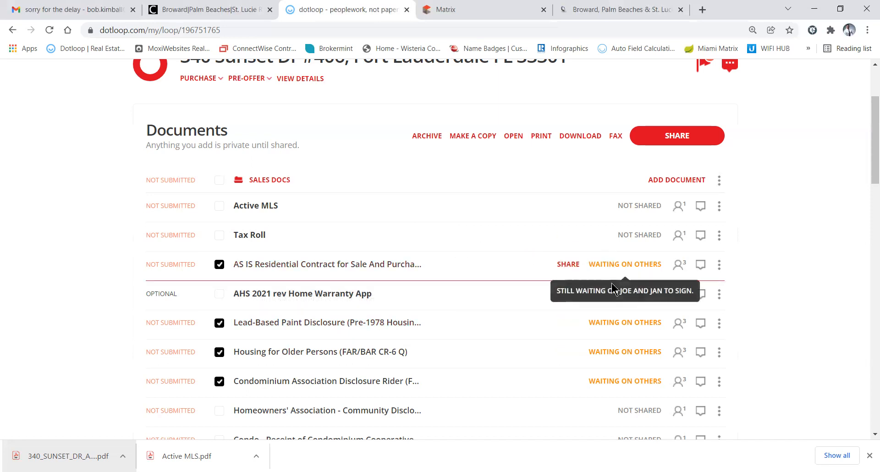
mouse_move(613, 327)
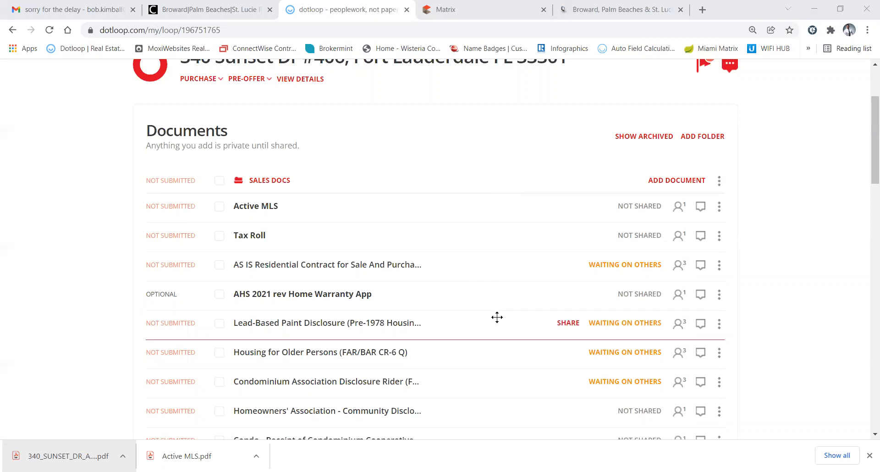
mouse_move(608, 322)
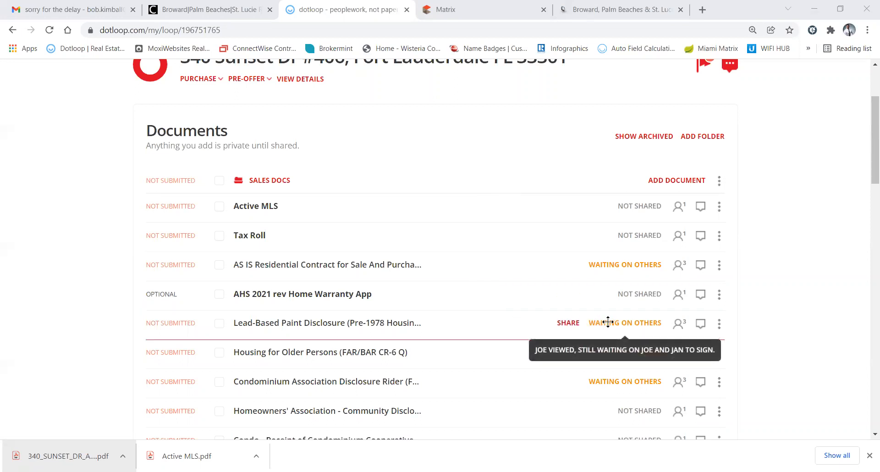
mouse_move(614, 263)
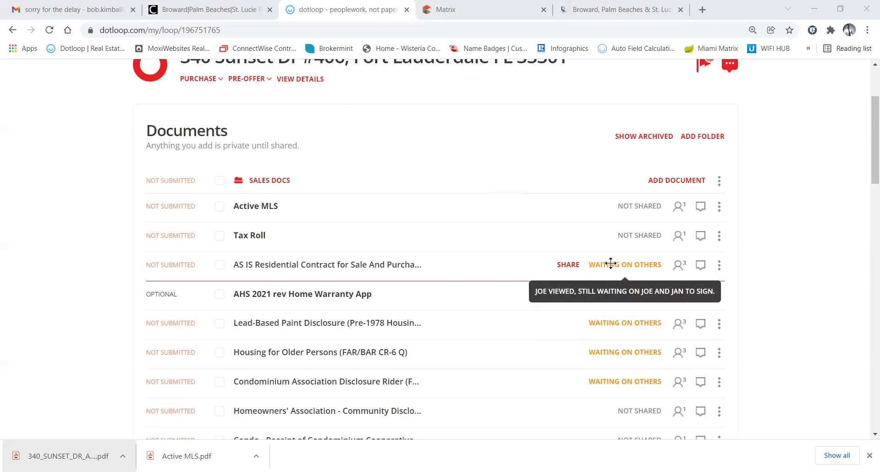
double_click(435, 108)
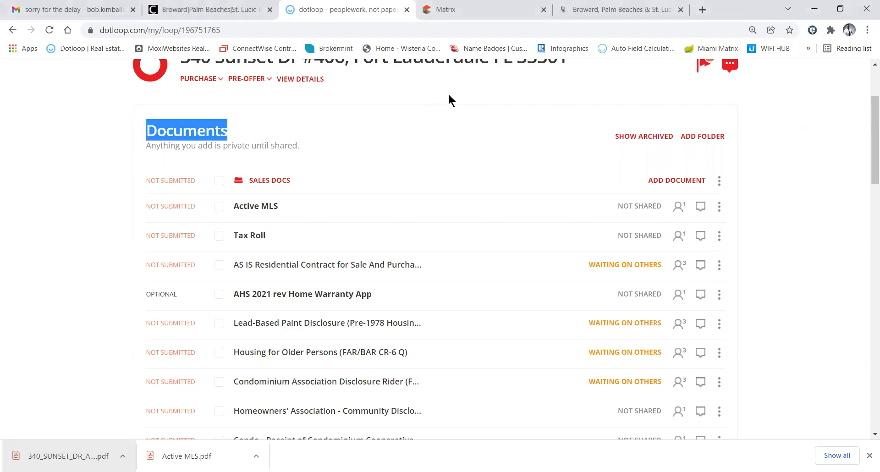
left_click(452, 95)
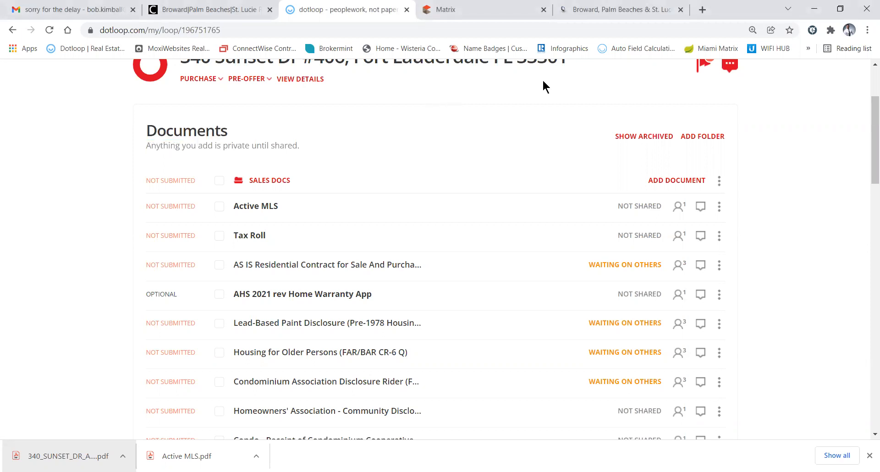